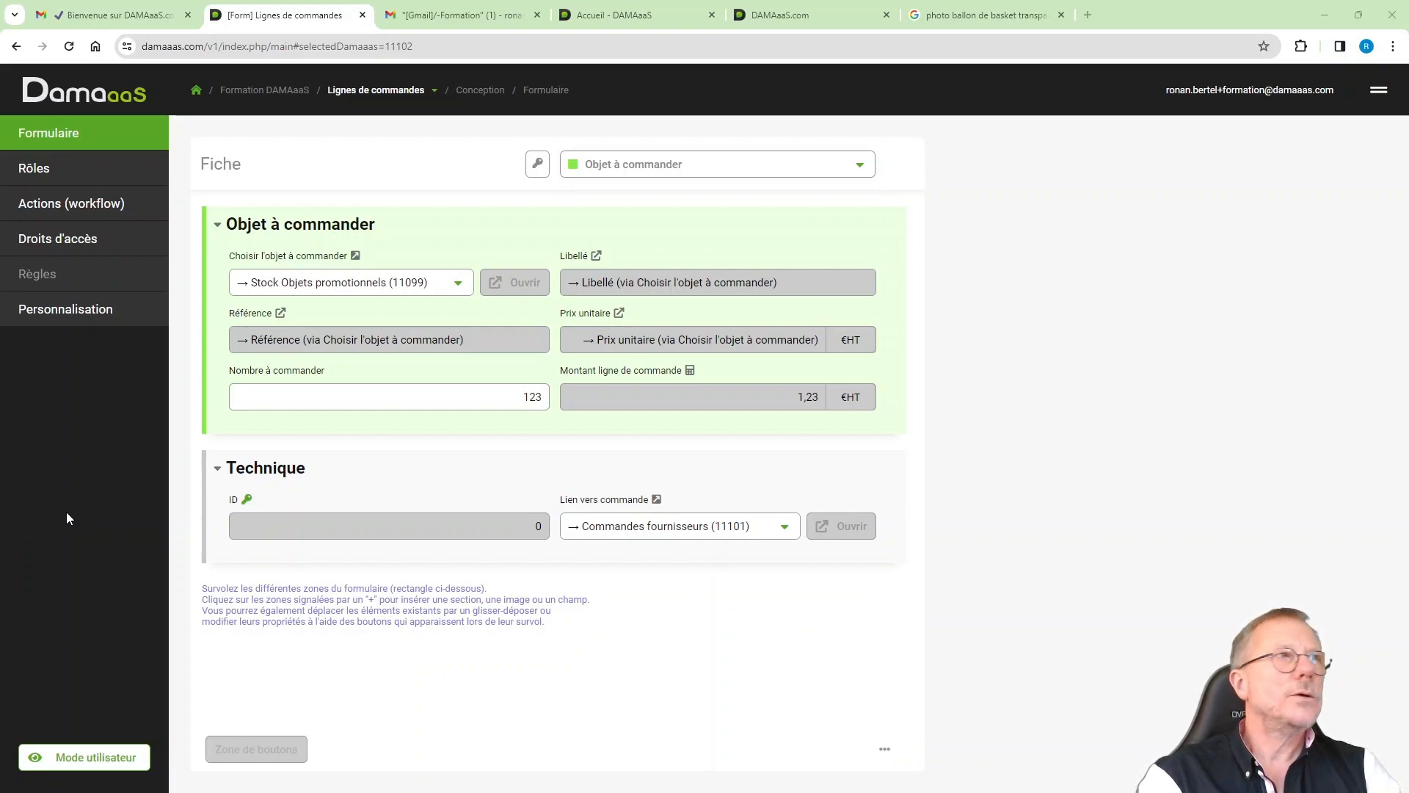
In the Commandes fournisseurs form, add a section named "Contenu de la commande" with colour Jaune below the Commande section
click(403, 91)
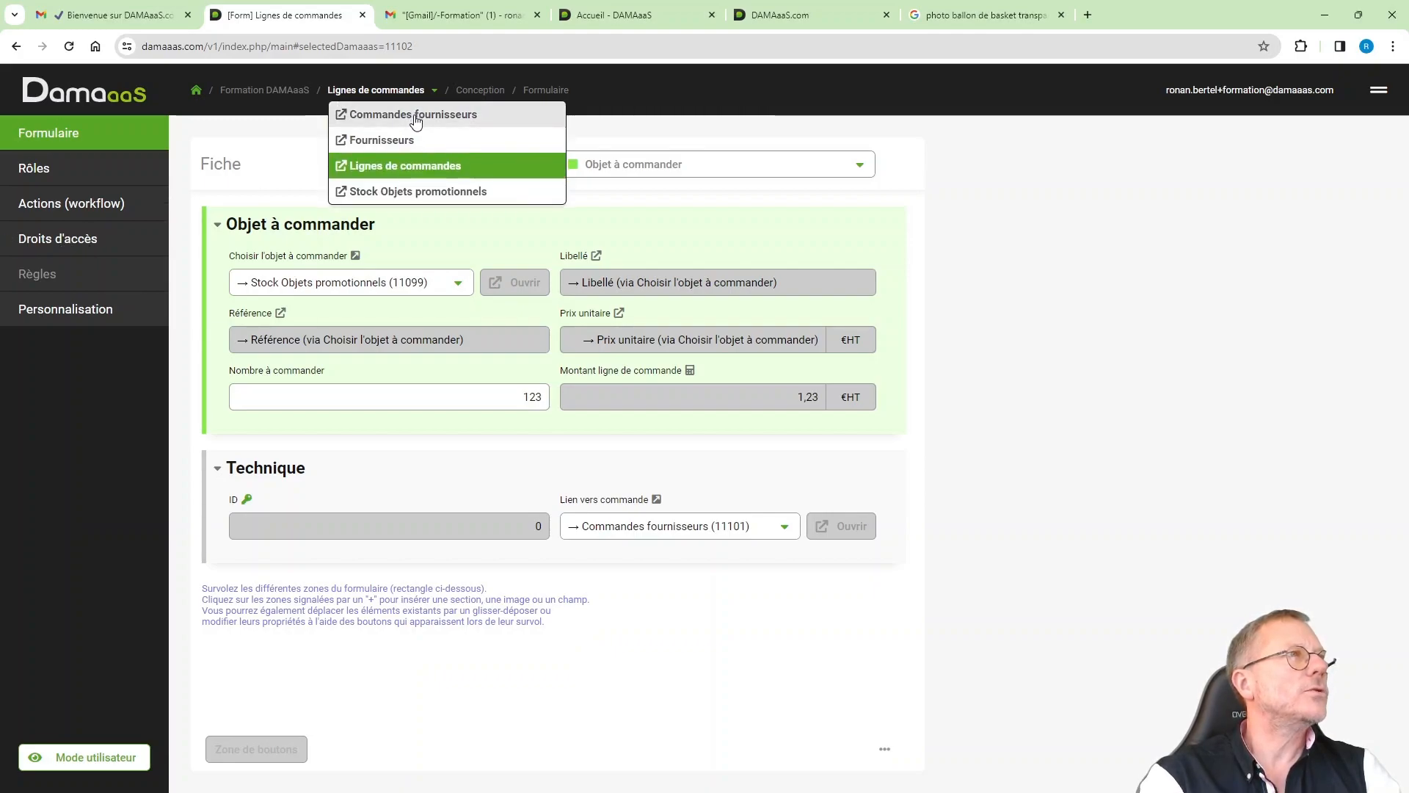
click(416, 117)
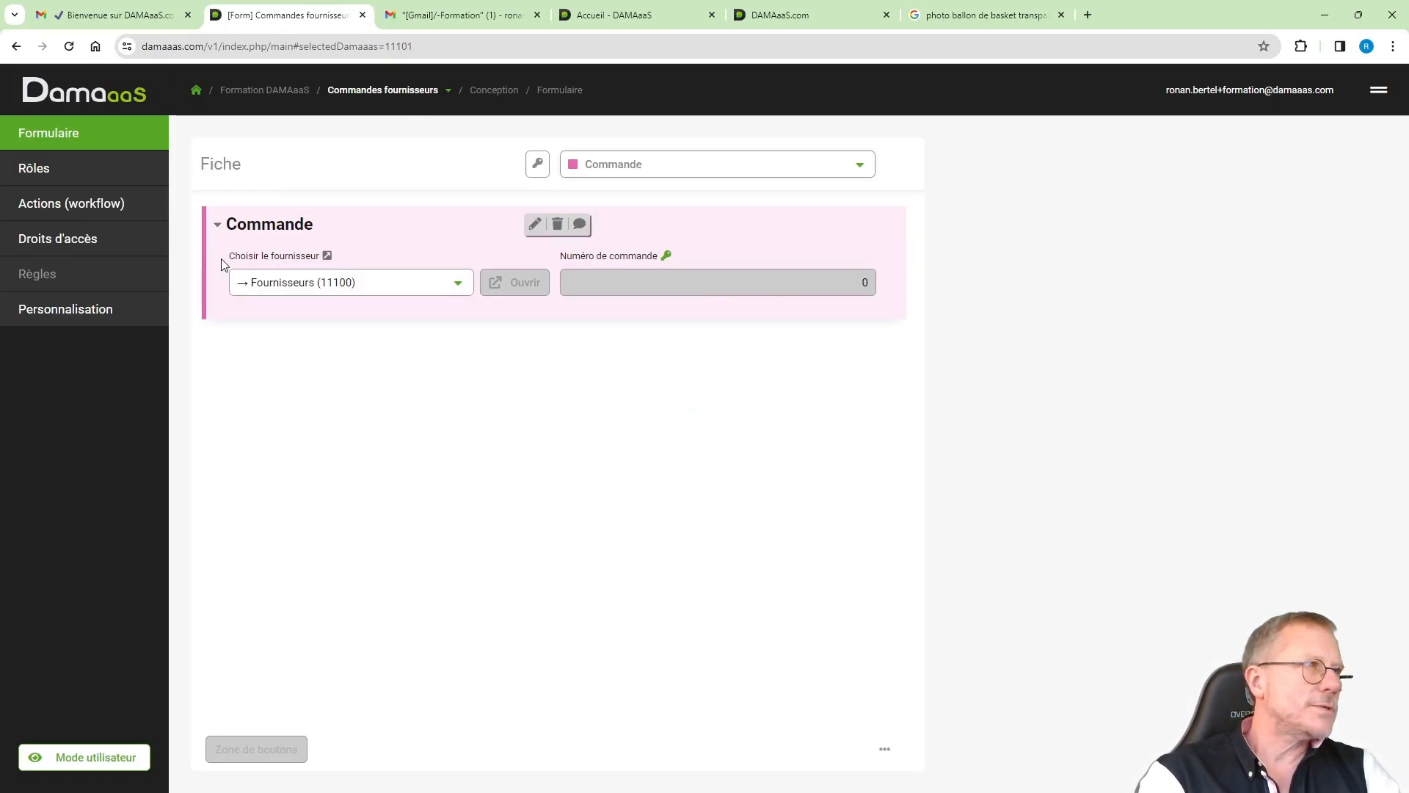
click(262, 335)
click(274, 346)
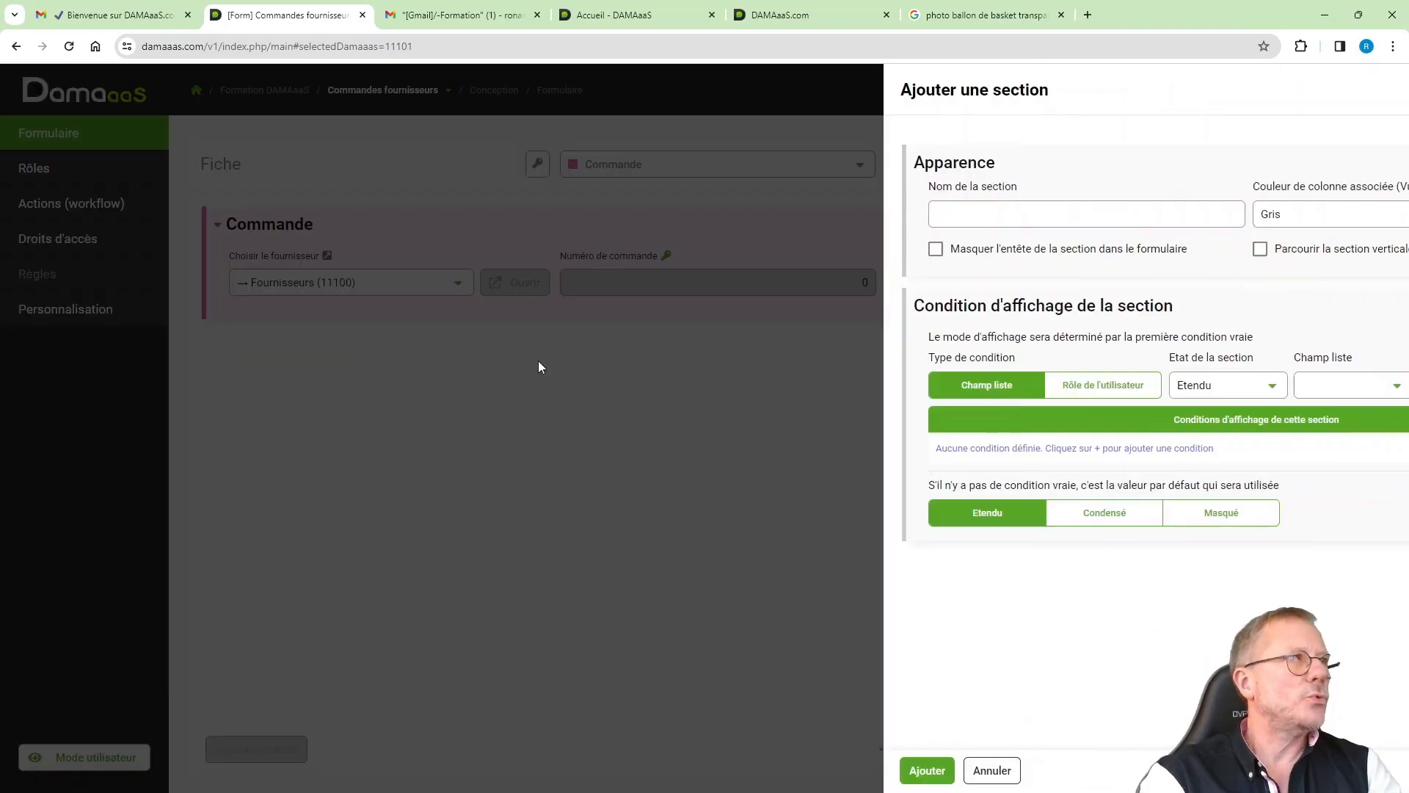
click(931, 219)
text(Contenu de la commande)
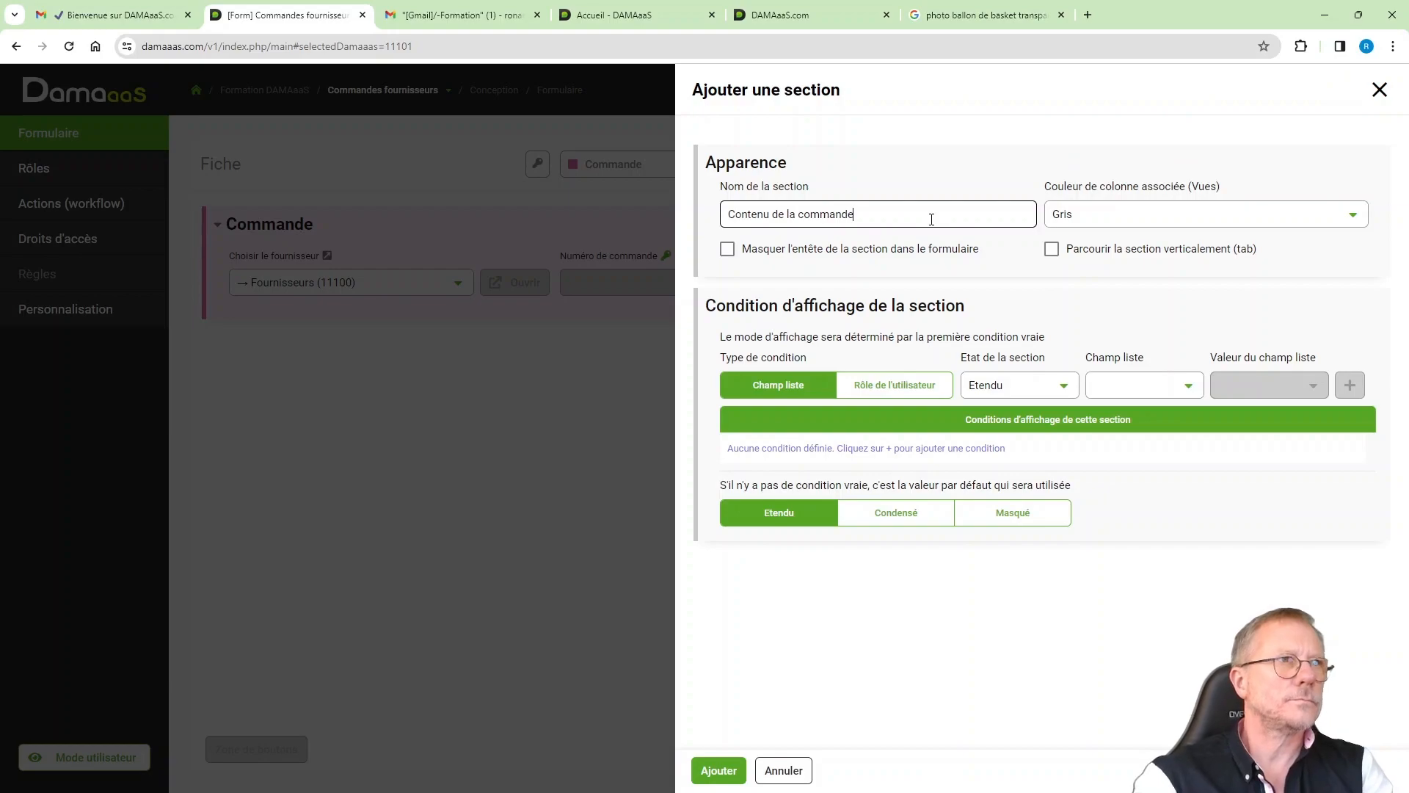
click(1160, 223)
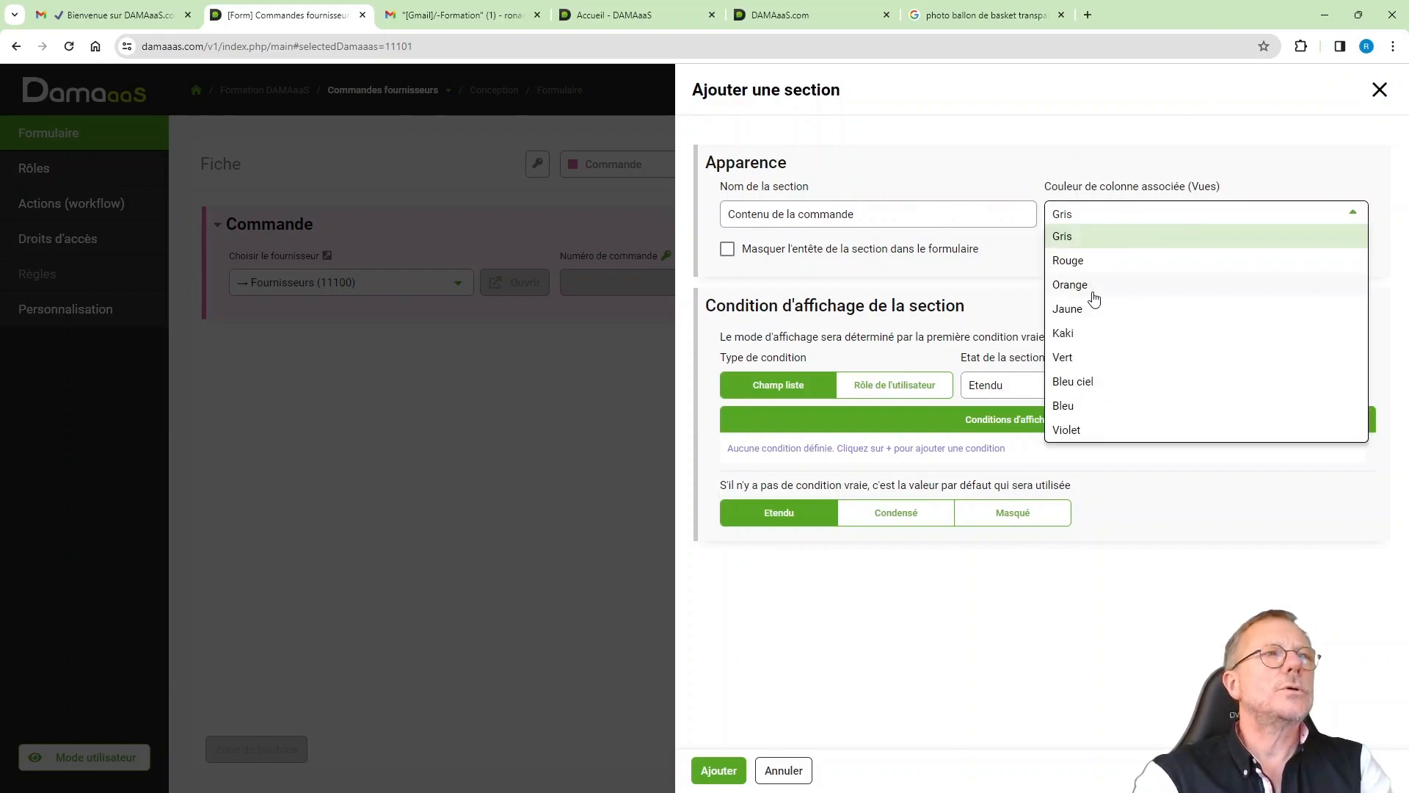
click(1085, 310)
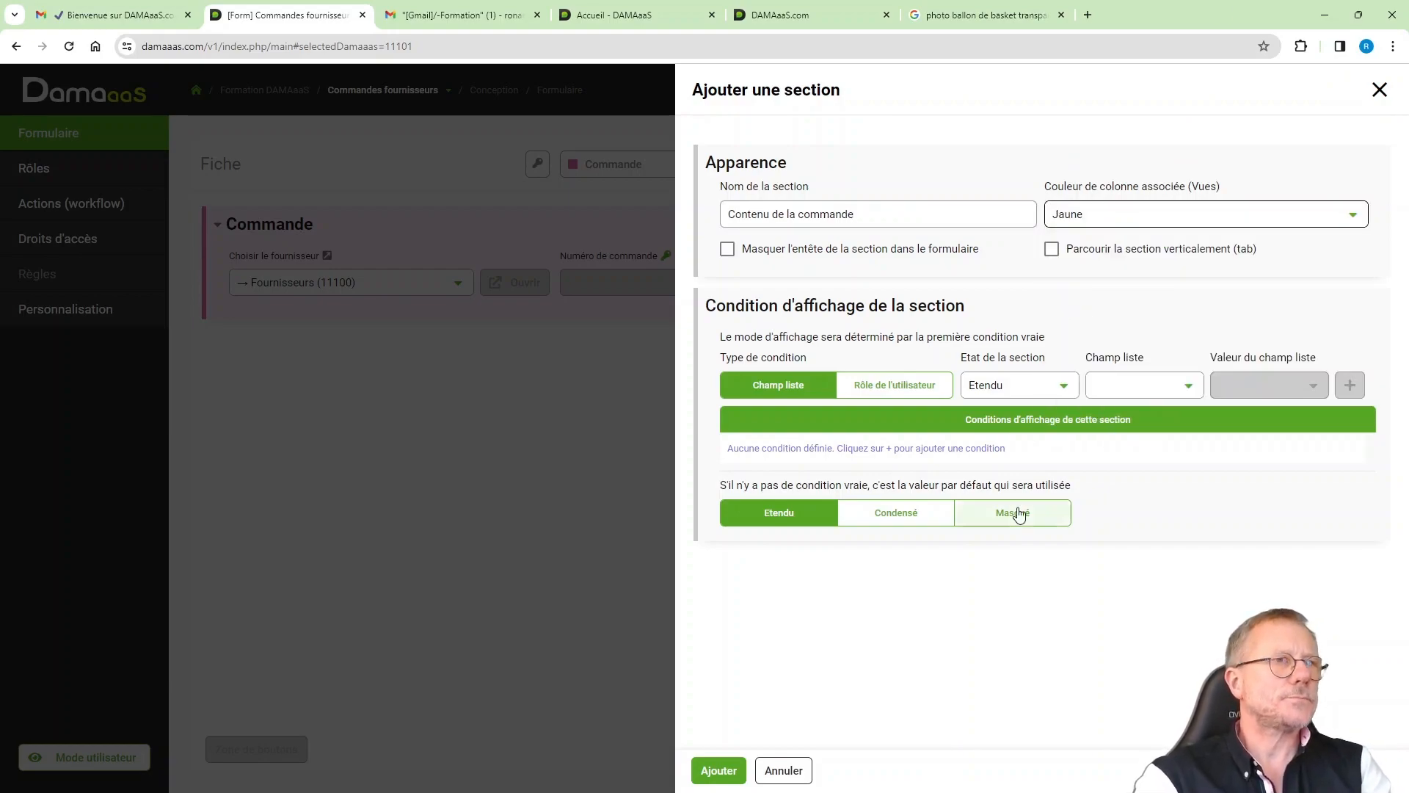
click(719, 769)
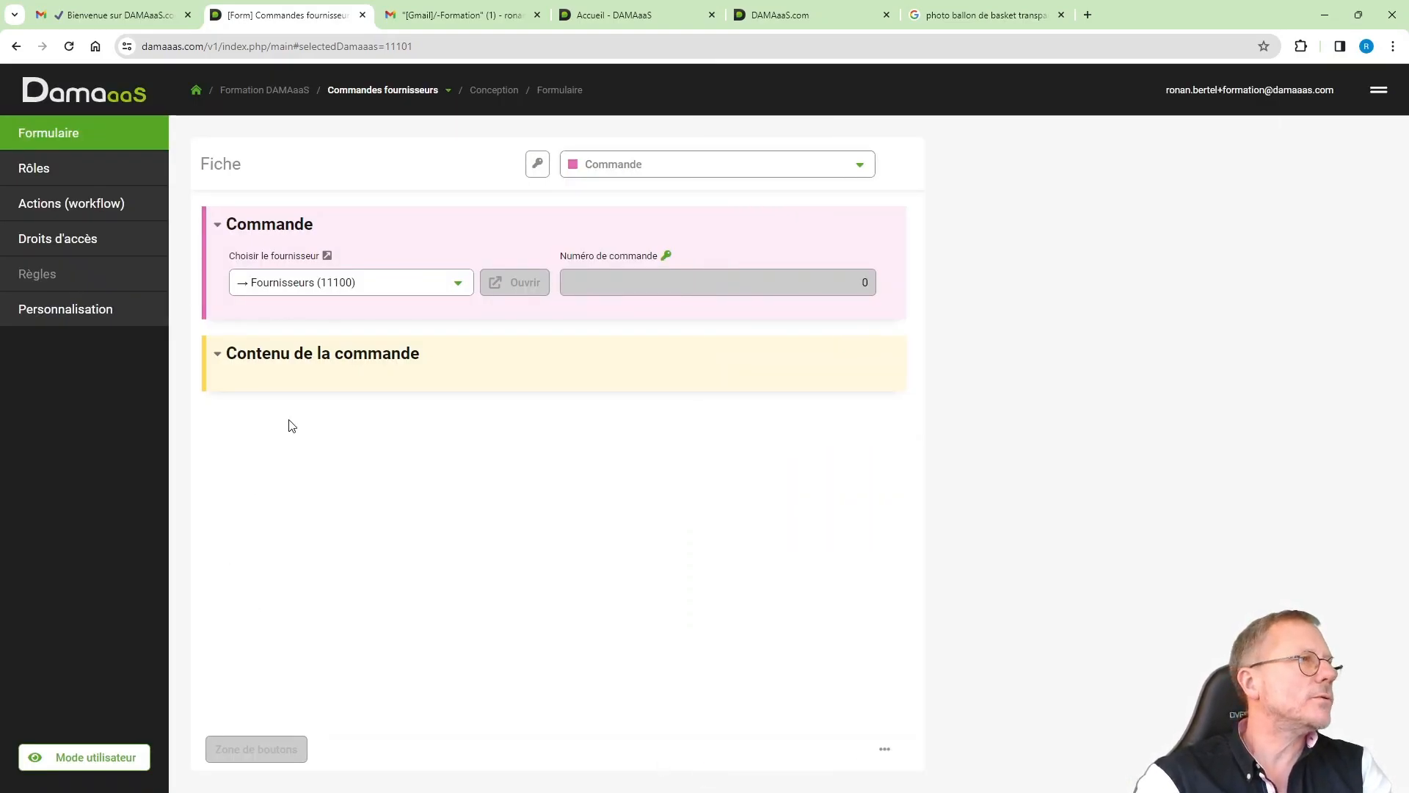
Start a new field of type "Tableau des fiches liées" in the Contenu de la commande section and name it "Contenu de la commande"
click(304, 373)
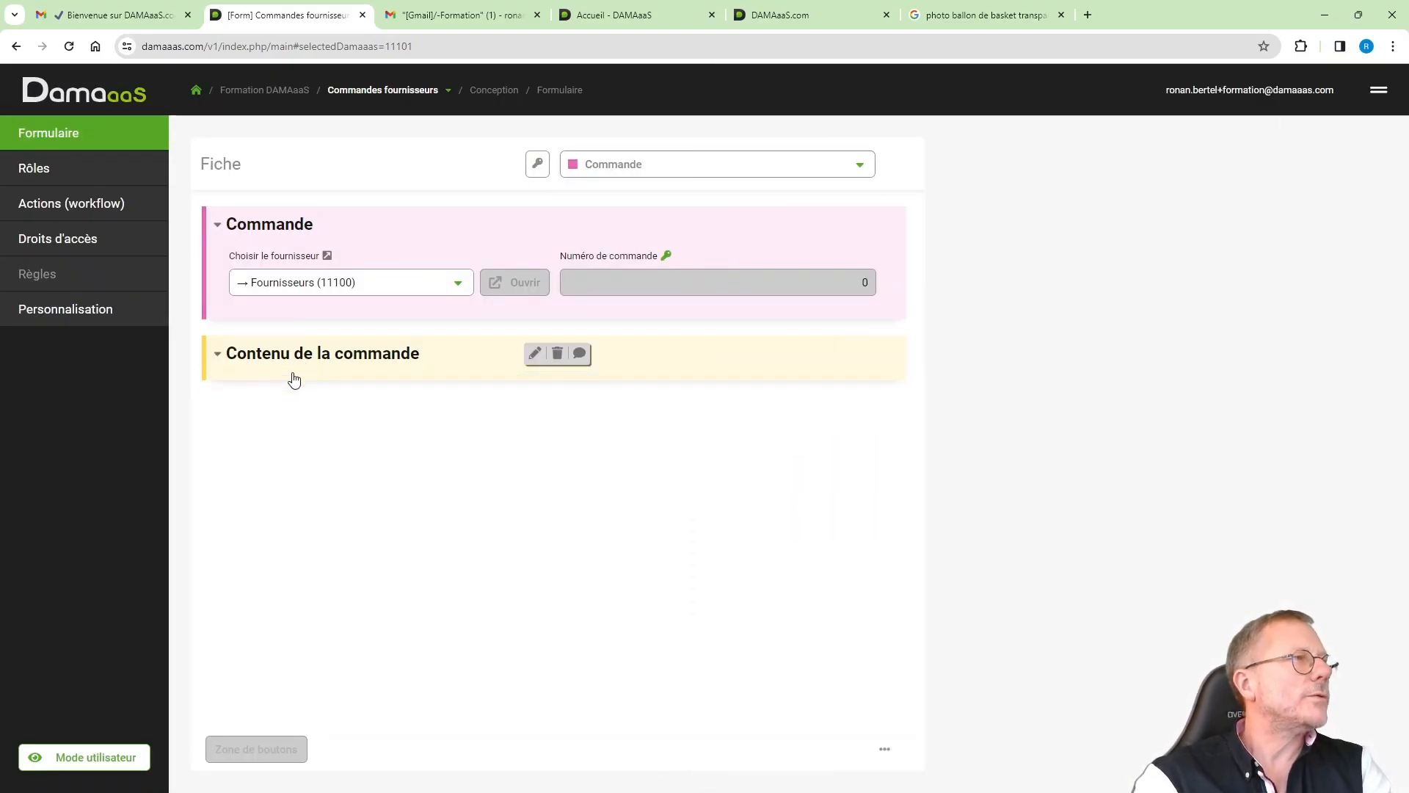
click(297, 377)
click(336, 389)
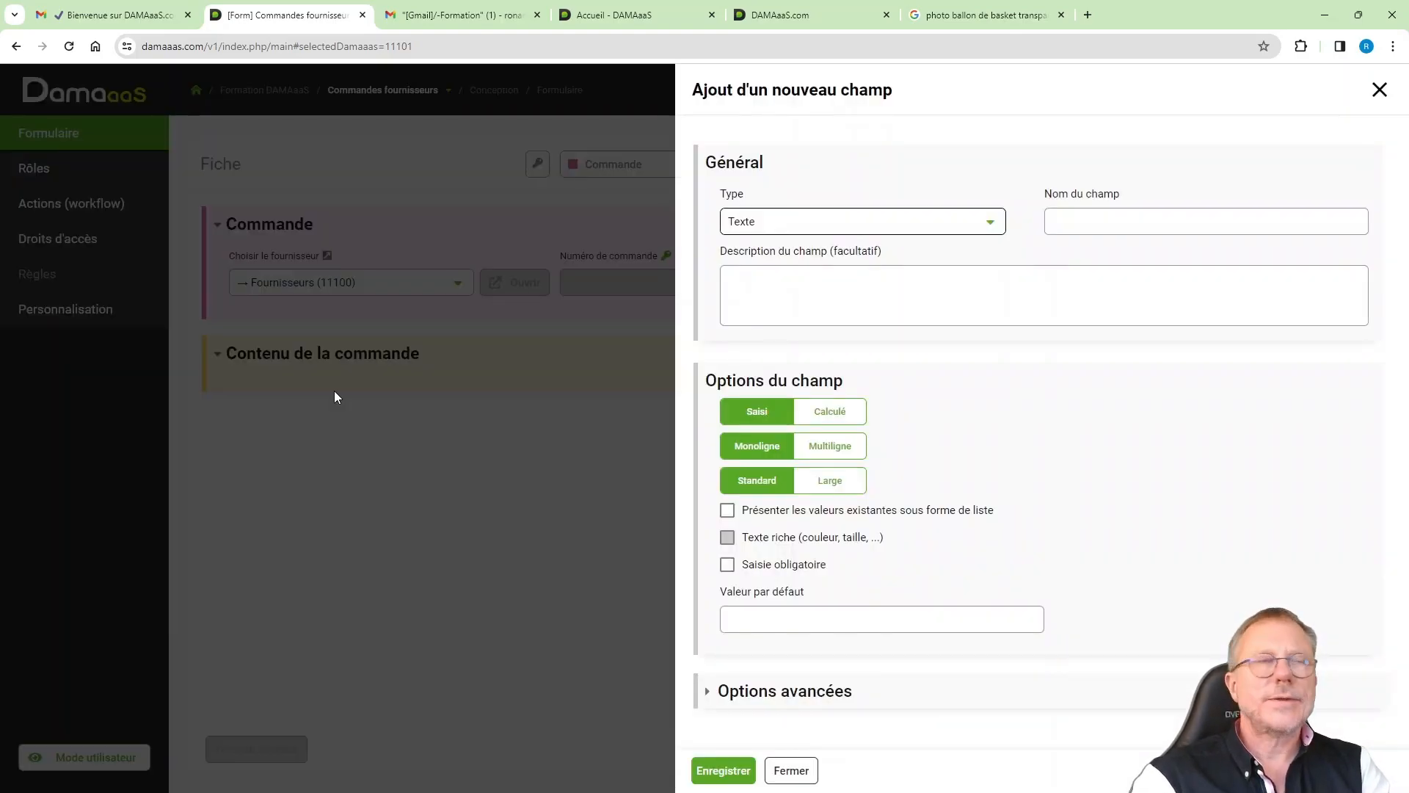
click(736, 223)
scroll(820, 538, down, 3)
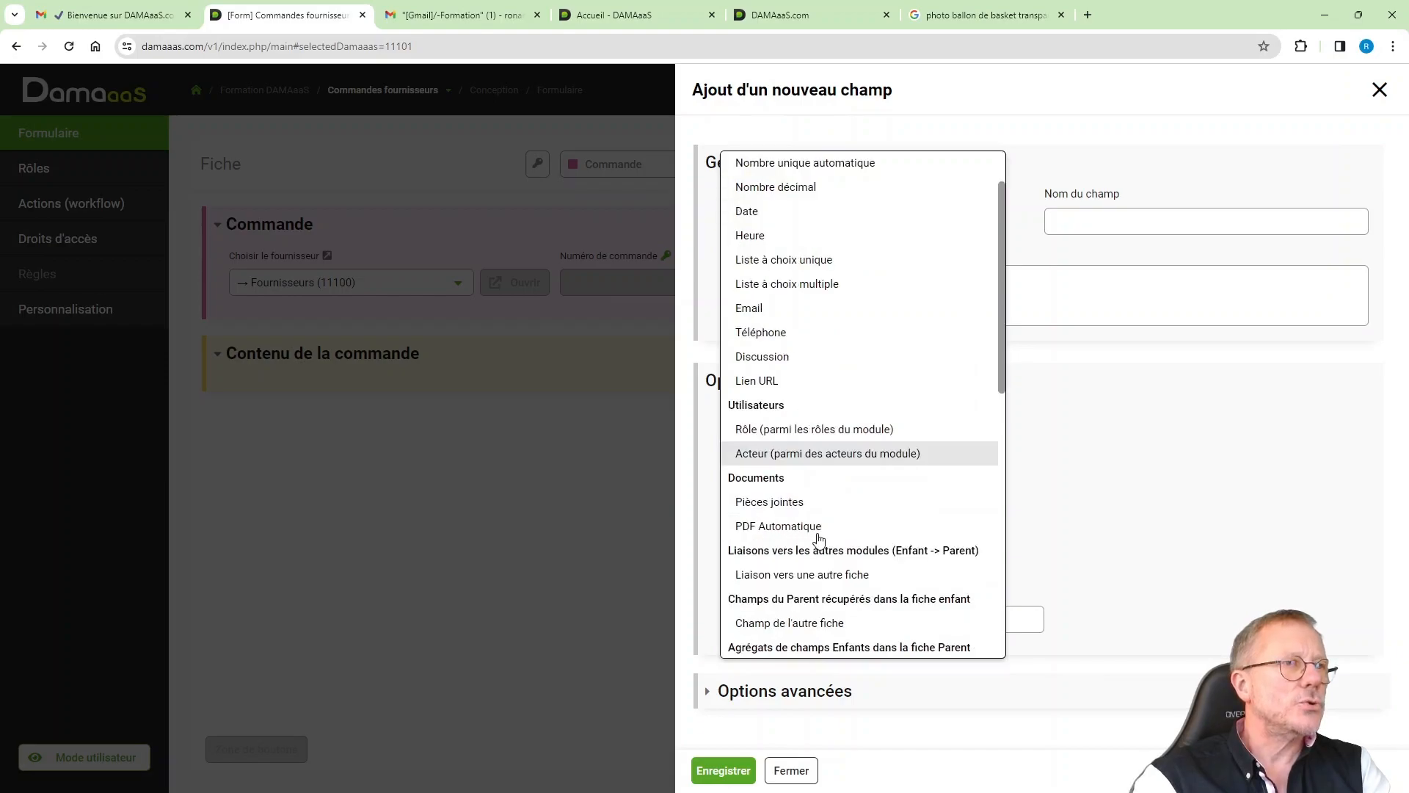
scroll(802, 580, down, 1)
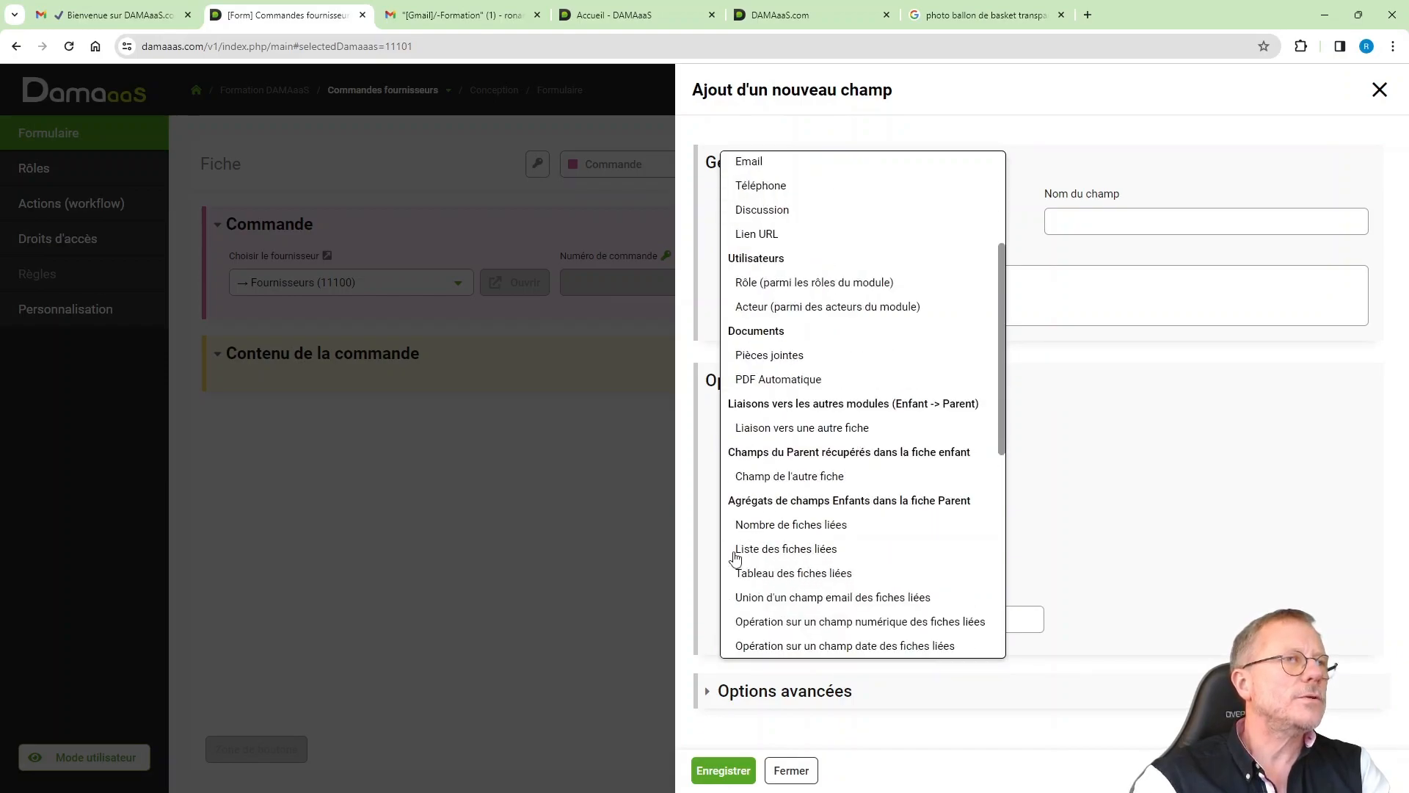
scroll(822, 639, down, 1)
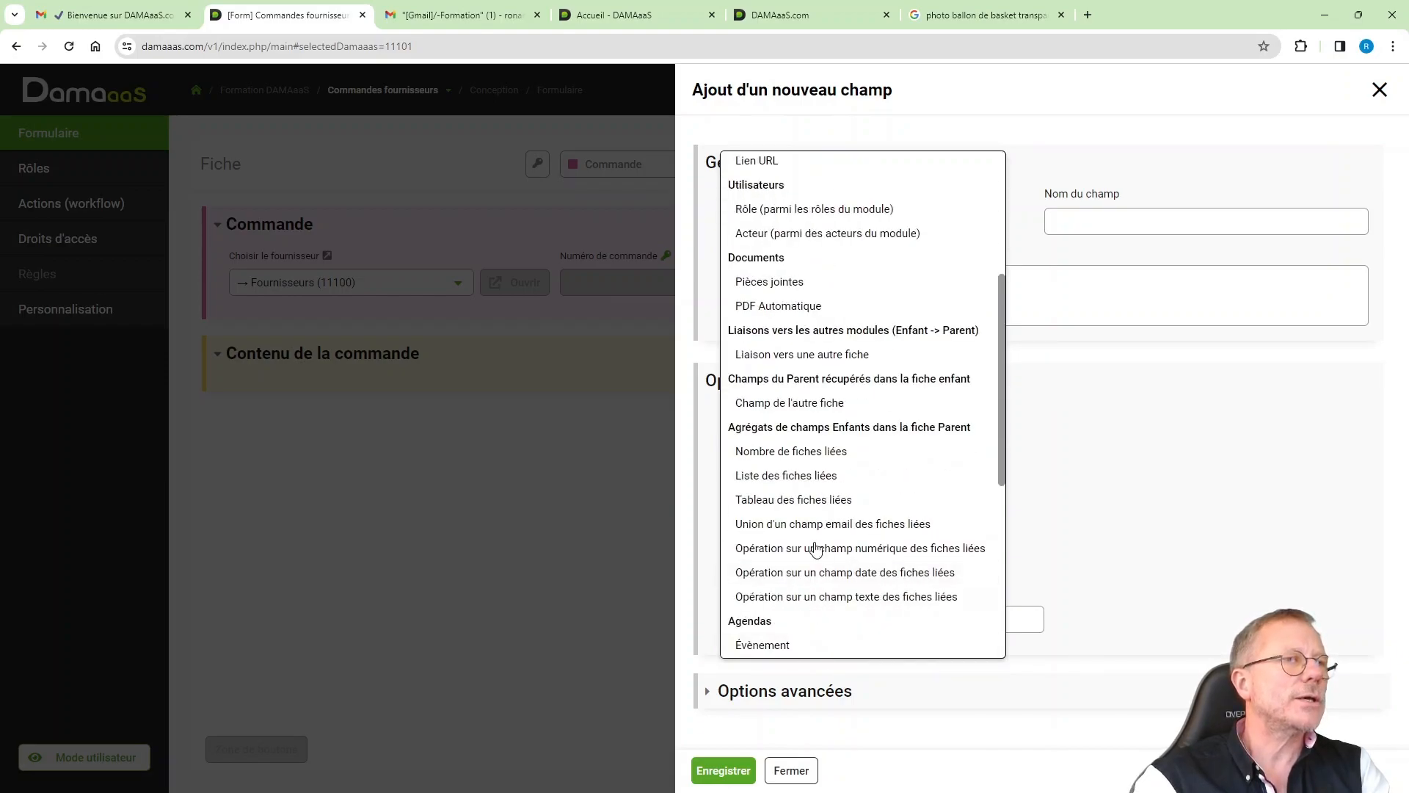
click(811, 500)
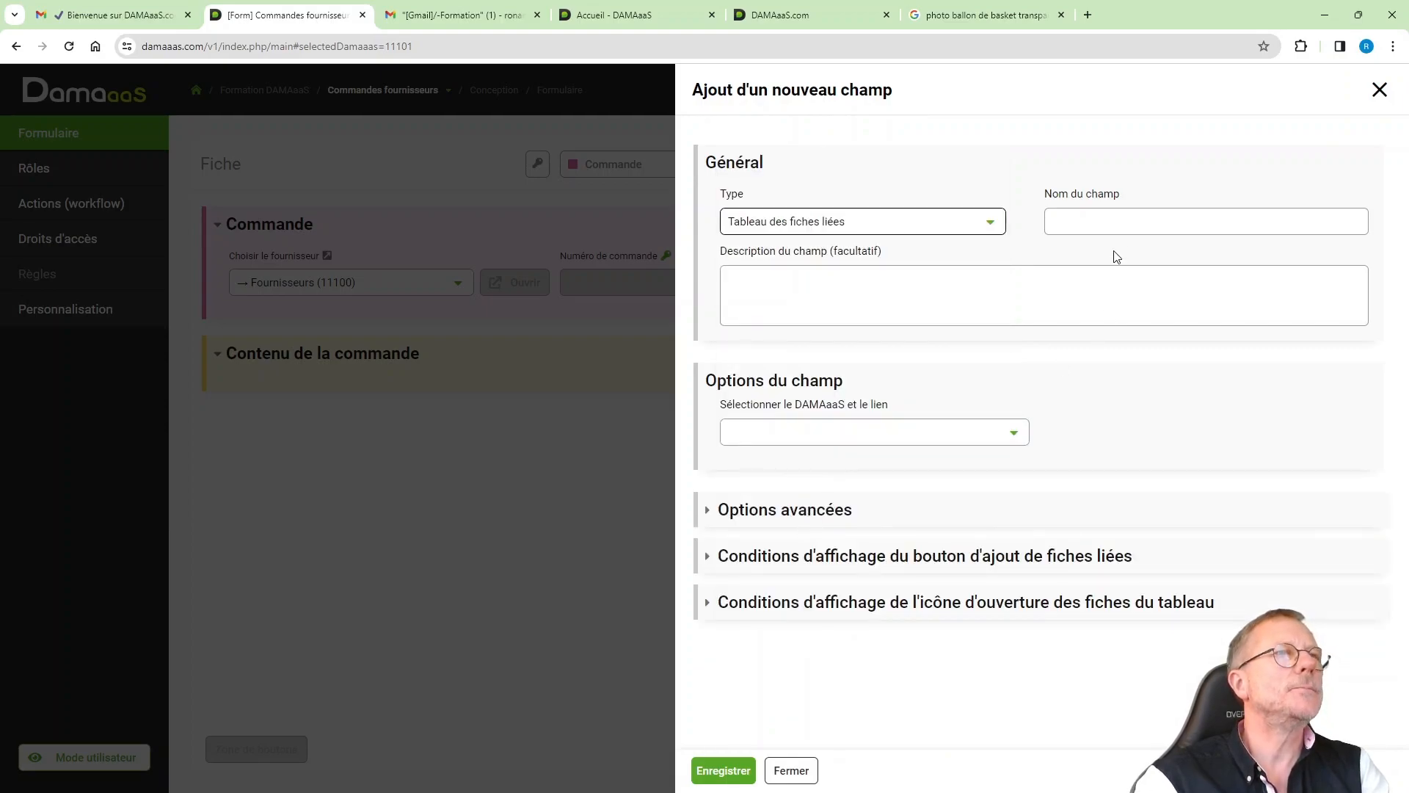
click(1079, 221)
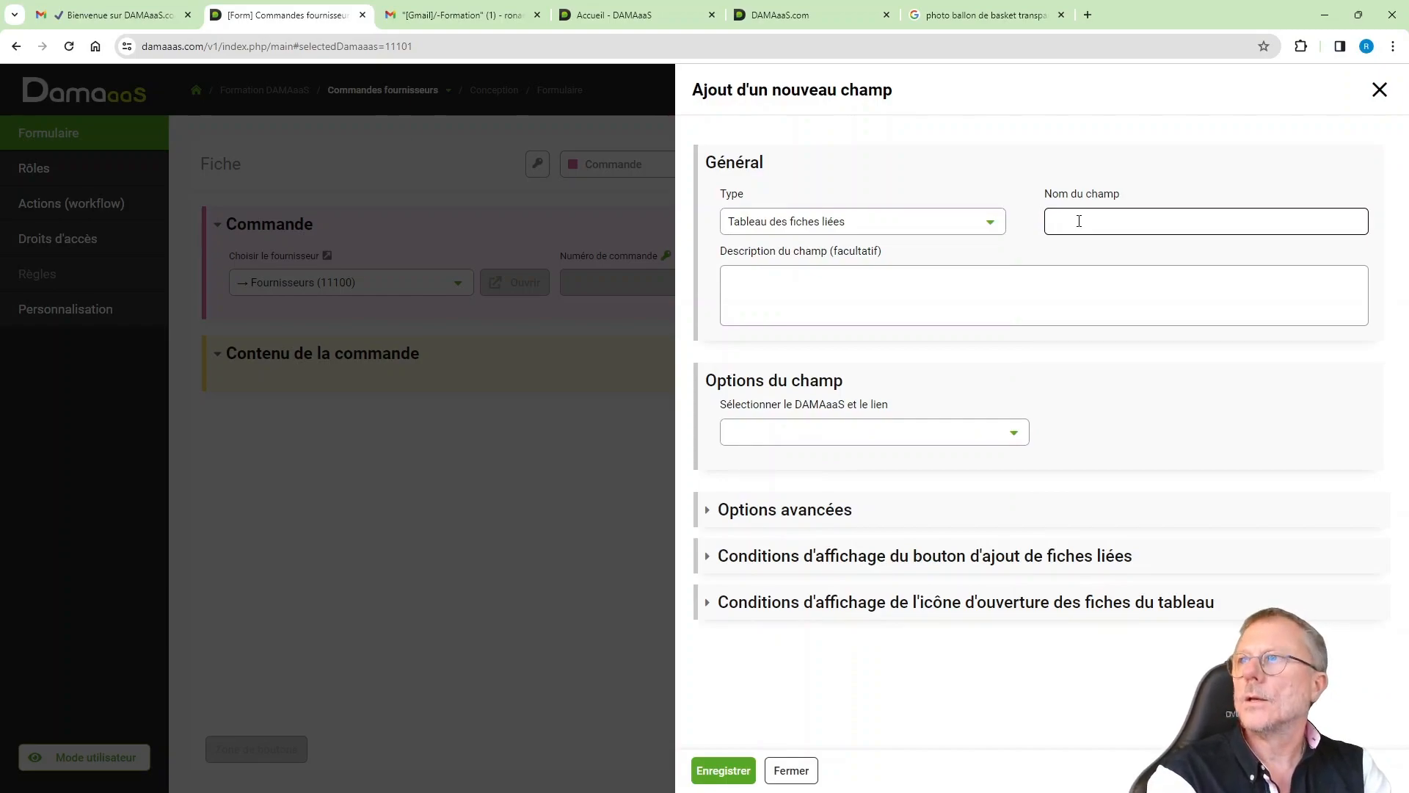
text(Contenu de la commande)
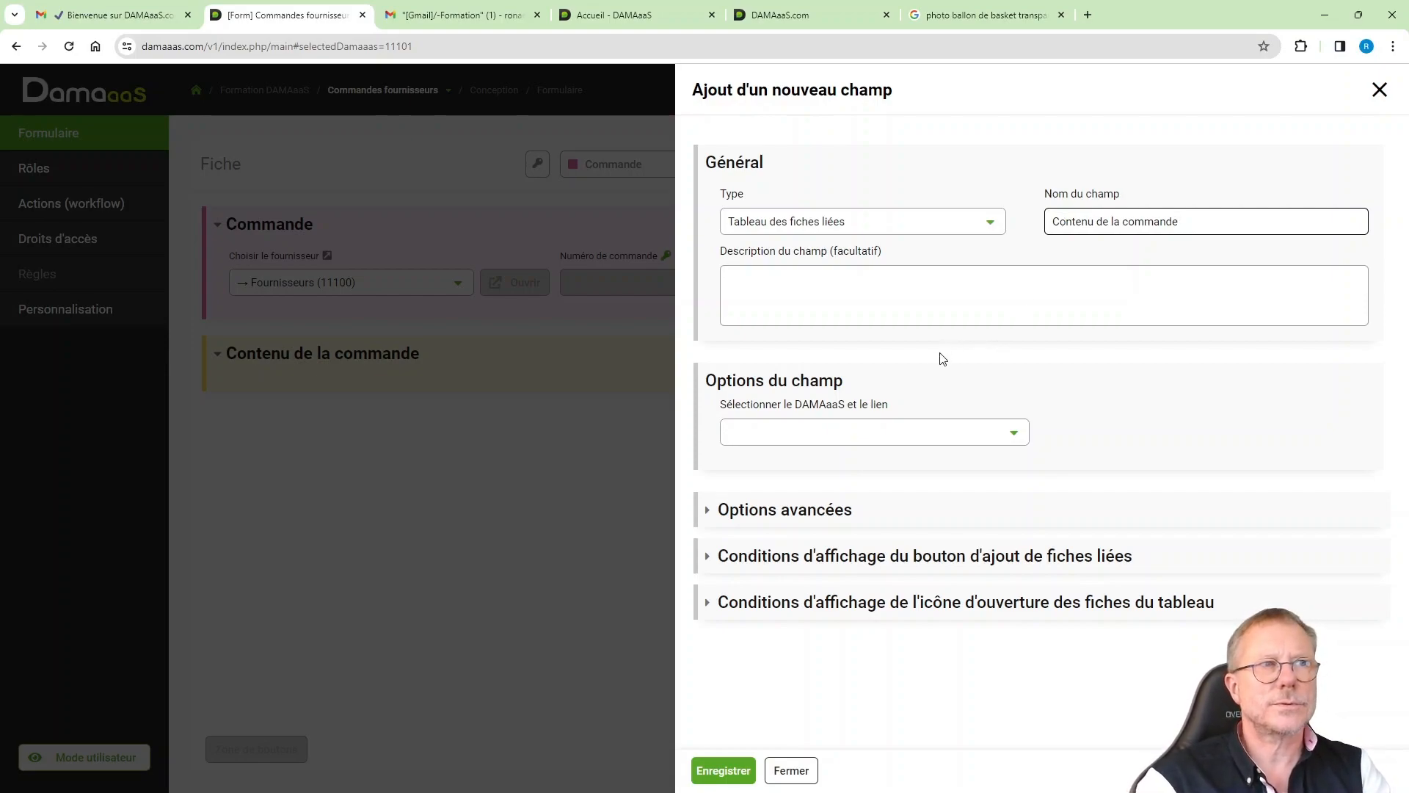
Link the table to "Lignes de commandes - Lien vers commande" and choose Référence as its first column
click(901, 434)
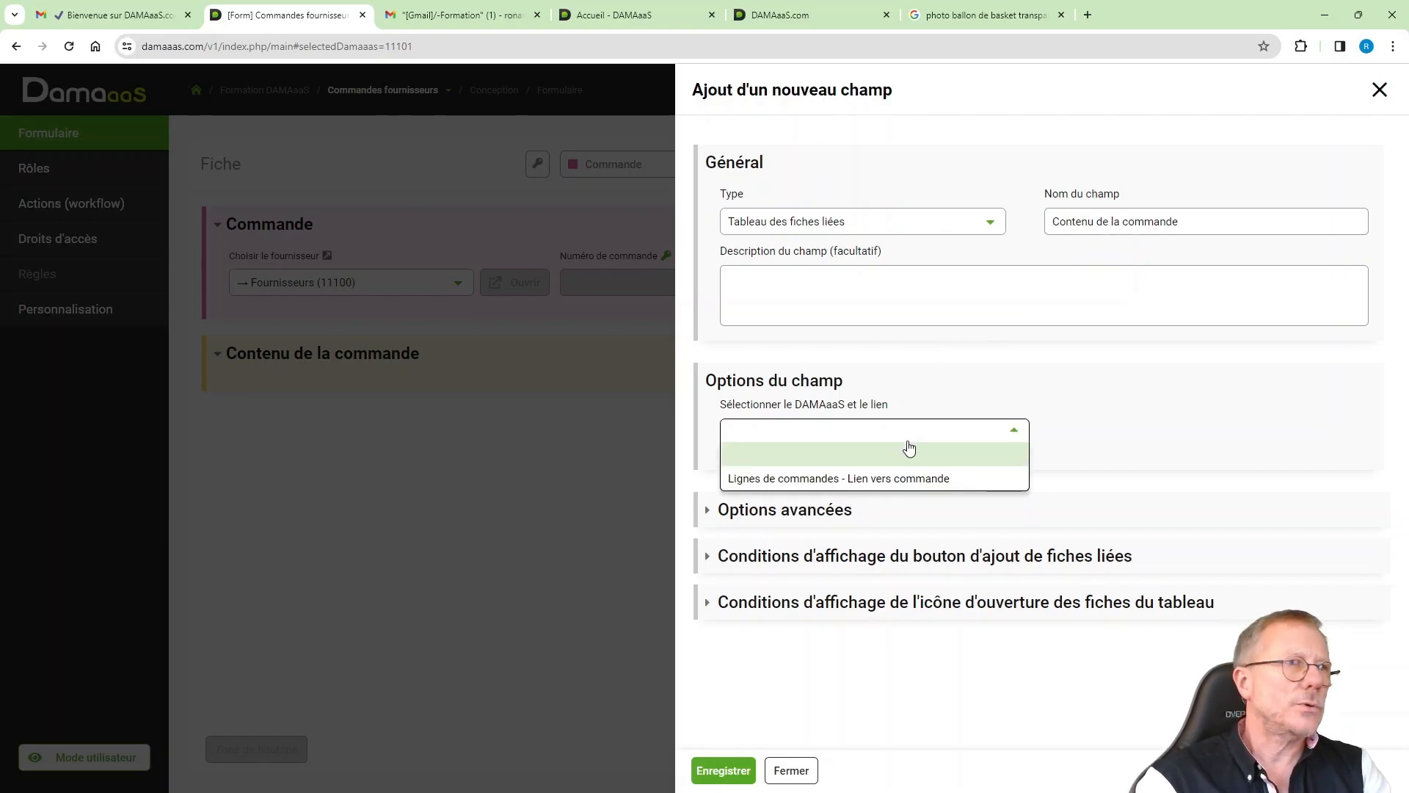
click(902, 478)
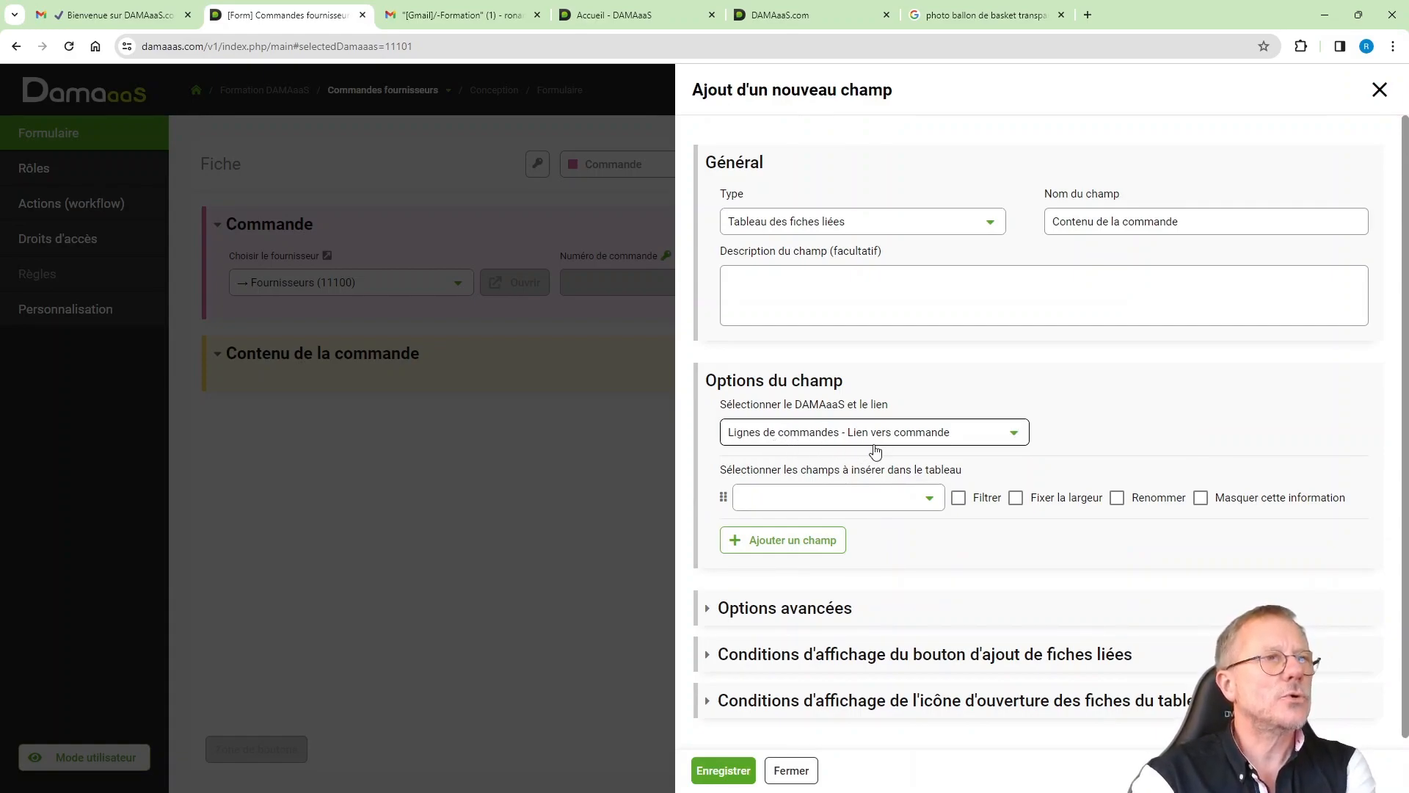
click(861, 508)
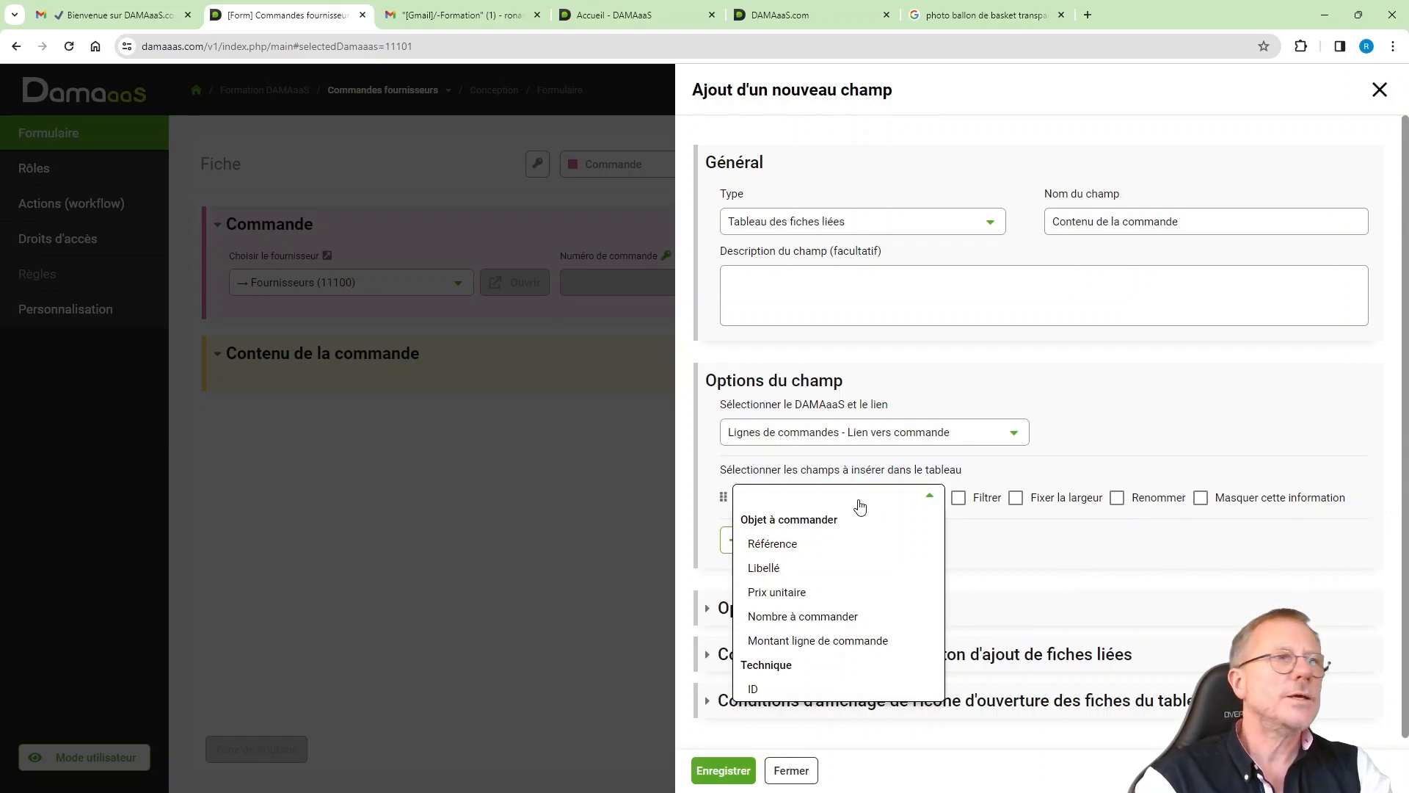
click(860, 505)
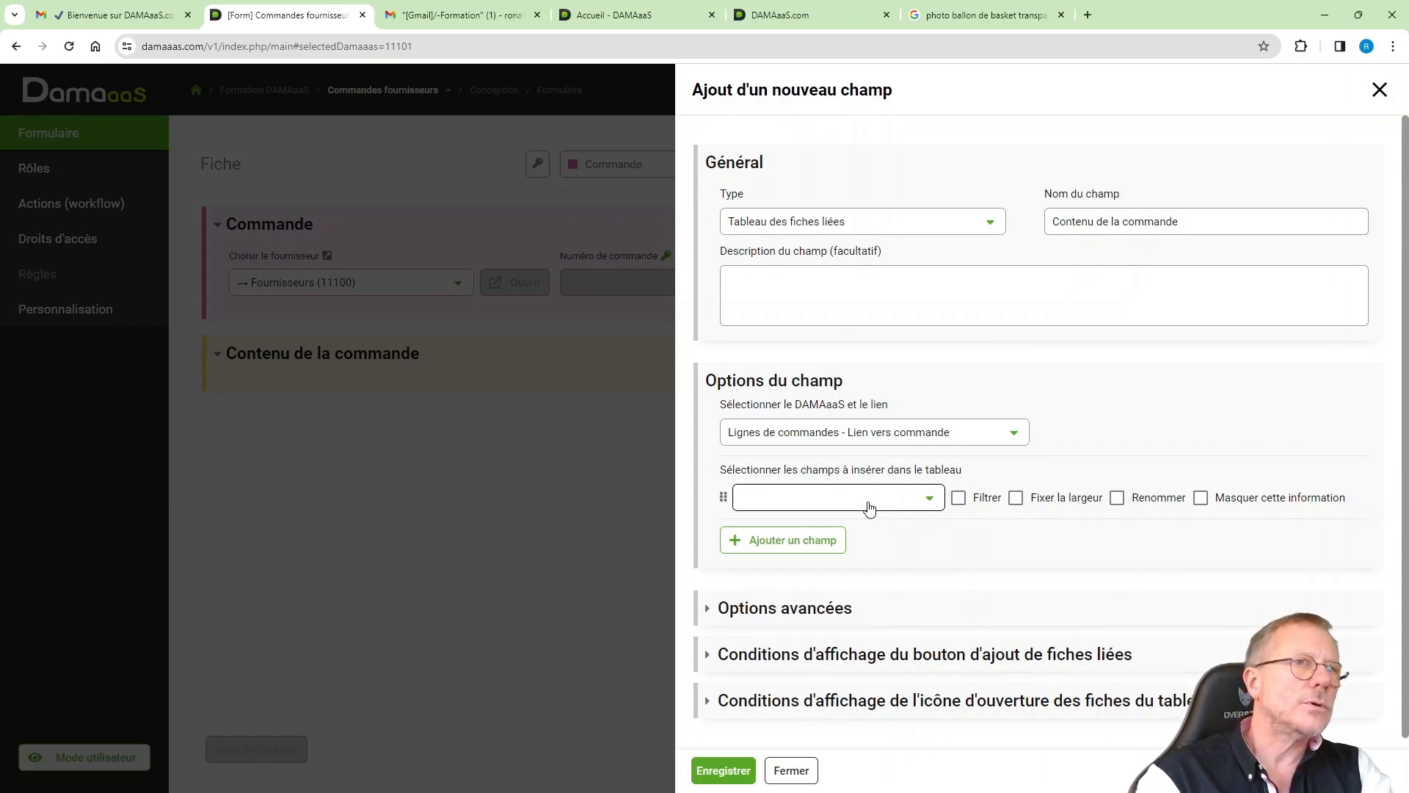
click(805, 505)
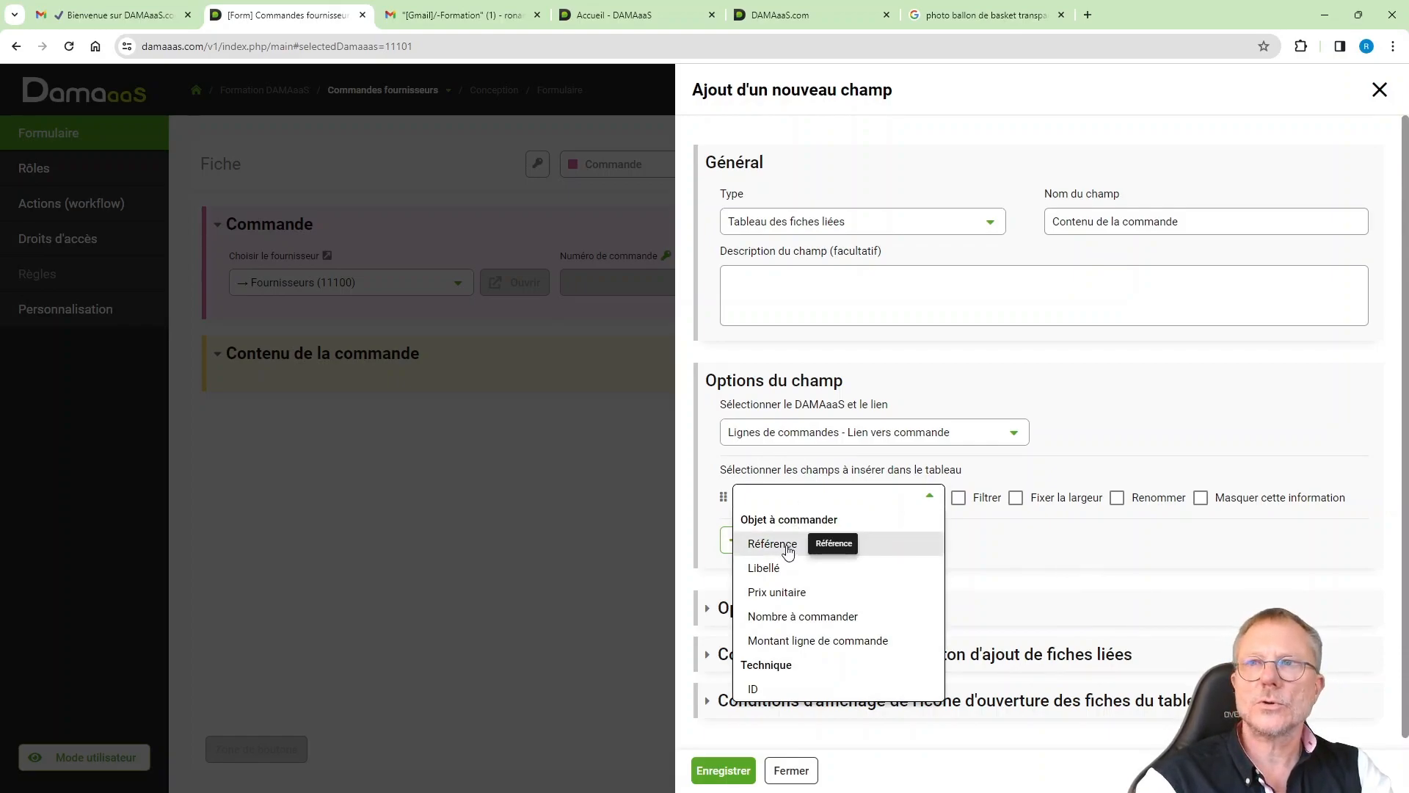
click(772, 543)
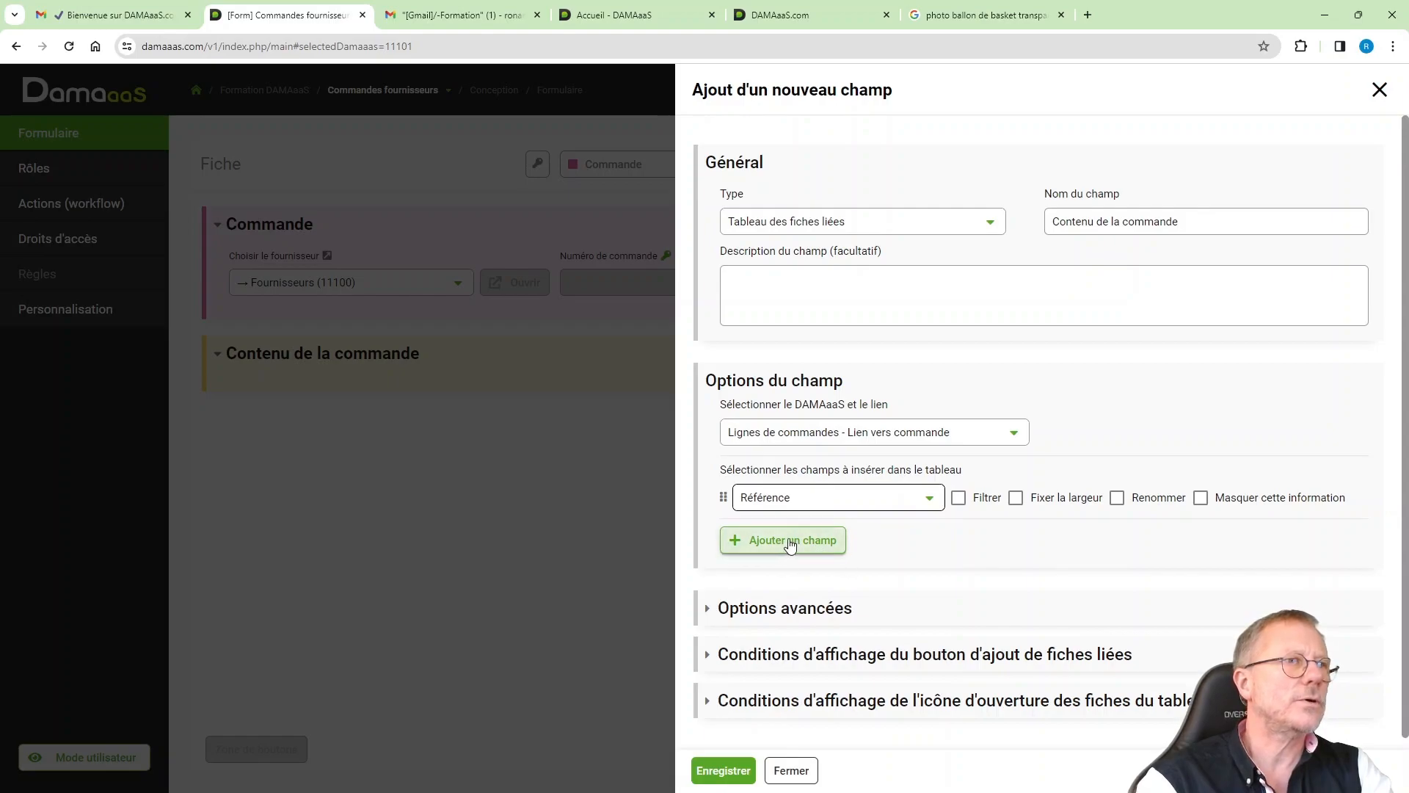
Add three more columns to the linked-records table: Libellé, Prix unitaire and Nombre à commander
click(789, 544)
click(778, 582)
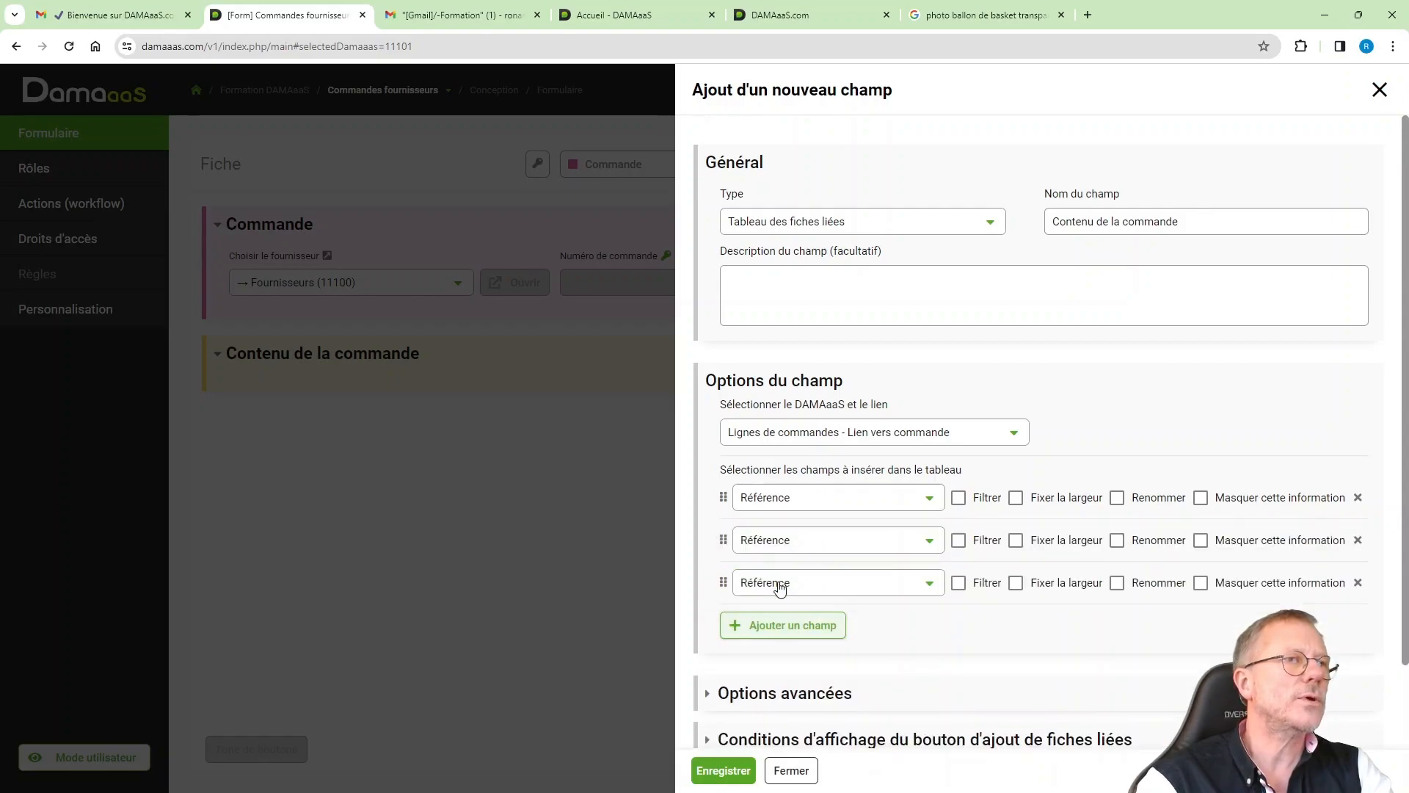
click(782, 629)
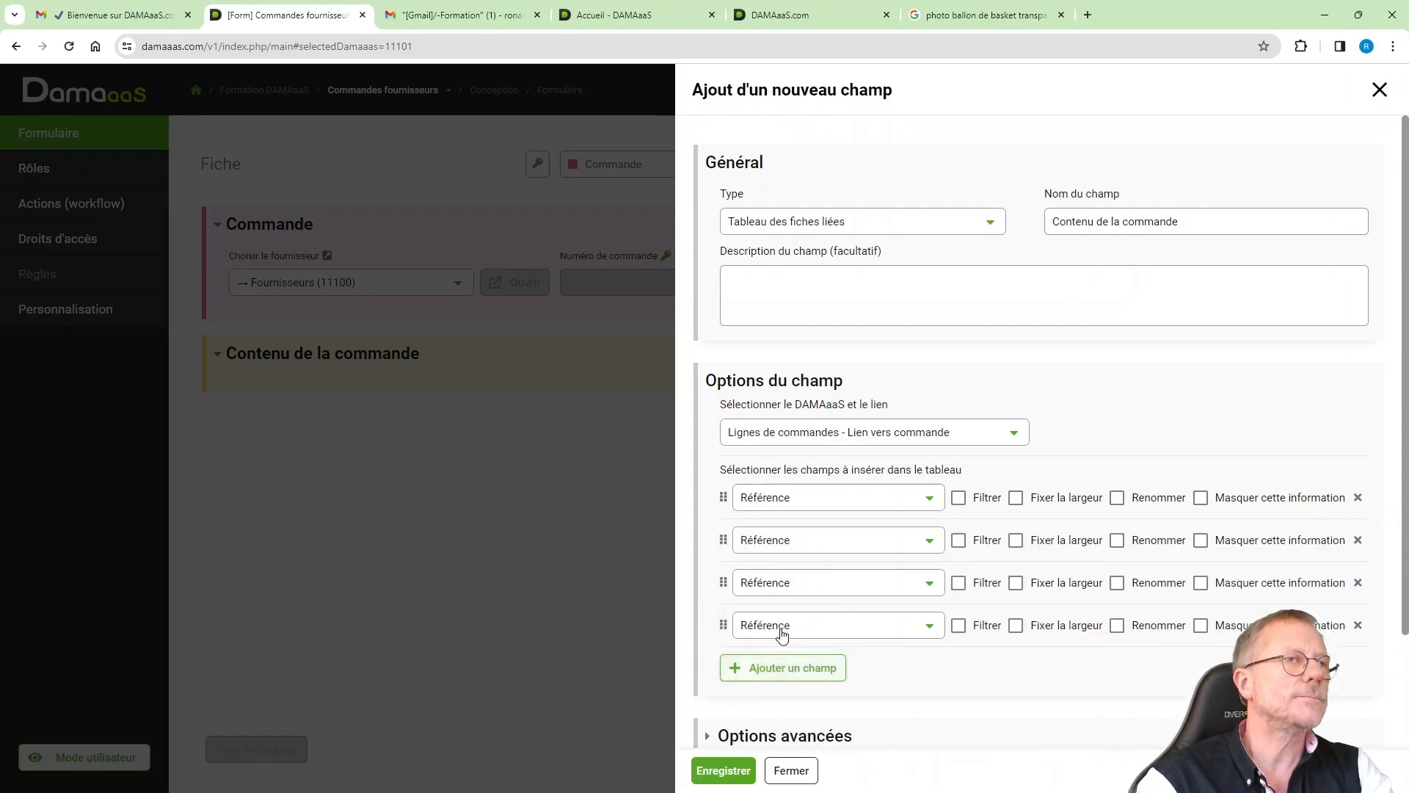
click(783, 541)
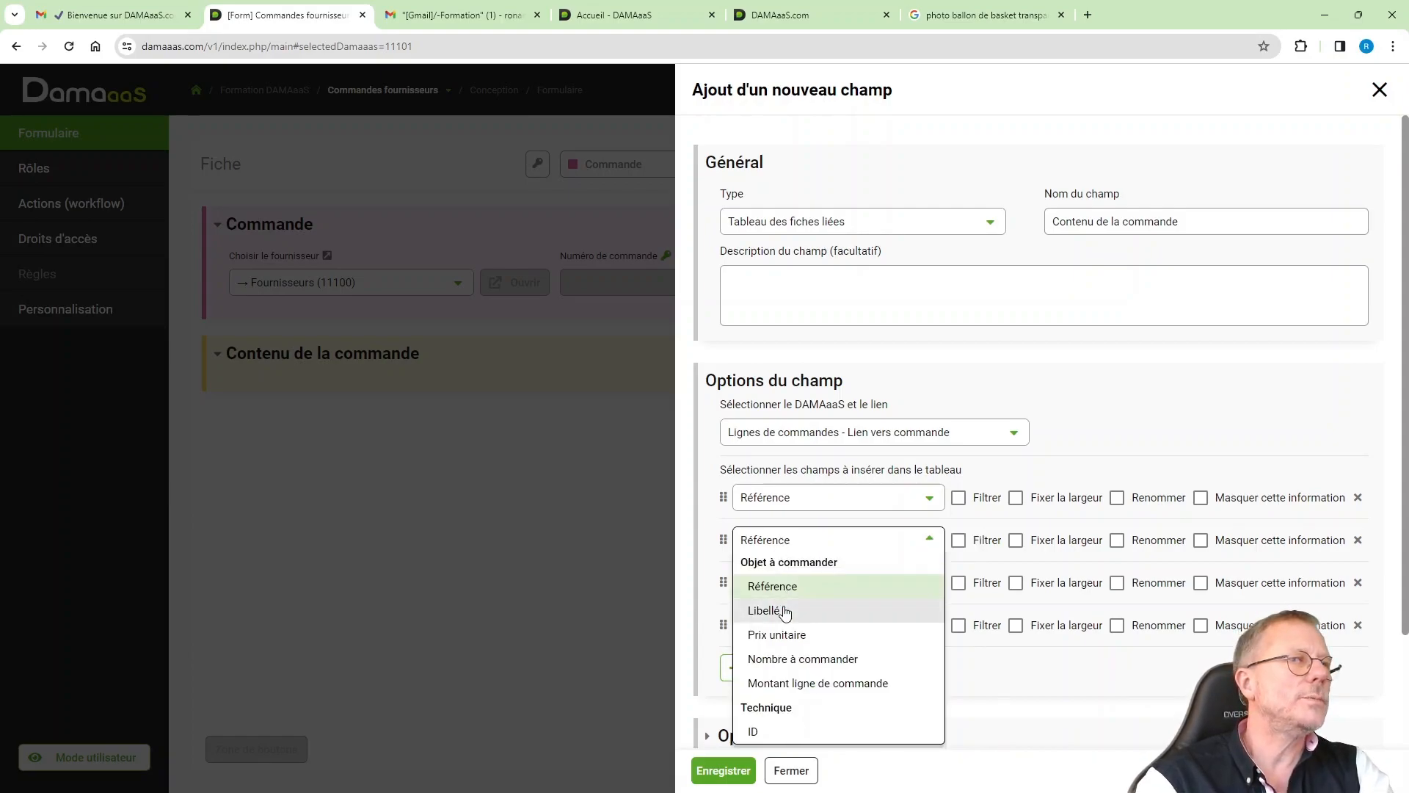
click(785, 609)
click(787, 585)
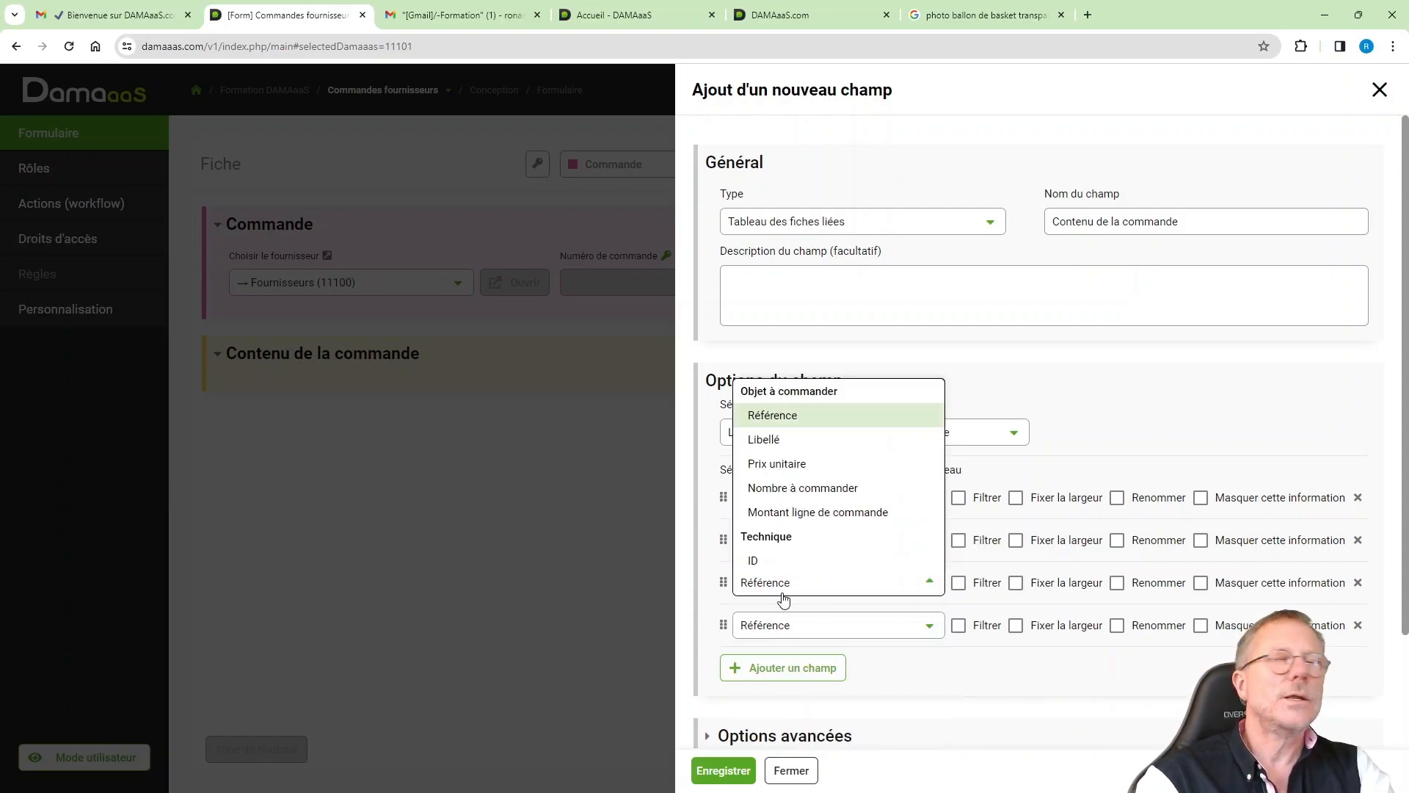
click(784, 472)
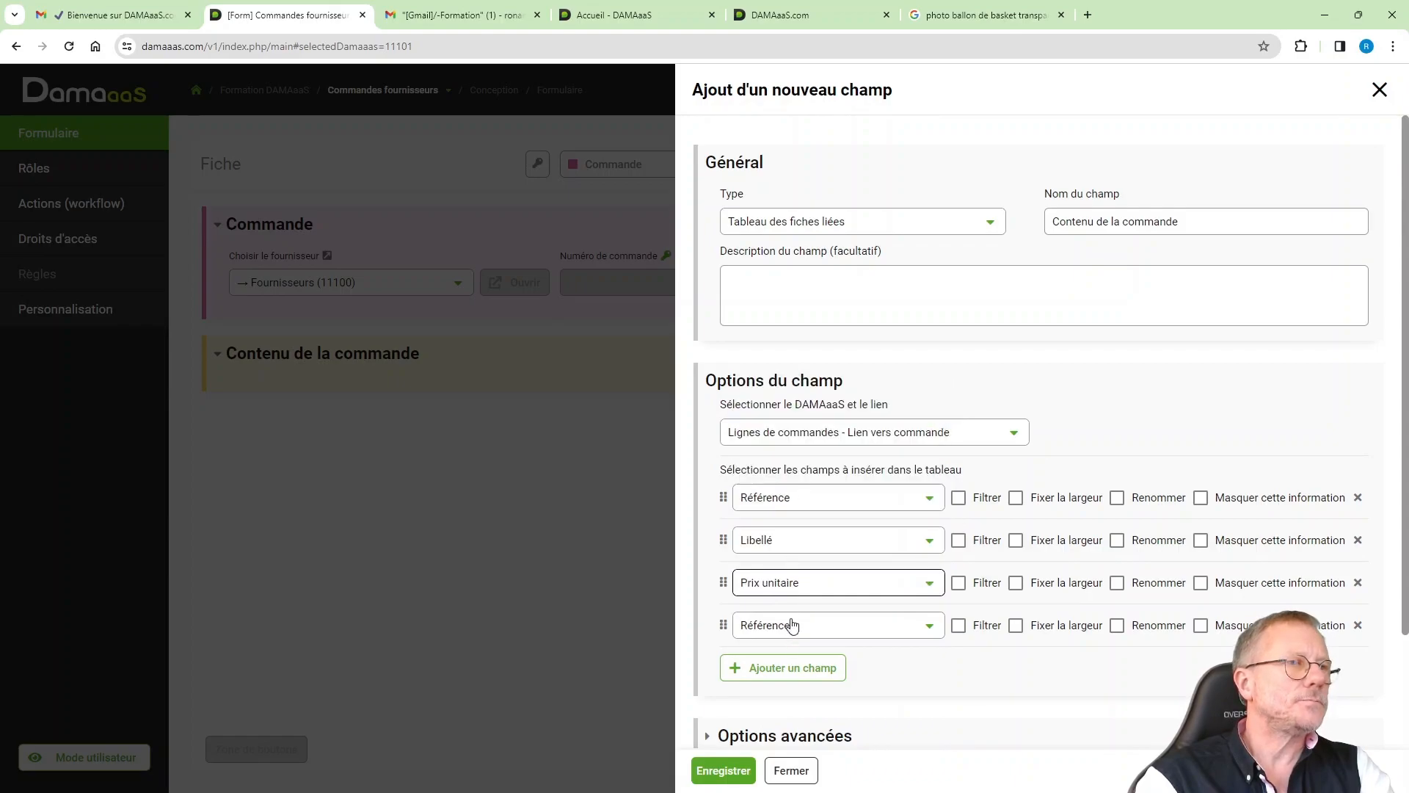
click(790, 625)
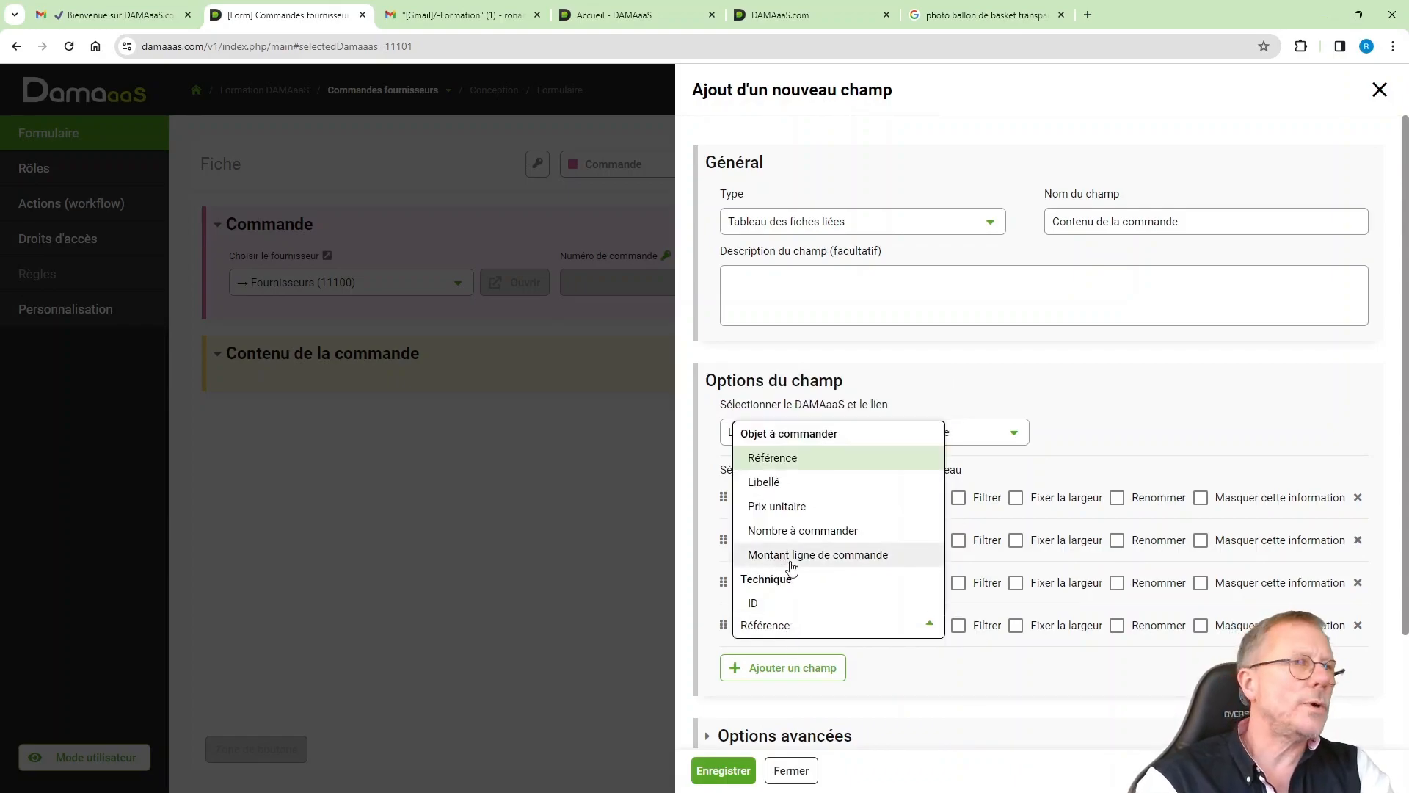
click(831, 536)
Add a Montant ligne de commande column renamed "Prix total" and save the table field
click(790, 667)
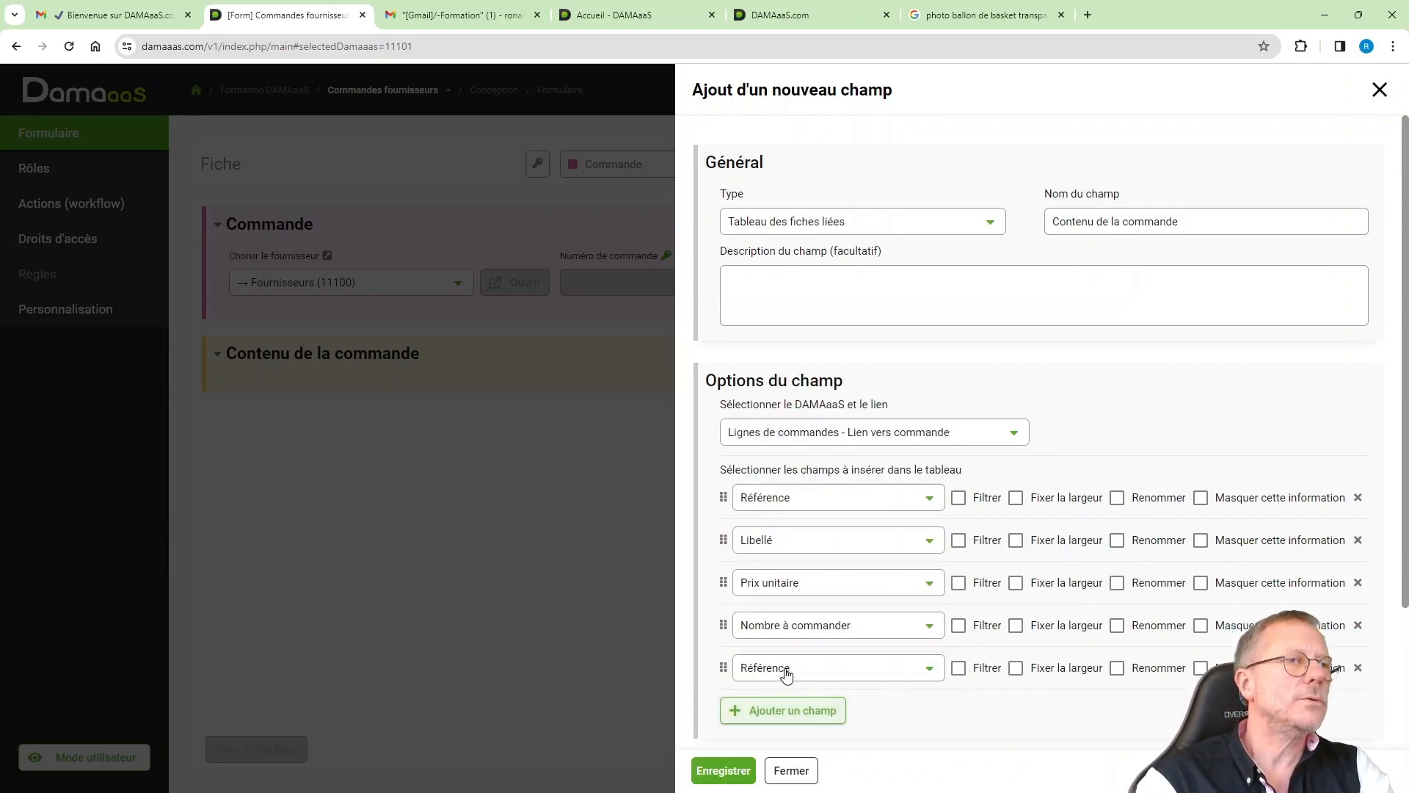
click(793, 666)
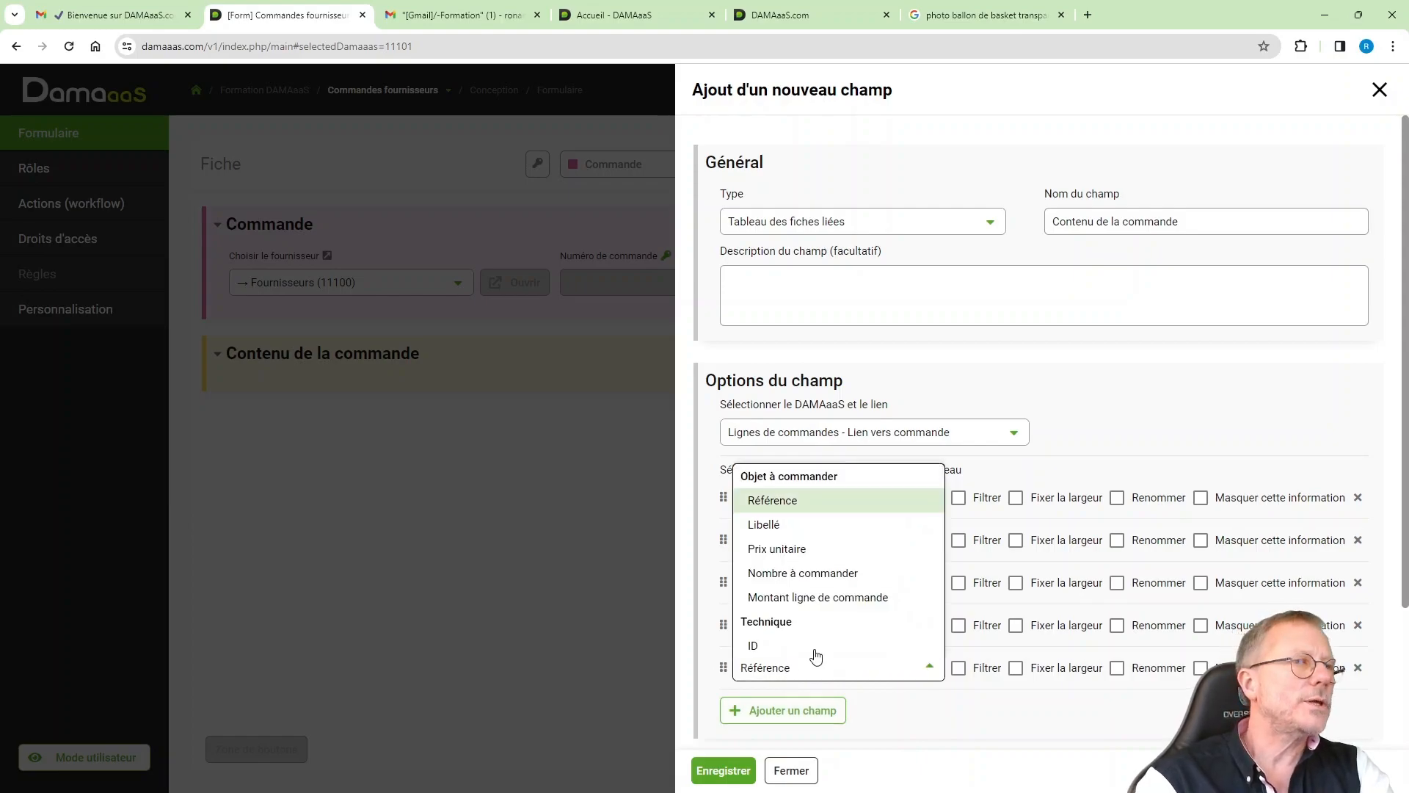
click(807, 599)
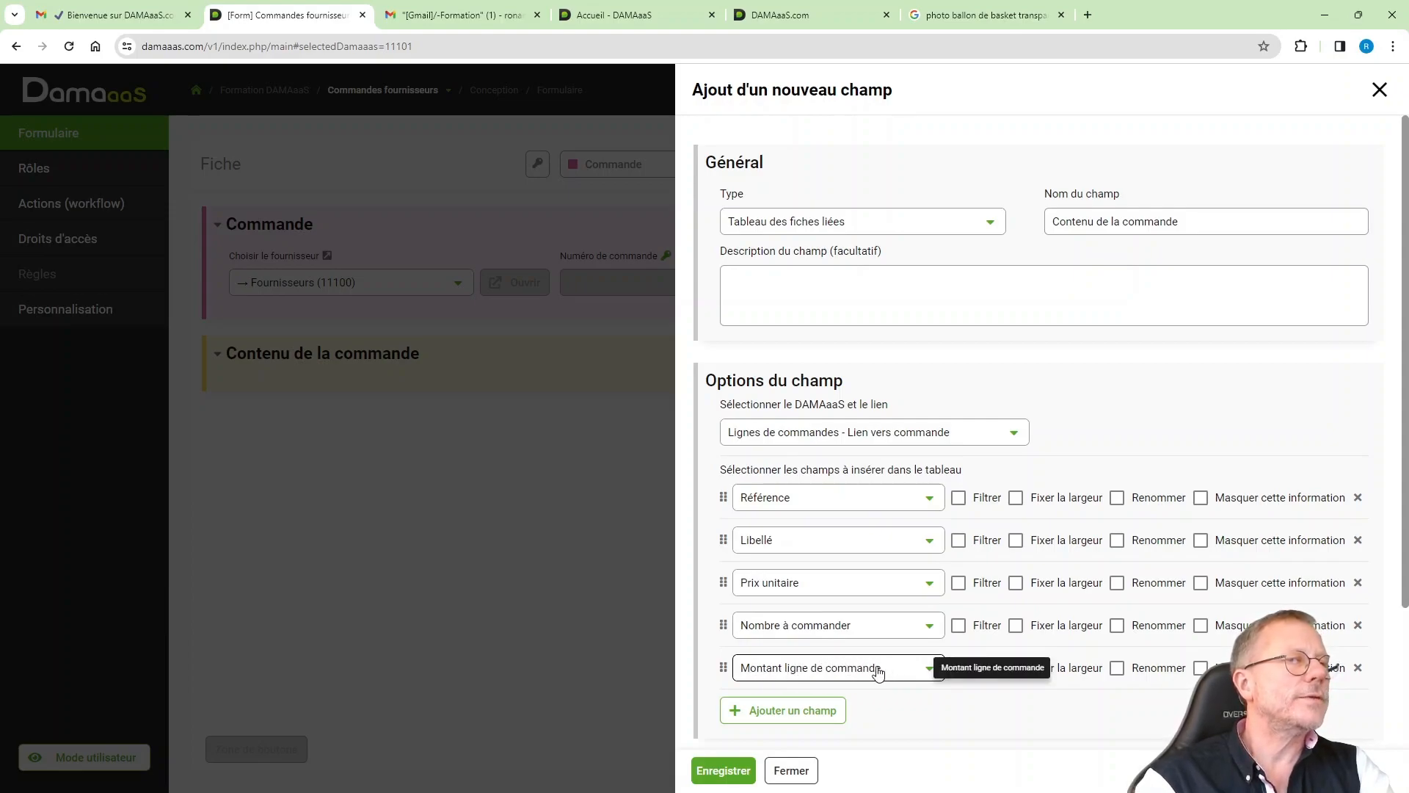
click(1153, 677)
click(1024, 704)
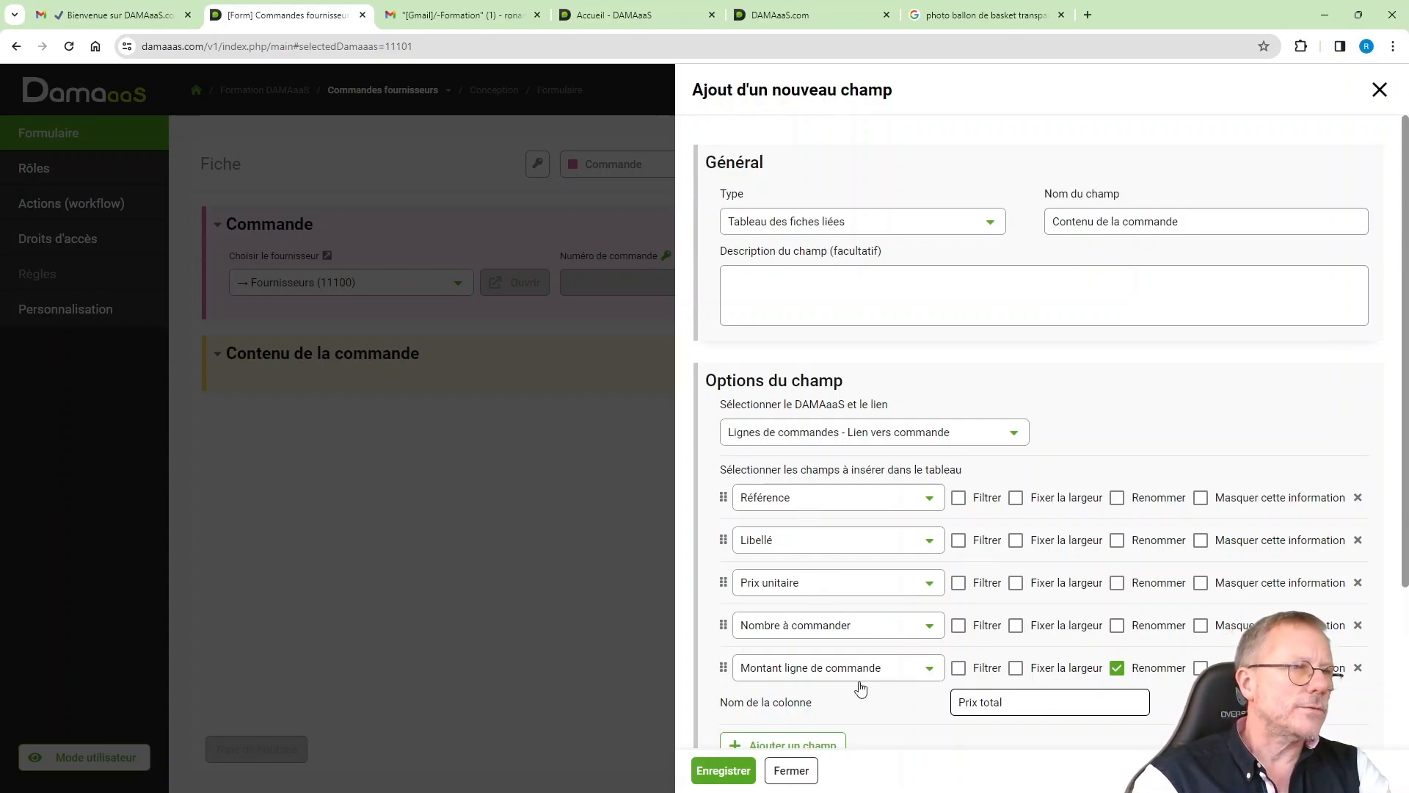
scroll(854, 672, down, 3)
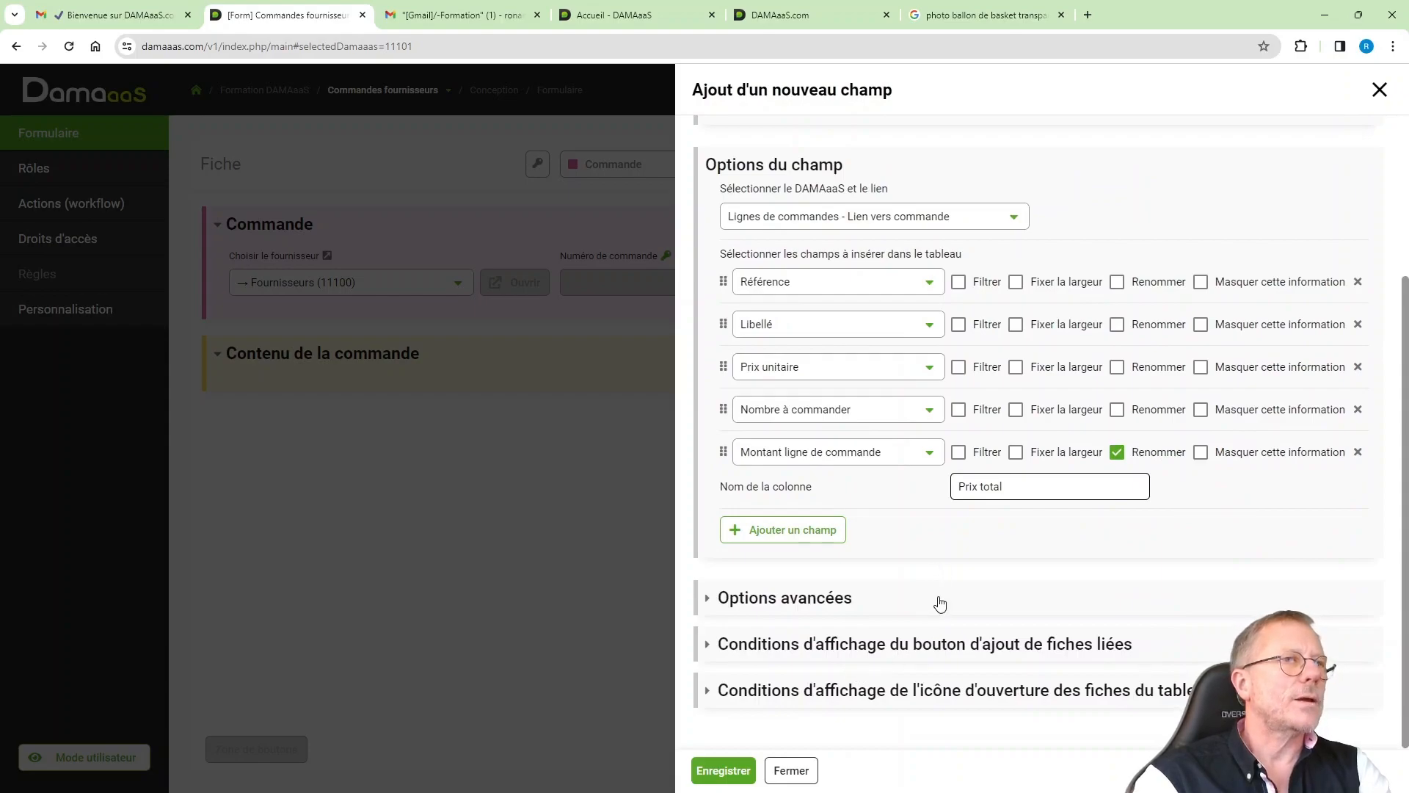
click(744, 771)
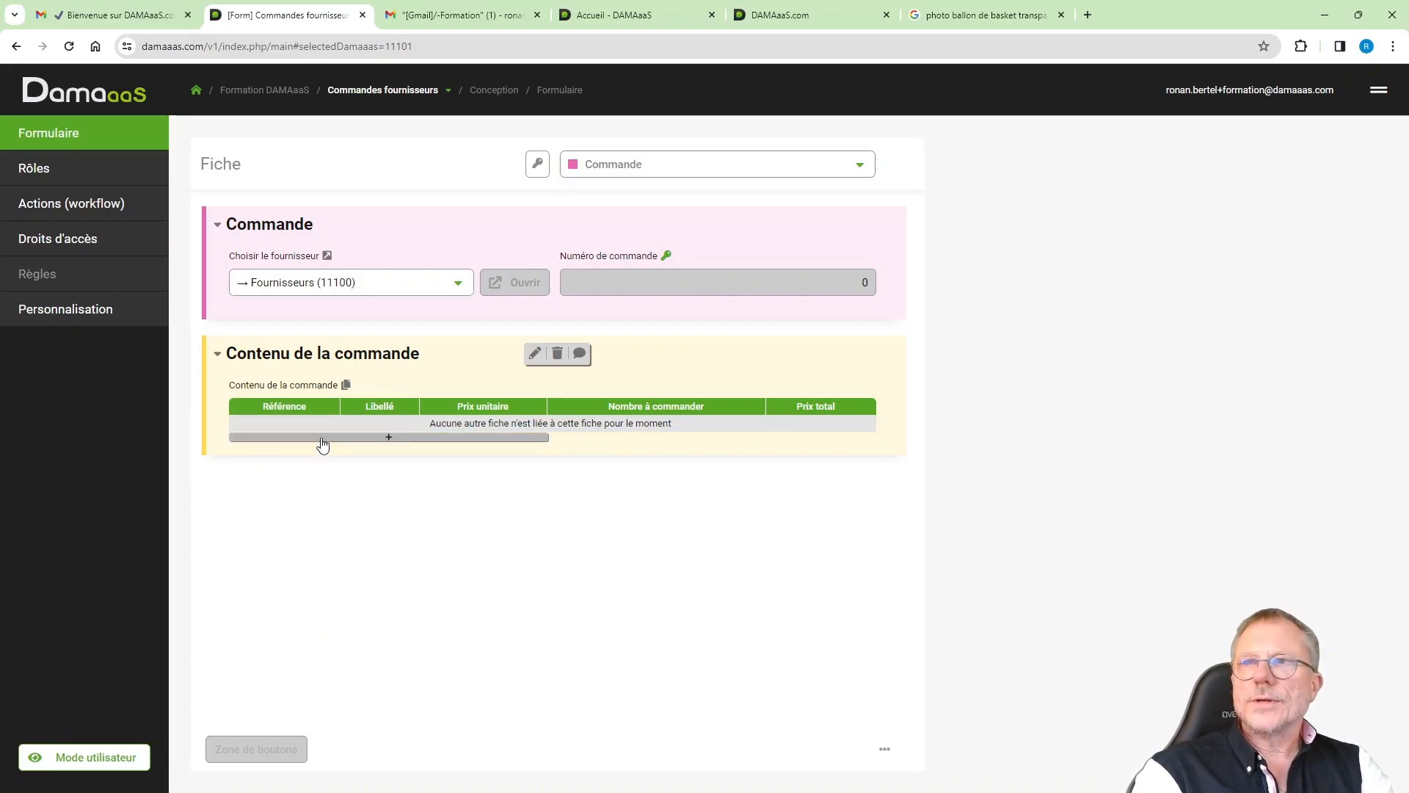
Start a new field beneath the linked table, of type "Opération sur un champ numérique des fiches liées", named "Montant total commande"
click(323, 443)
click(331, 455)
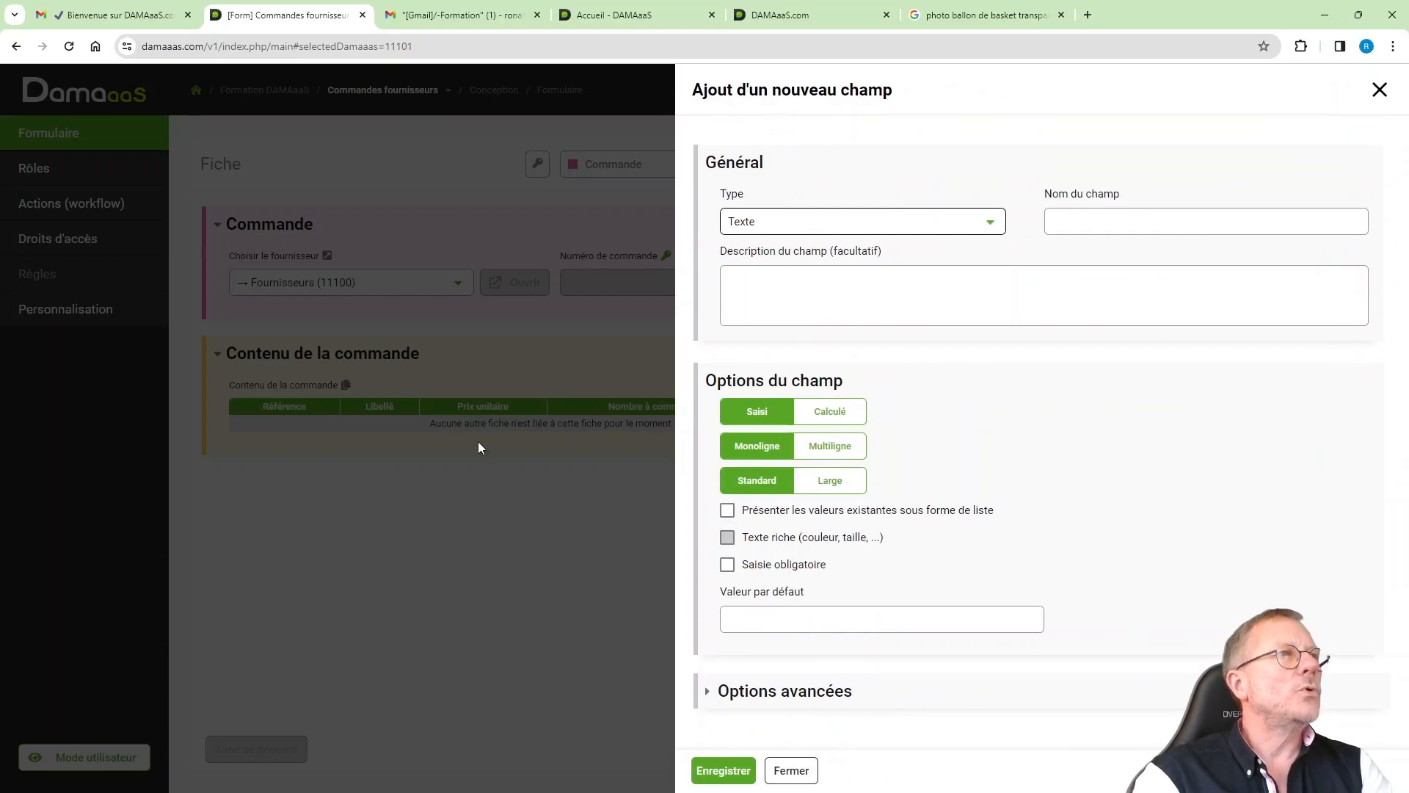
click(781, 228)
scroll(815, 455, down, 2)
scroll(822, 514, down, 3)
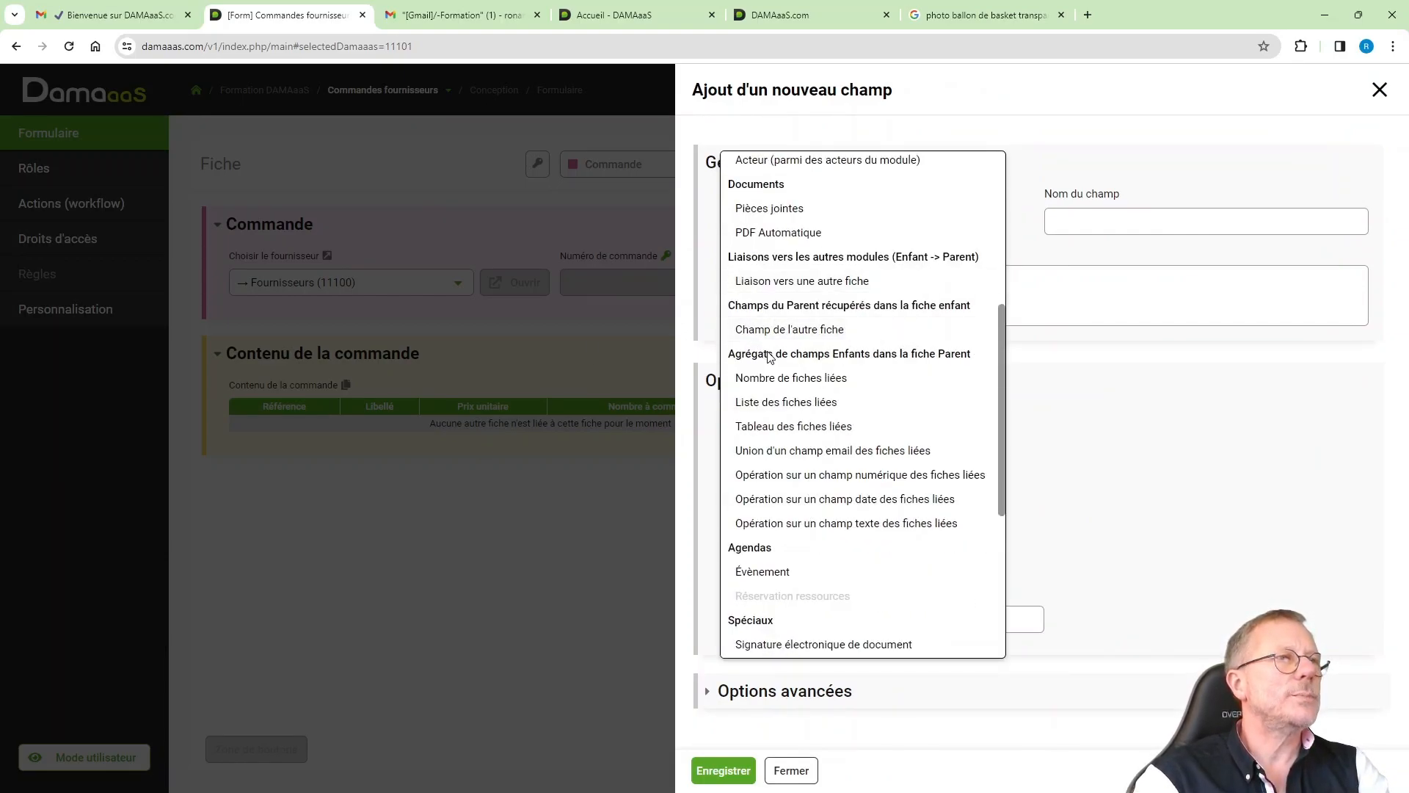
click(881, 482)
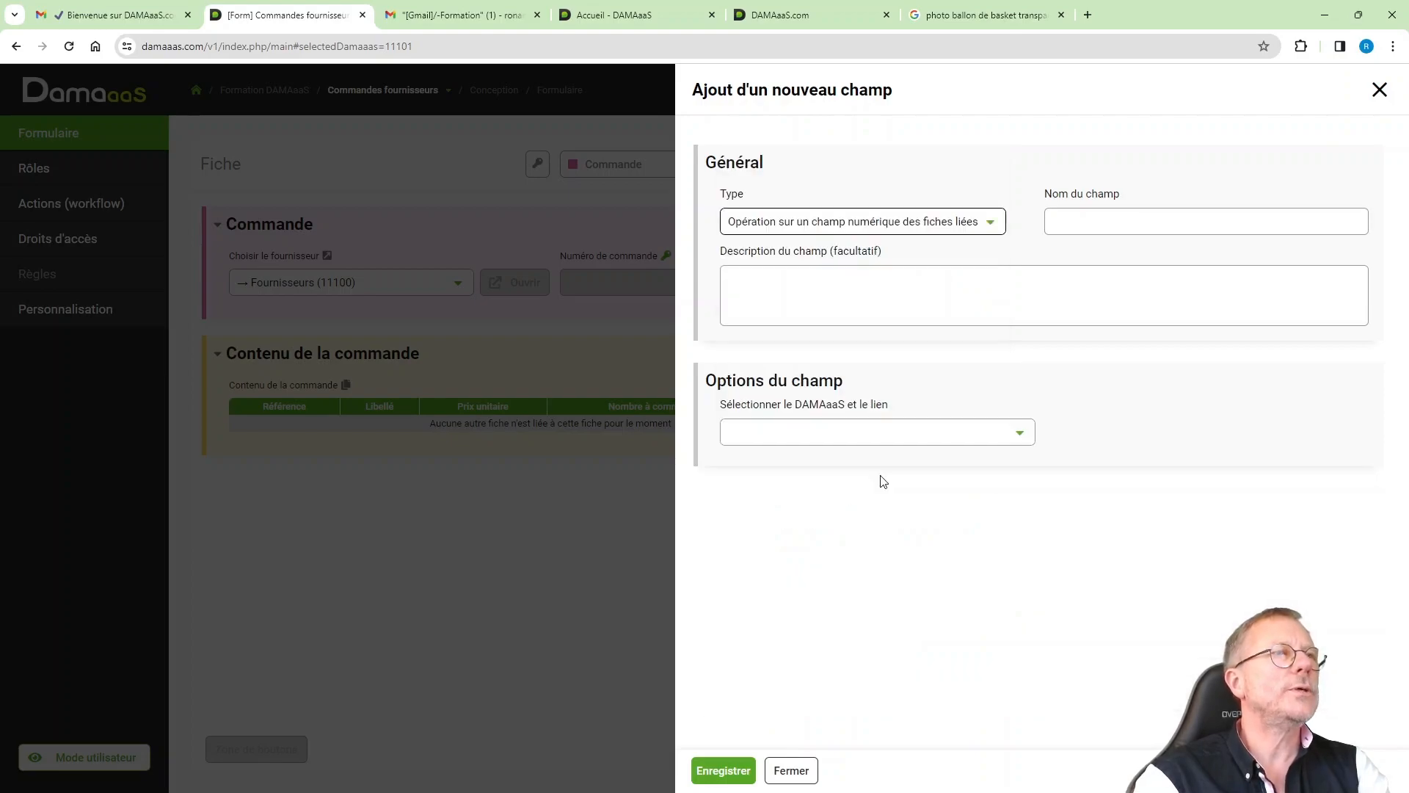
click(1072, 222)
text(Montant total commande)
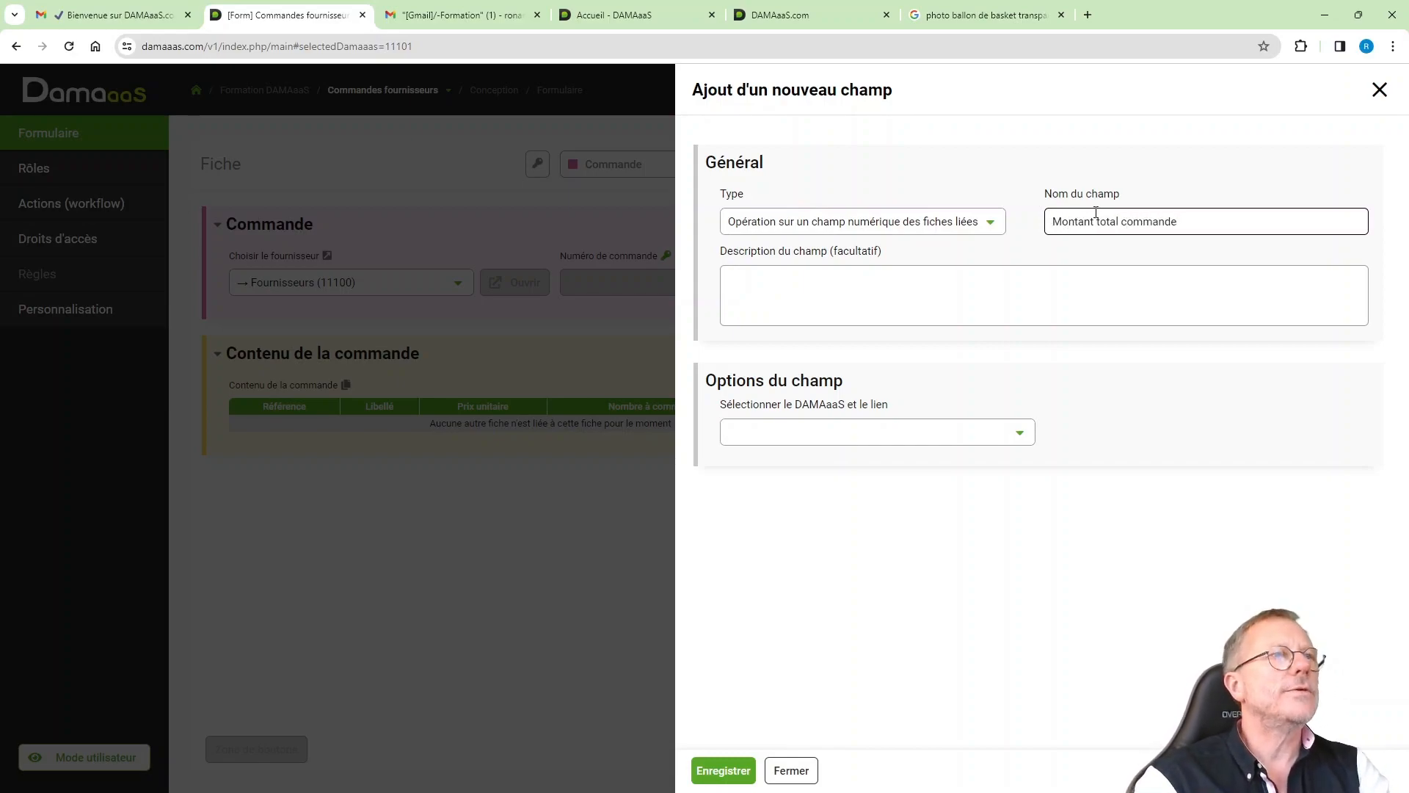
Link the field to "Lignes de commandes - Lien vers commande", apply the somme operation to Montant ligne de commande, and save it
click(764, 441)
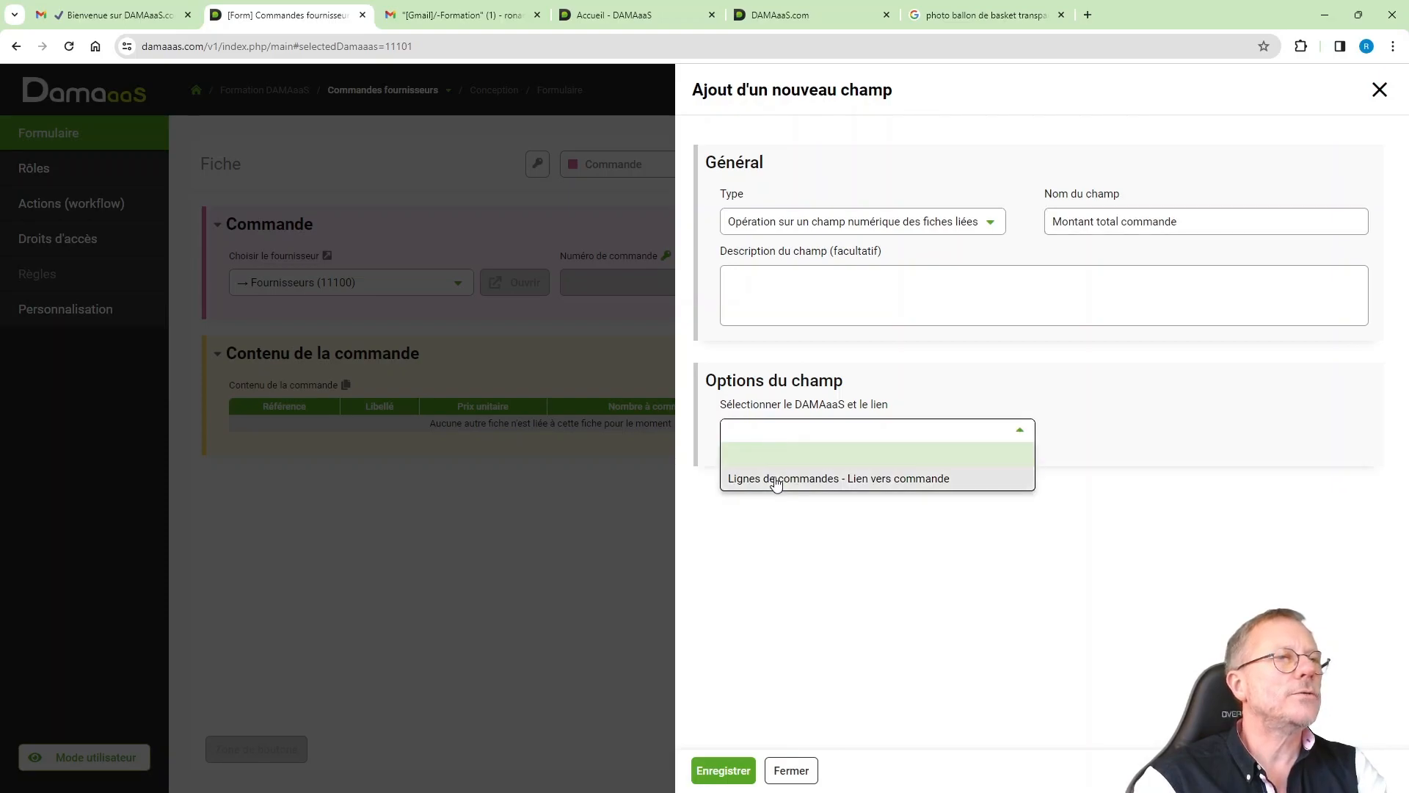
click(776, 480)
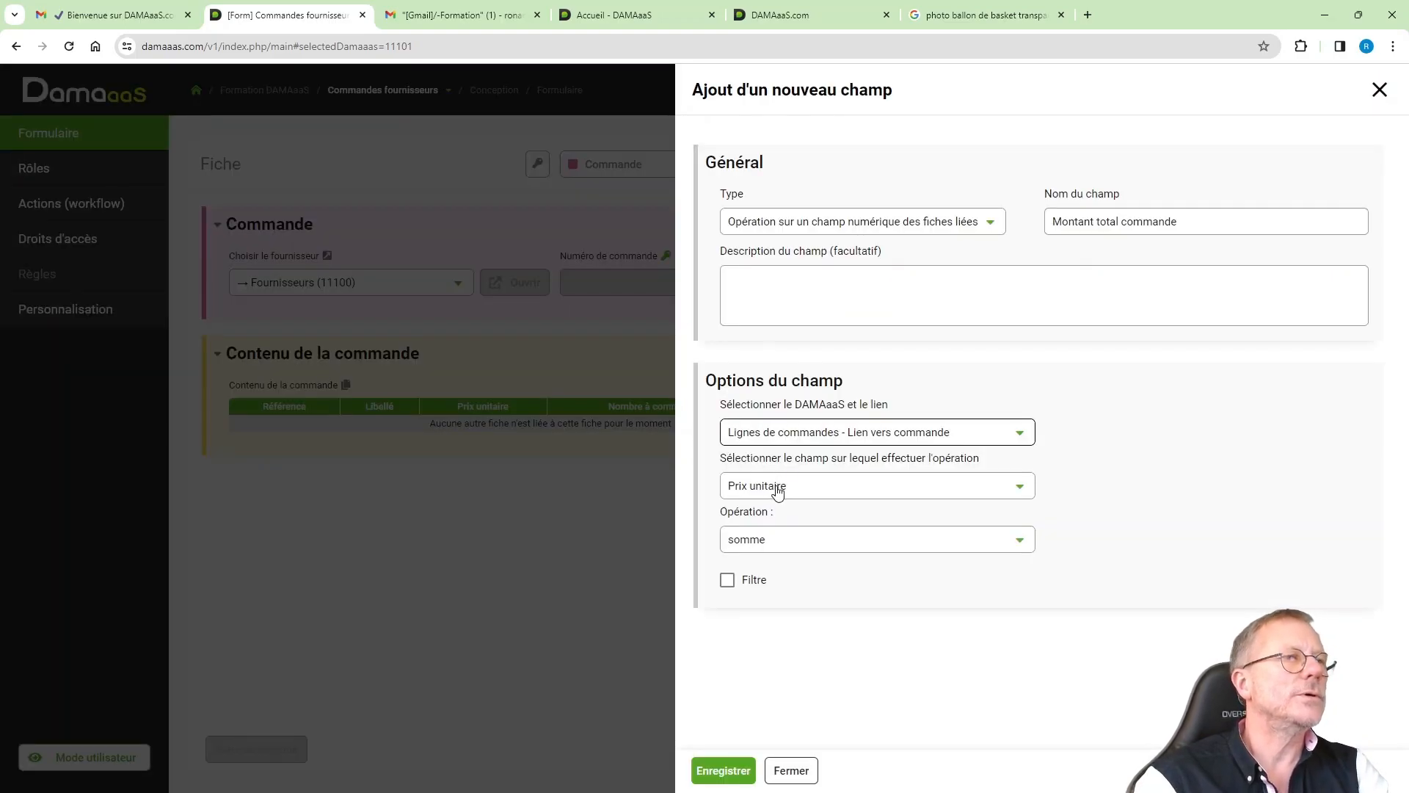
click(772, 485)
click(813, 583)
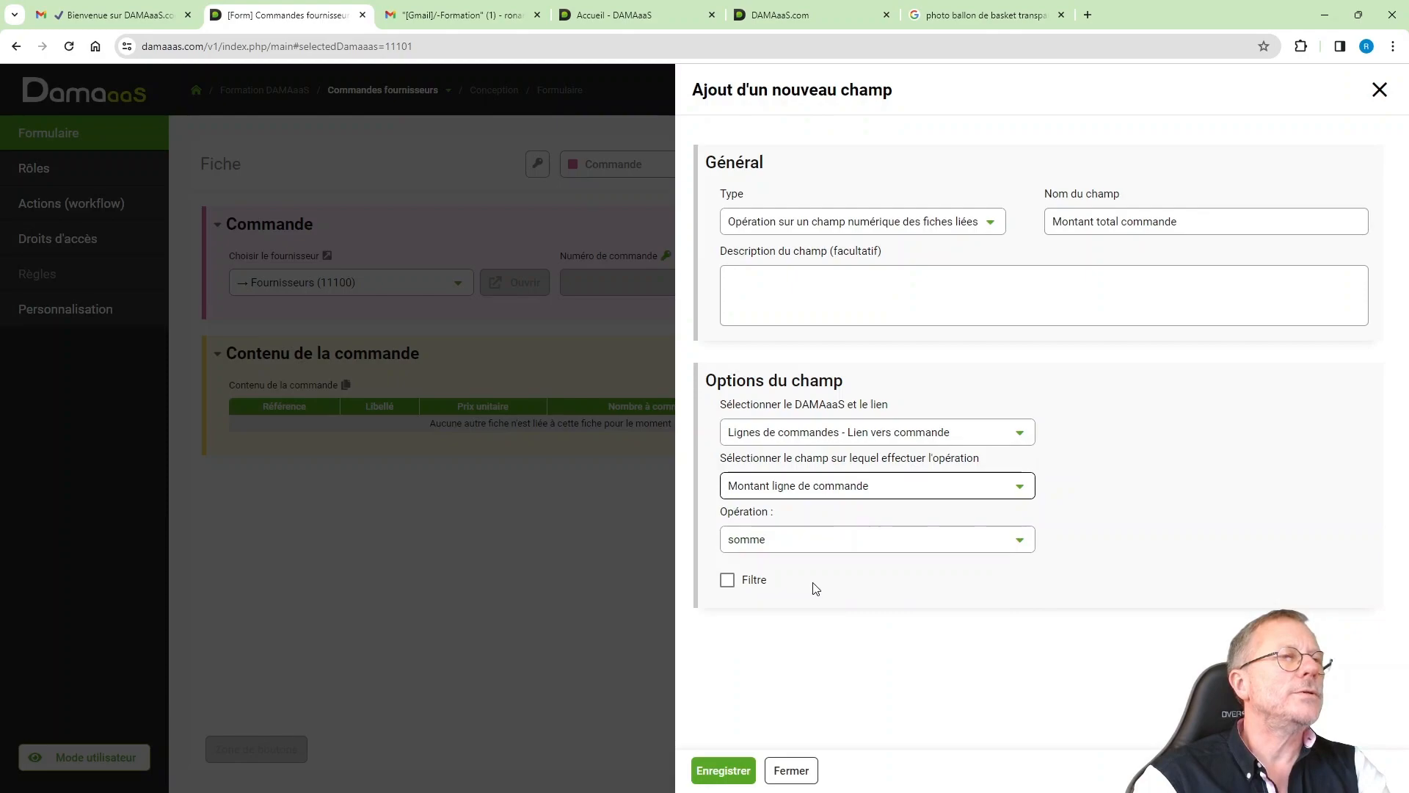
click(752, 547)
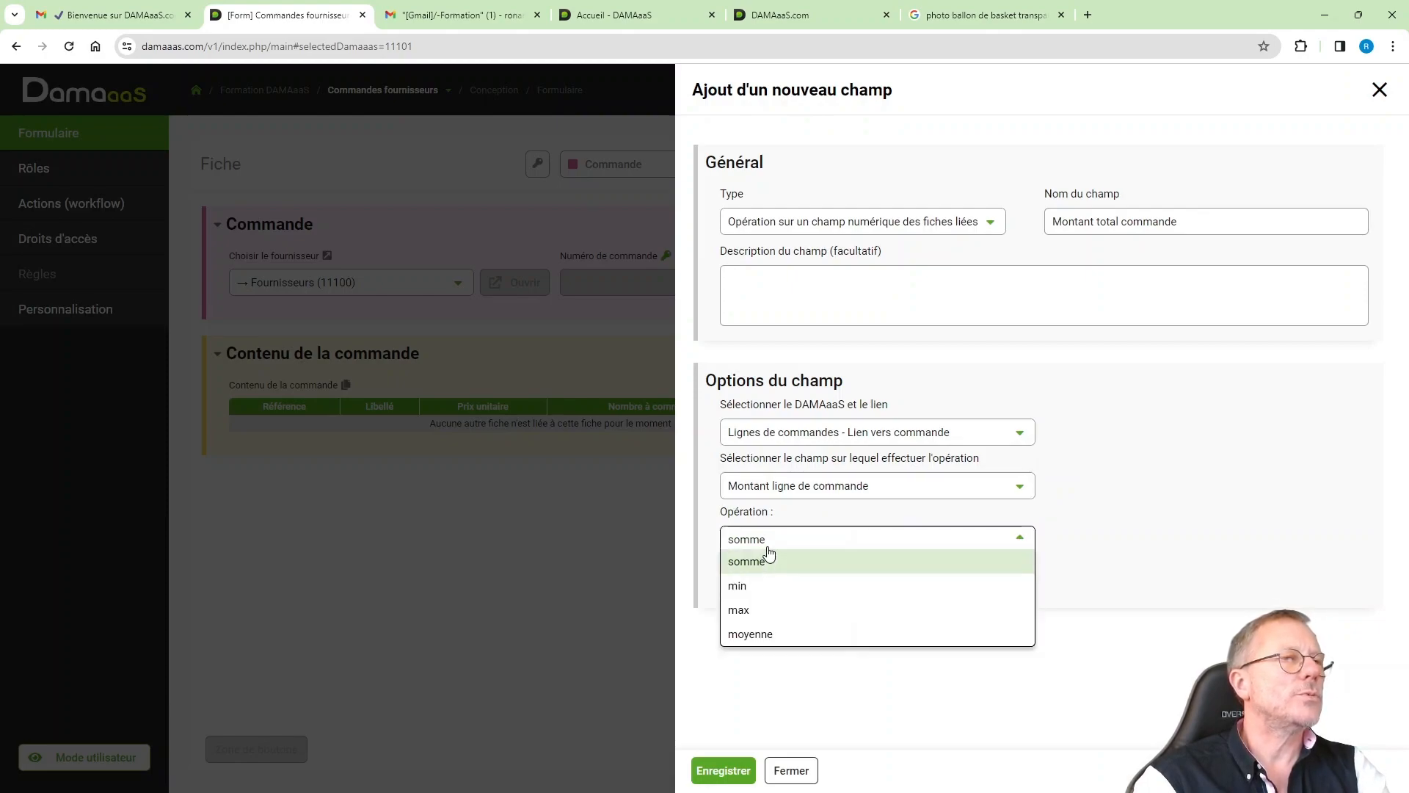
click(768, 559)
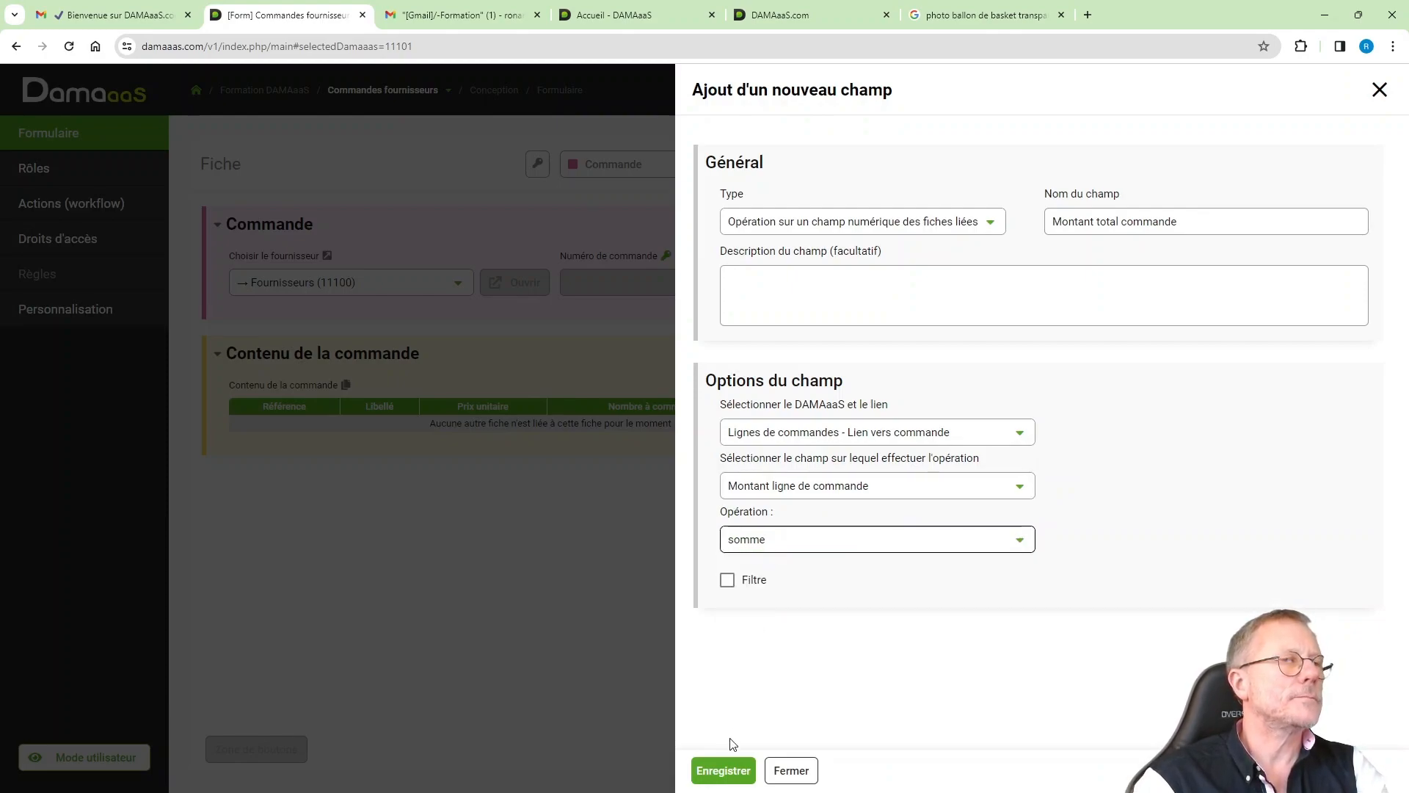
click(725, 770)
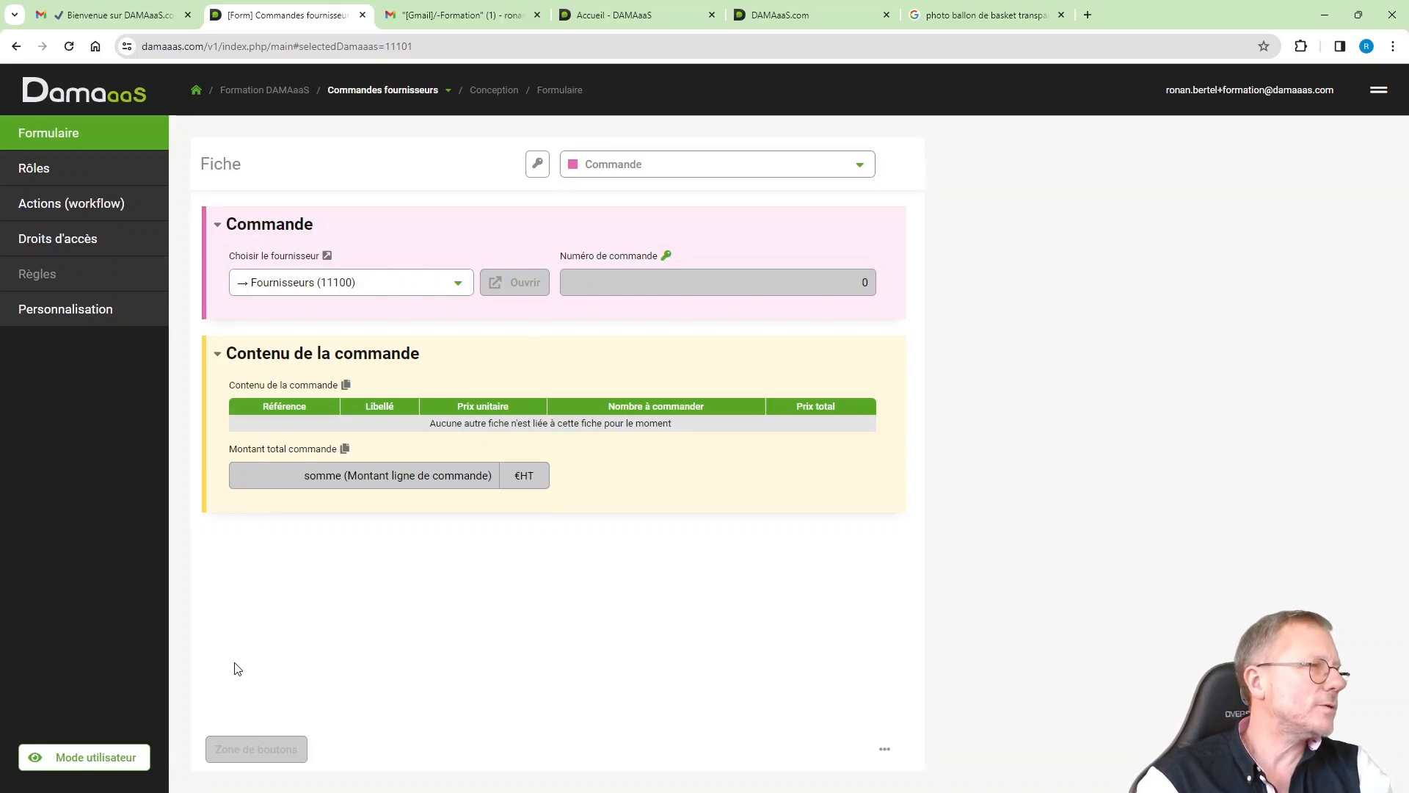
Switch to user mode and start a new Commandes fournisseurs record with Fournisseur jeux de société as the supplier
click(103, 760)
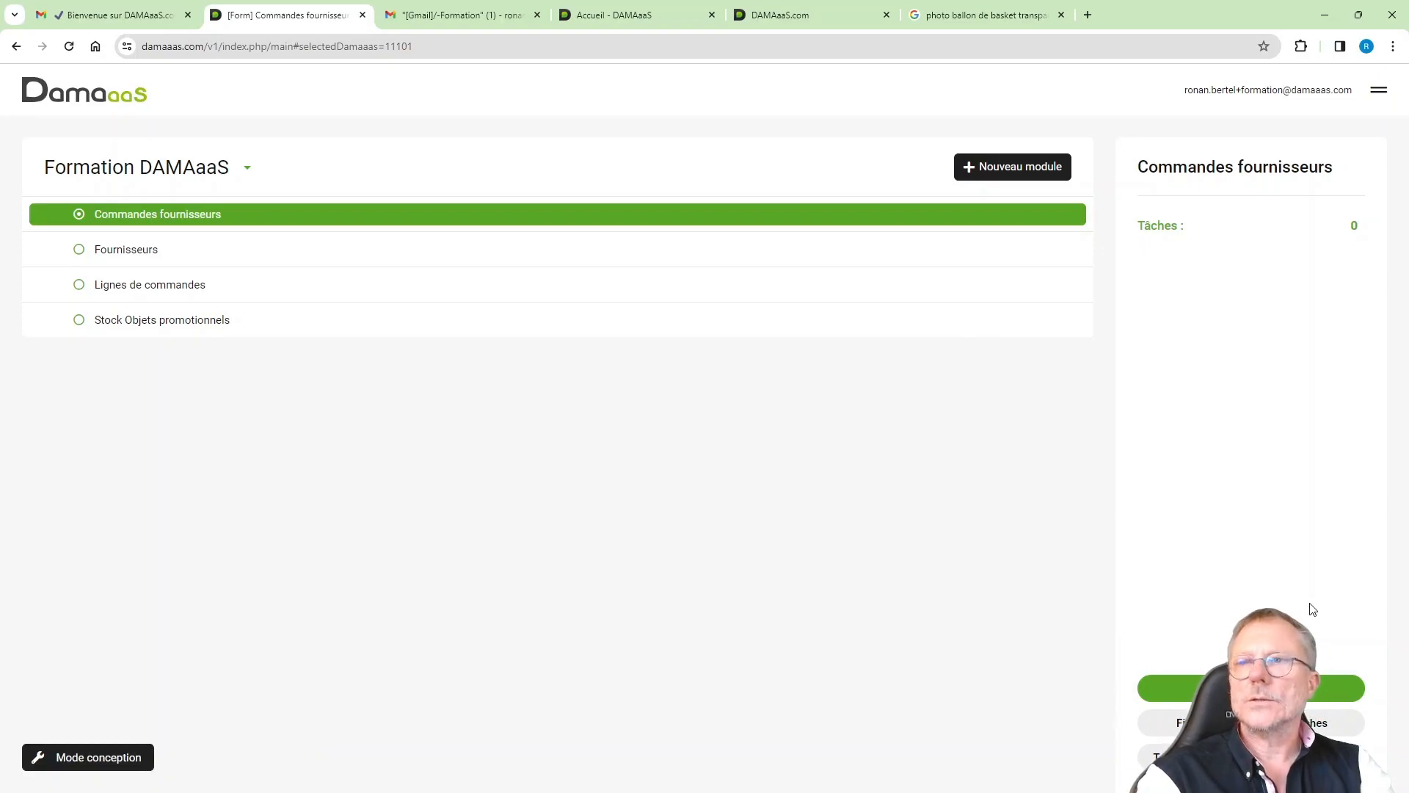
click(1261, 688)
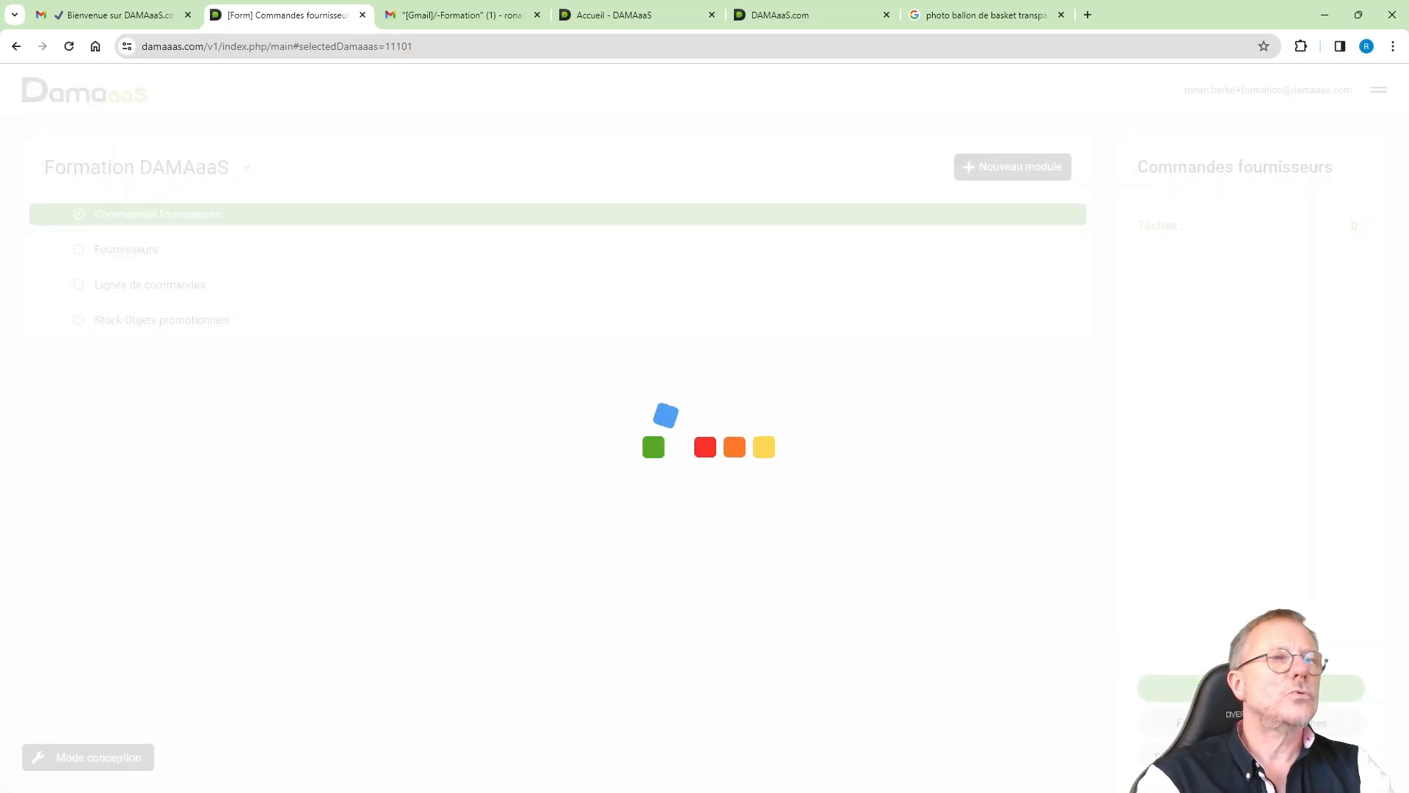
click(465, 211)
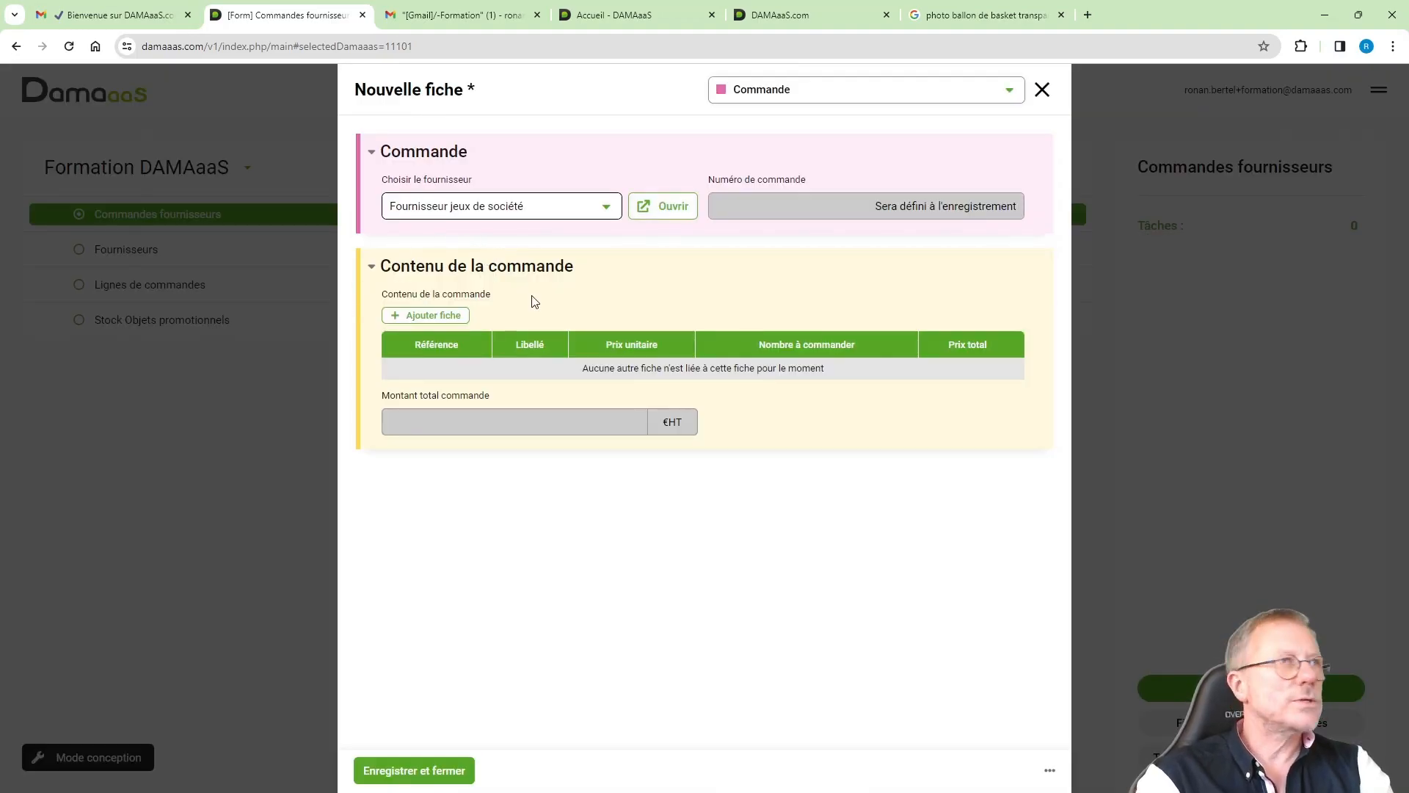
Add an order line for Jeu de 52 cartes with 500 as Nombre à commander, and save the line
click(433, 315)
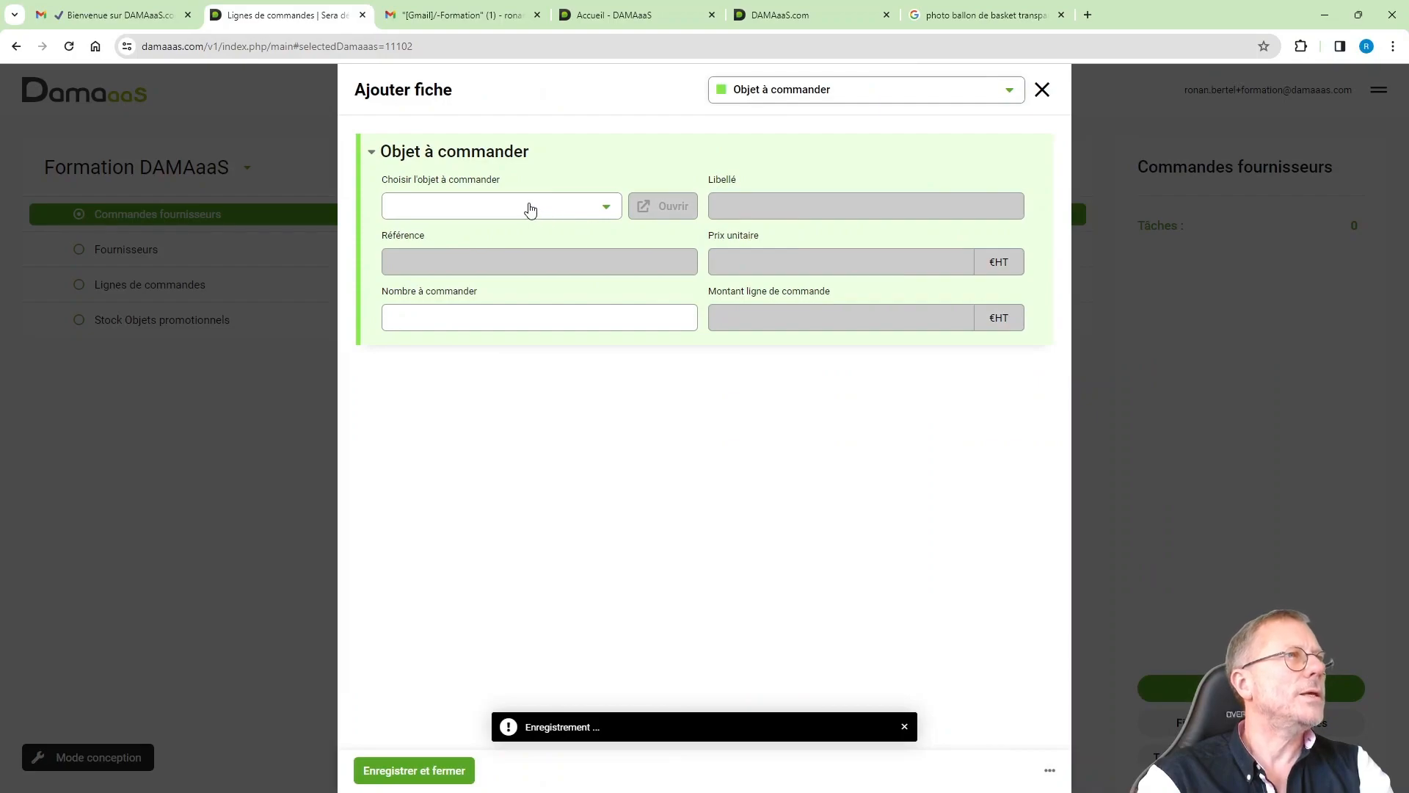
click(530, 209)
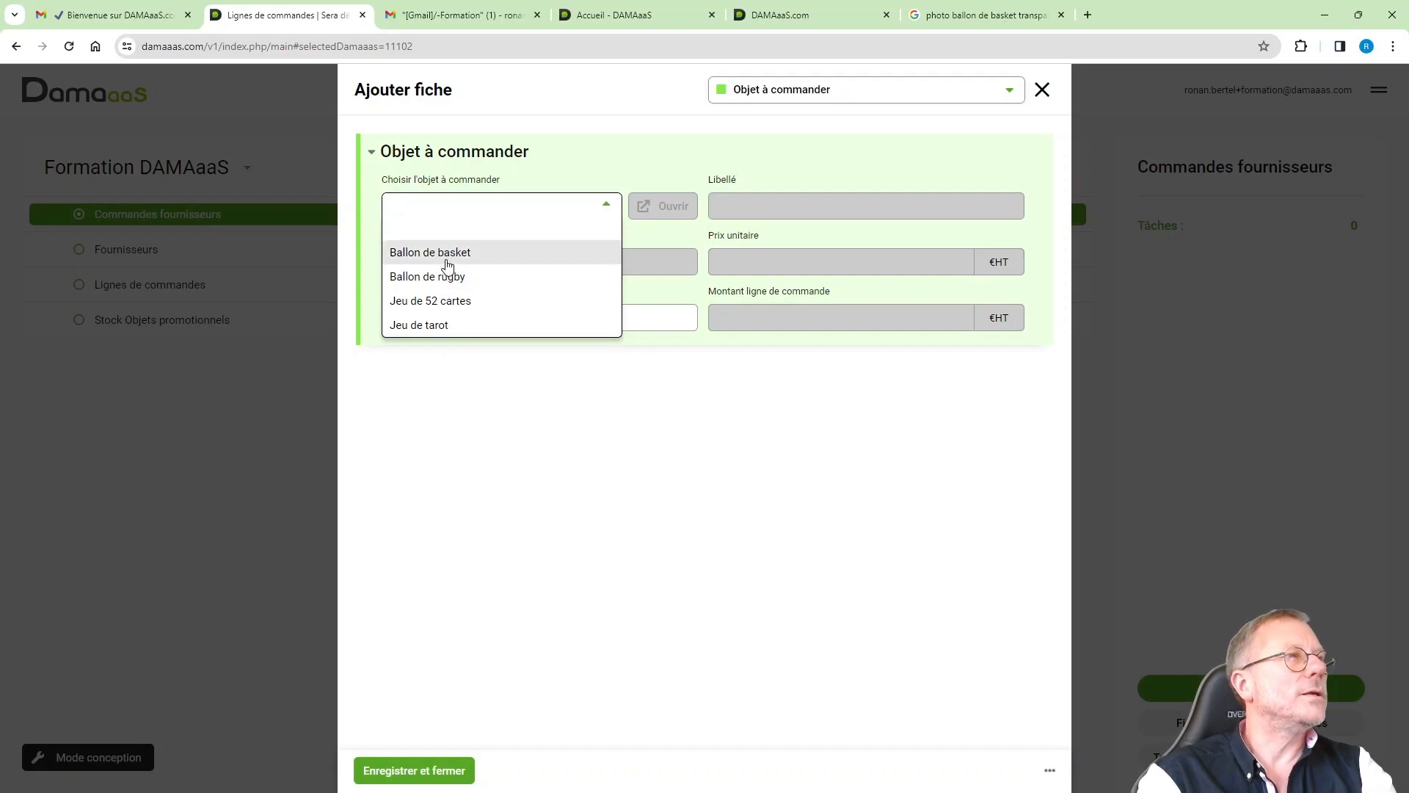
click(444, 310)
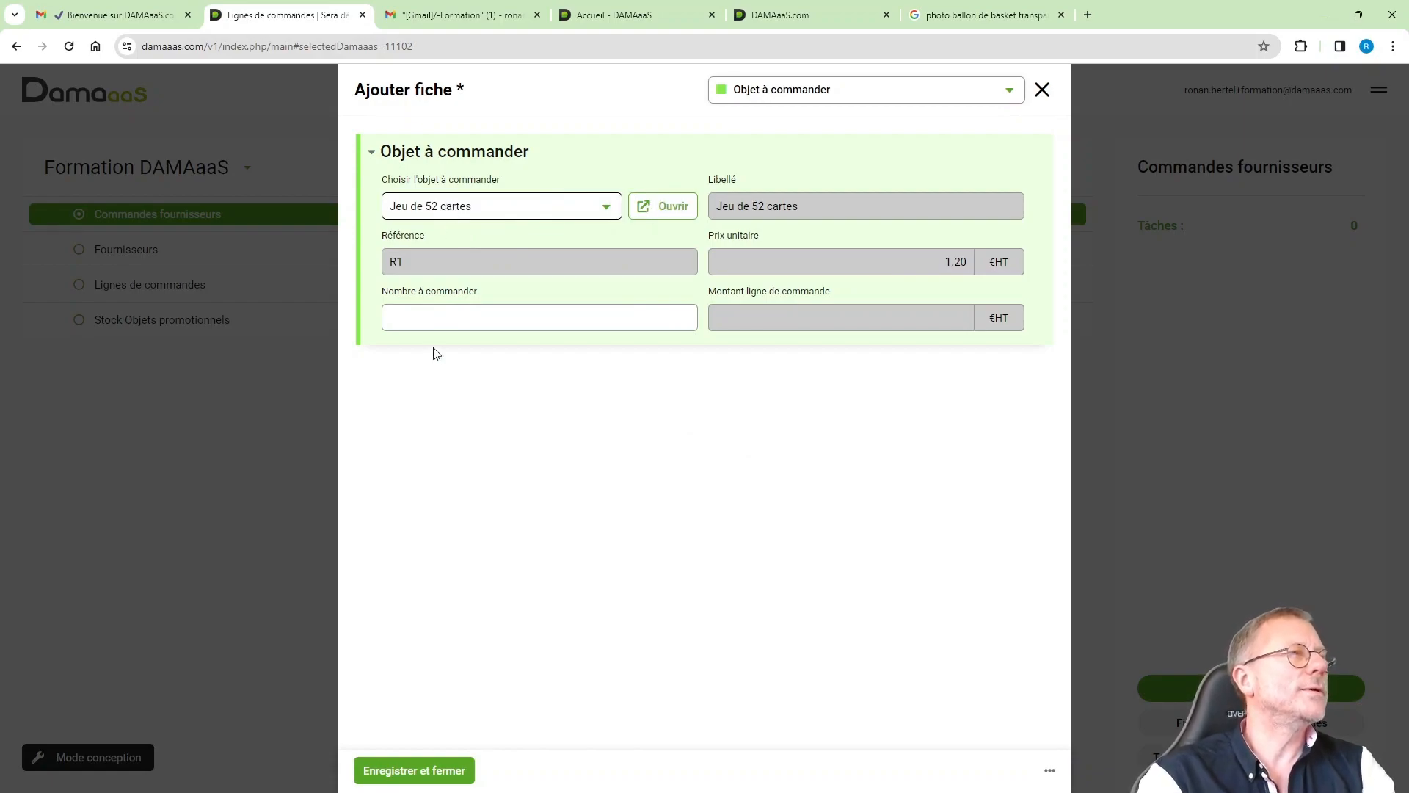
click(450, 320)
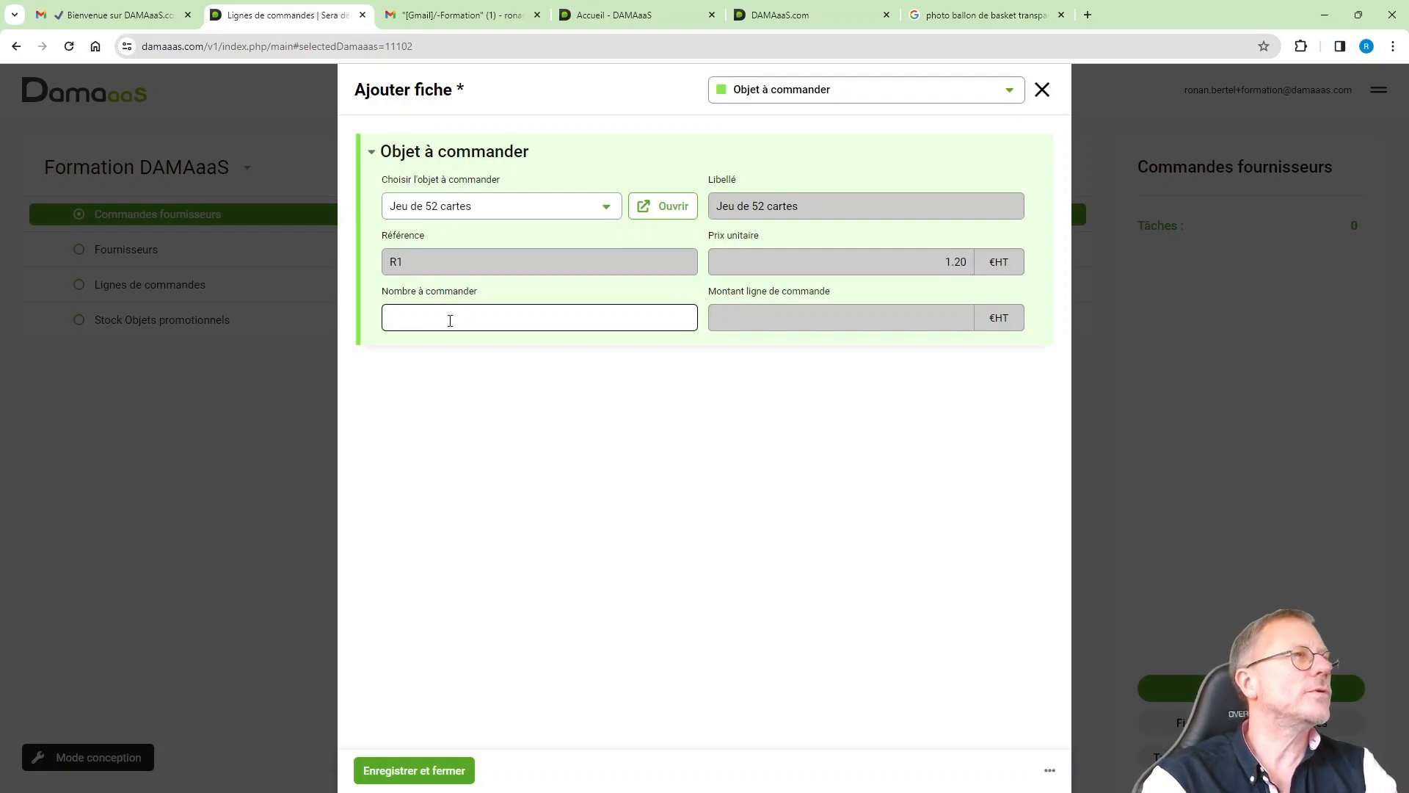
text(500)
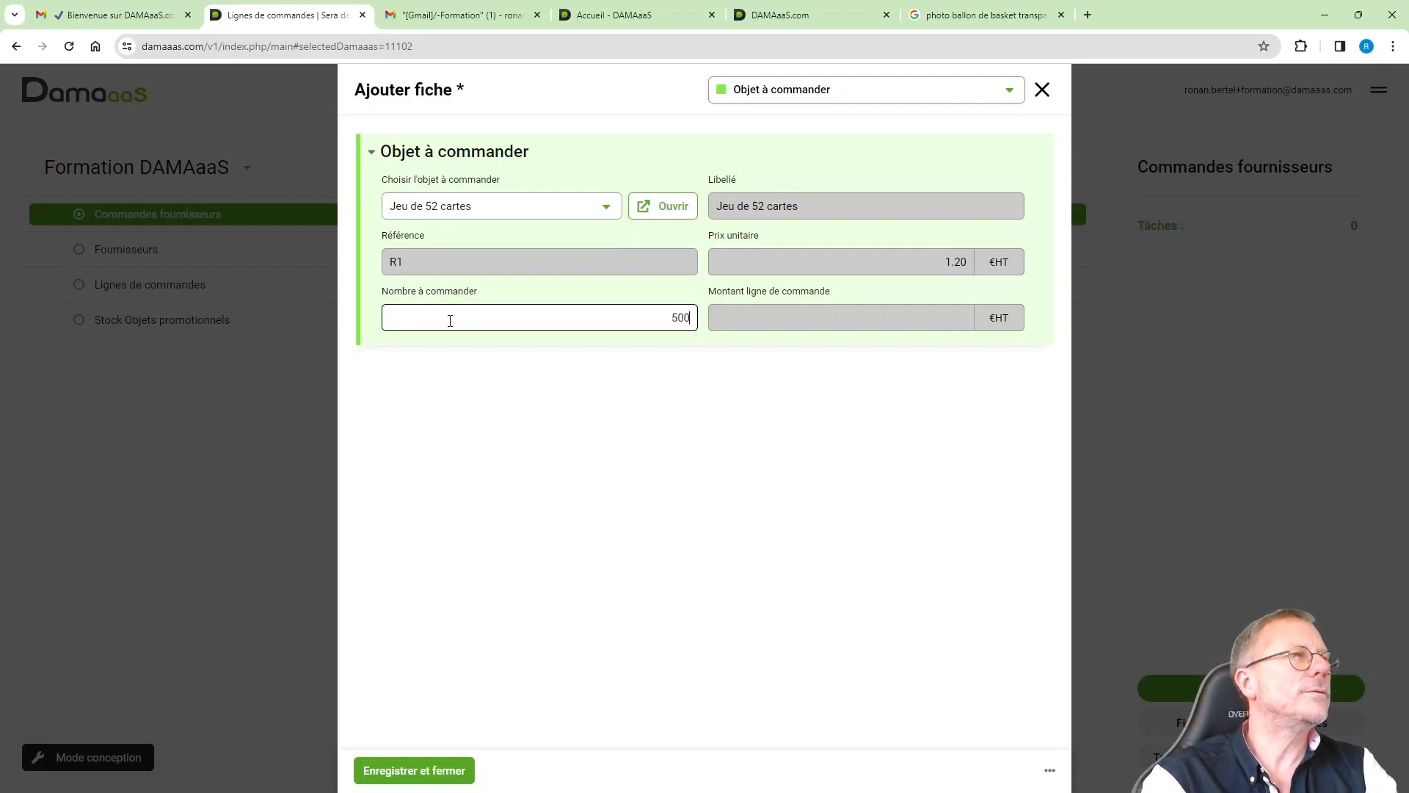
click(433, 777)
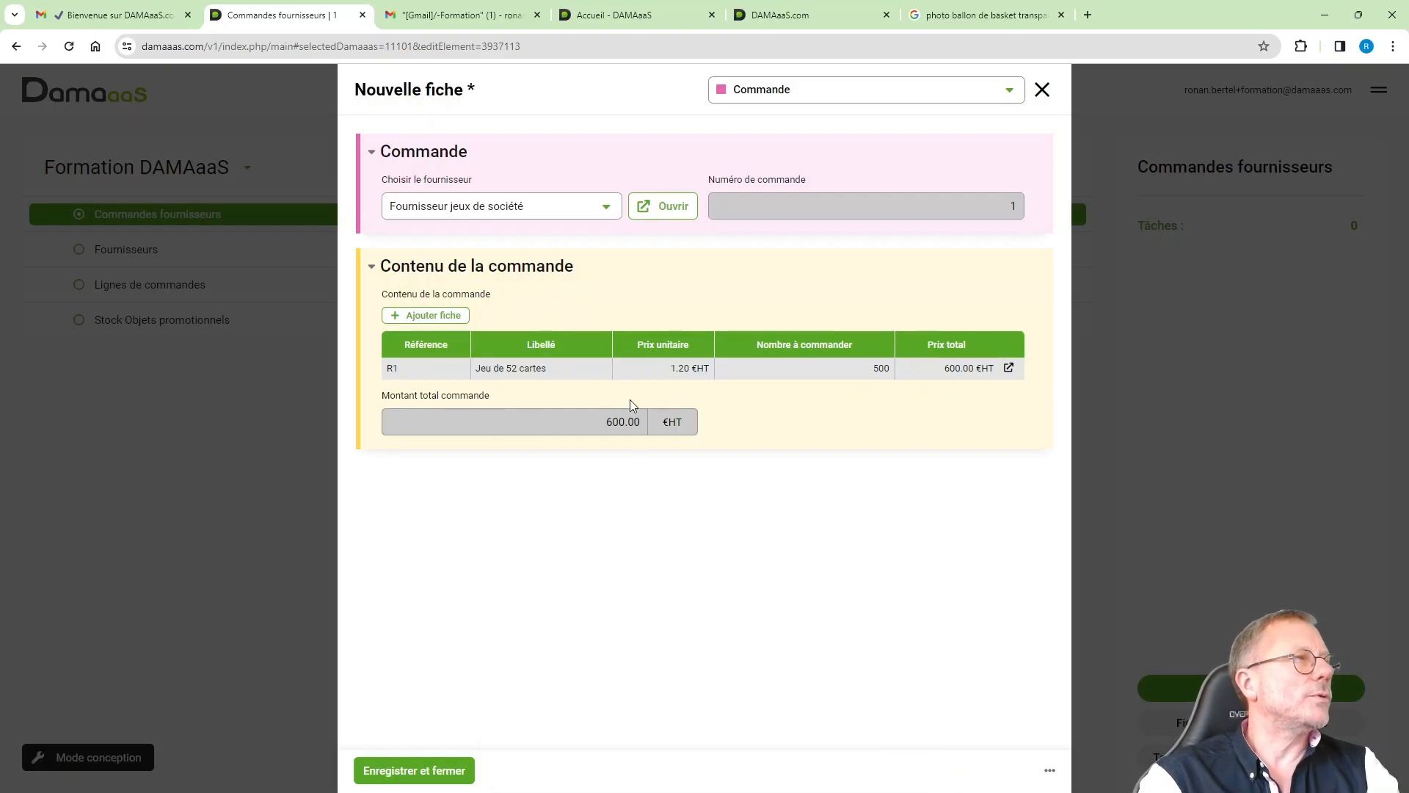
Add a second order line for Jeu de tarot with a quantity of 250, and save and close the order
click(426, 316)
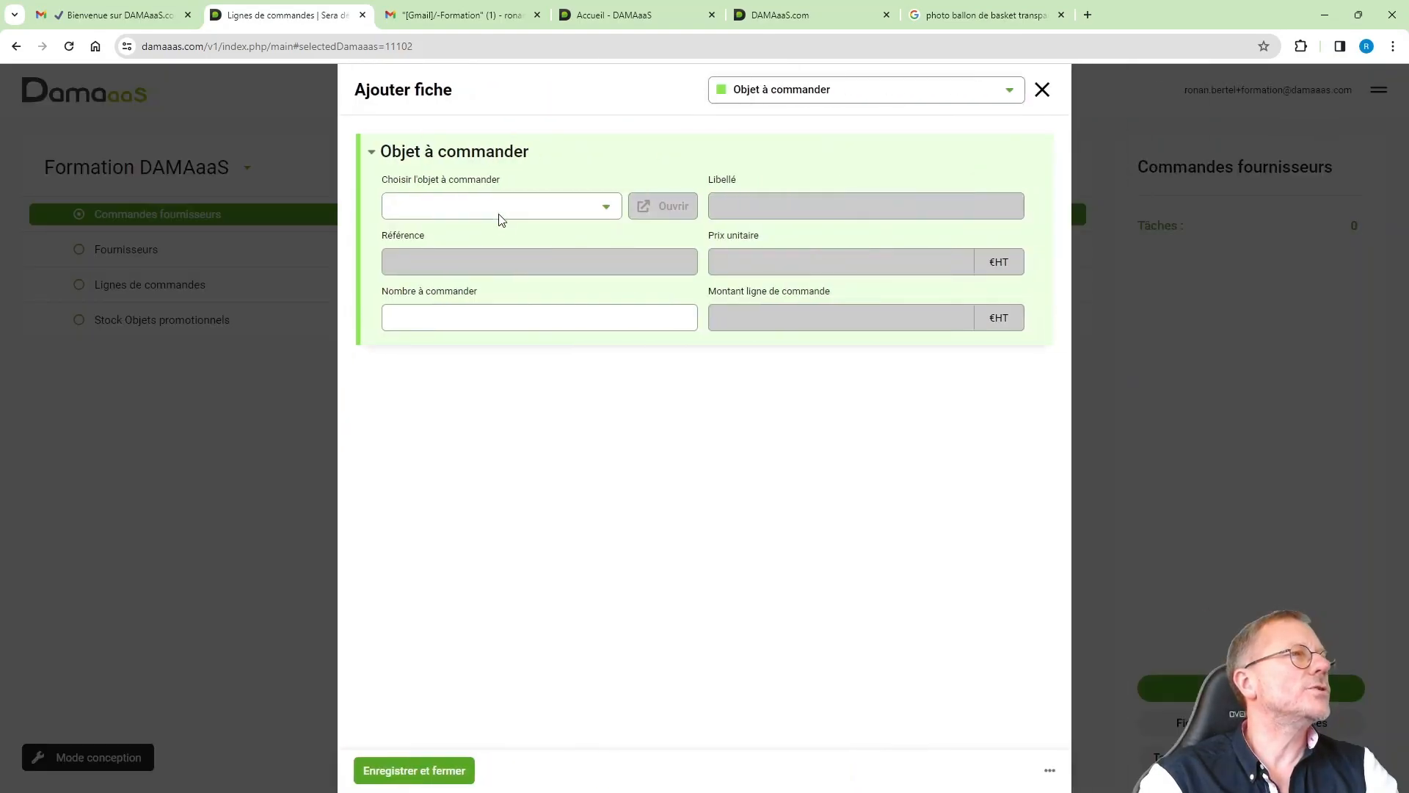
click(488, 210)
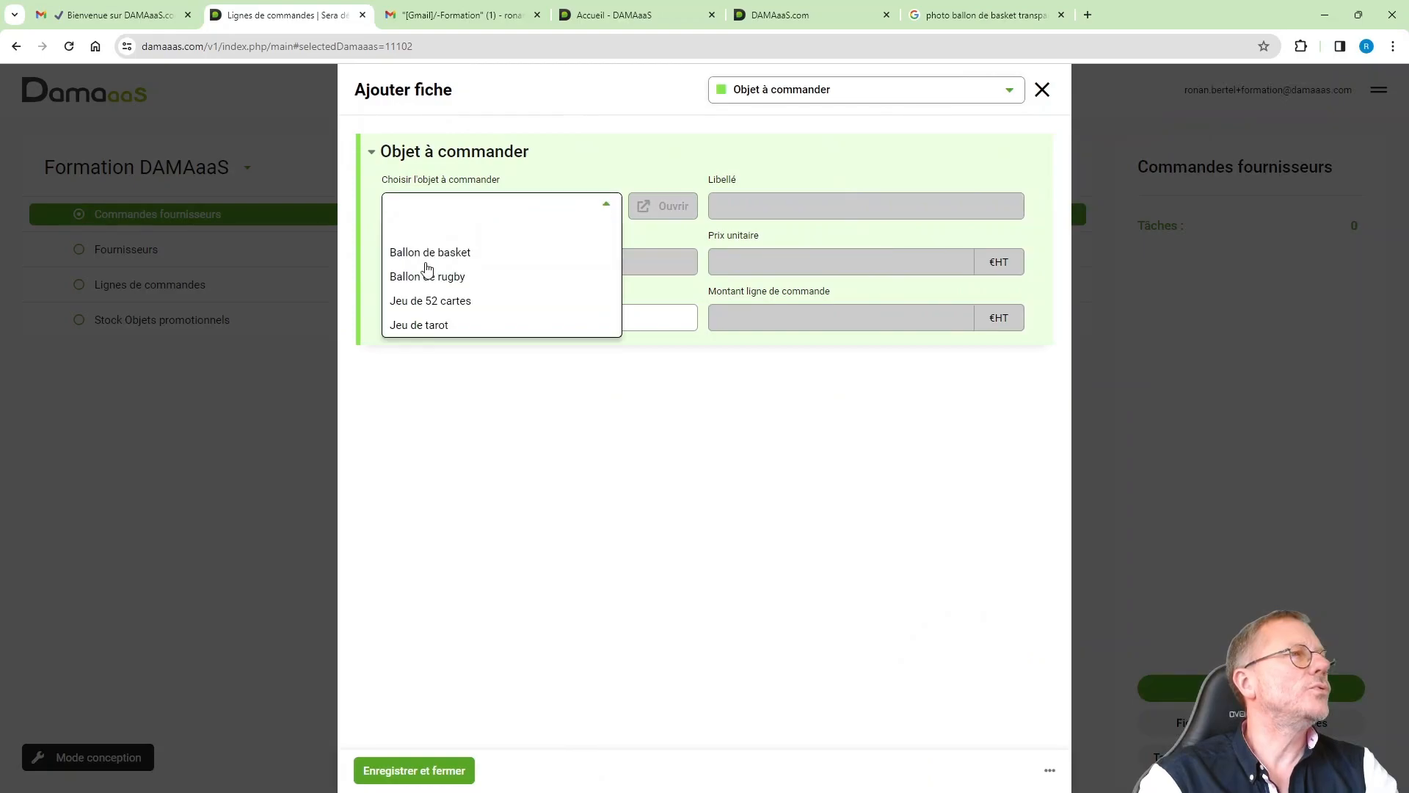
click(440, 325)
click(594, 323)
text(250)
click(441, 770)
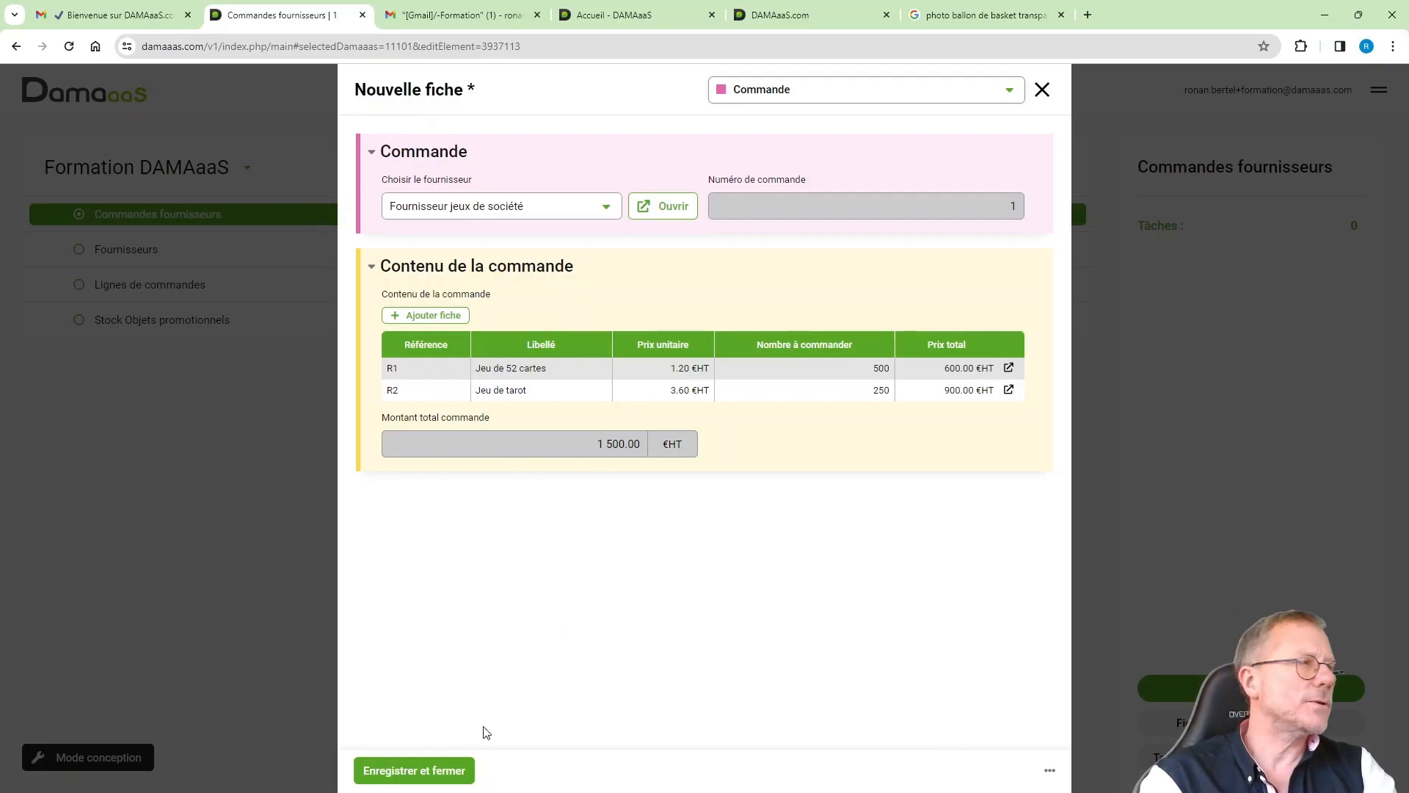
click(452, 772)
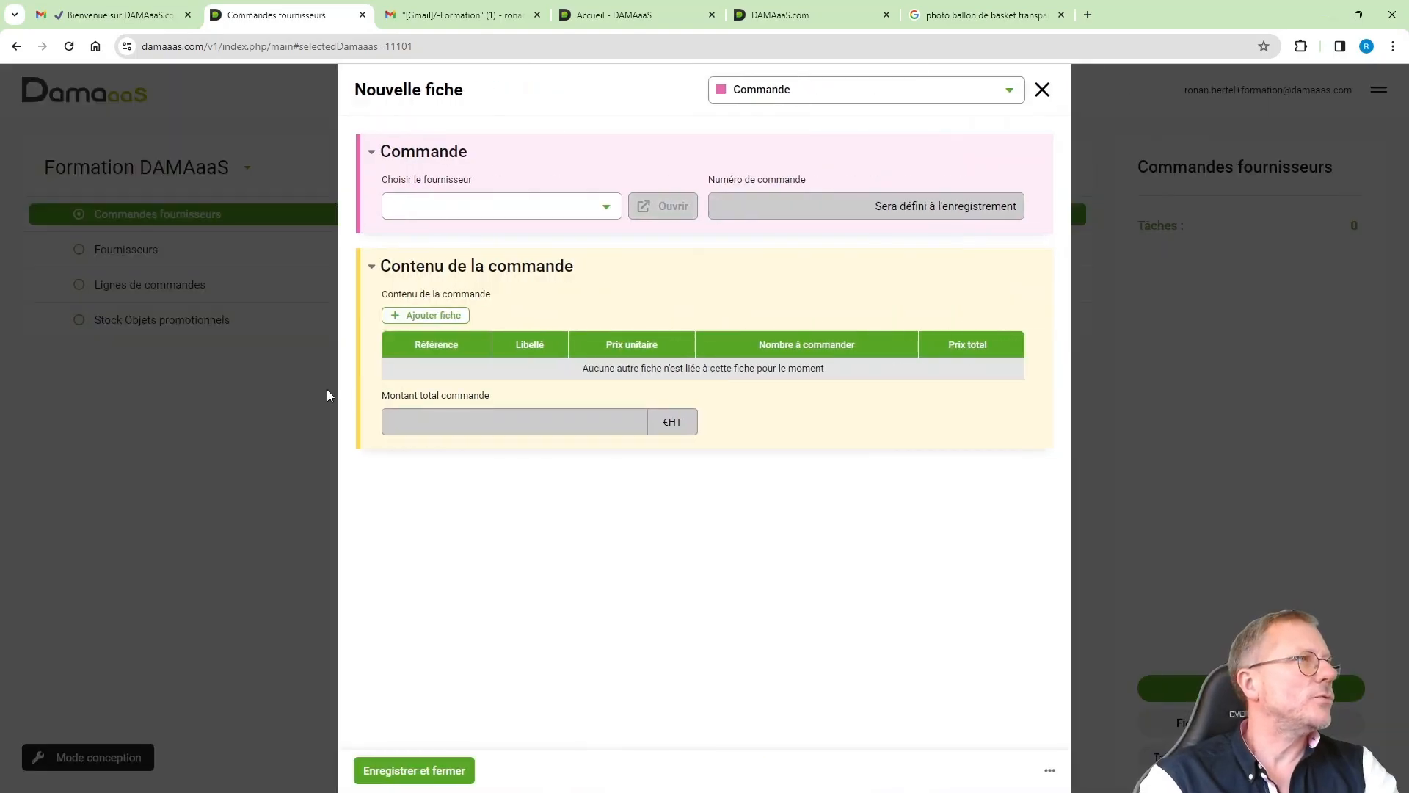
Choose Fournisseur jeux sportifs as the supplier of another new order and add a line for 200 Ballon de basket
click(434, 214)
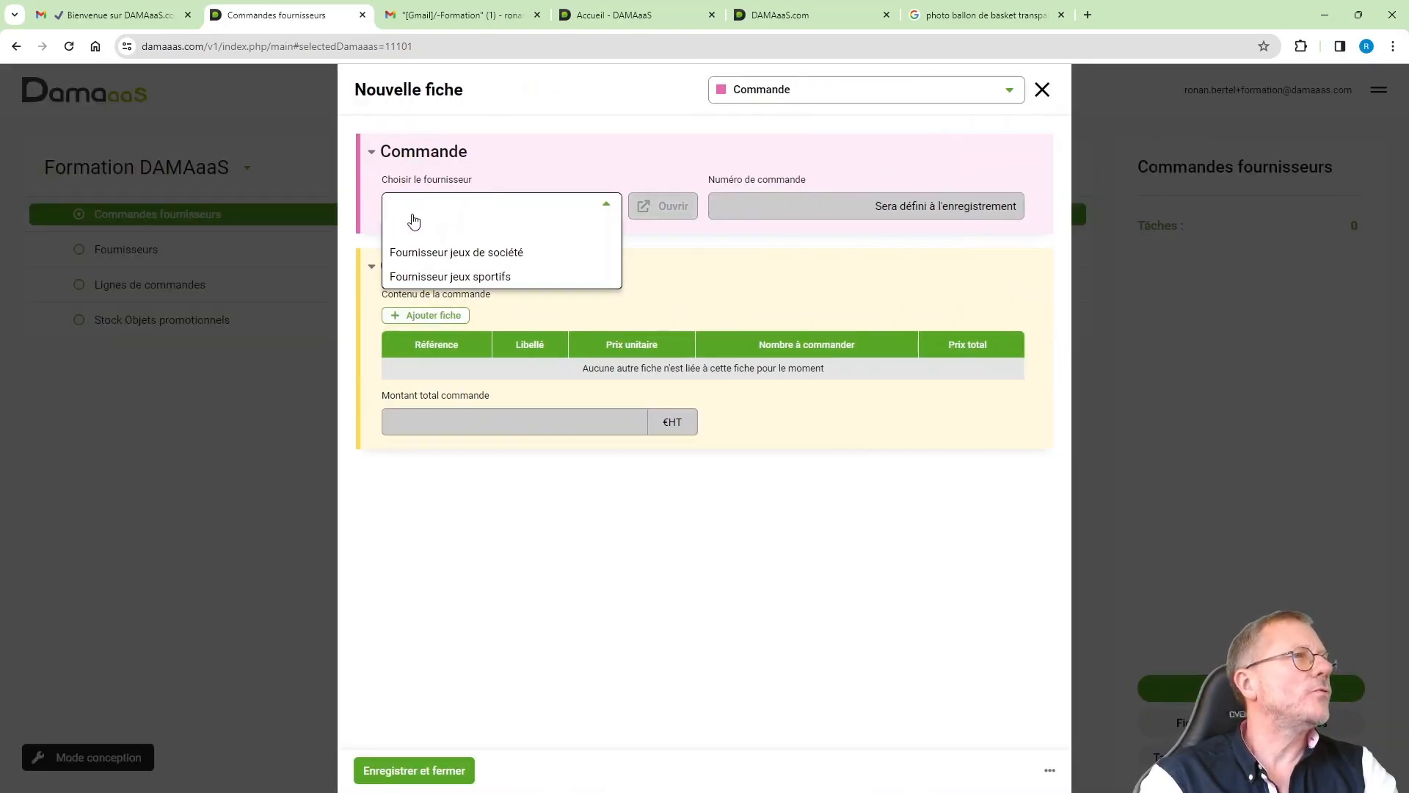
click(480, 283)
click(432, 317)
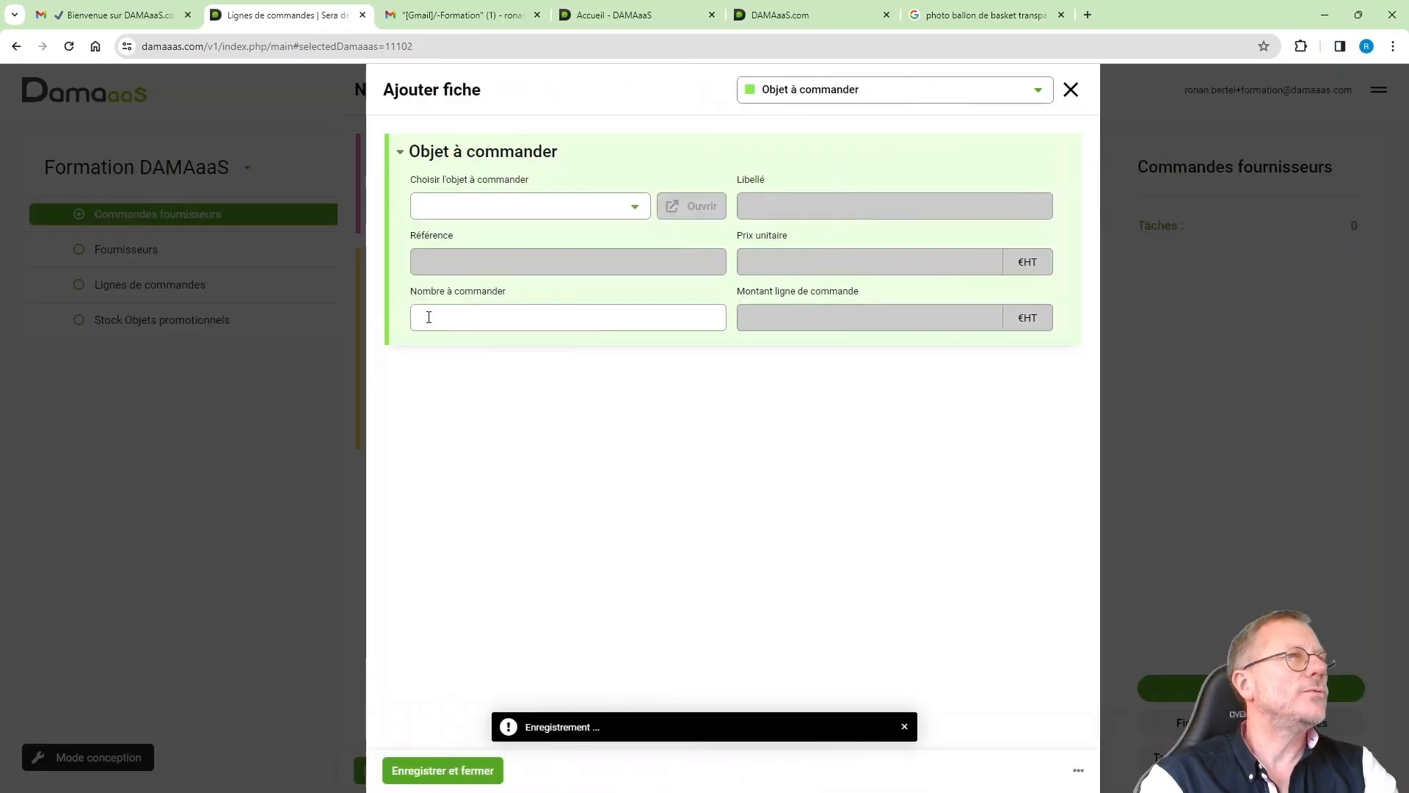
click(503, 210)
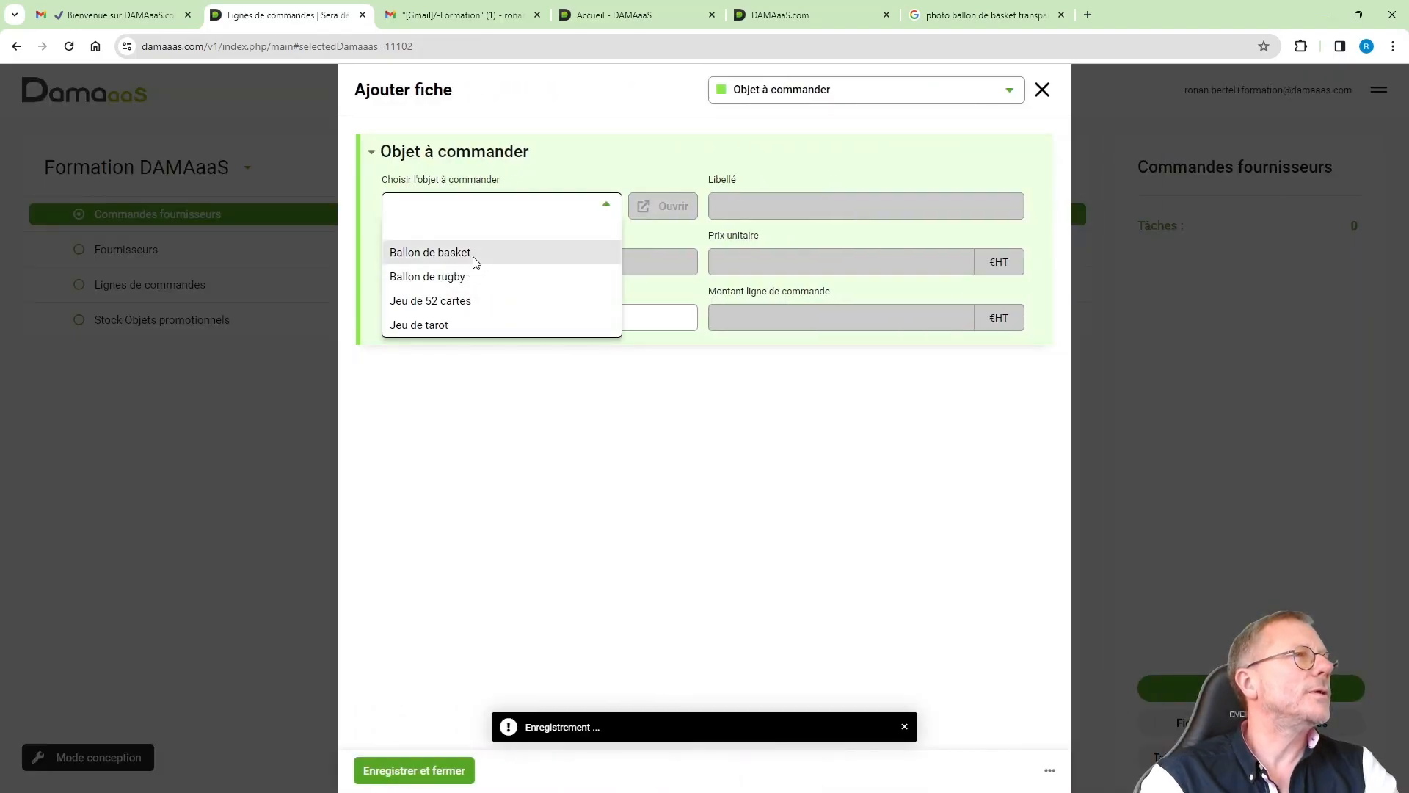
click(474, 254)
click(642, 312)
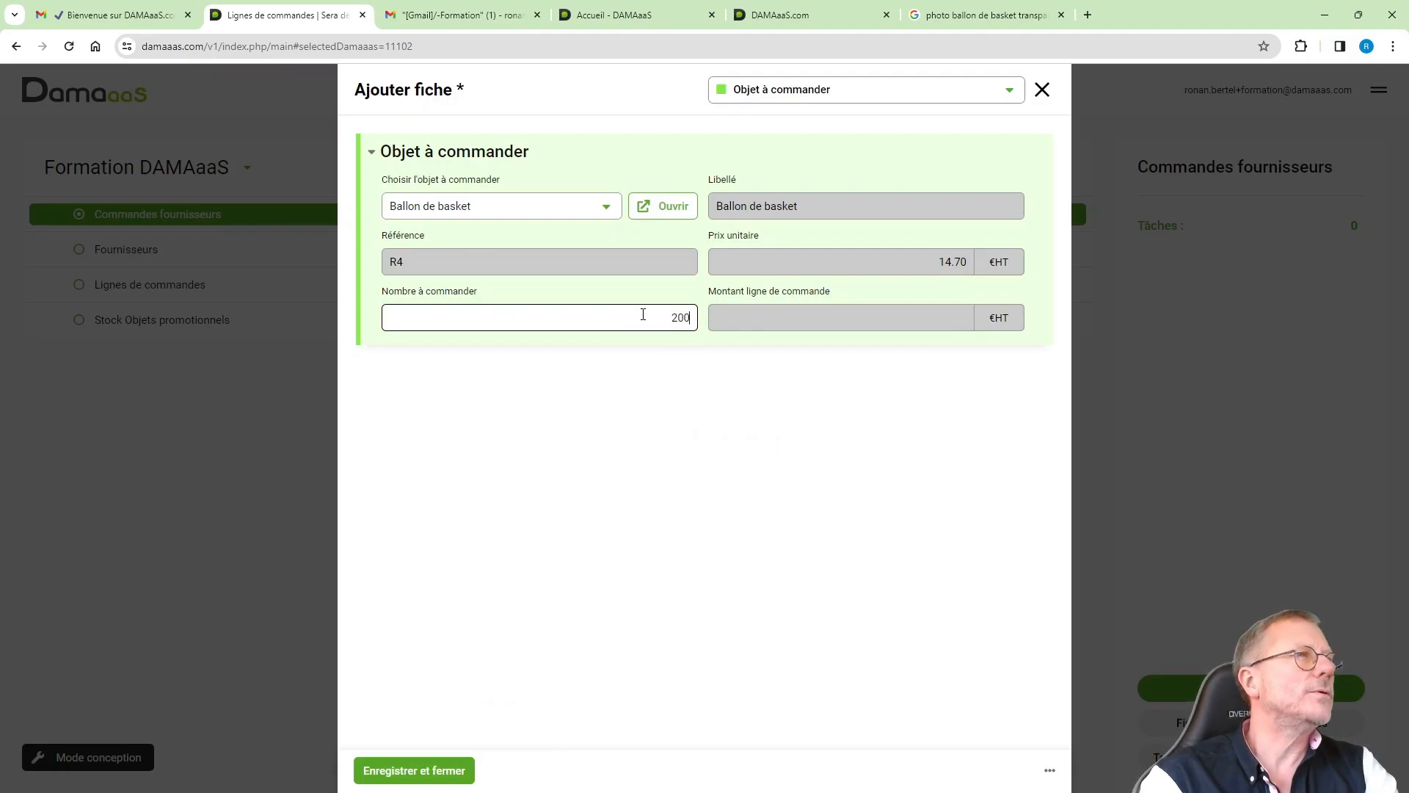
click(444, 770)
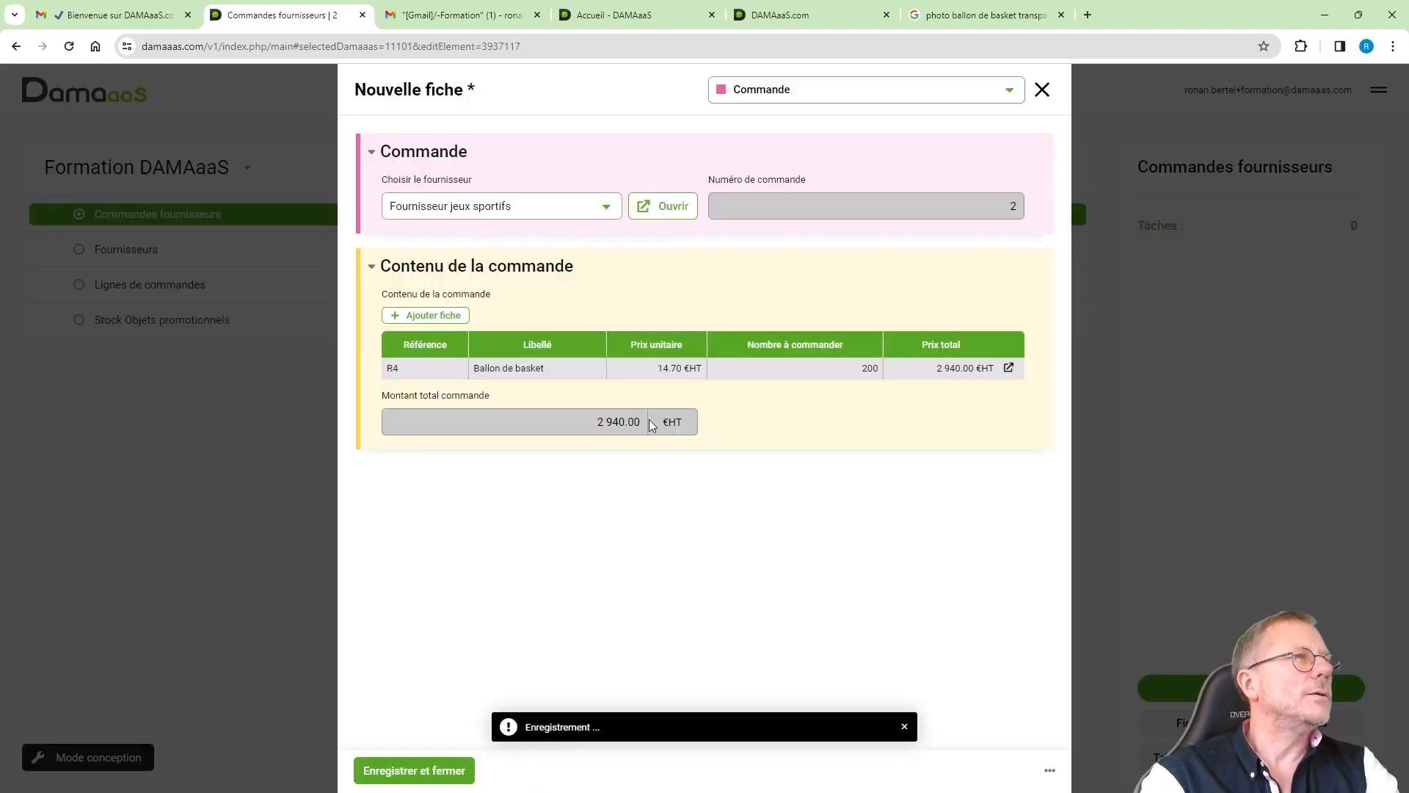
Add an order line for Ballon de rugby with a quantity of 150, and save and close the sports supplier's order
click(426, 314)
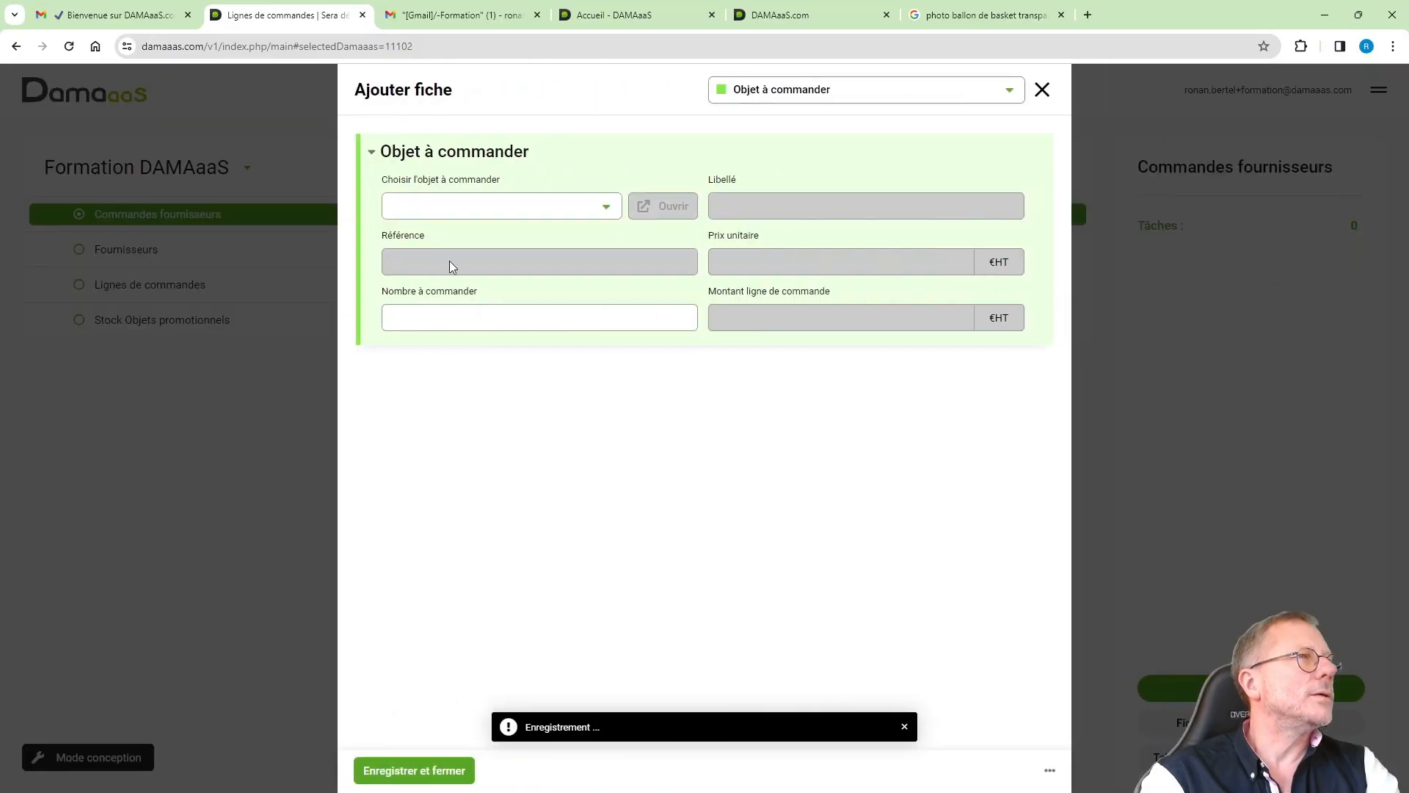
click(452, 219)
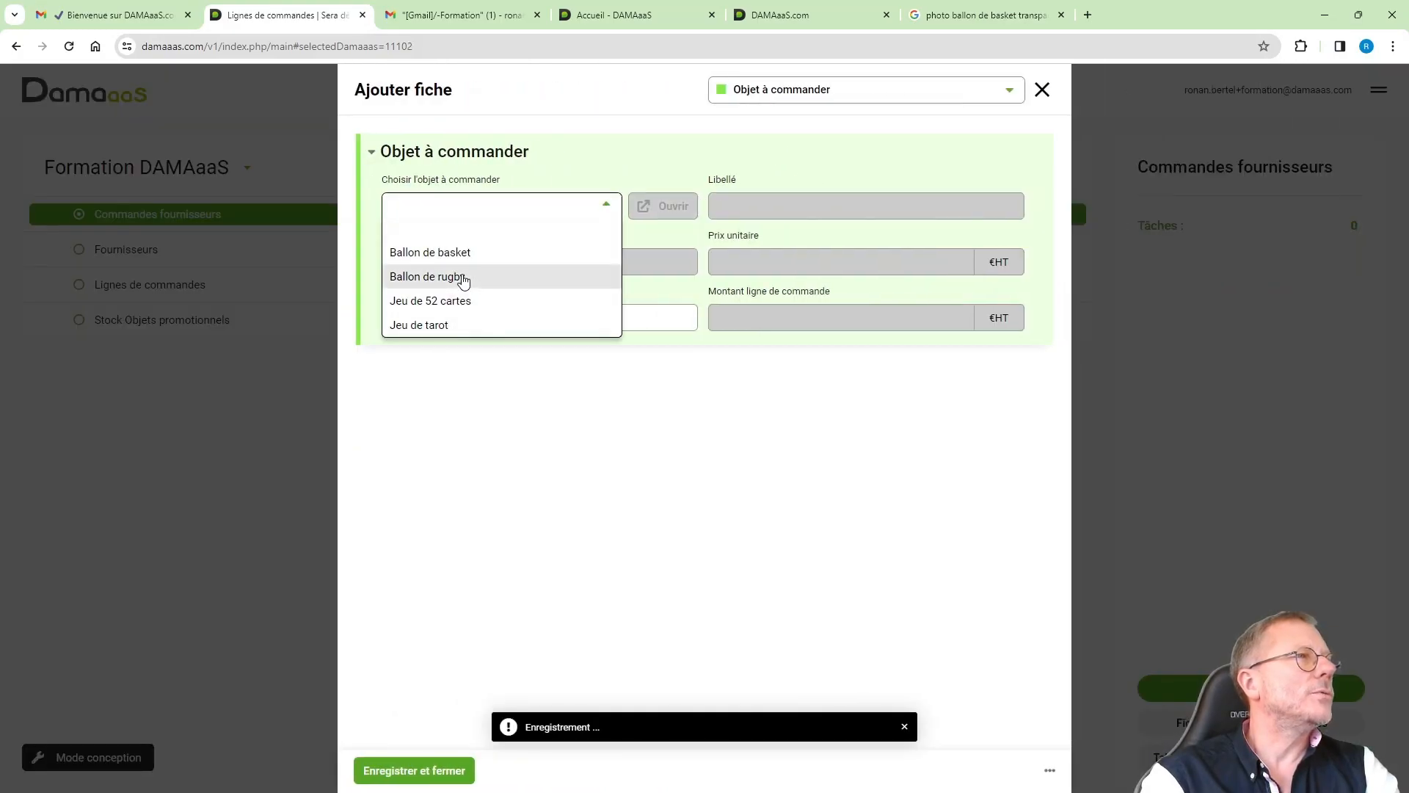
click(457, 277)
click(608, 321)
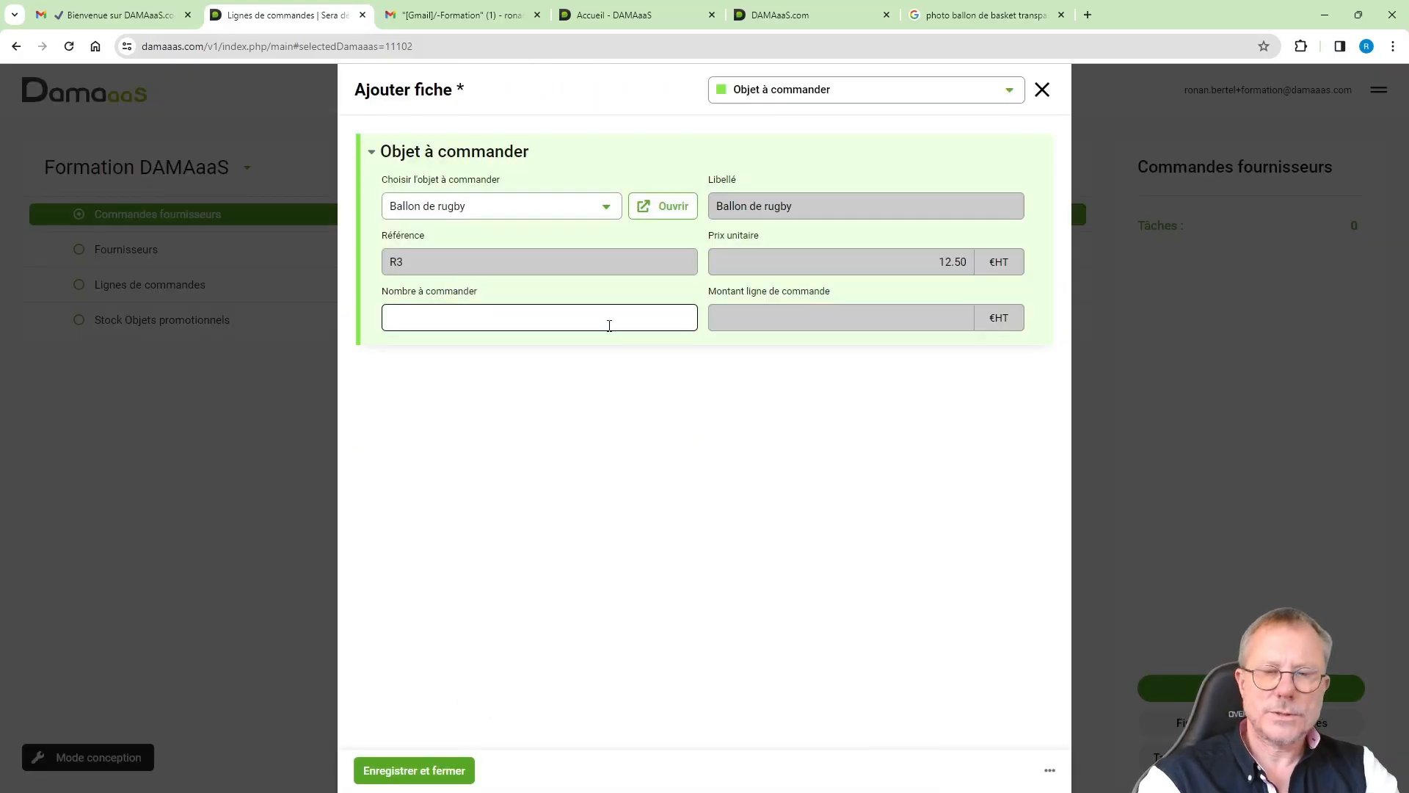
text(150)
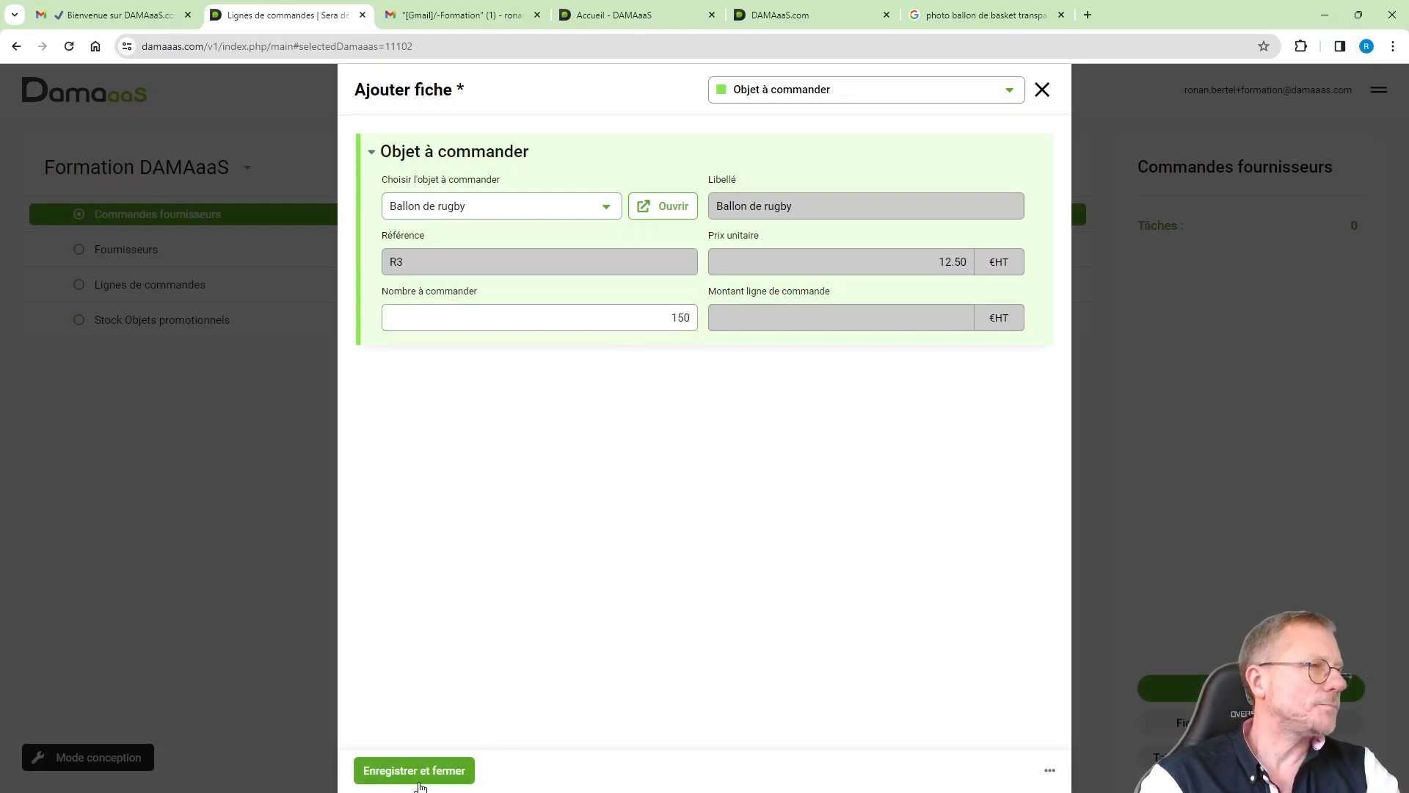
click(424, 770)
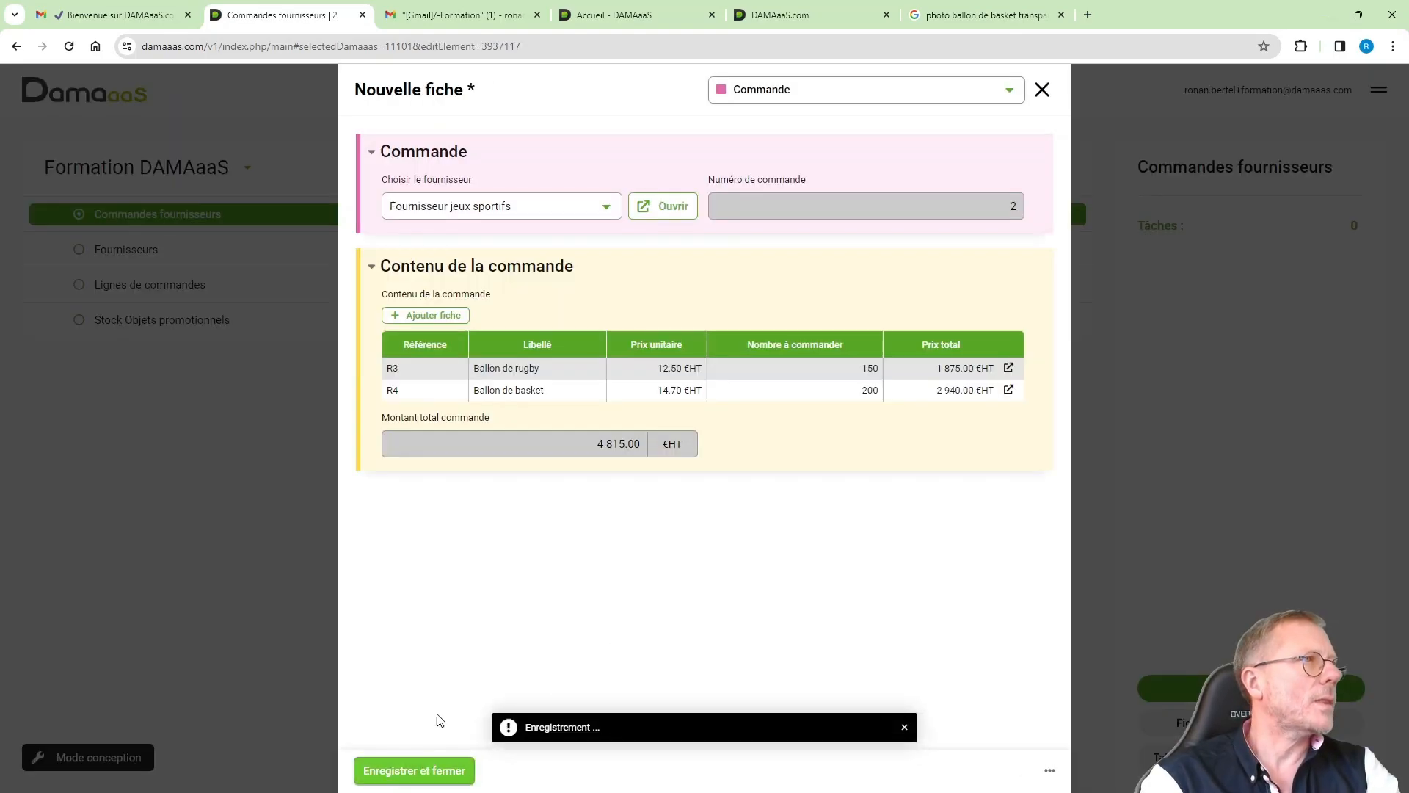
click(438, 779)
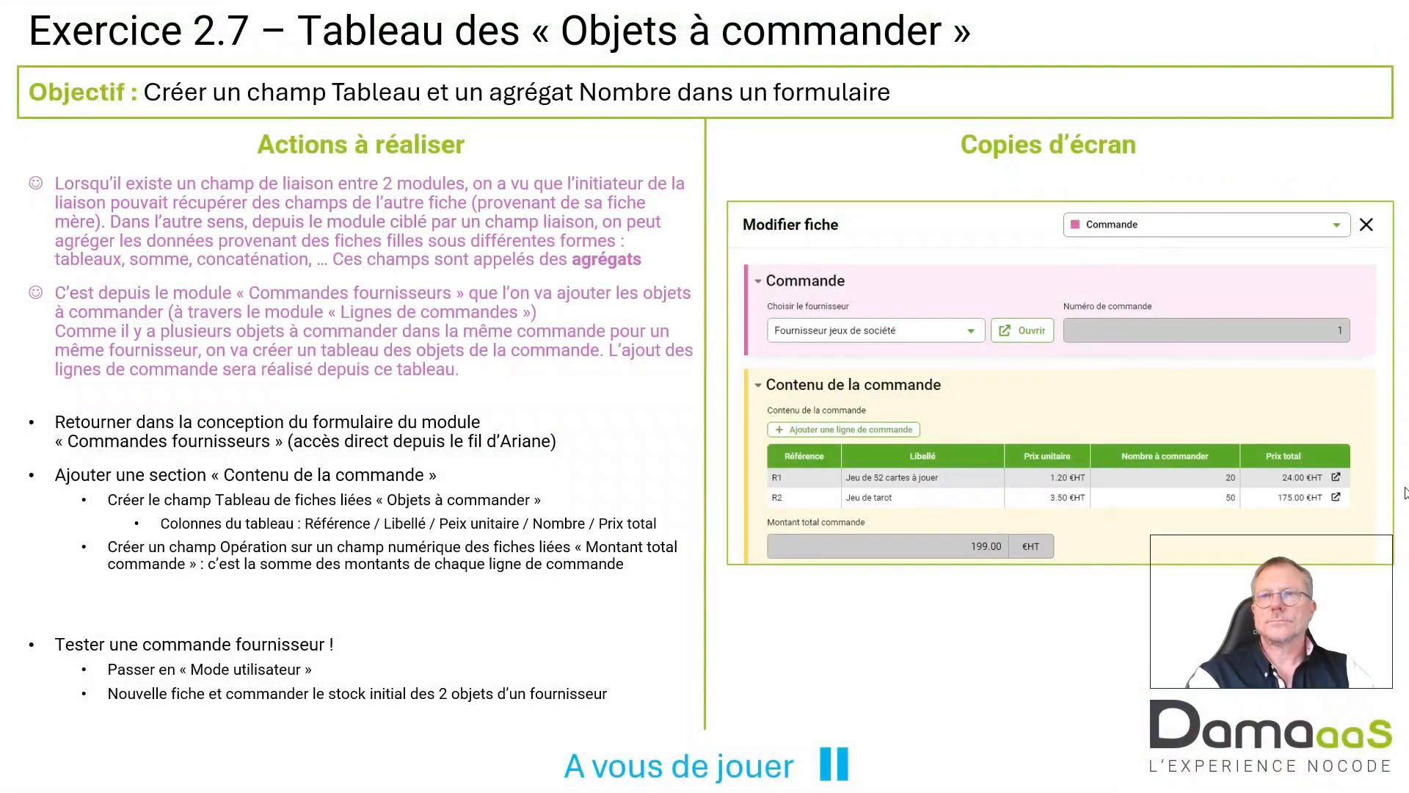
click(867, 634)
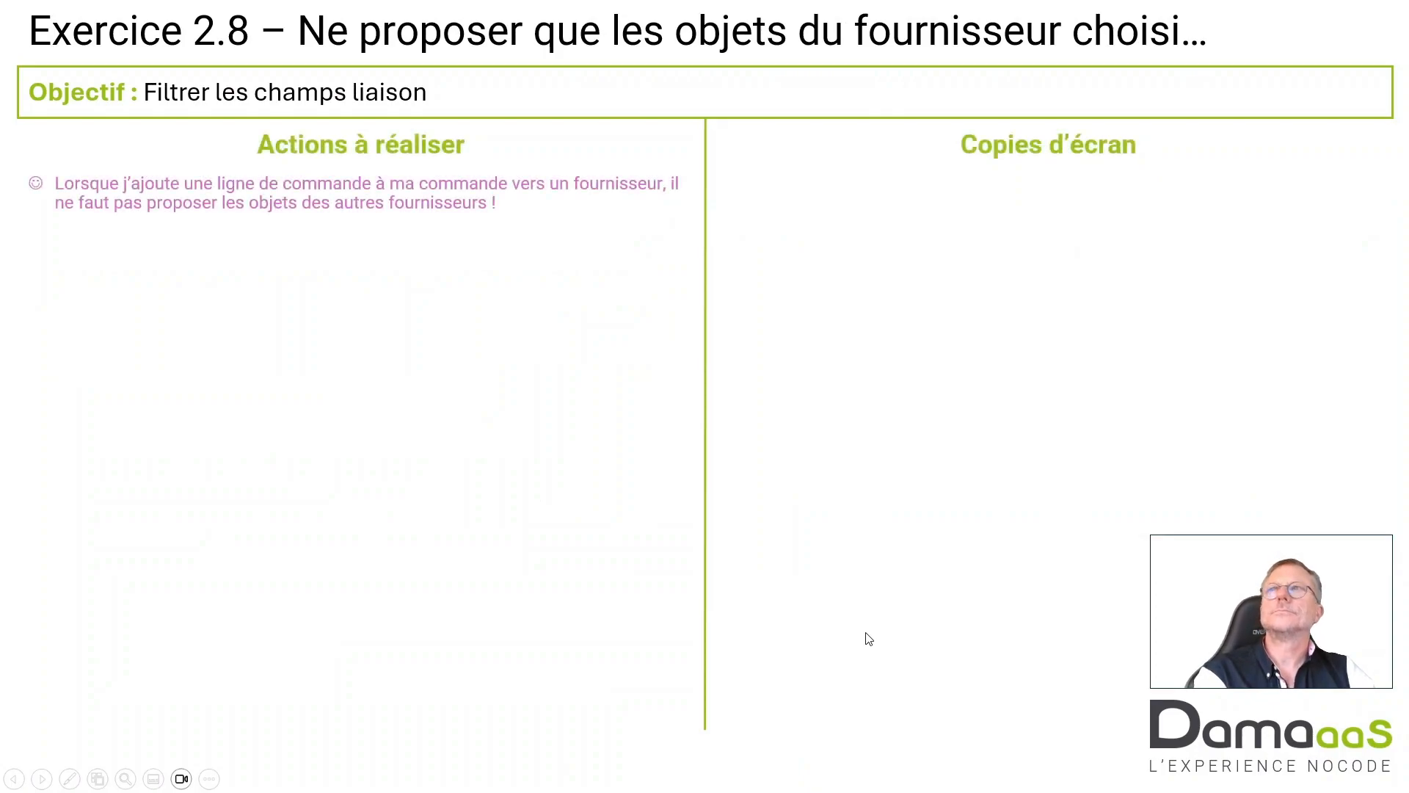
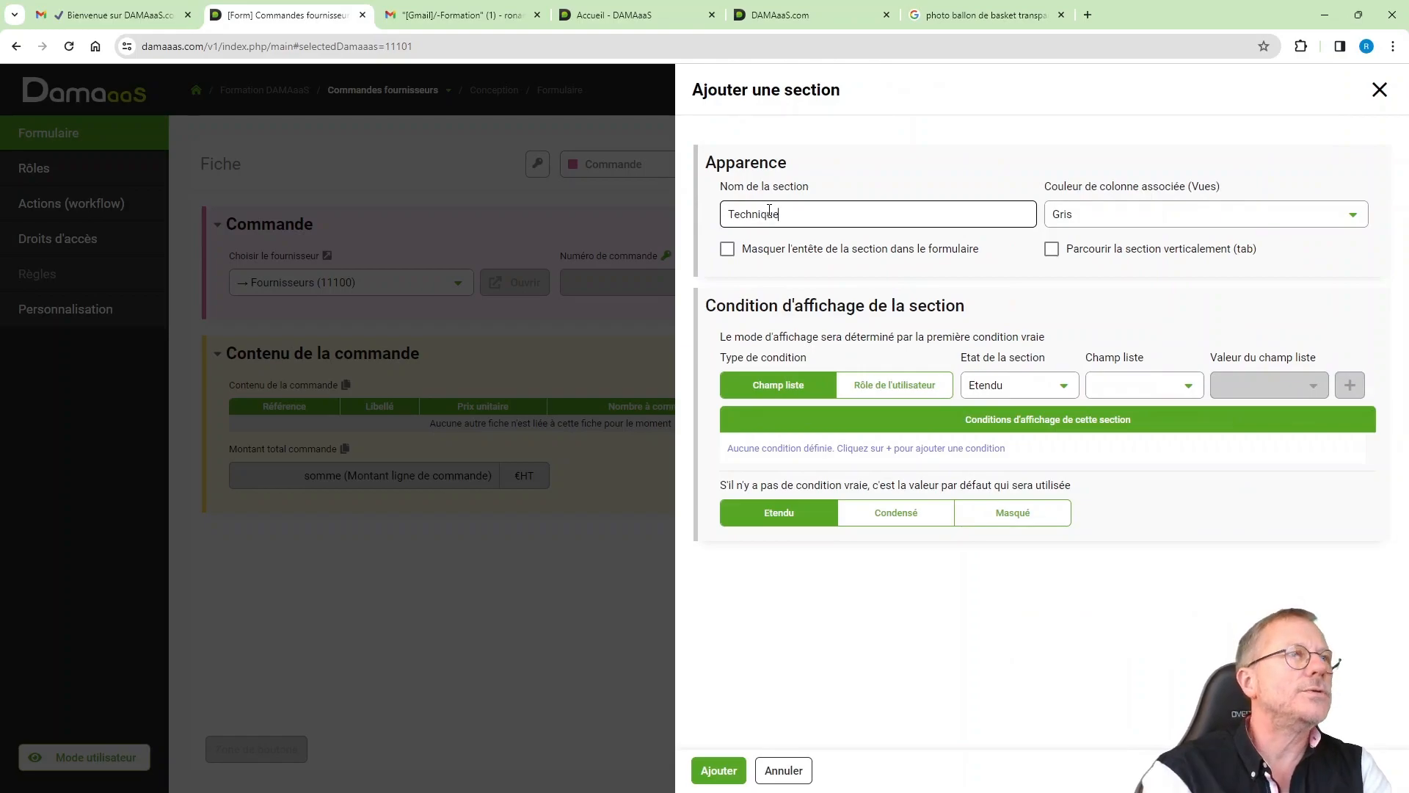
Set the default display of the new Technique section to Masqué and add the section to the form
click(1004, 512)
click(731, 773)
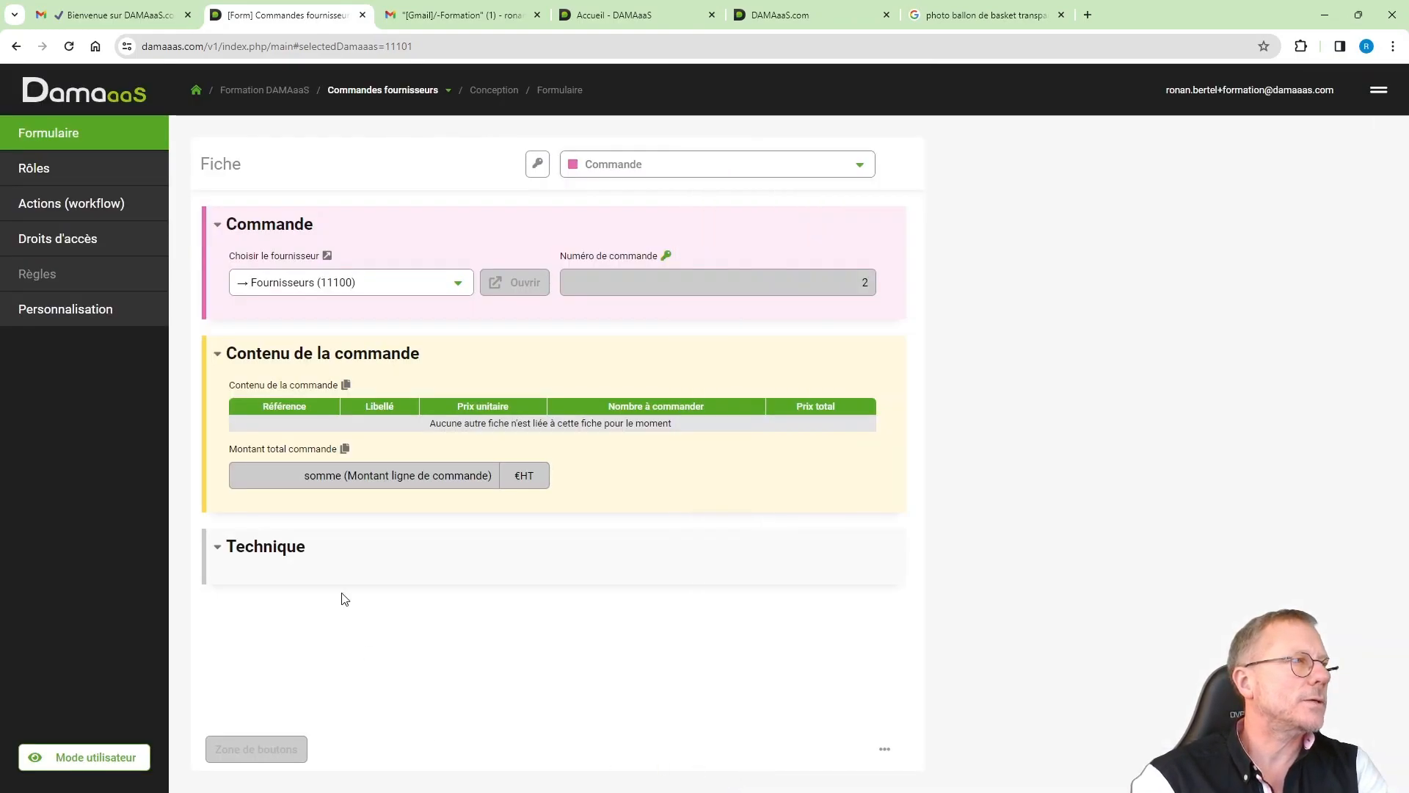
Add a Champ de l'autre fiche field to the Technique section, retrieving SIREN through Choisir le fournisseur and named SIREN fournisseur
click(293, 567)
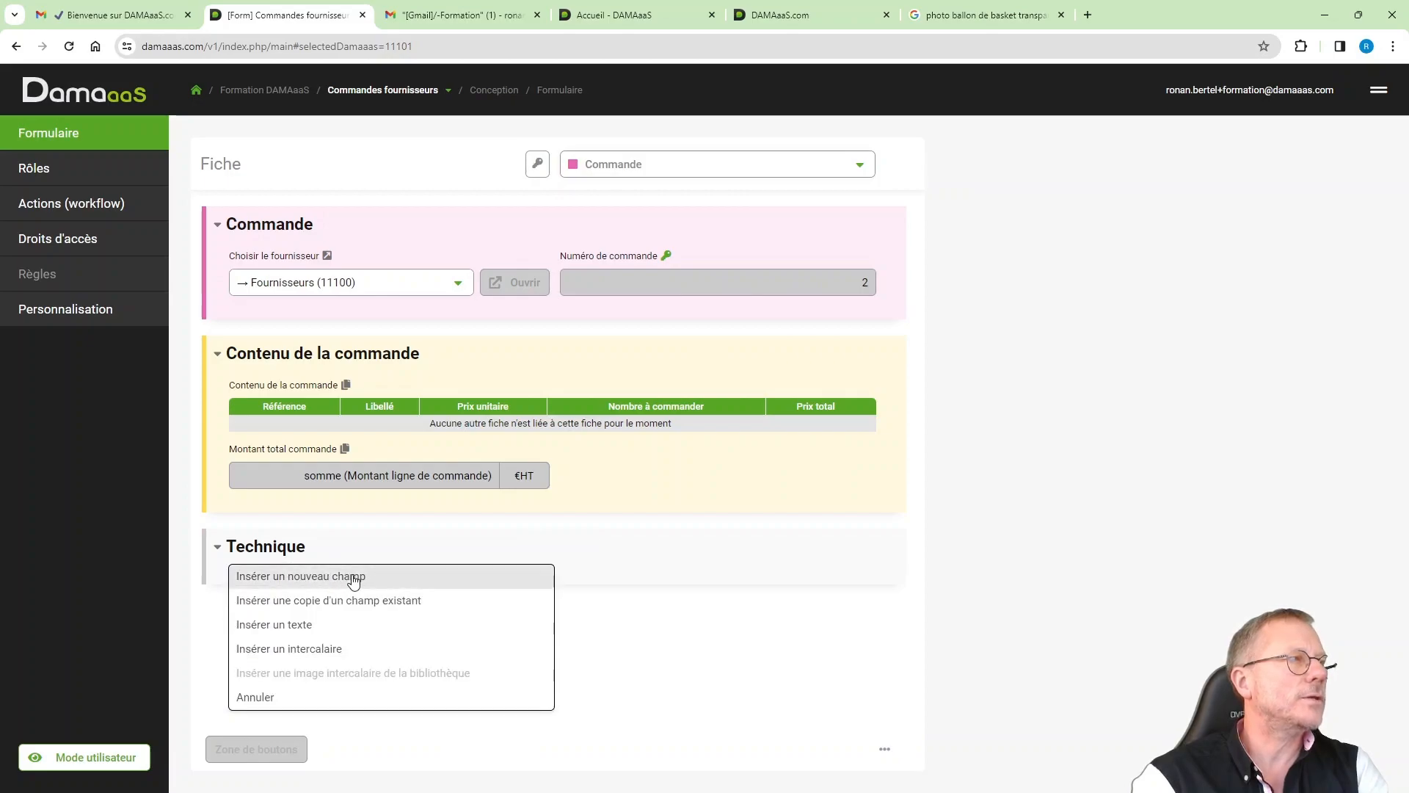
click(353, 578)
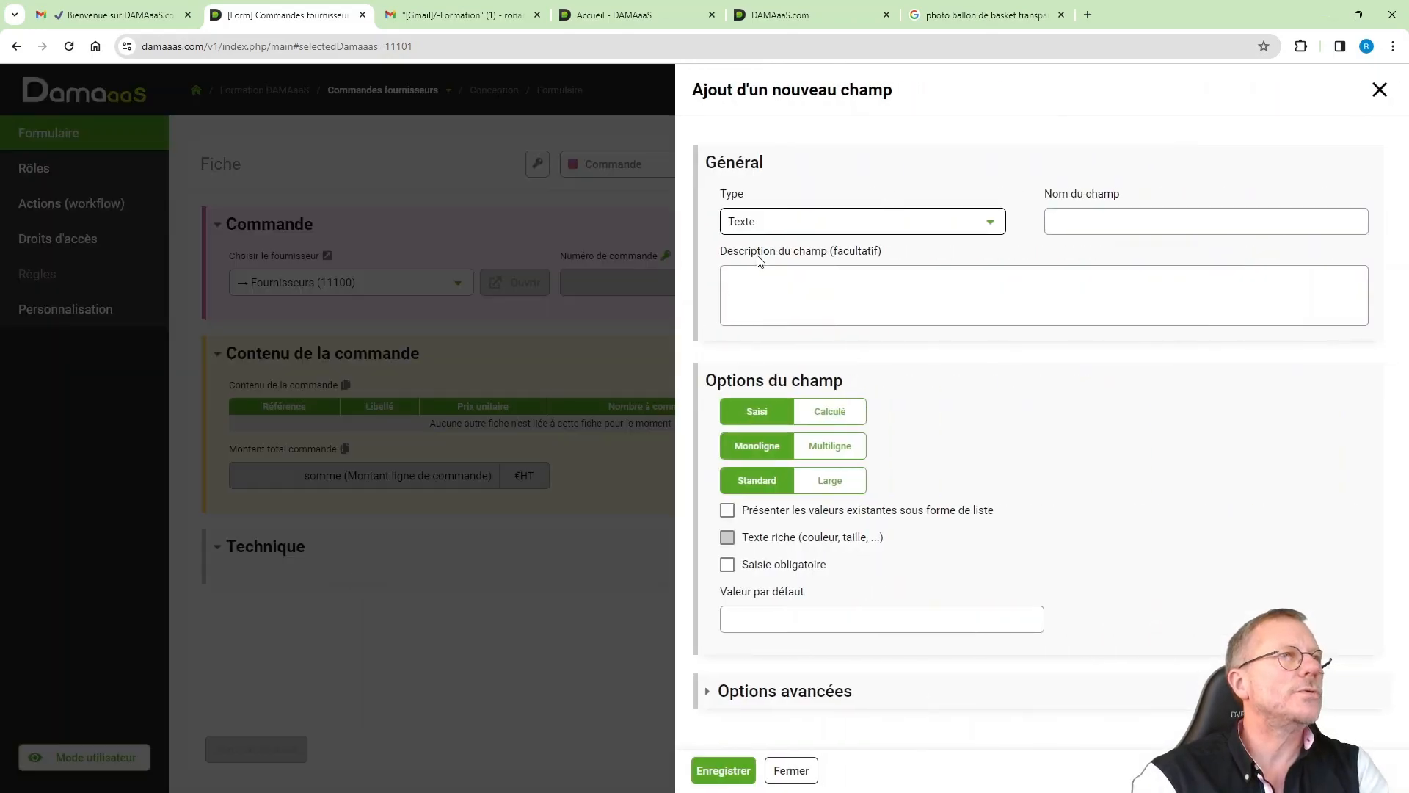
click(773, 229)
scroll(778, 543, down, 3)
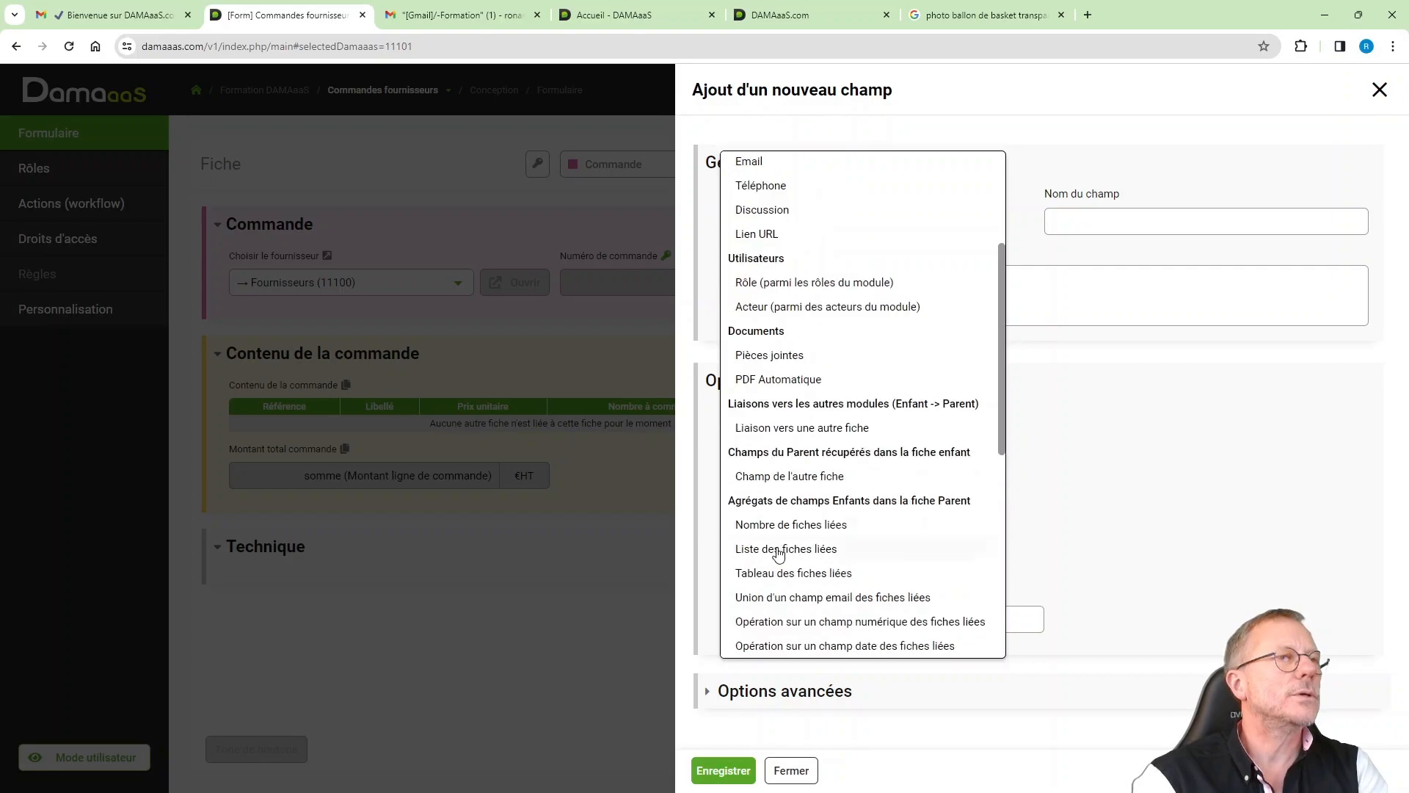
click(812, 476)
click(800, 339)
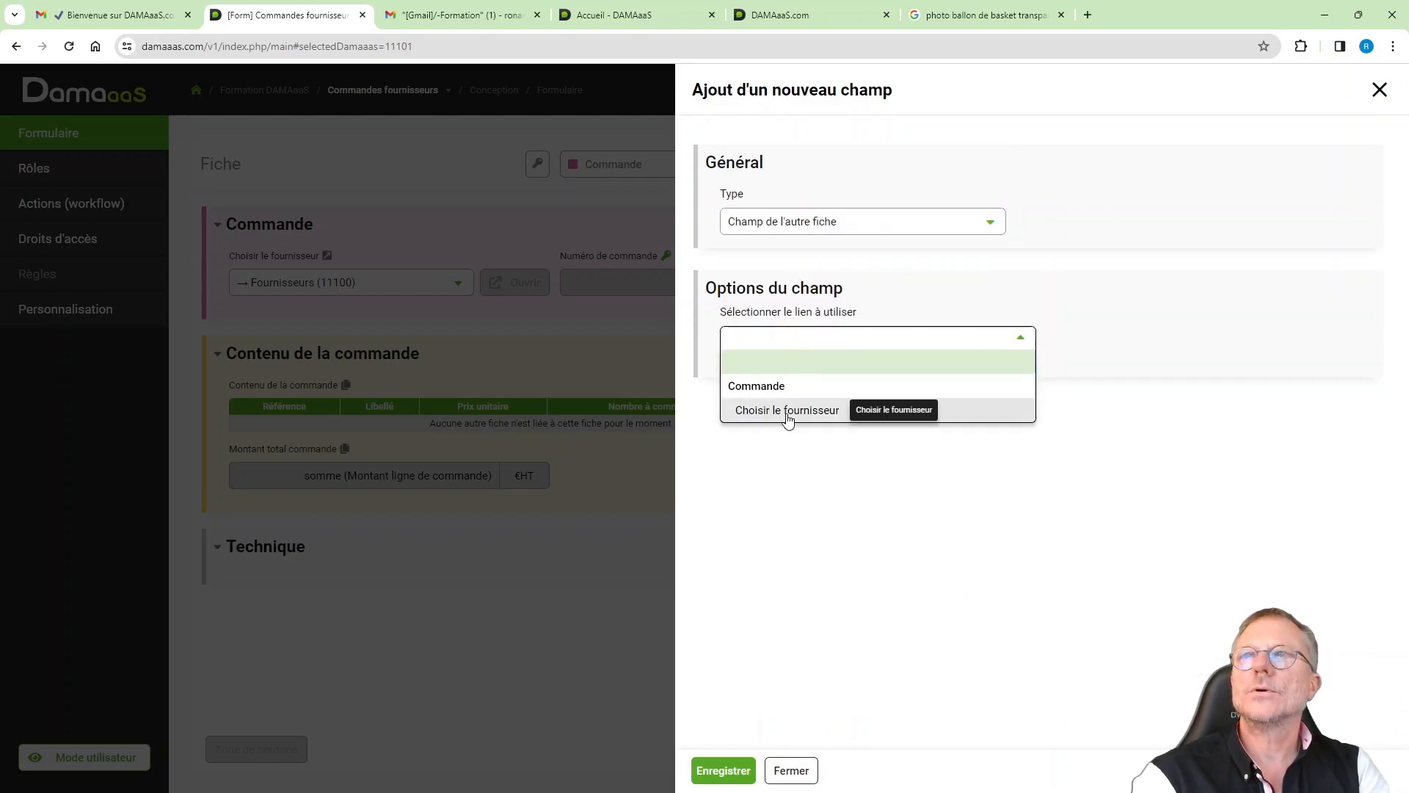
click(787, 411)
click(795, 420)
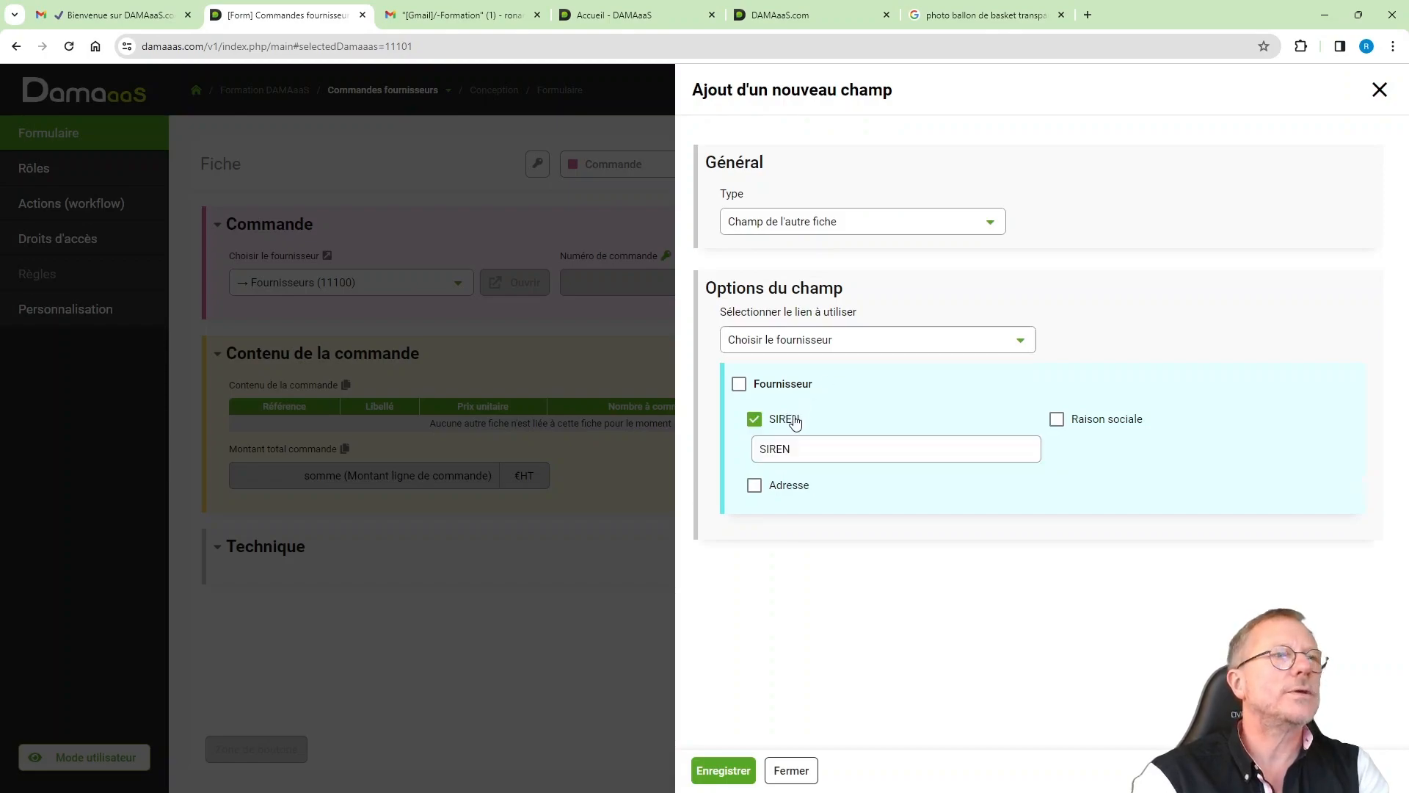
click(822, 453)
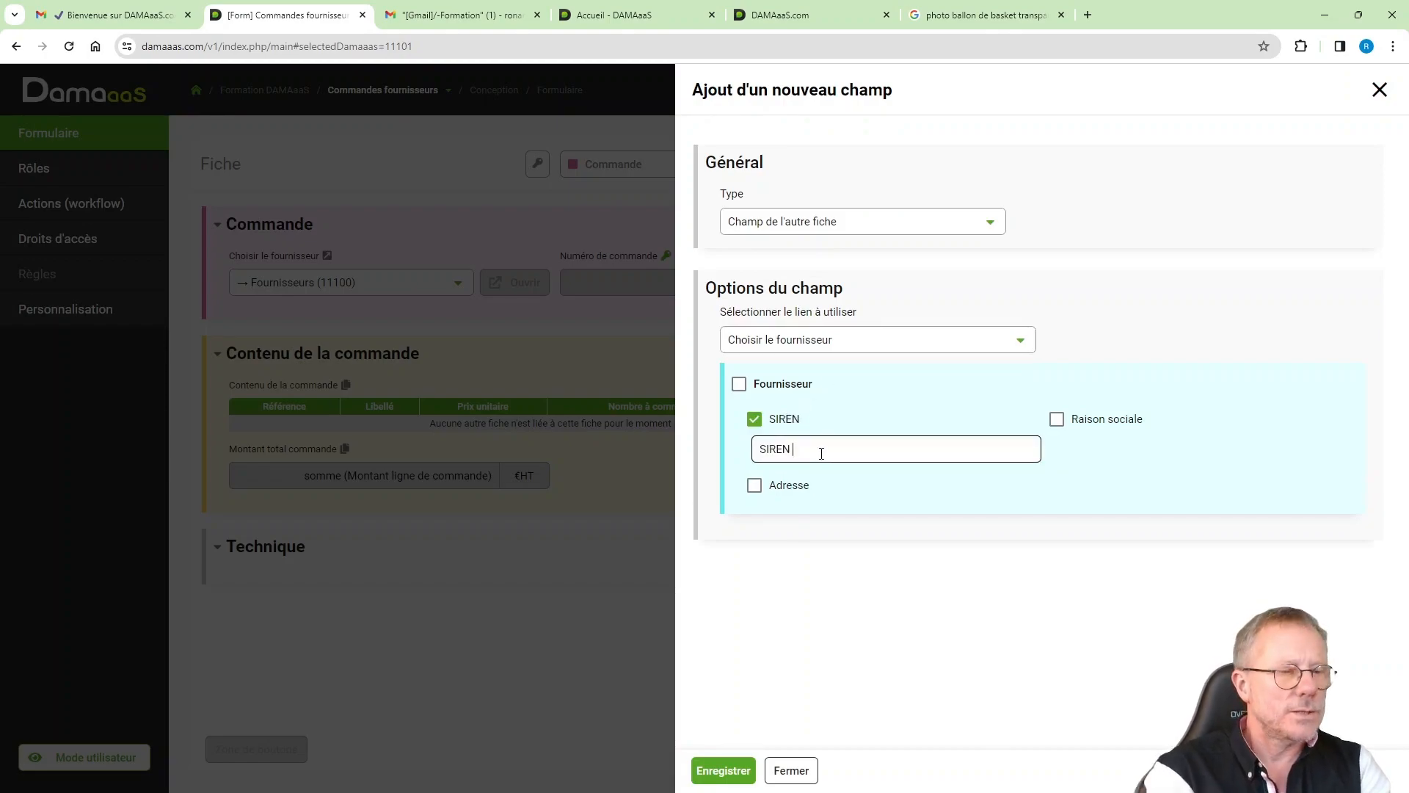
text(fournisseur)
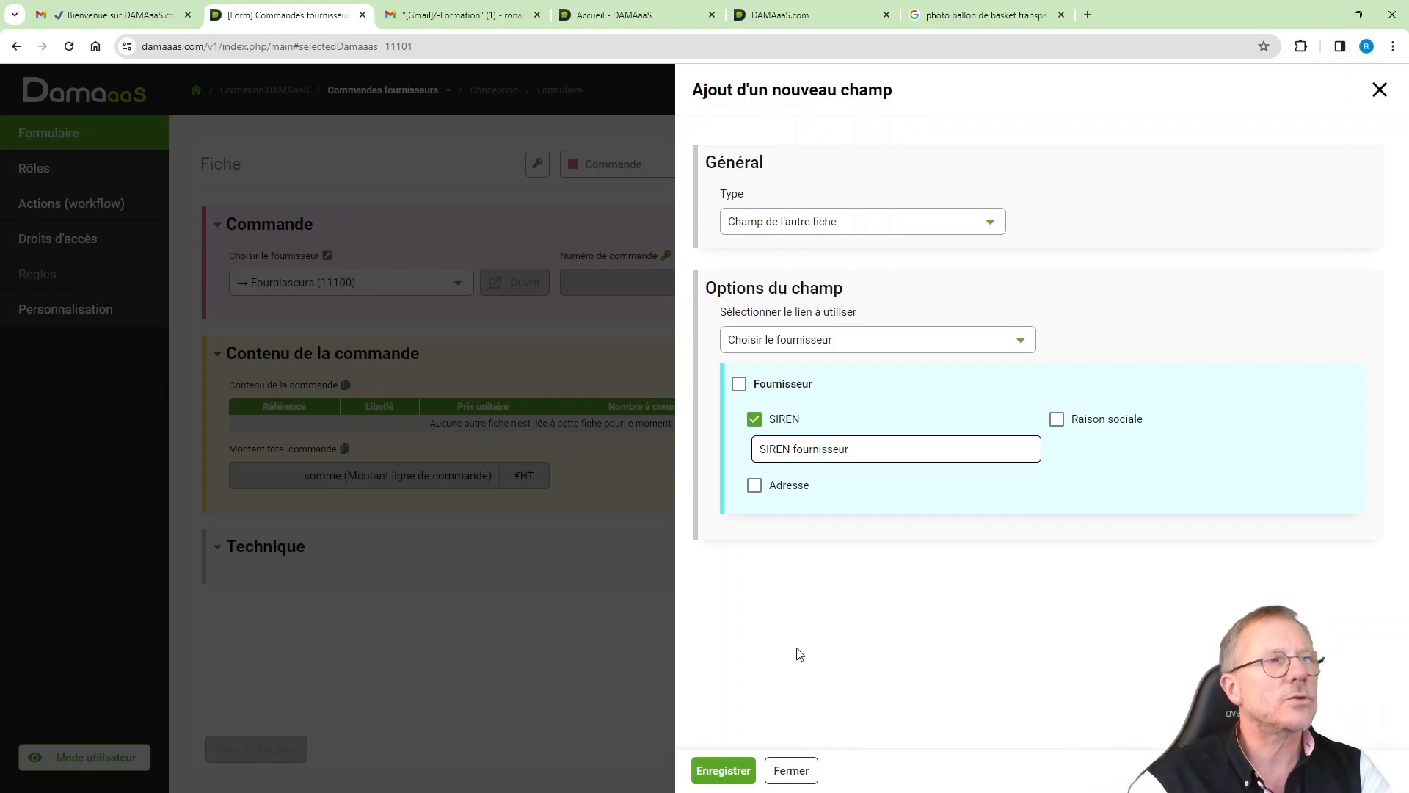
click(725, 769)
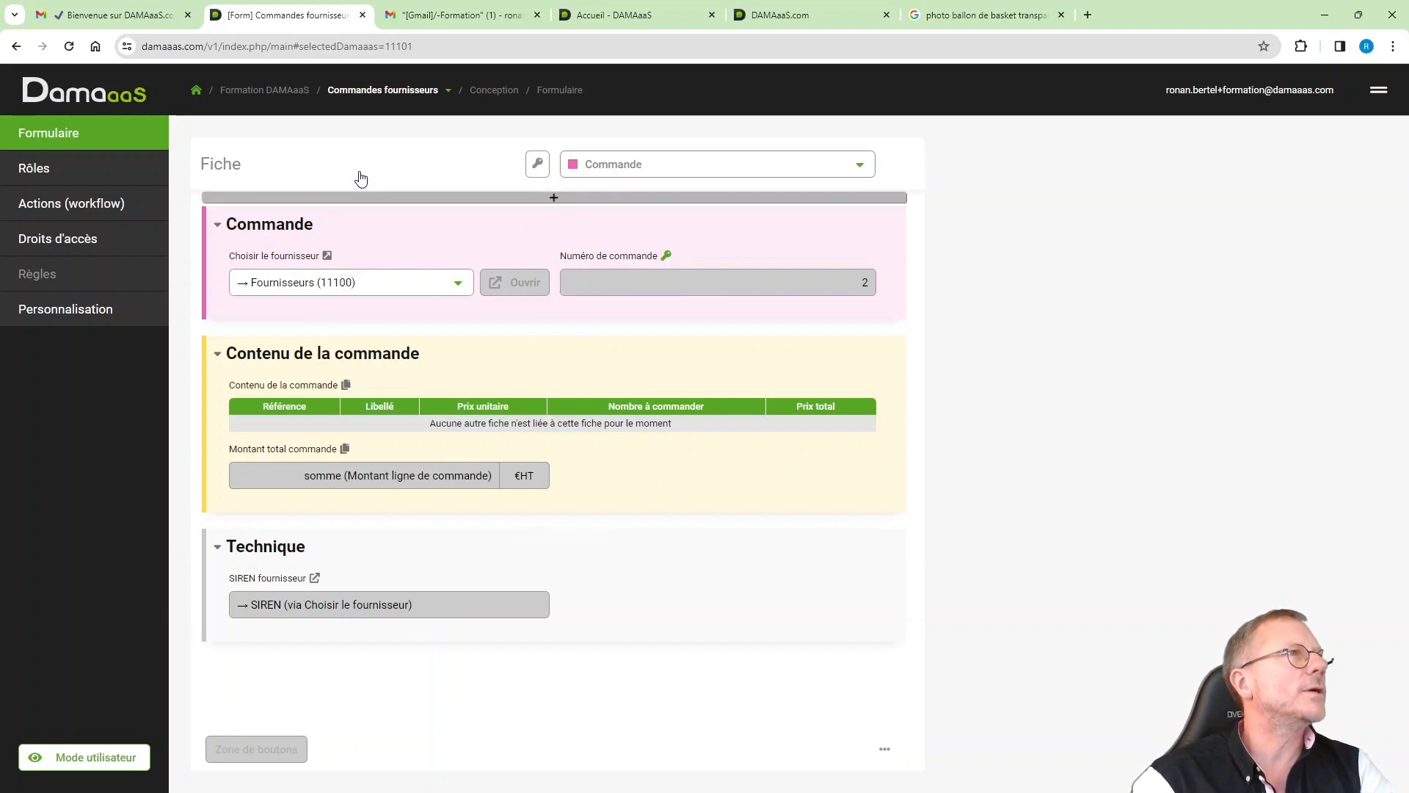
In the Lignes de commandes form's Technique section, add a Champ de l'autre fiche field retrieving SIREN fournisseur through Lien vers commande
click(415, 94)
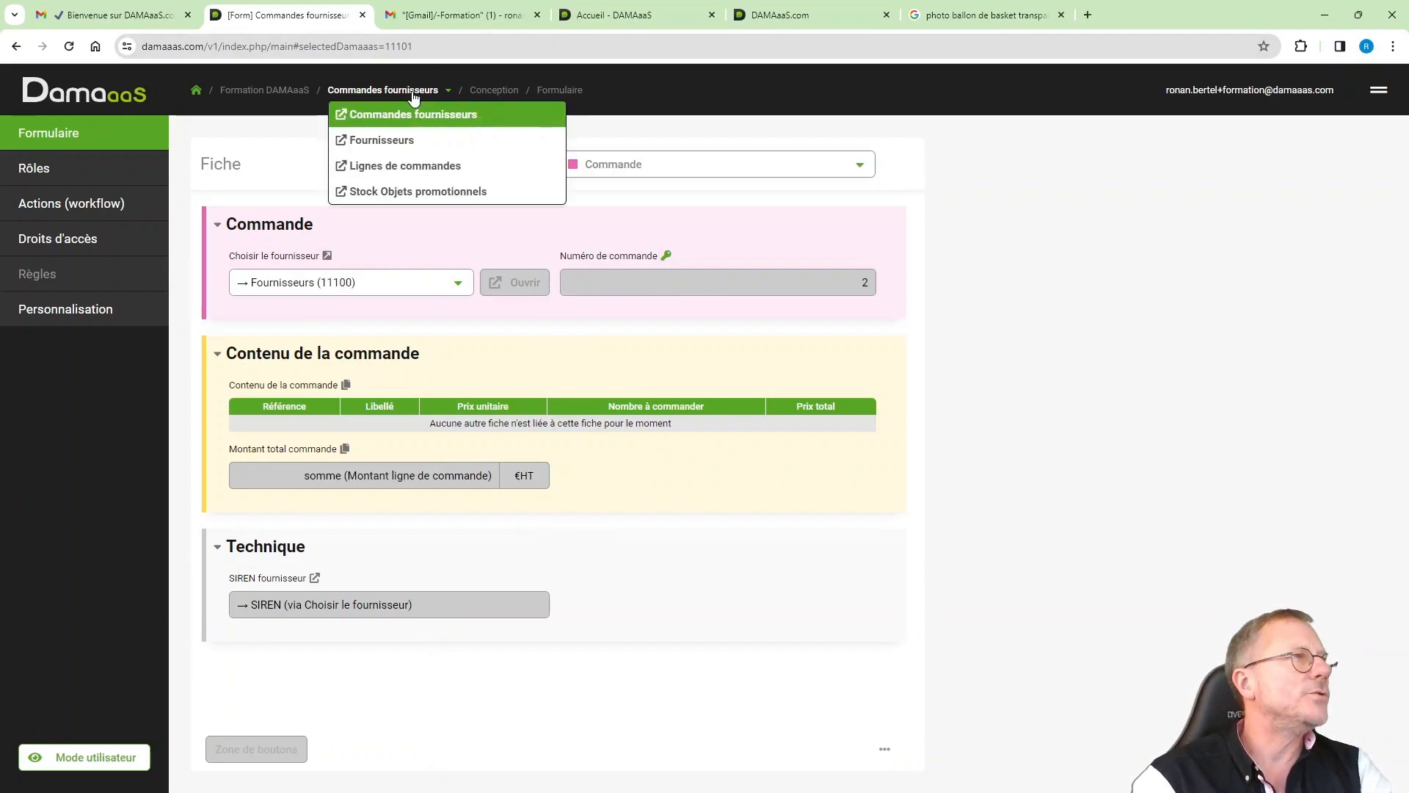
click(407, 169)
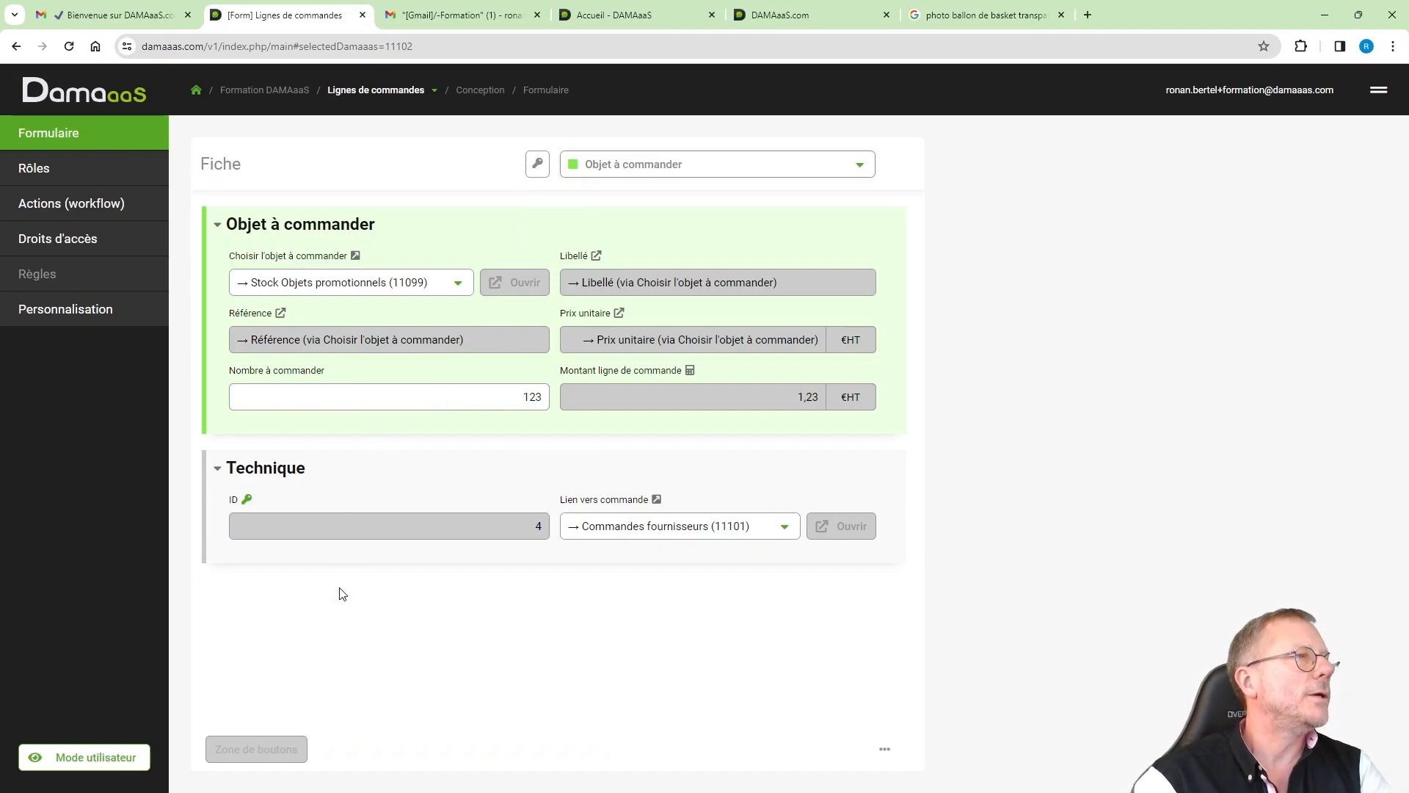
click(347, 546)
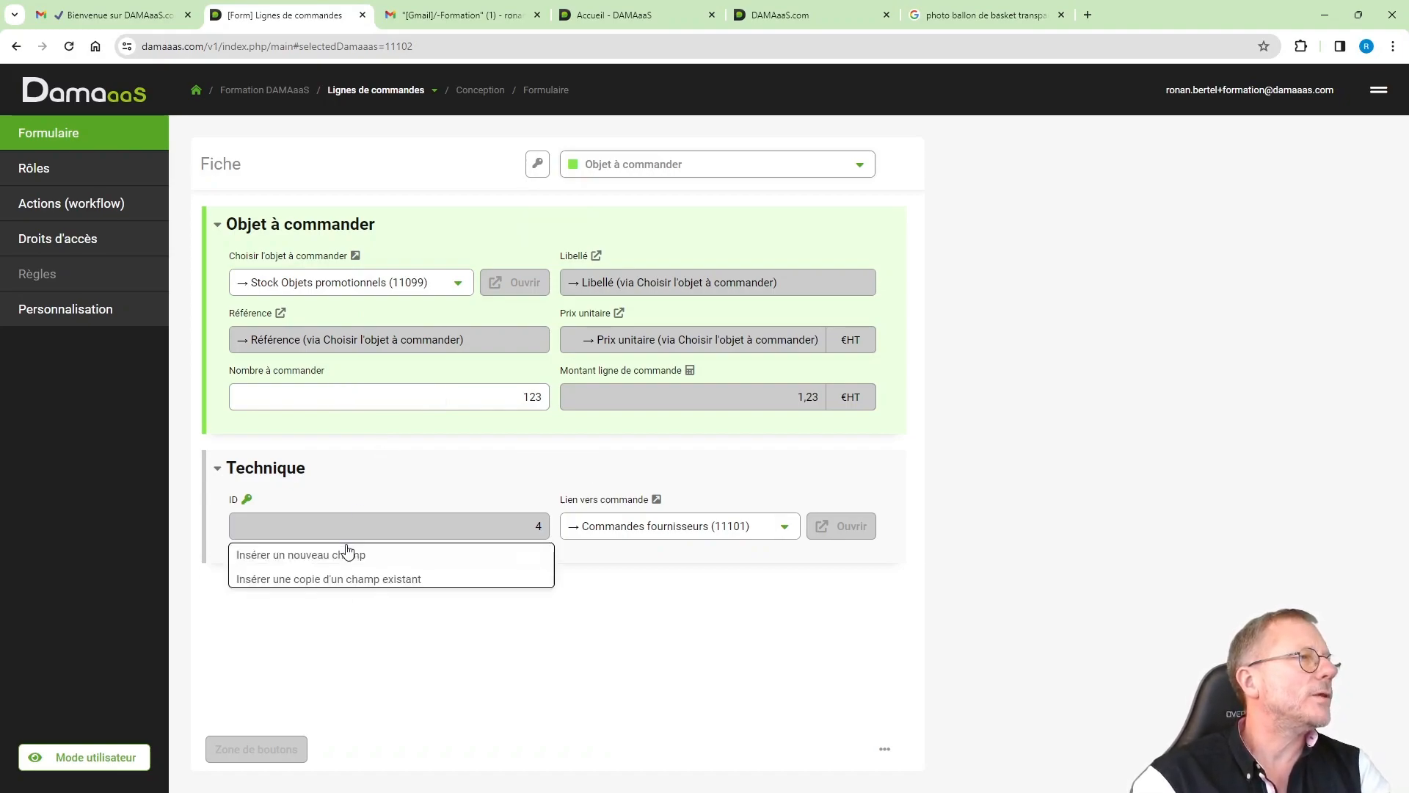
click(346, 556)
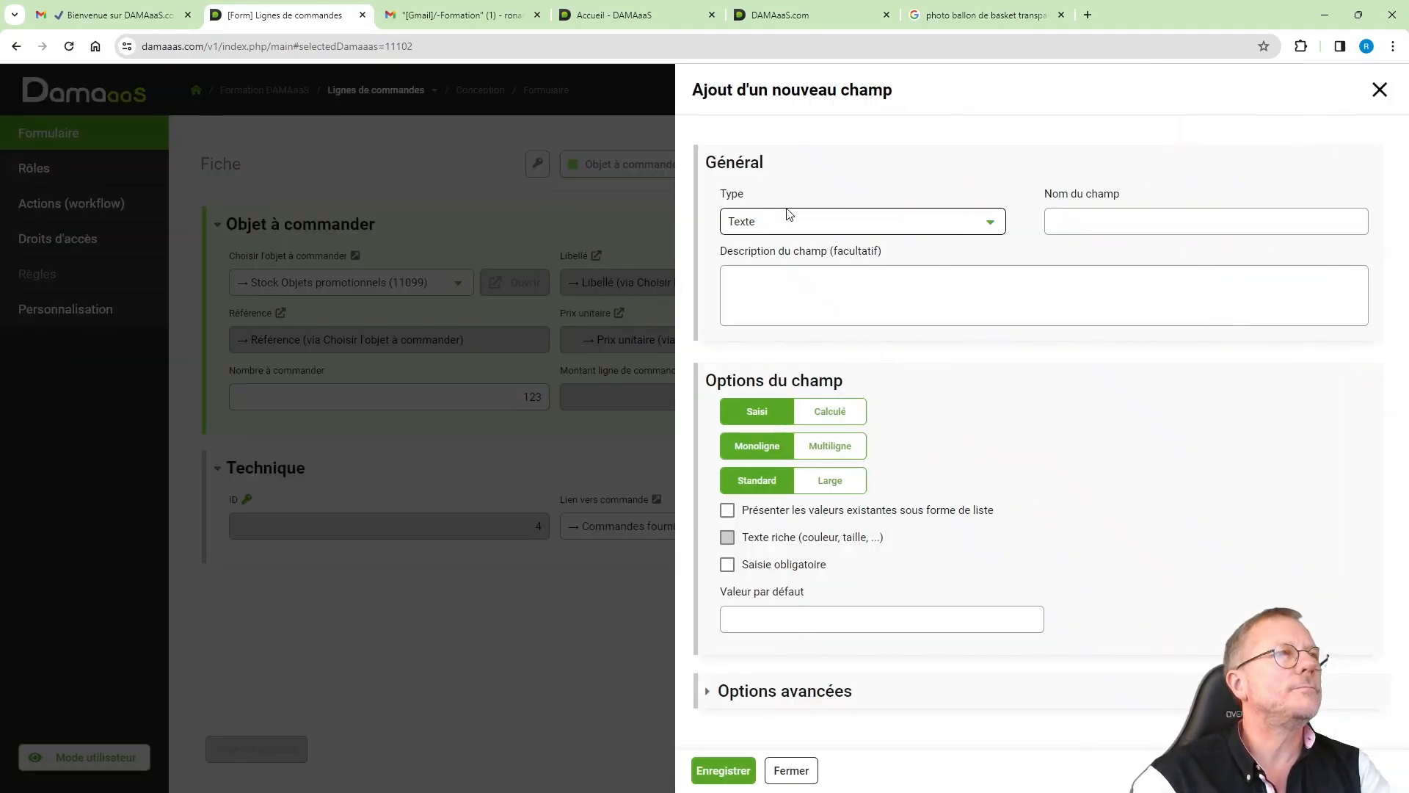
click(815, 221)
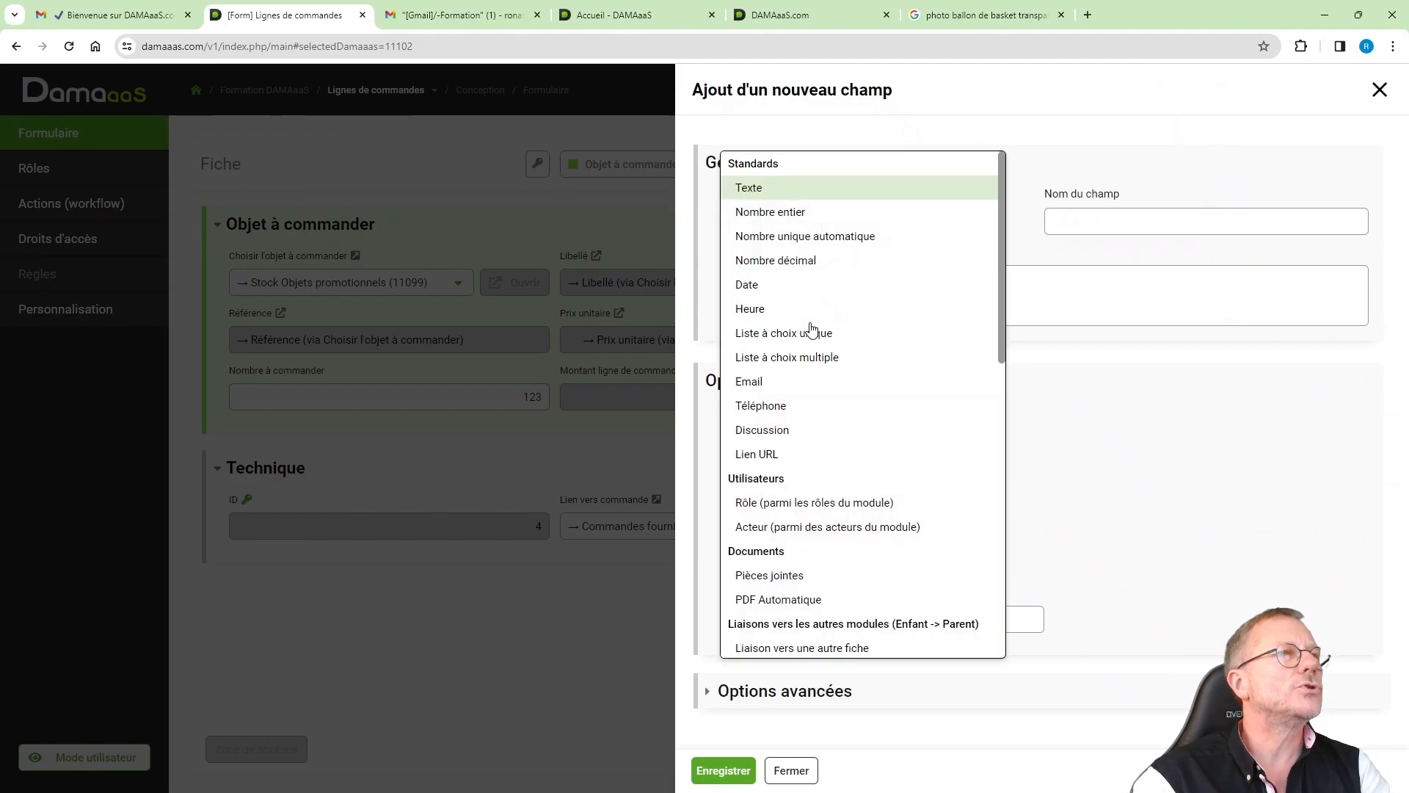
scroll(830, 546, down, 2)
click(818, 550)
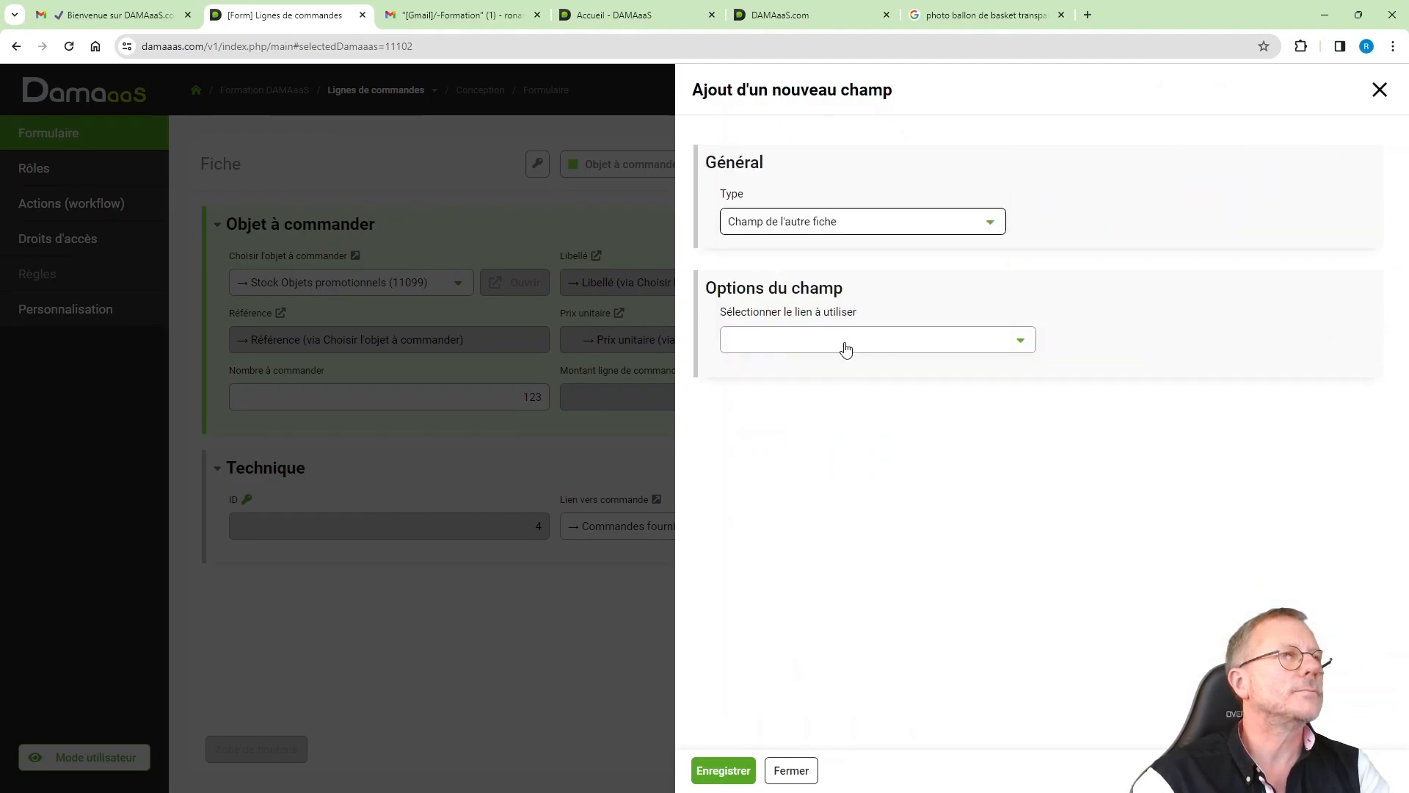
click(841, 348)
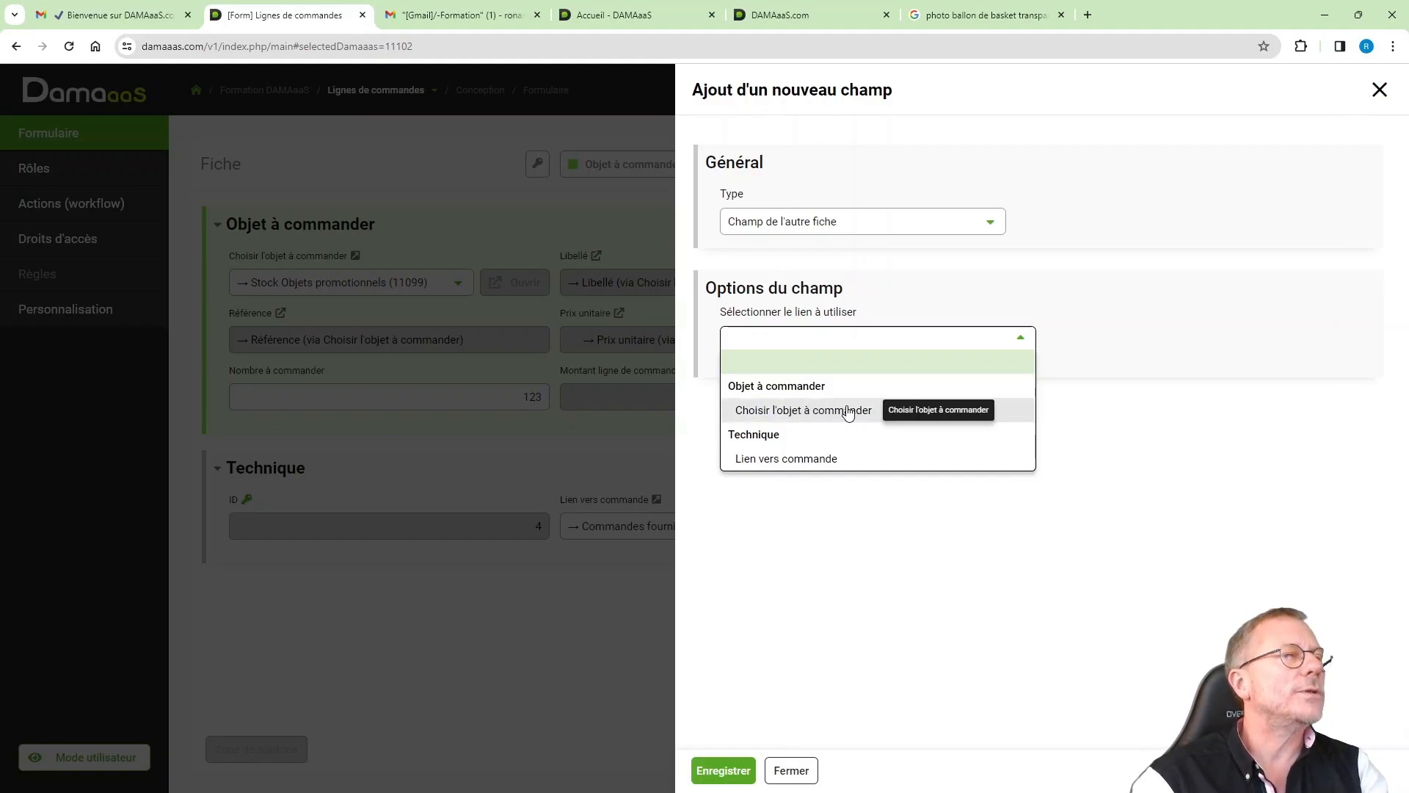
click(799, 460)
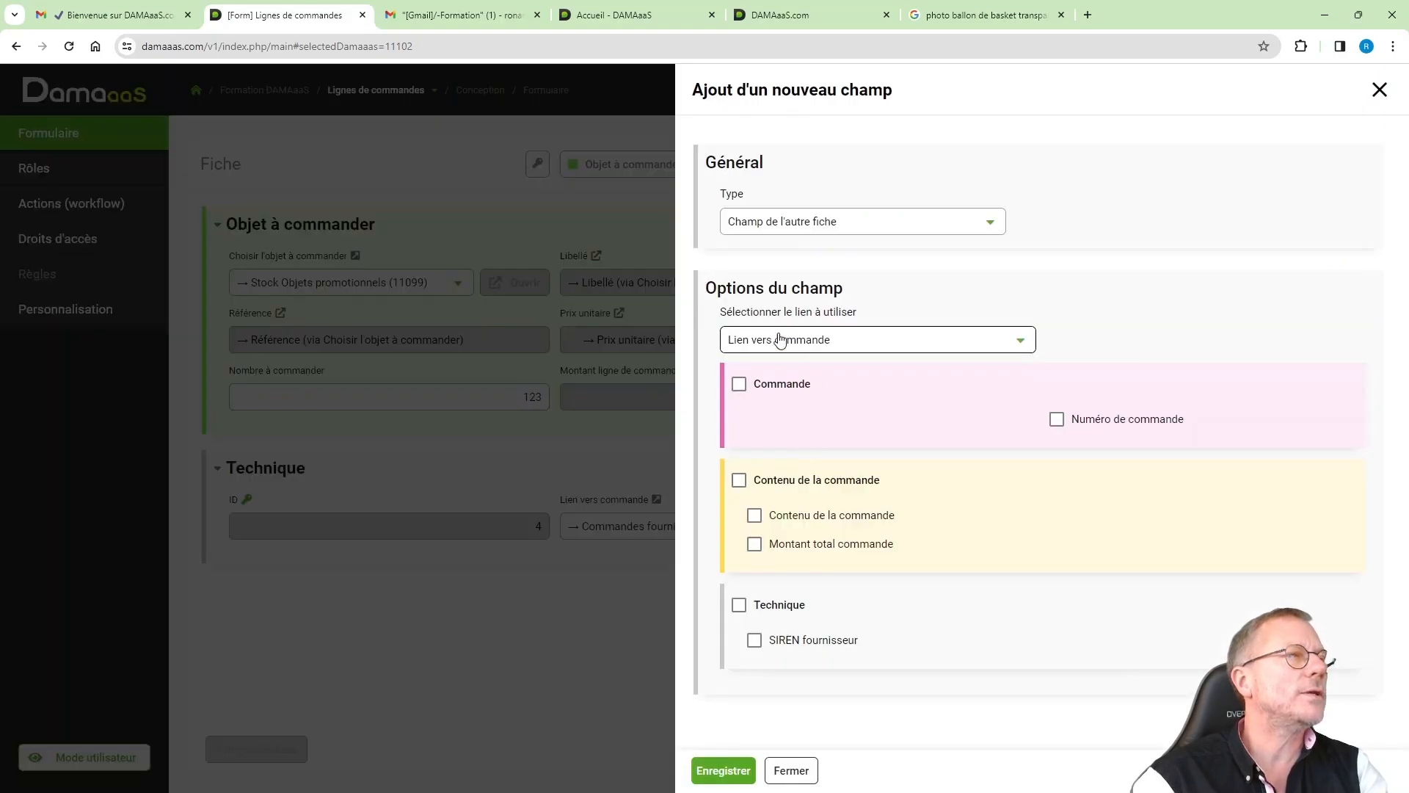
click(841, 640)
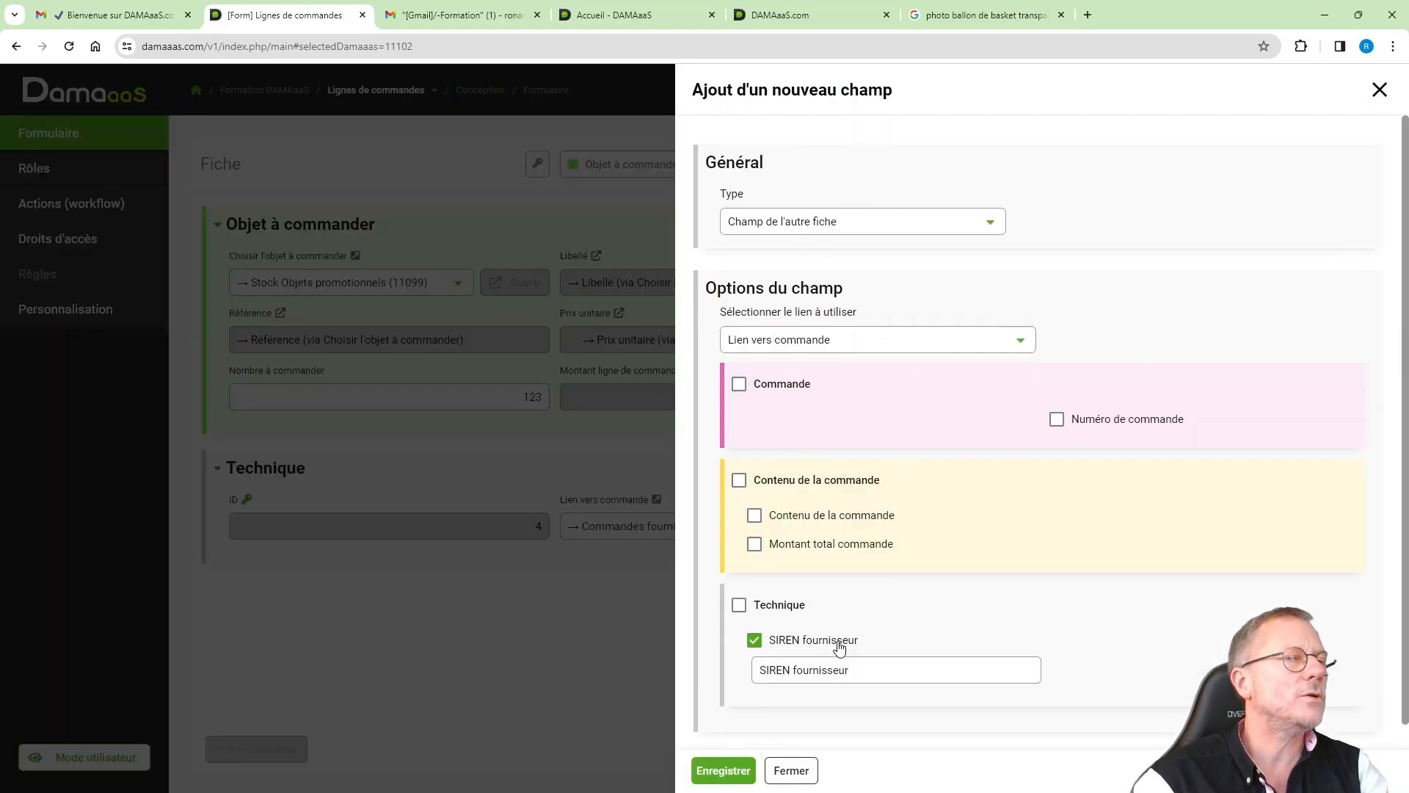
mouse_move(722, 775)
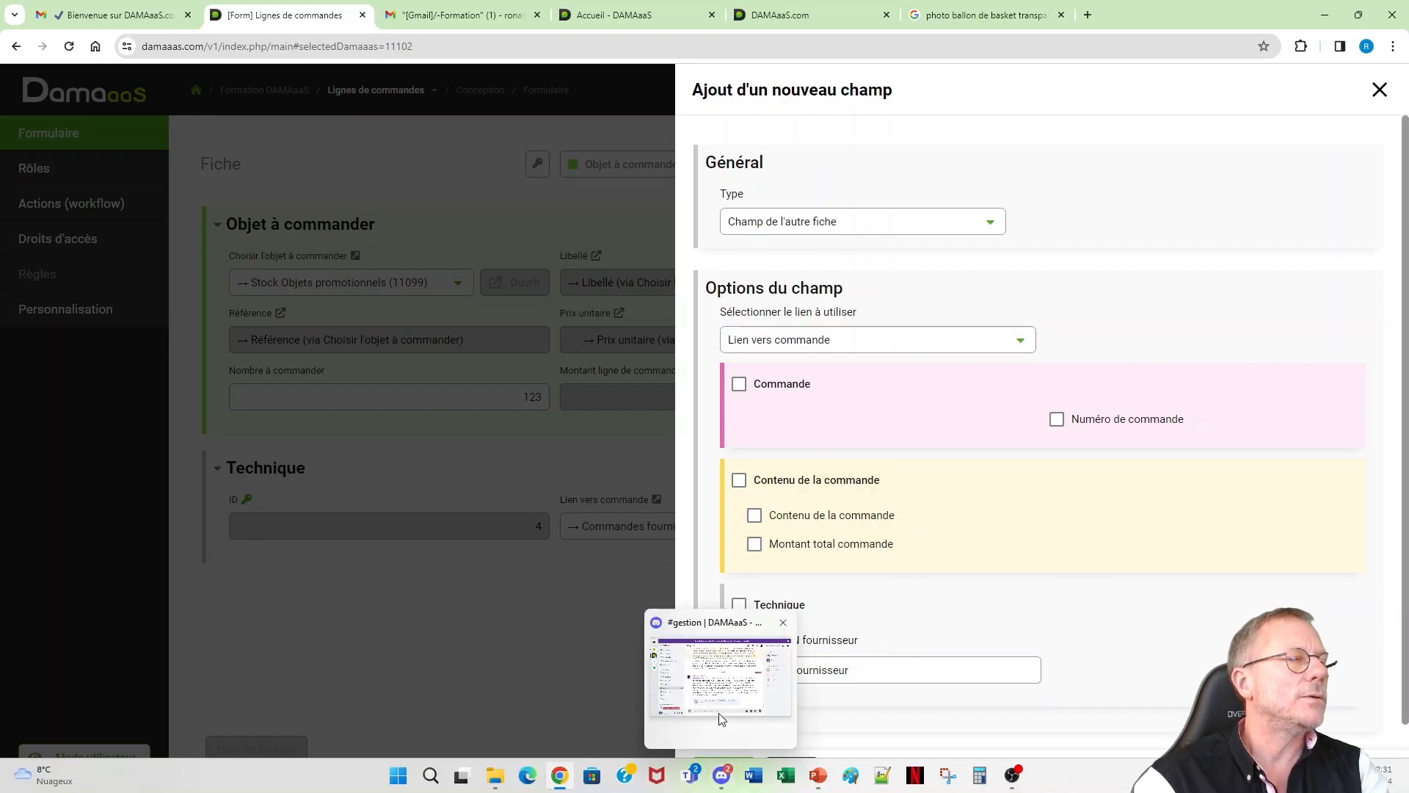
click(743, 769)
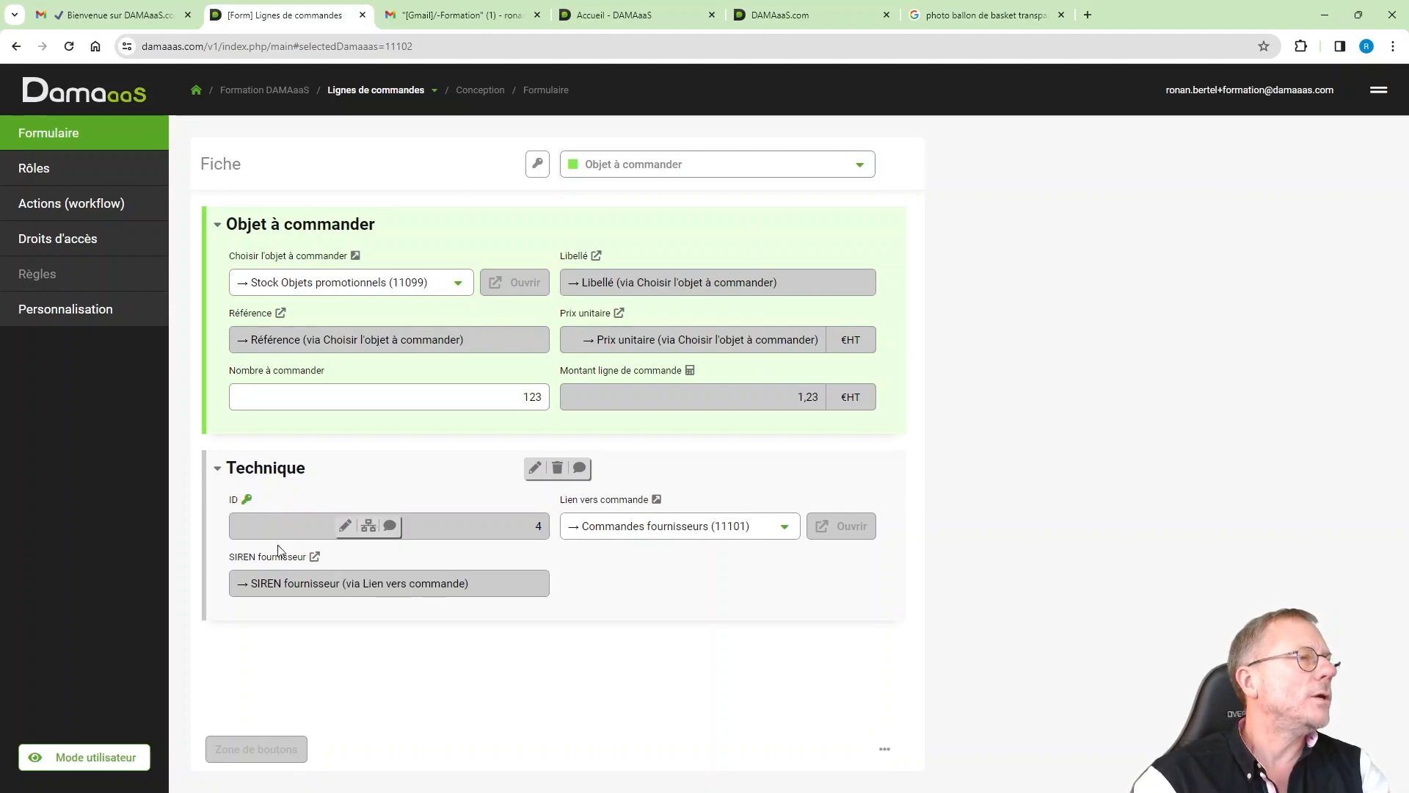
Insert a Large divider below the ID field with the bold text Lien vers commande and a horizontal line under it
mouse_move(605, 582)
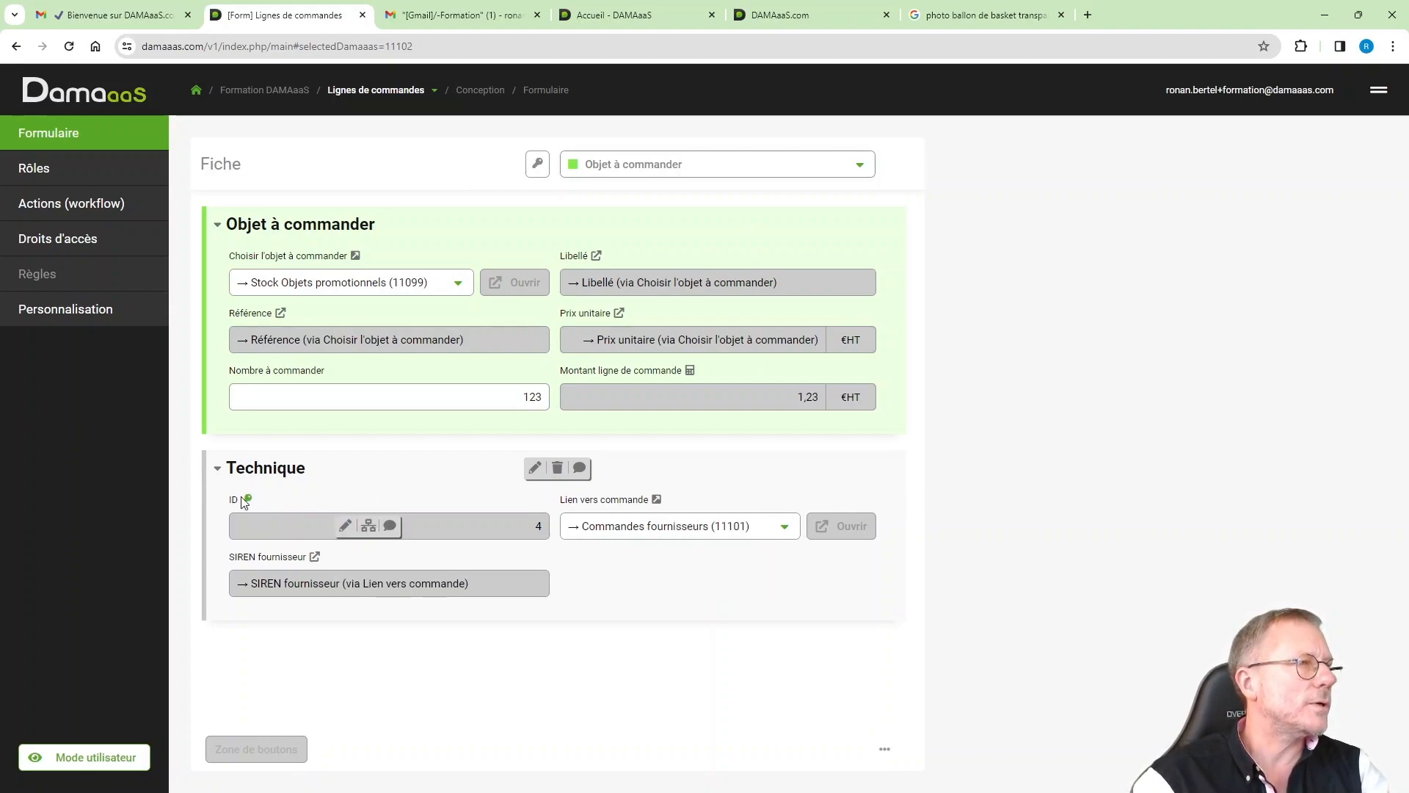
mouse_move(254, 562)
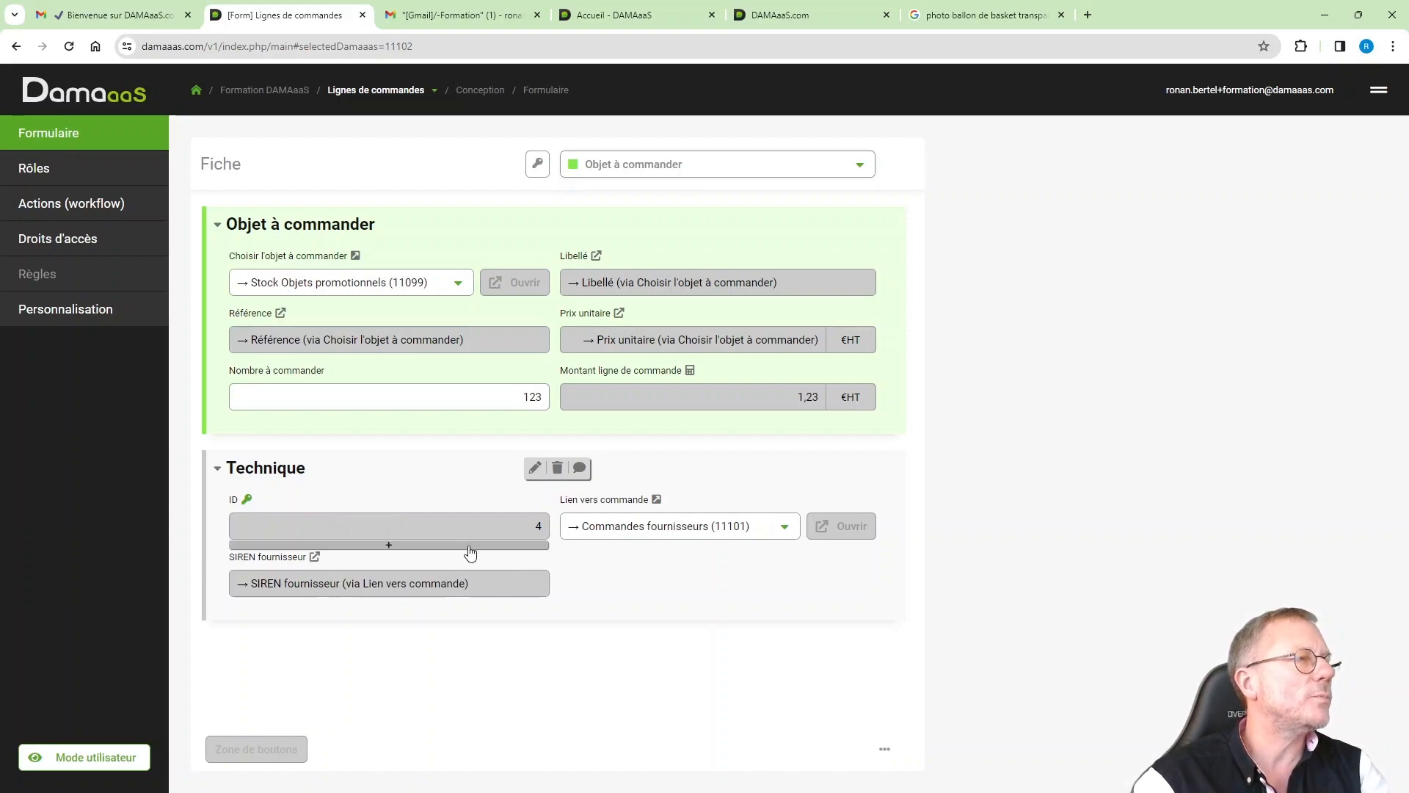
click(468, 546)
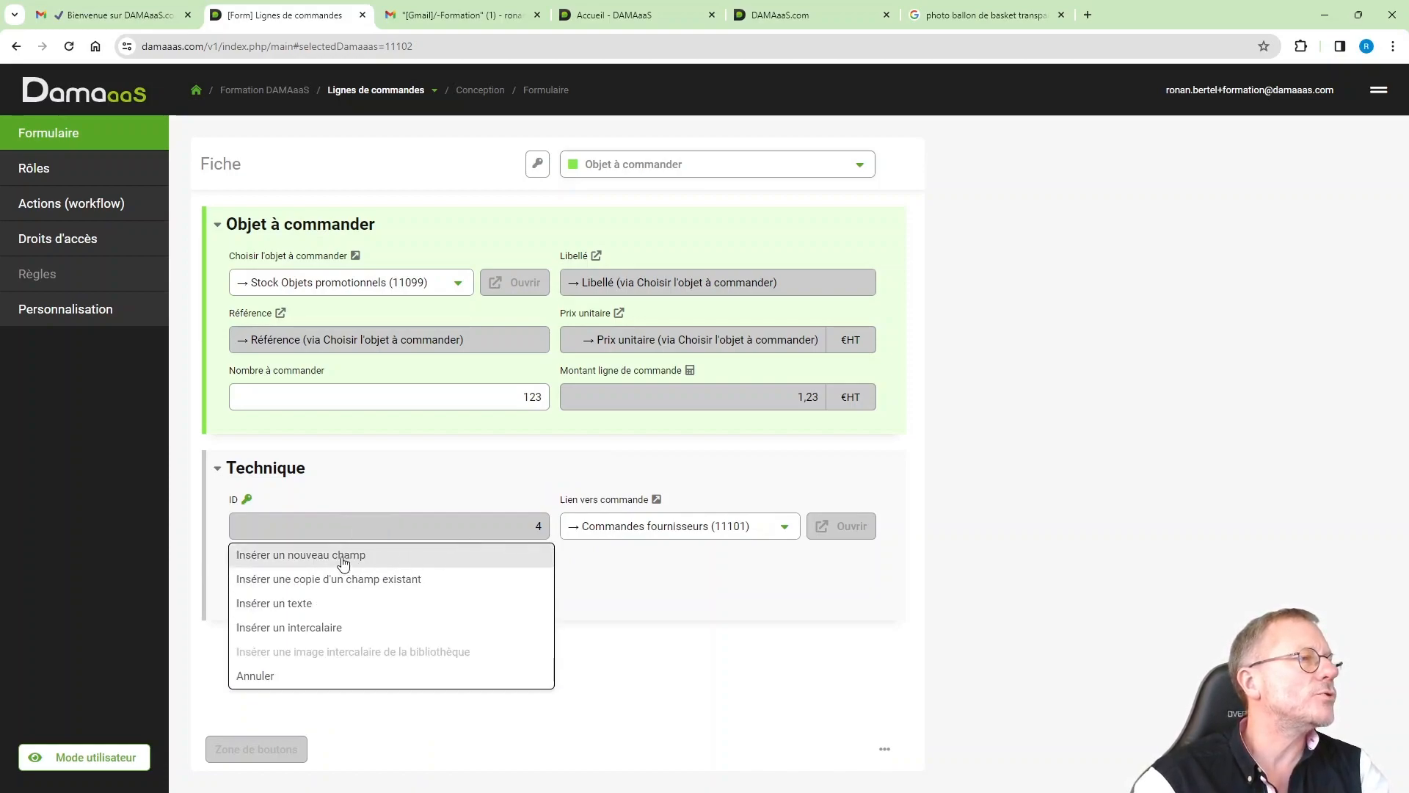
click(312, 605)
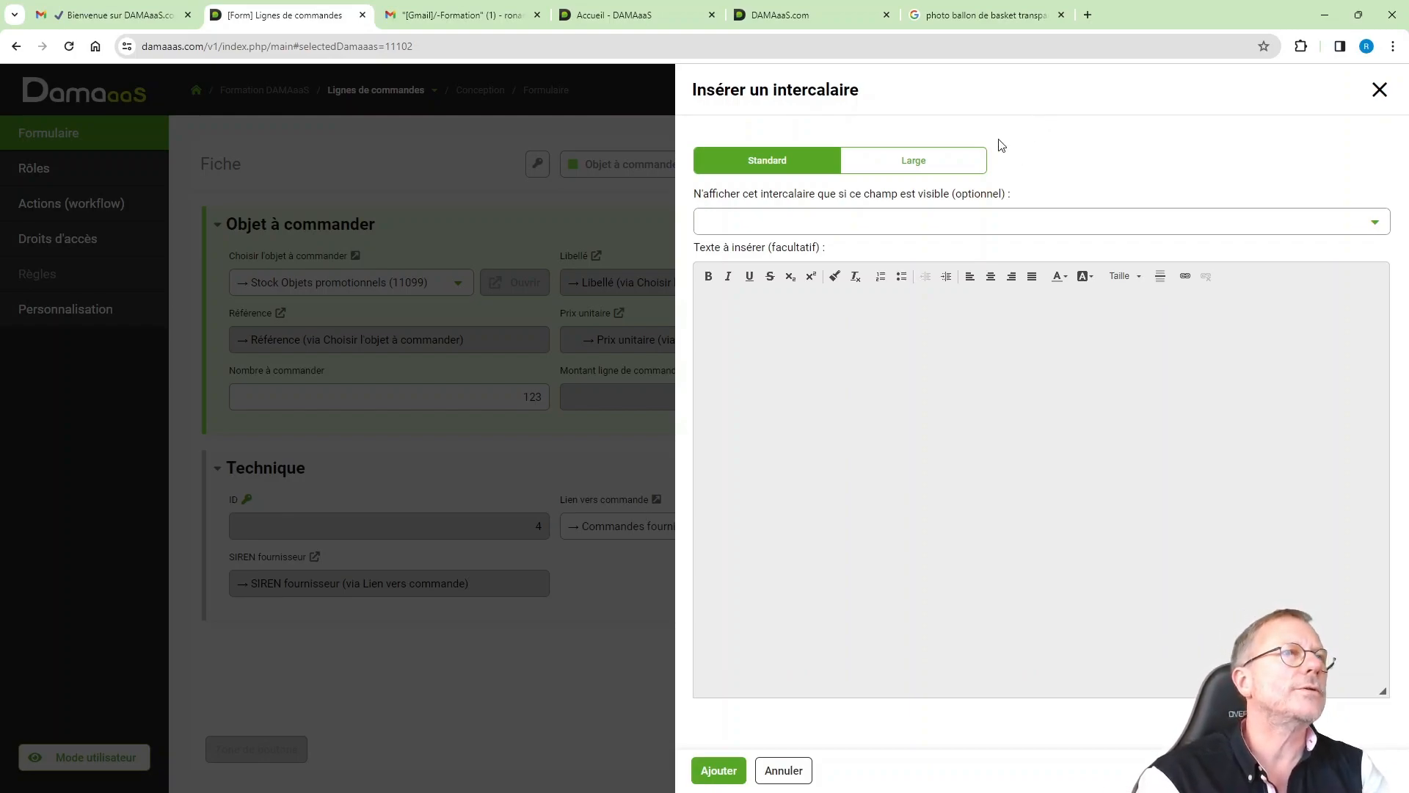
click(931, 160)
click(878, 335)
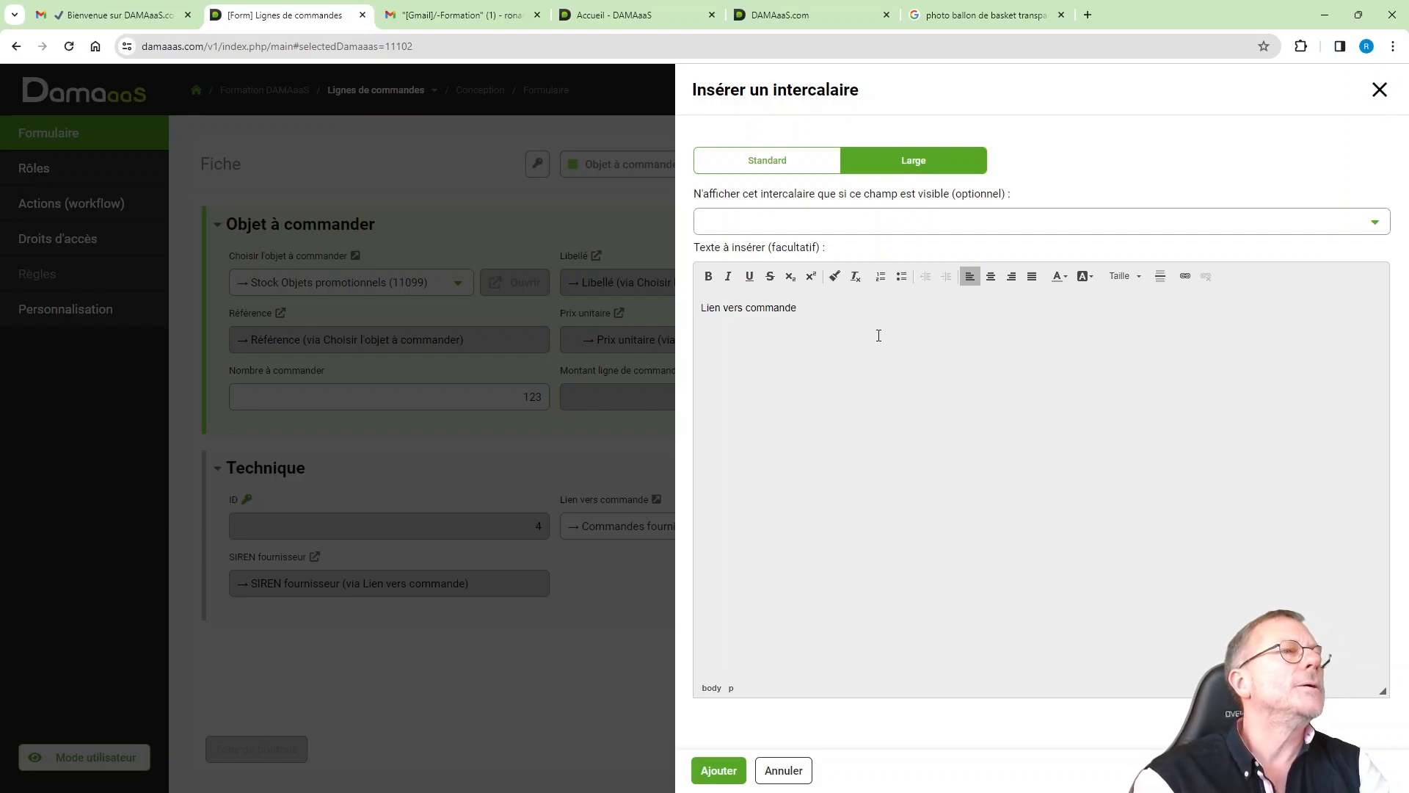
click(1160, 276)
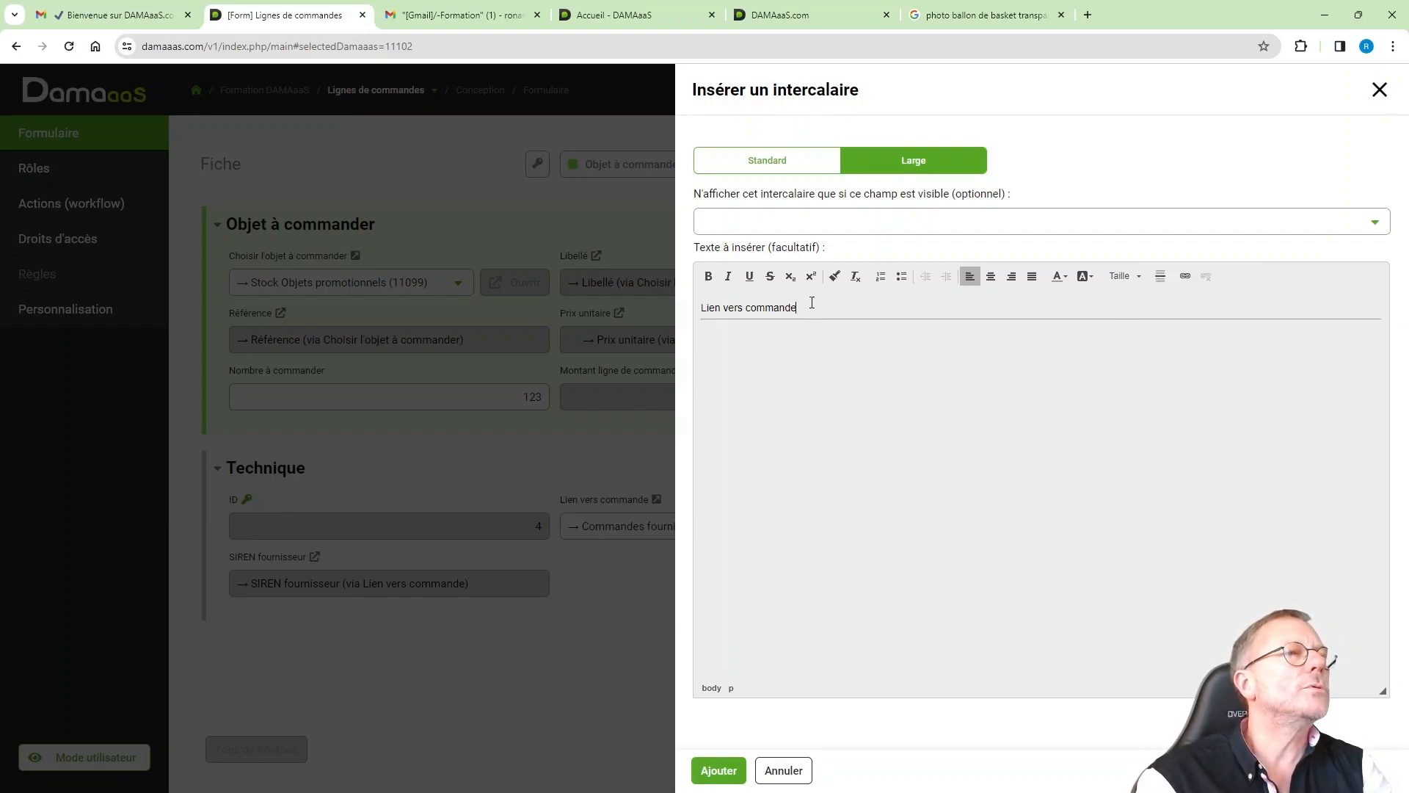
drag(812, 302, 698, 307)
click(708, 276)
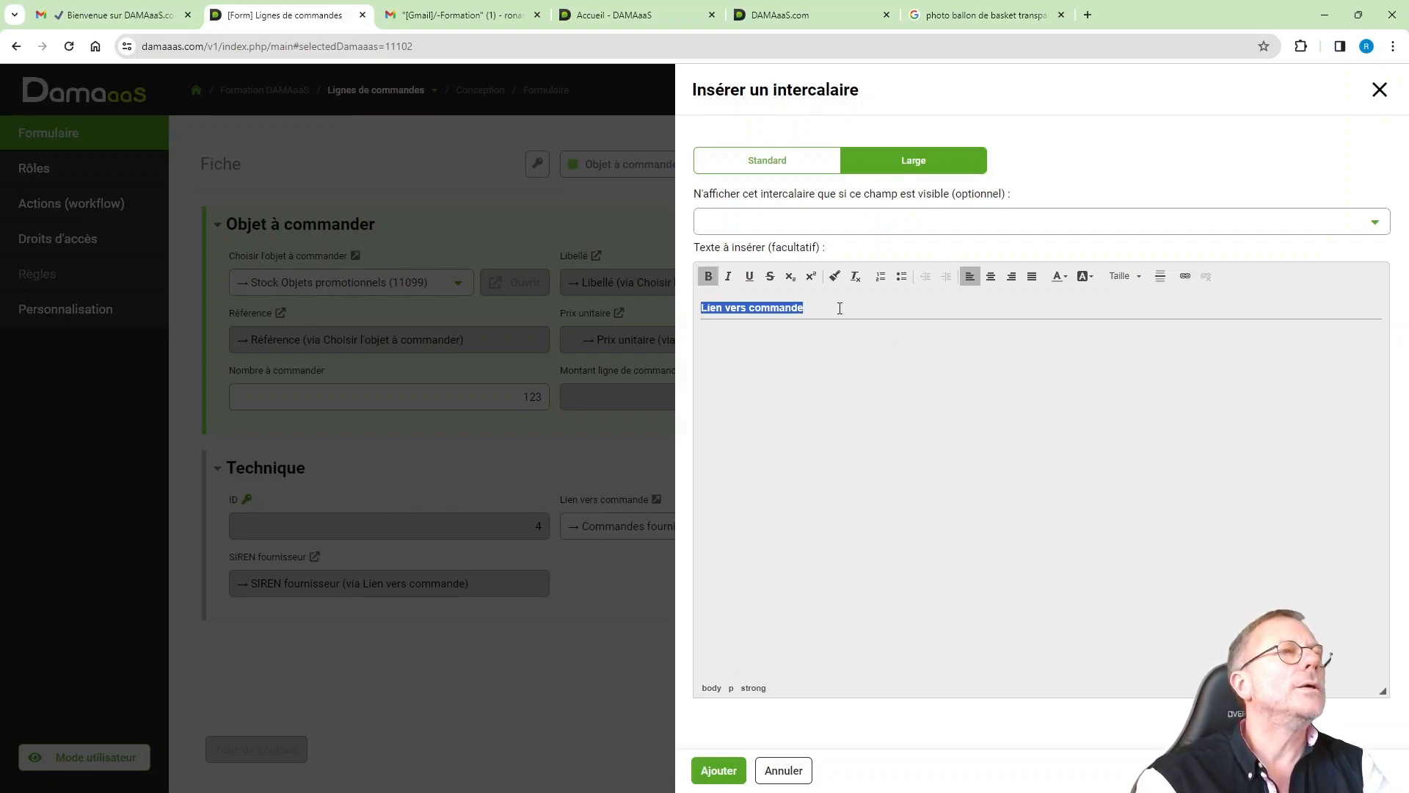
click(718, 770)
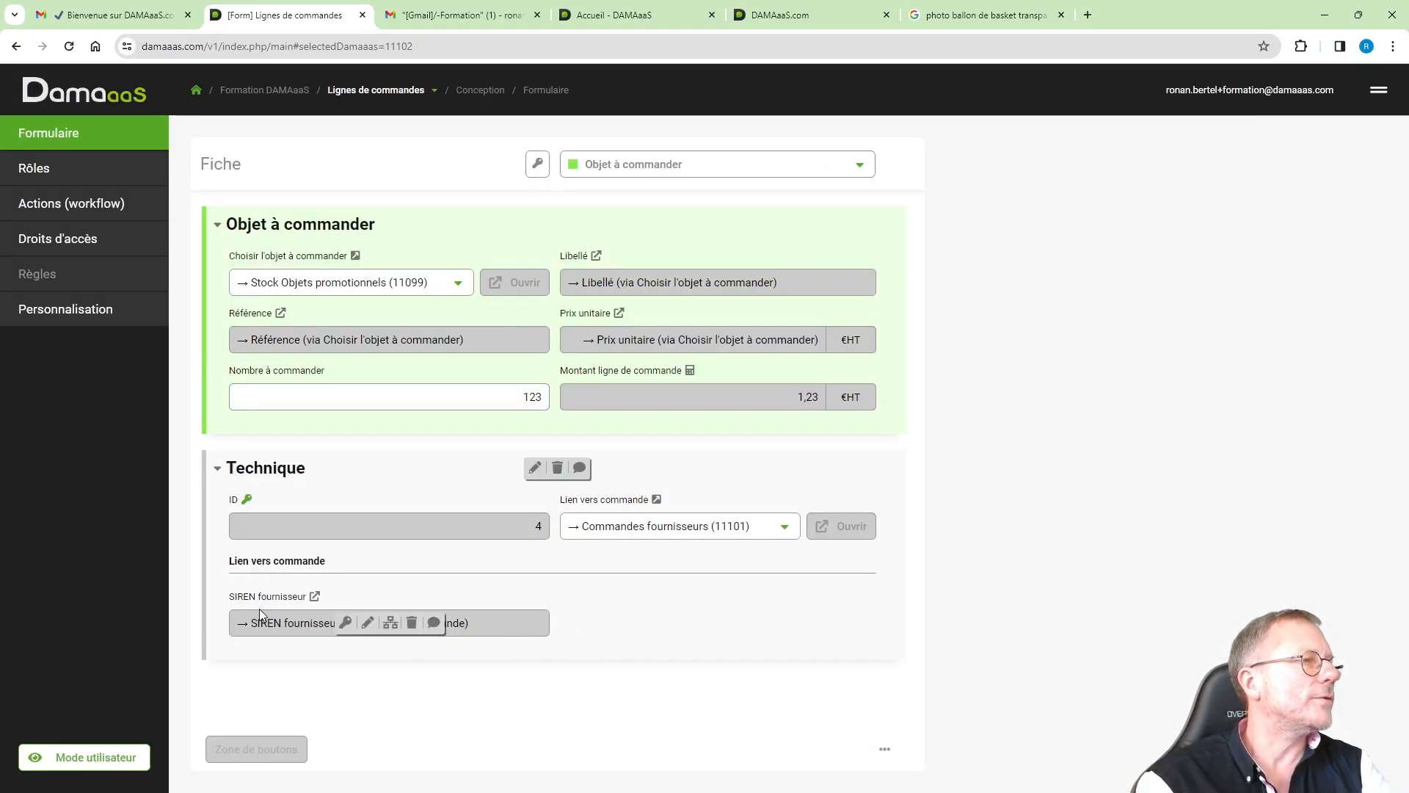
Arrange Lien vers commande and SIREN fournisseur side by side beneath the divider, with Lien vers commande first
drag(258, 605, 617, 614)
drag(605, 499, 364, 614)
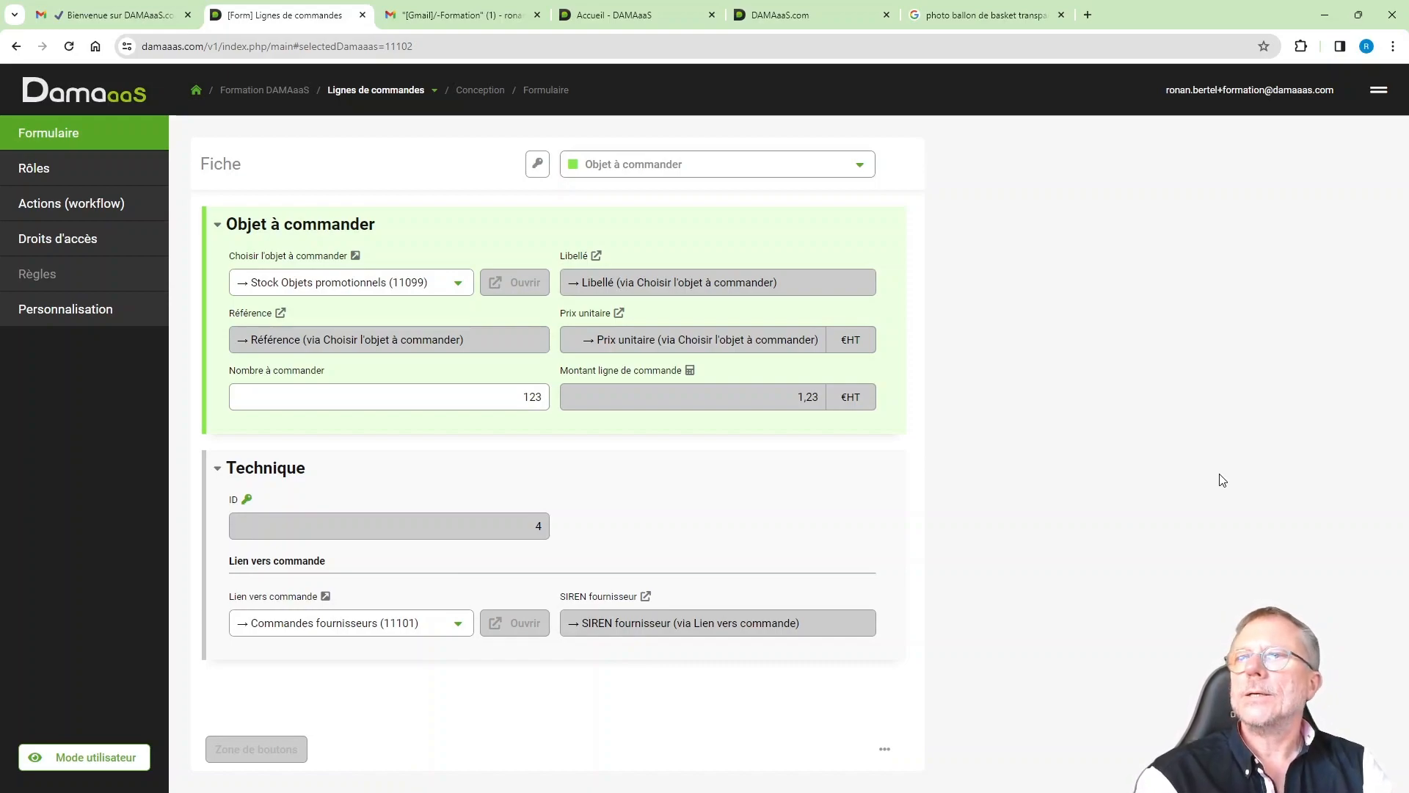
mouse_move(701, 631)
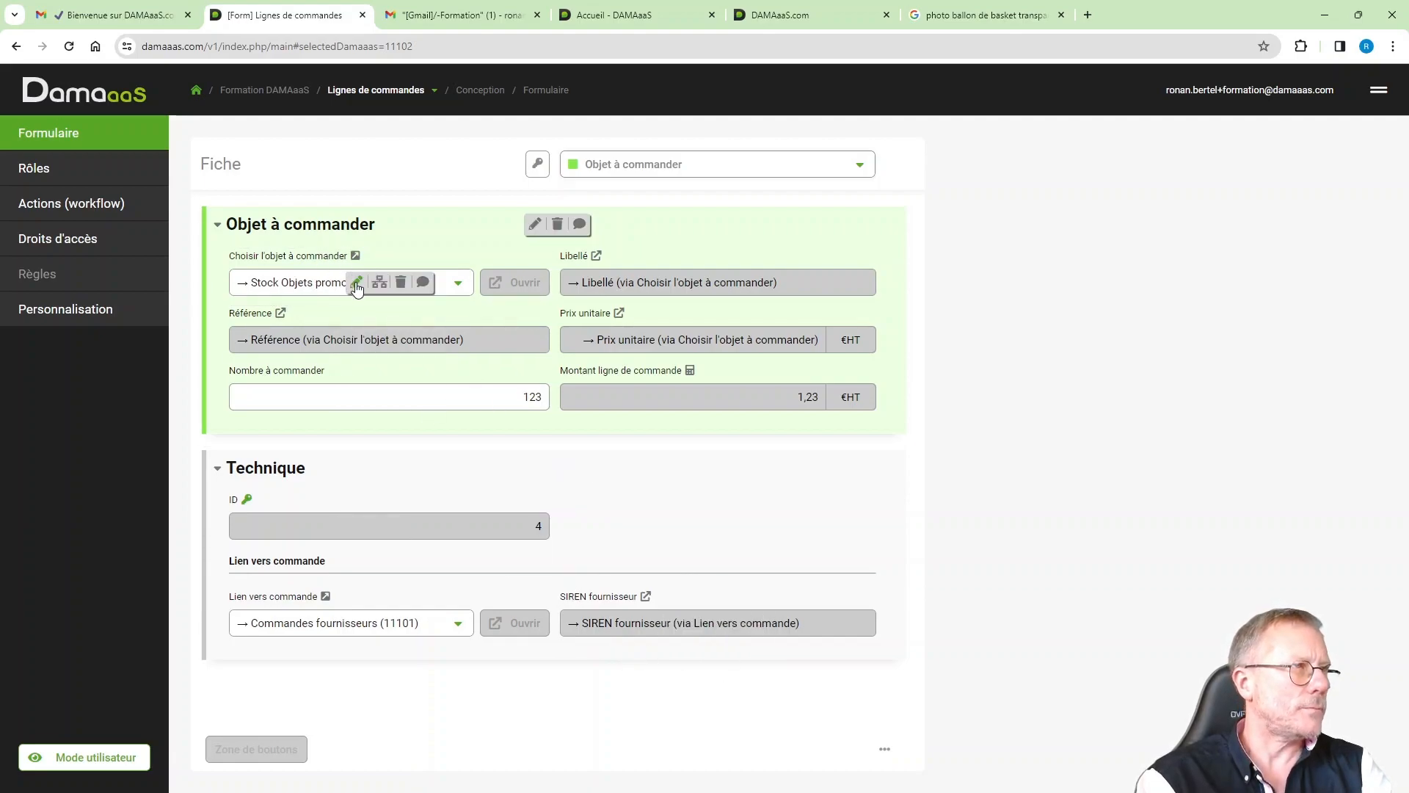
click(358, 288)
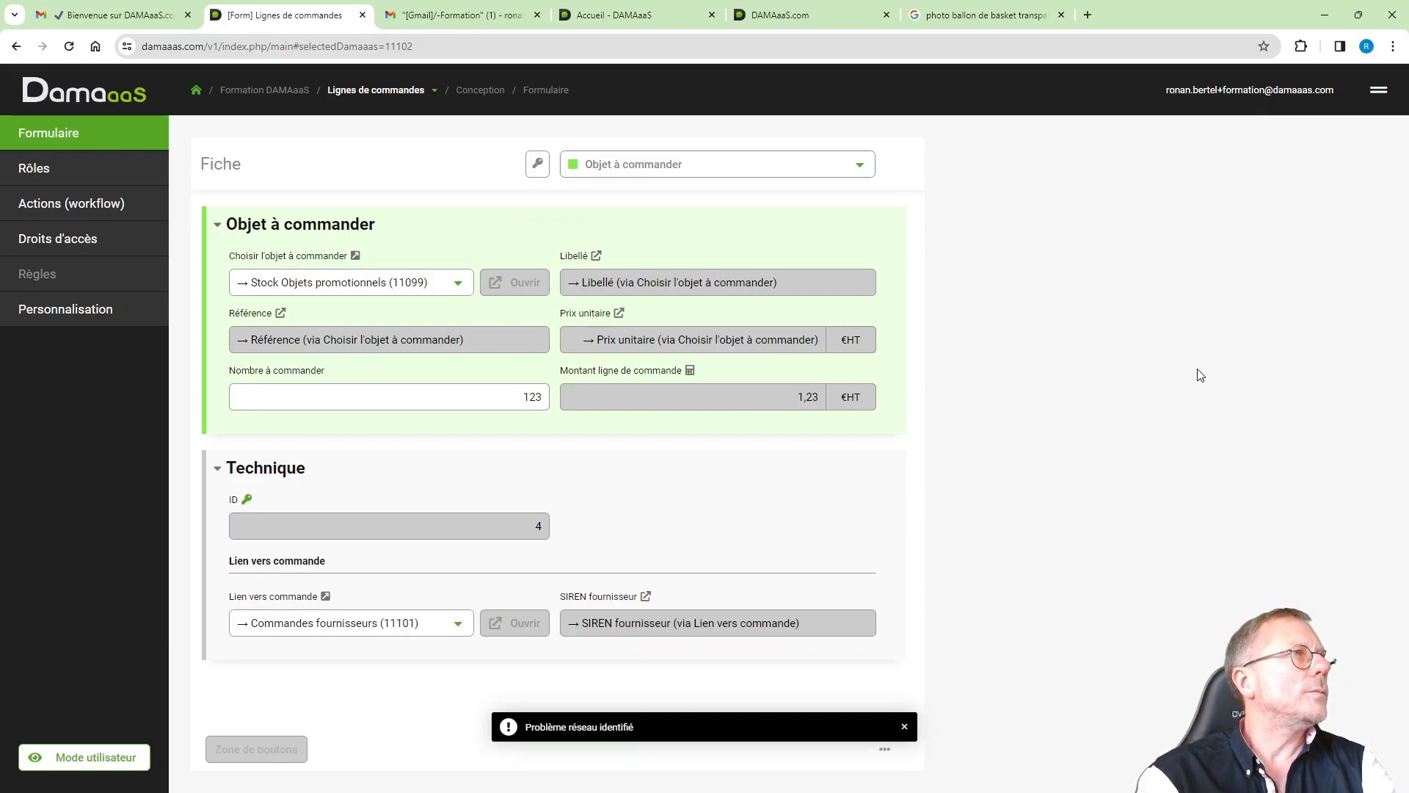
click(749, 152)
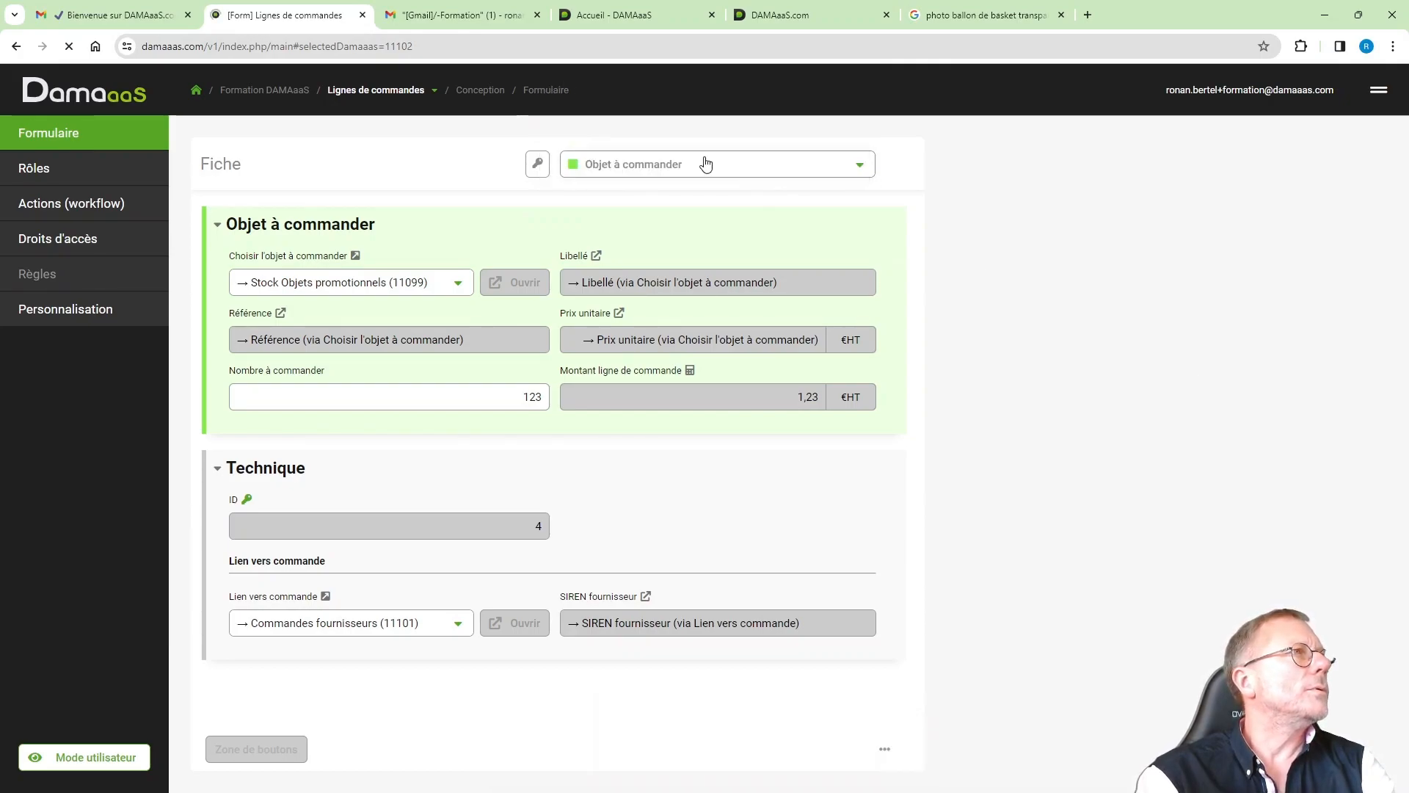
click(95, 757)
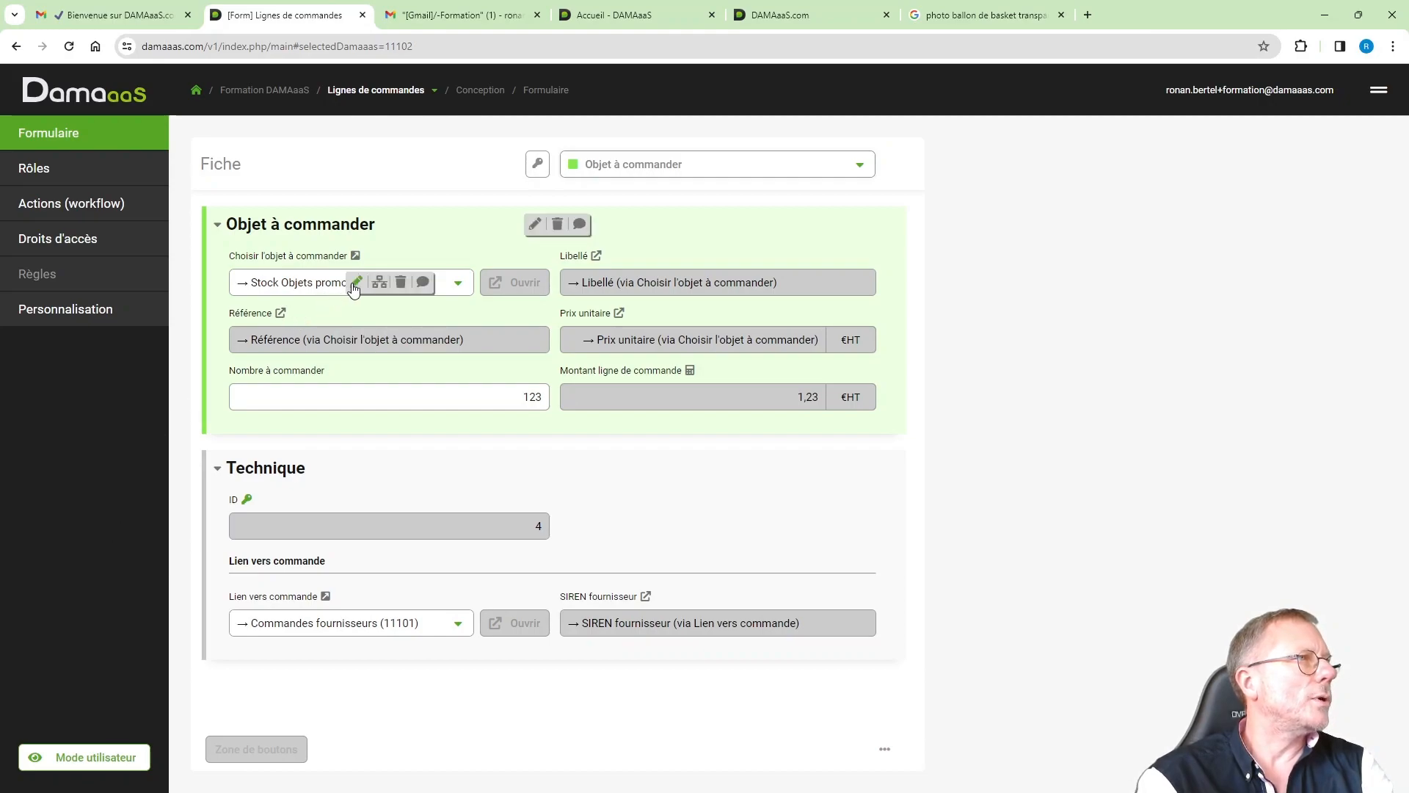
In the Choisir l'objet à commander link field, add SIREN as the second field shown when selecting the linked record
click(355, 287)
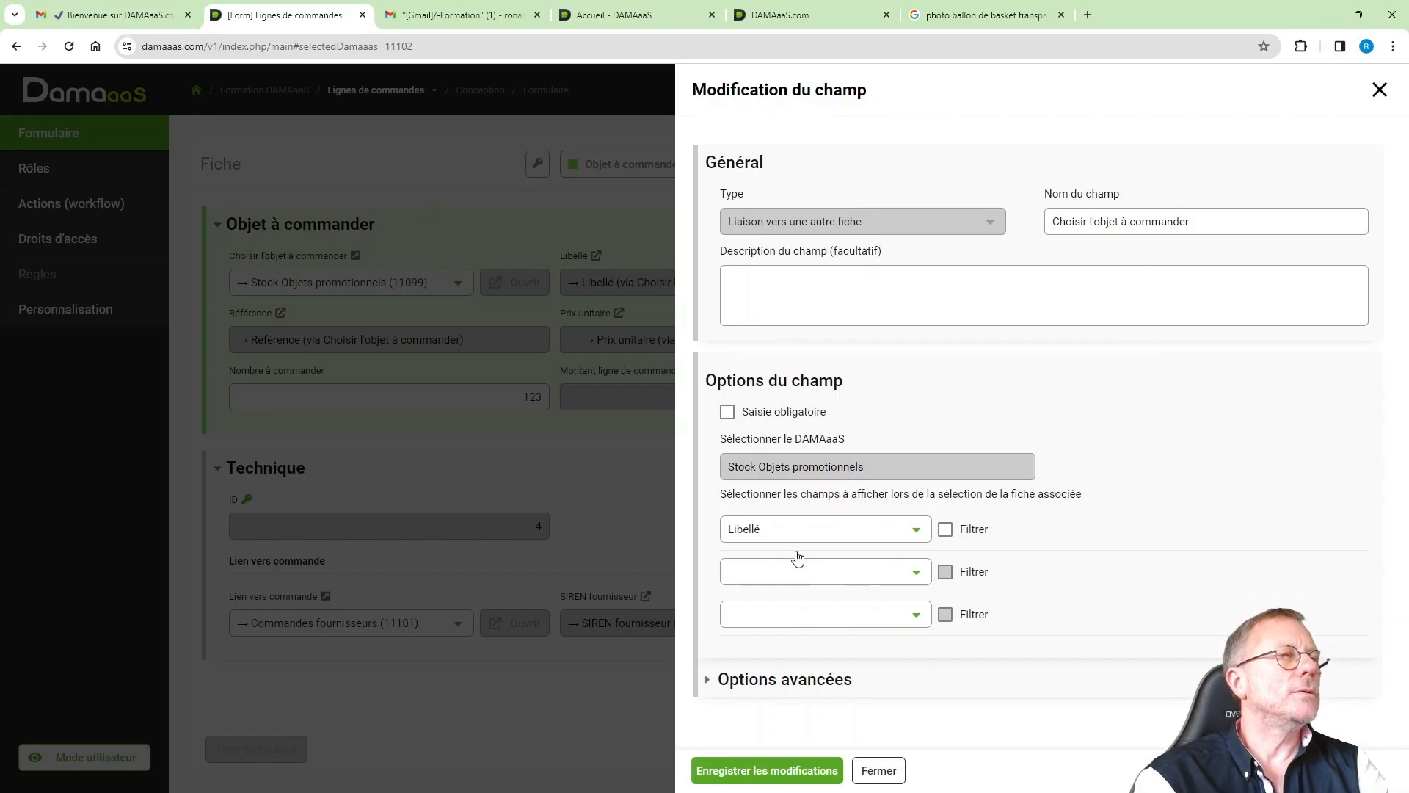
click(781, 579)
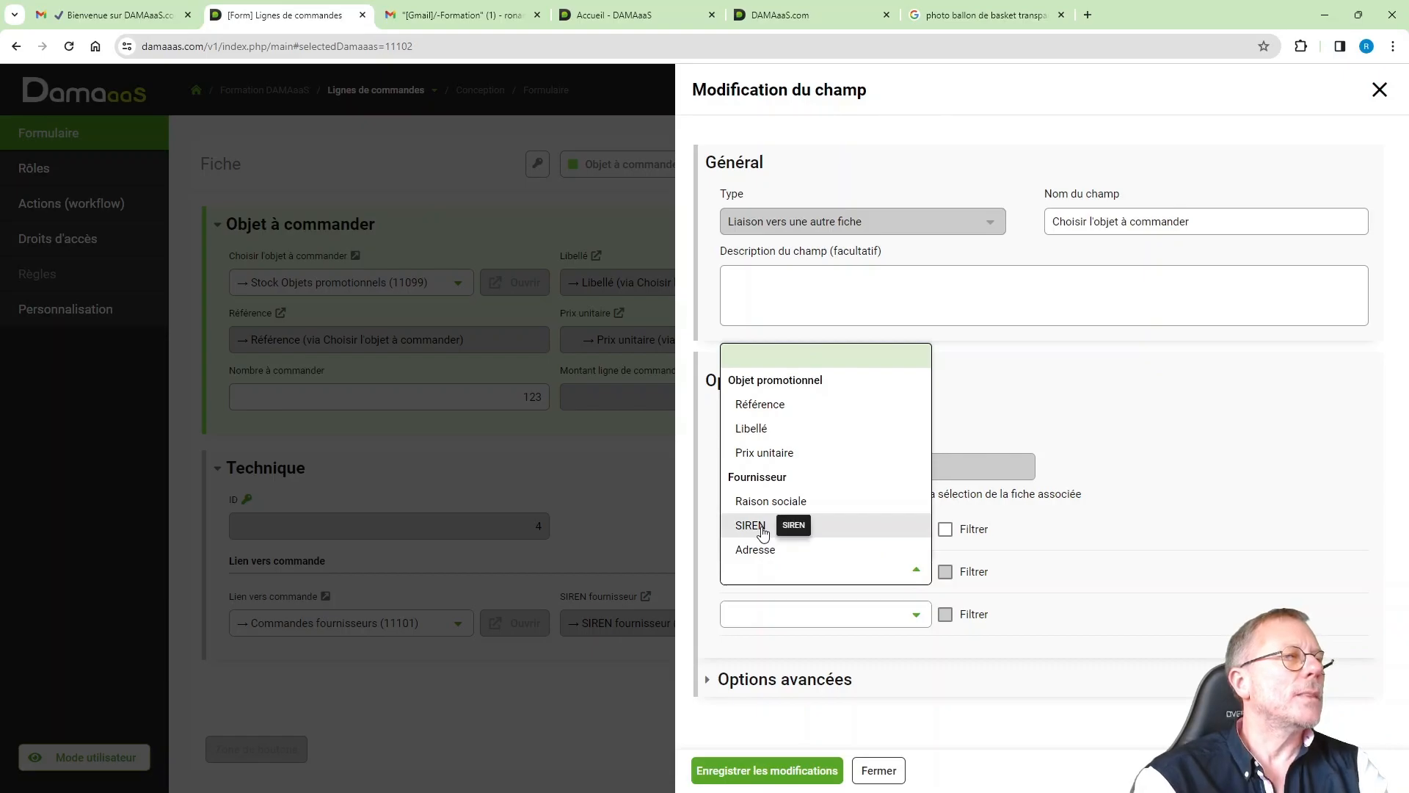
click(763, 534)
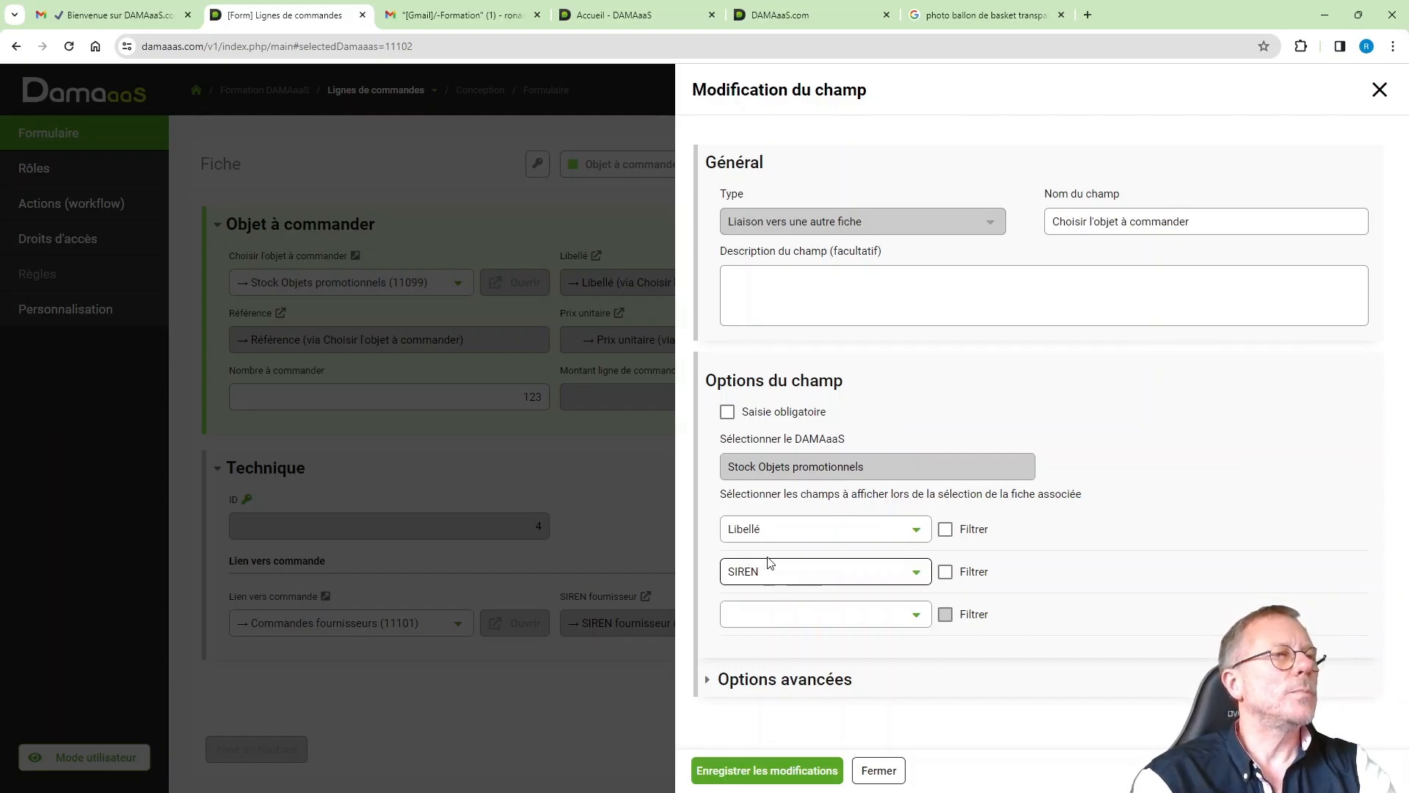
Filter the link's SIREN by the value of the local field SIREN fournisseur, mask this information and save the field changes
click(945, 572)
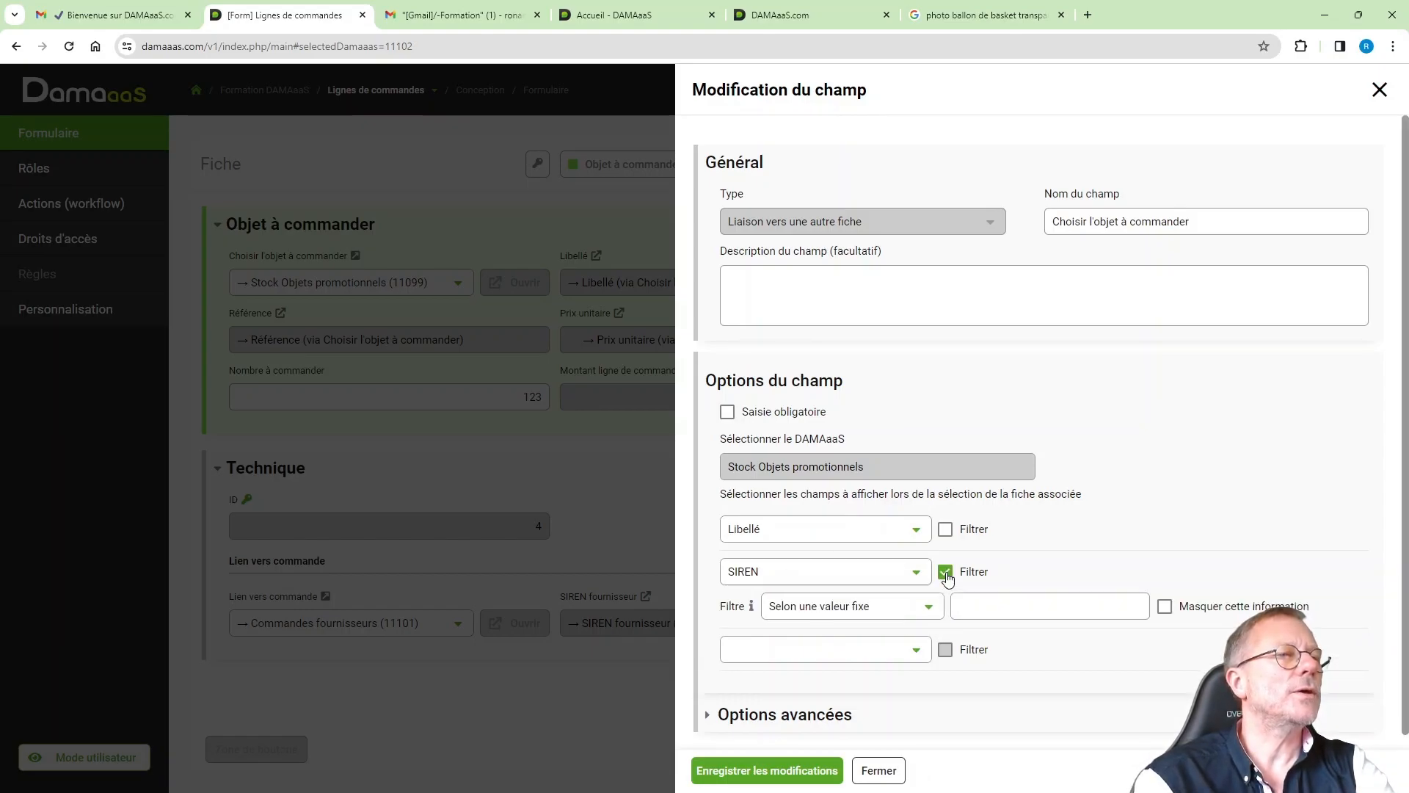
click(833, 613)
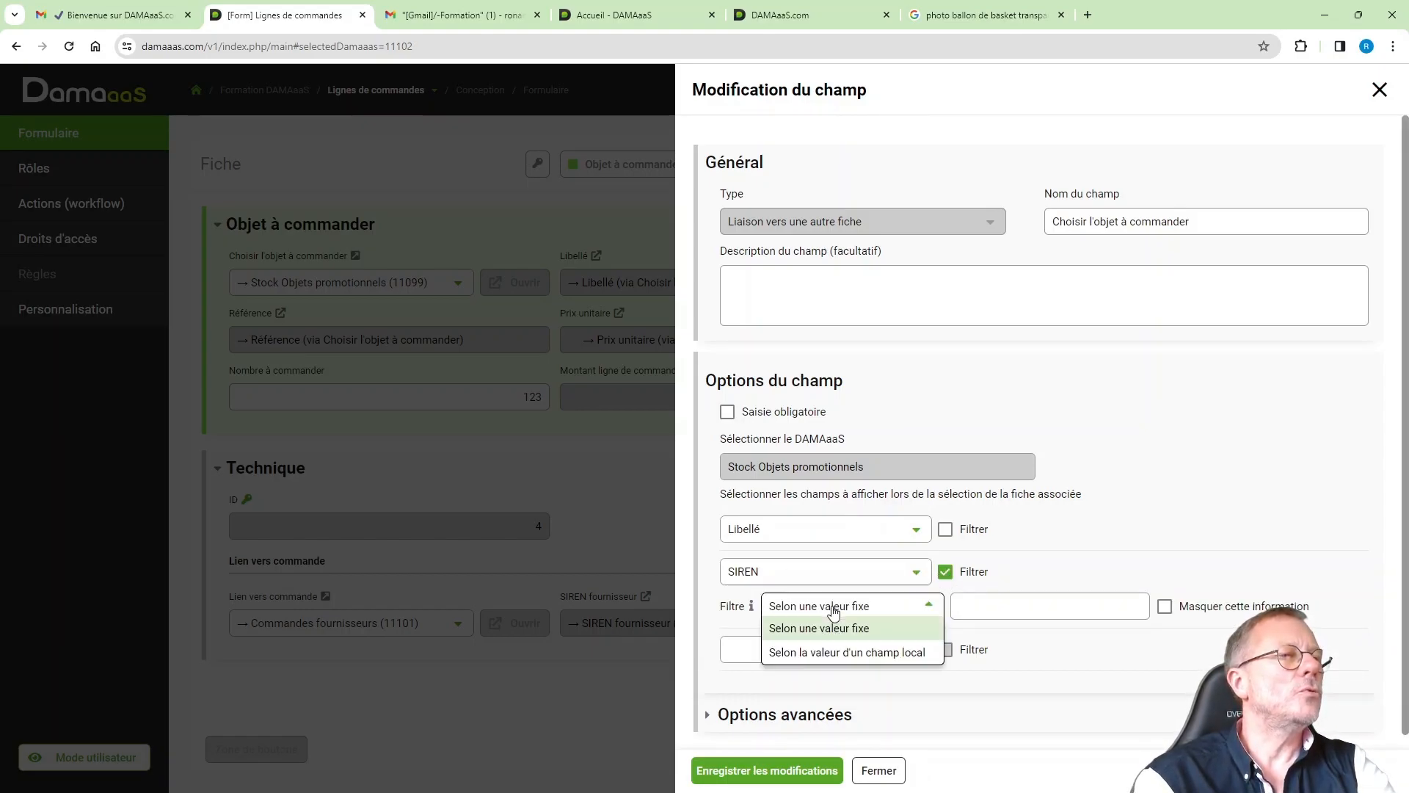
click(879, 654)
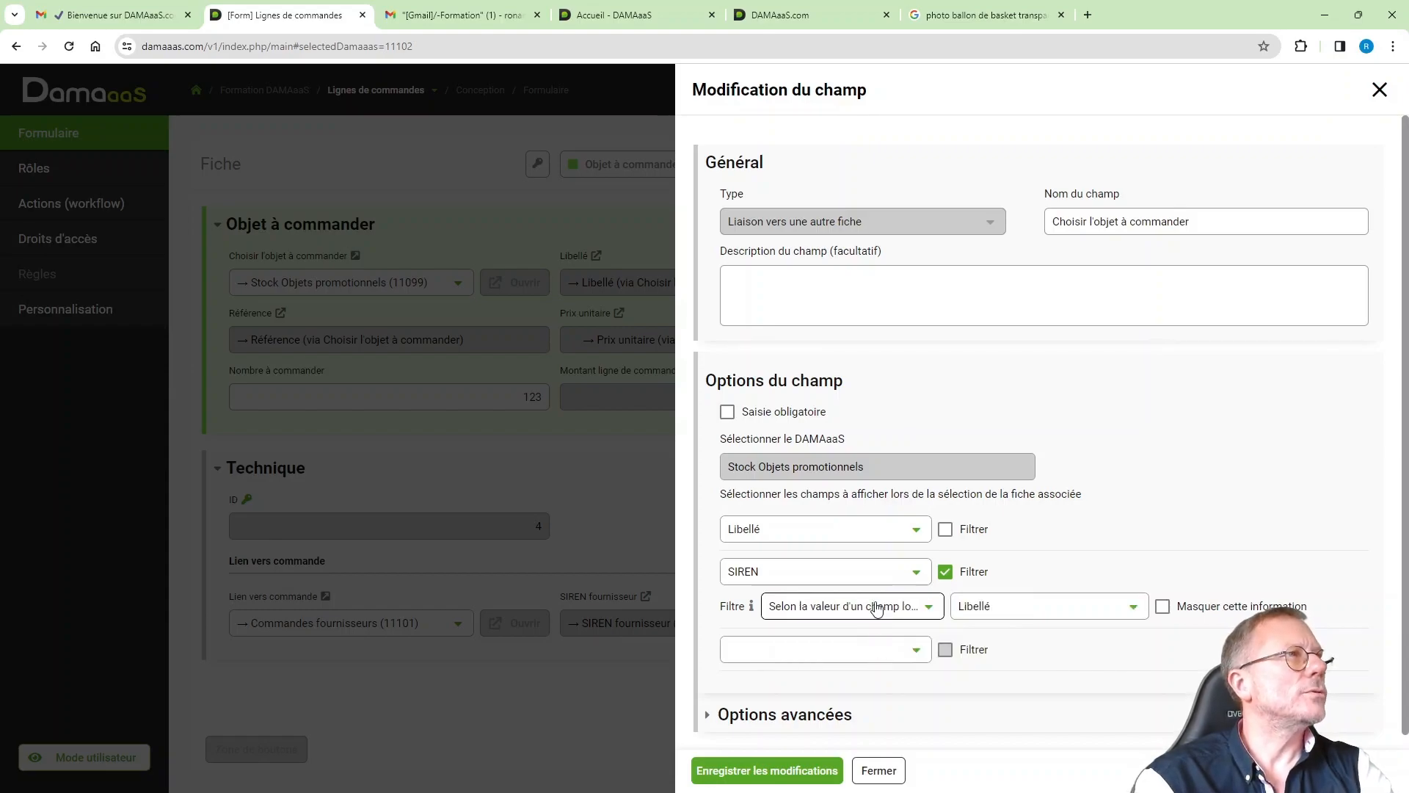
click(1002, 613)
click(1024, 585)
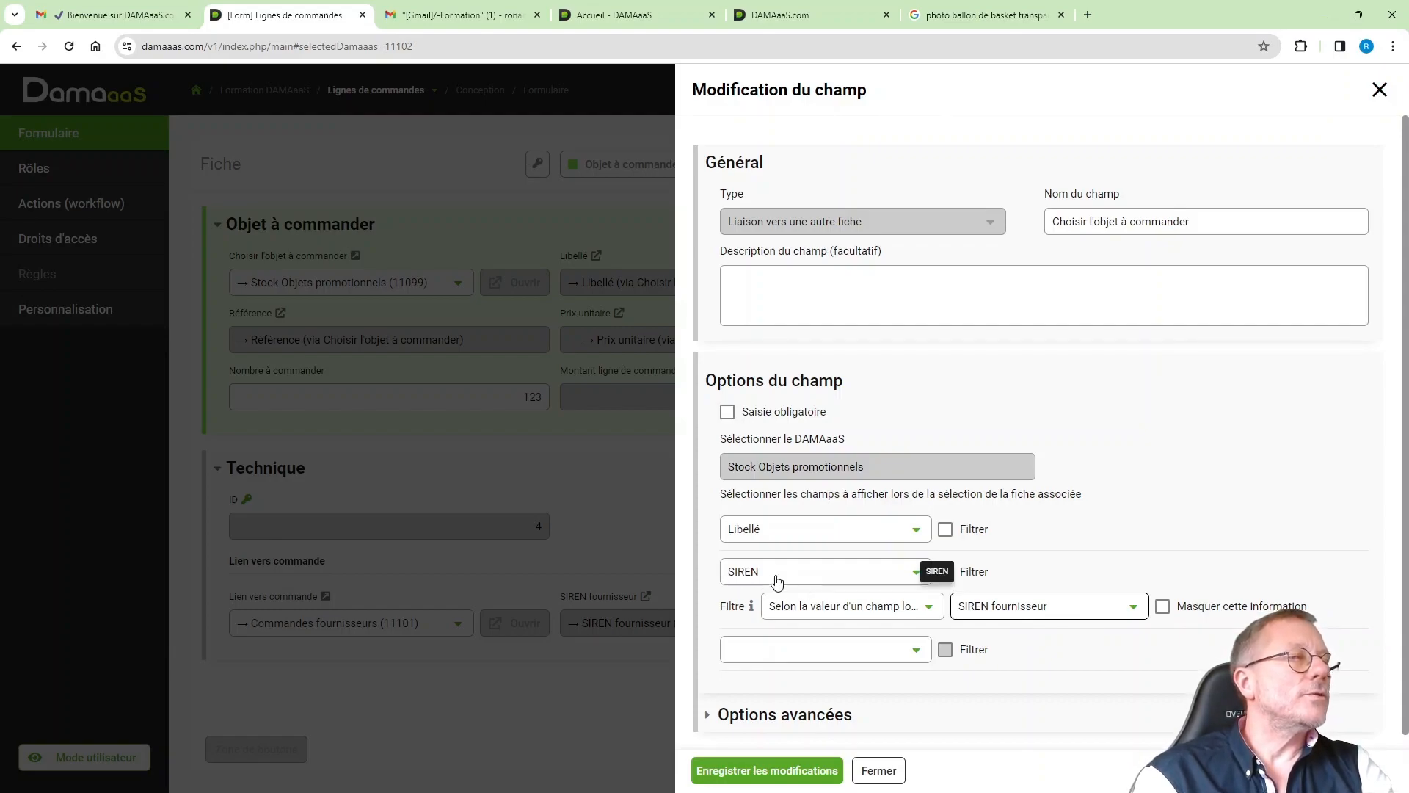
click(1163, 608)
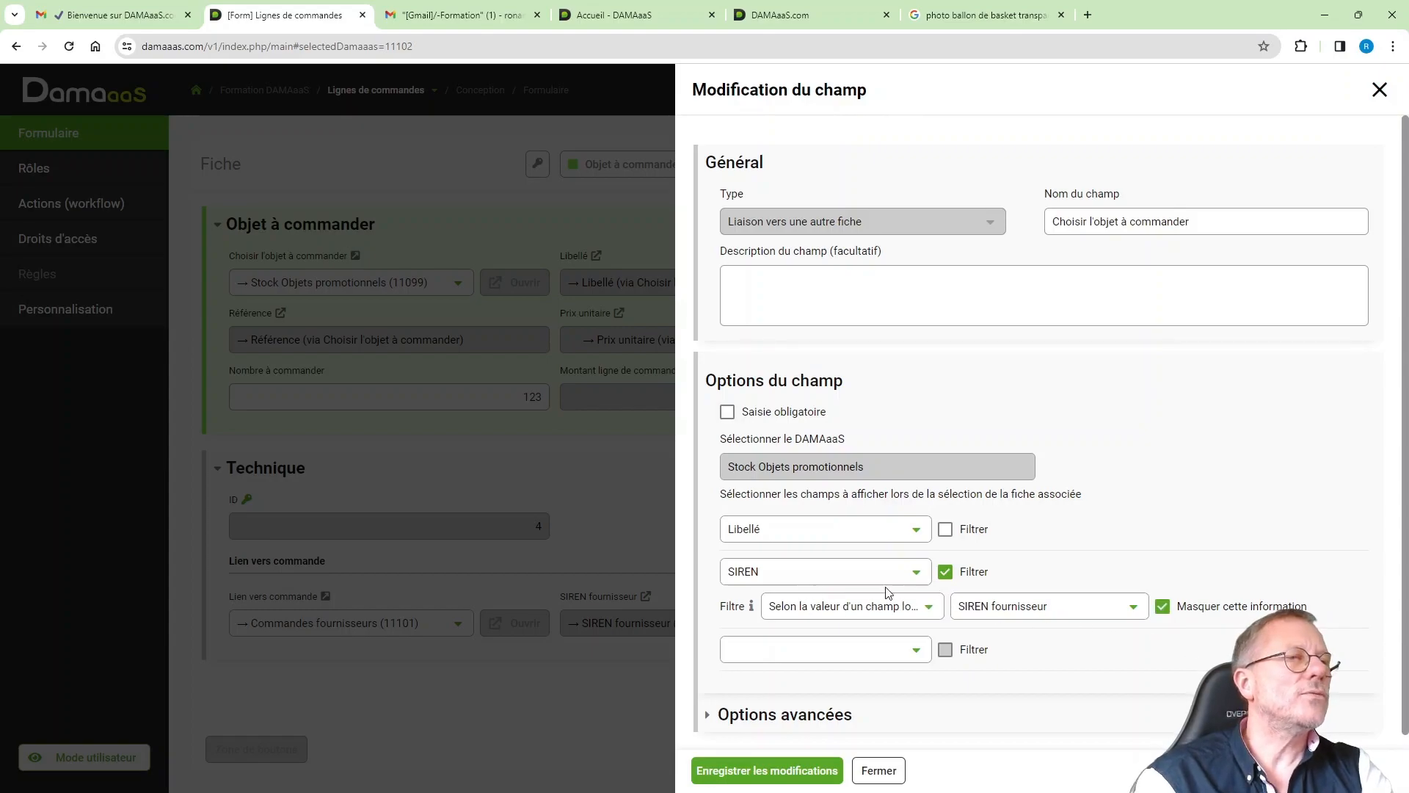
click(780, 777)
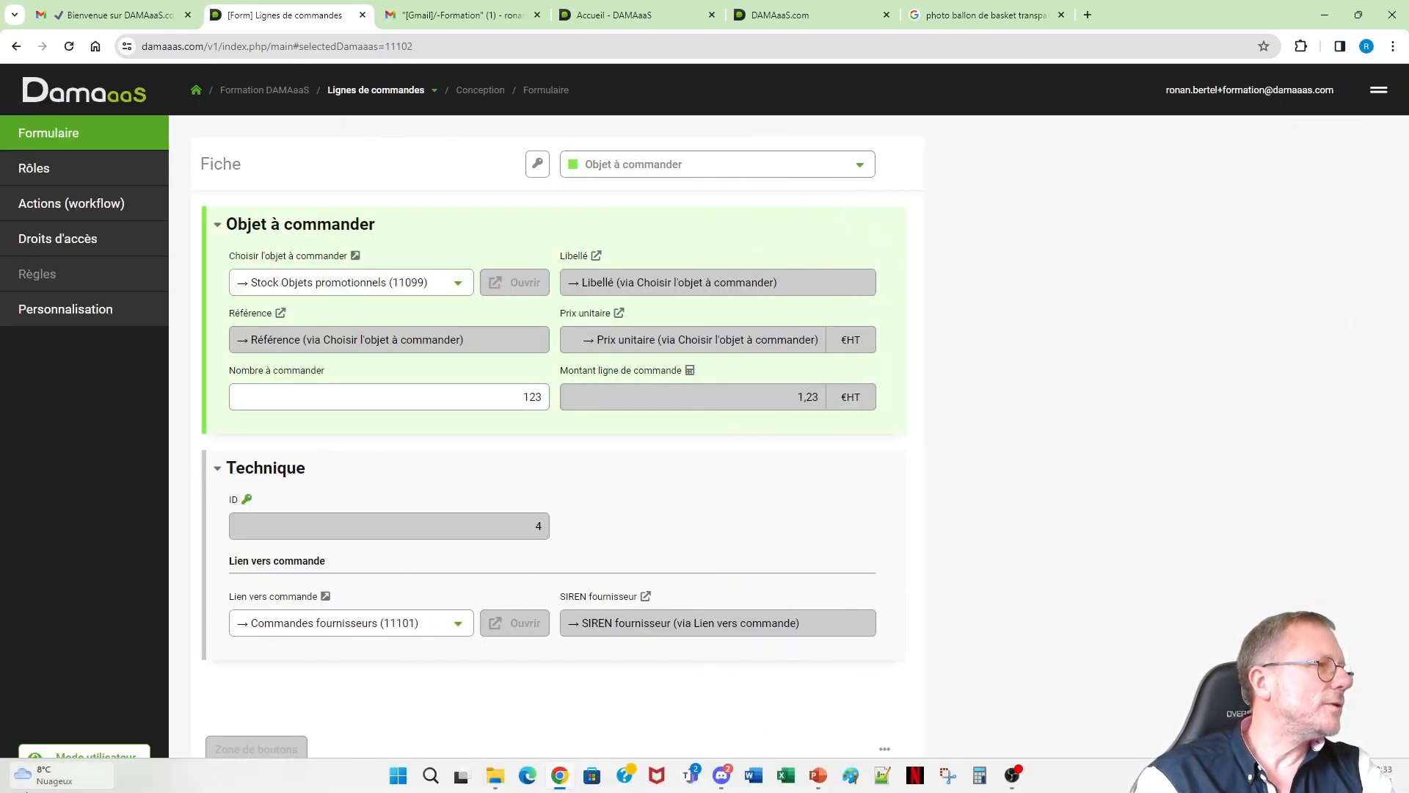
Switch to the Commandes fournisseurs module and open its list of records in user mode
click(406, 93)
click(419, 116)
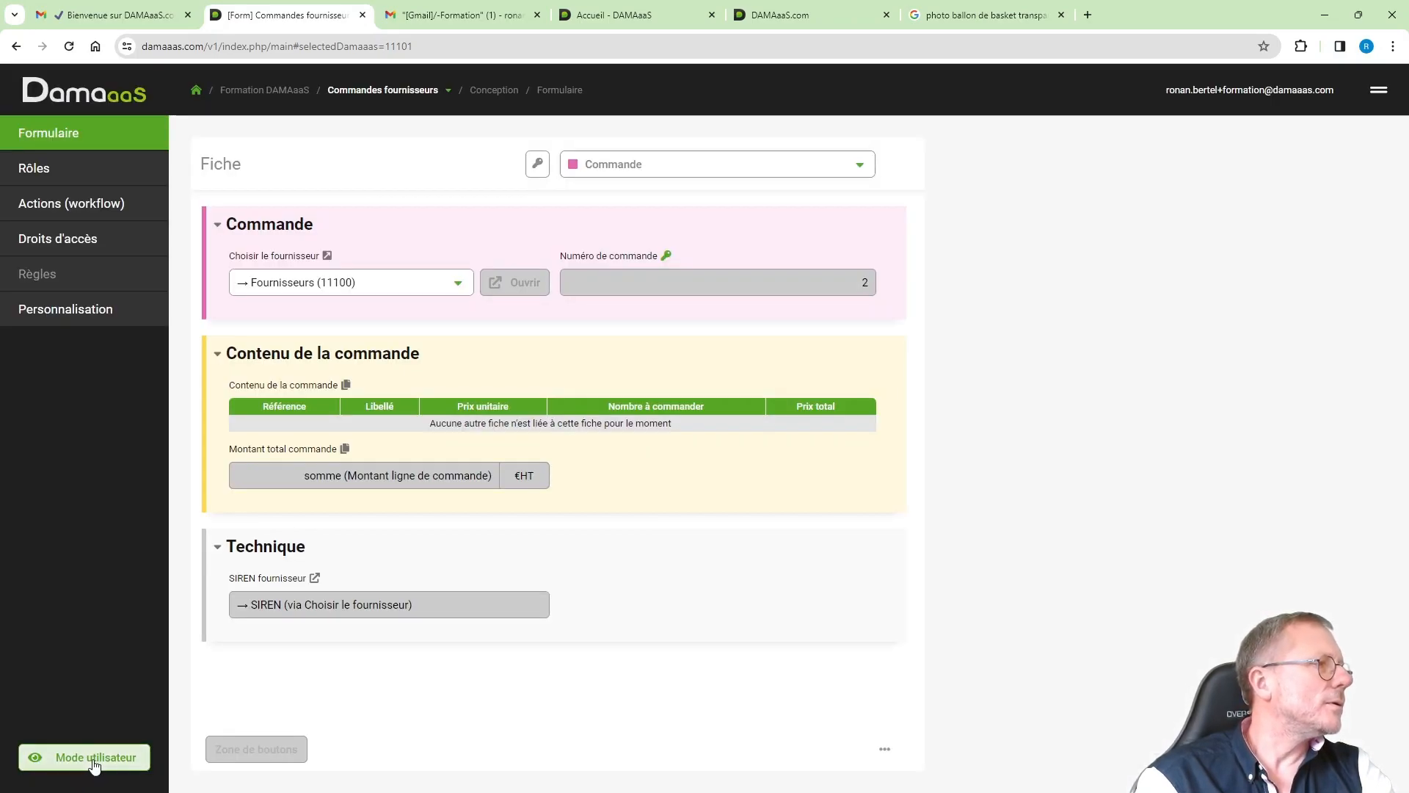
click(91, 759)
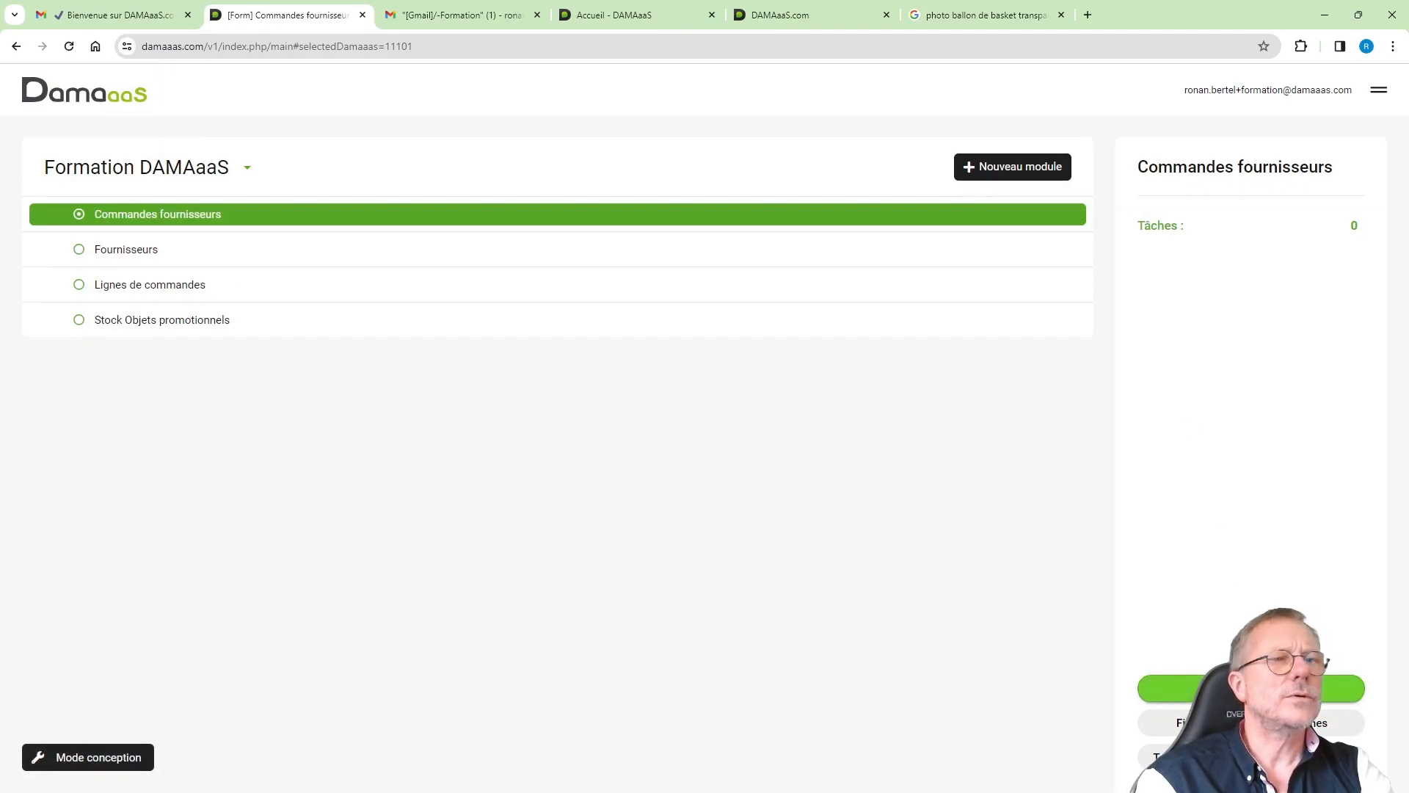
click(1176, 724)
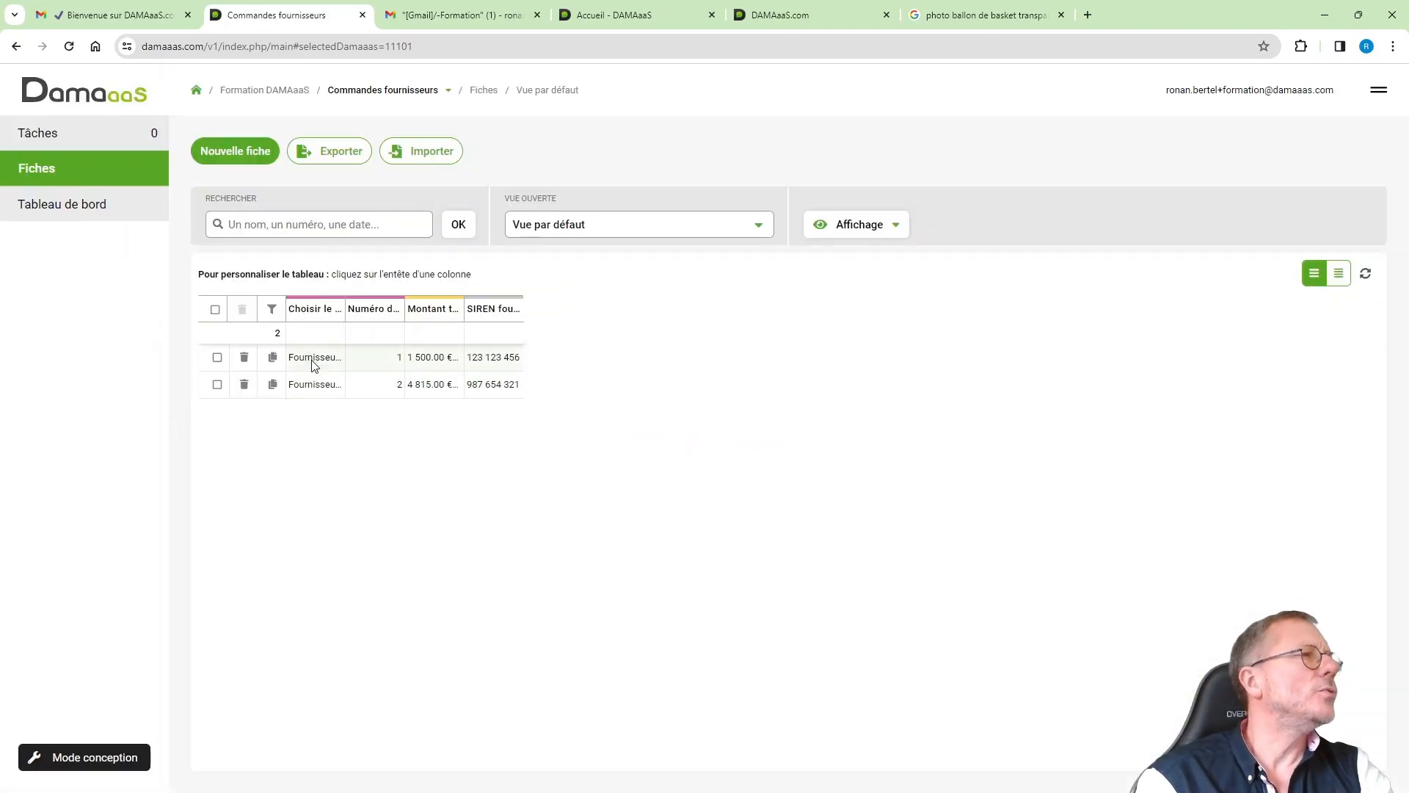
In order 1, start a new order line to check which objects are offered for Fournisseur jeux de société, and close it unsaved
click(311, 359)
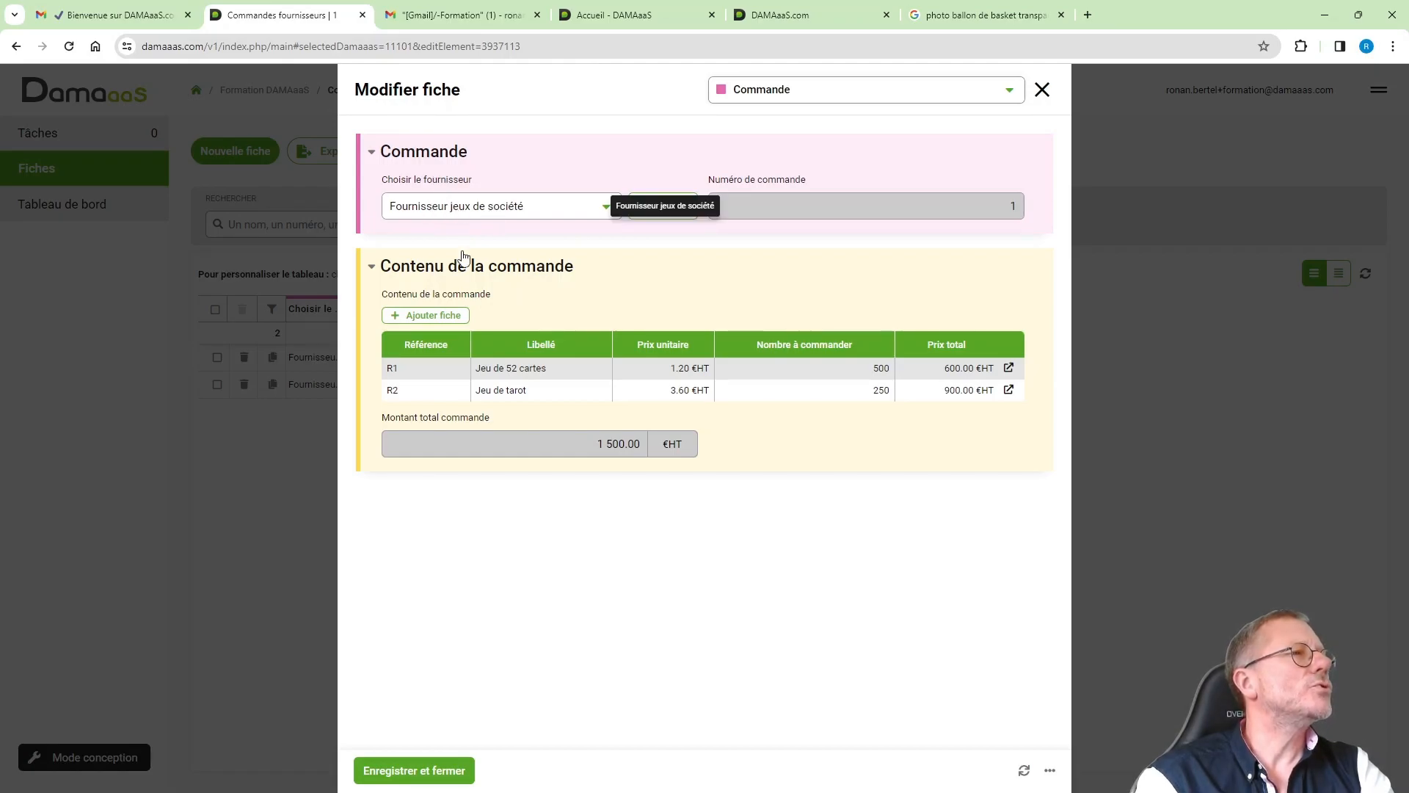
click(431, 317)
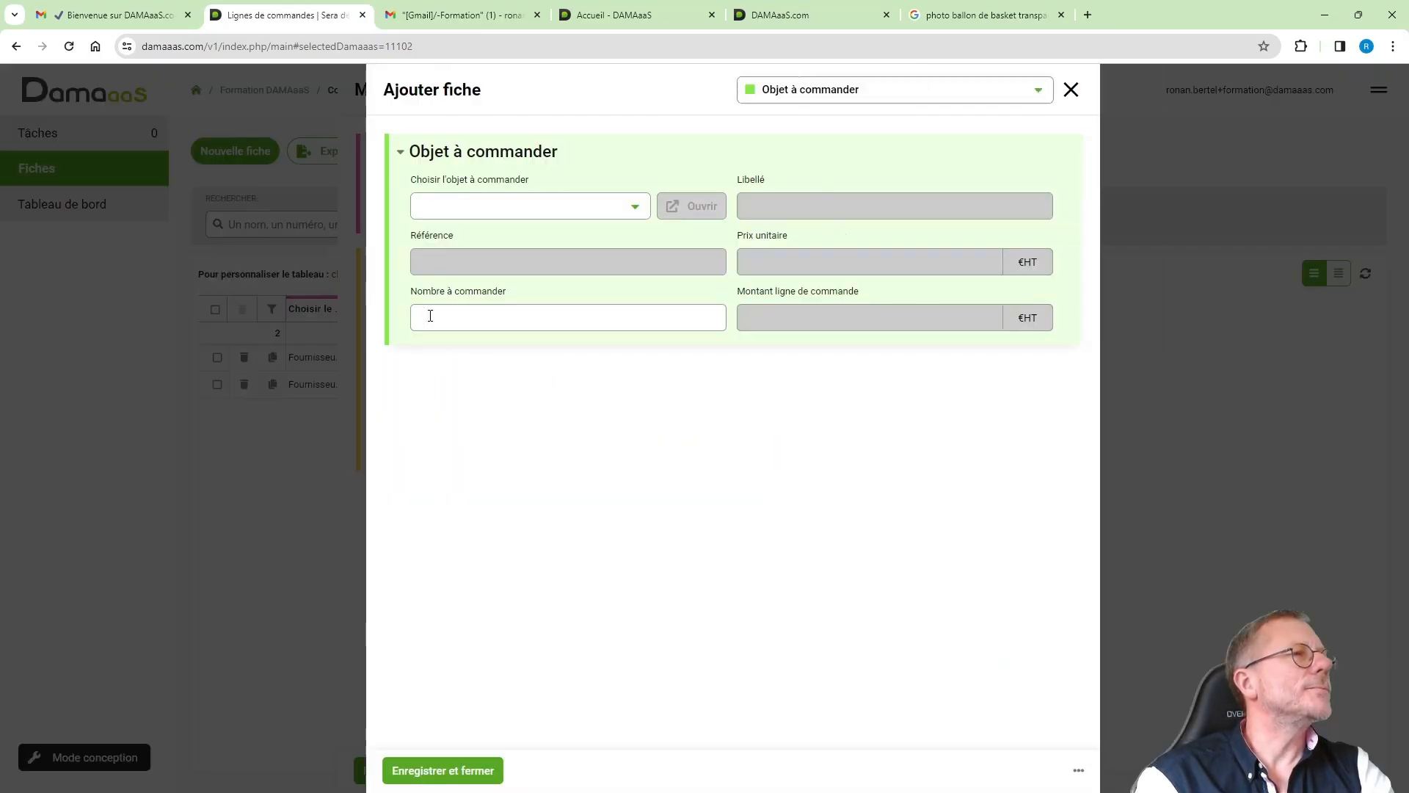
click(494, 210)
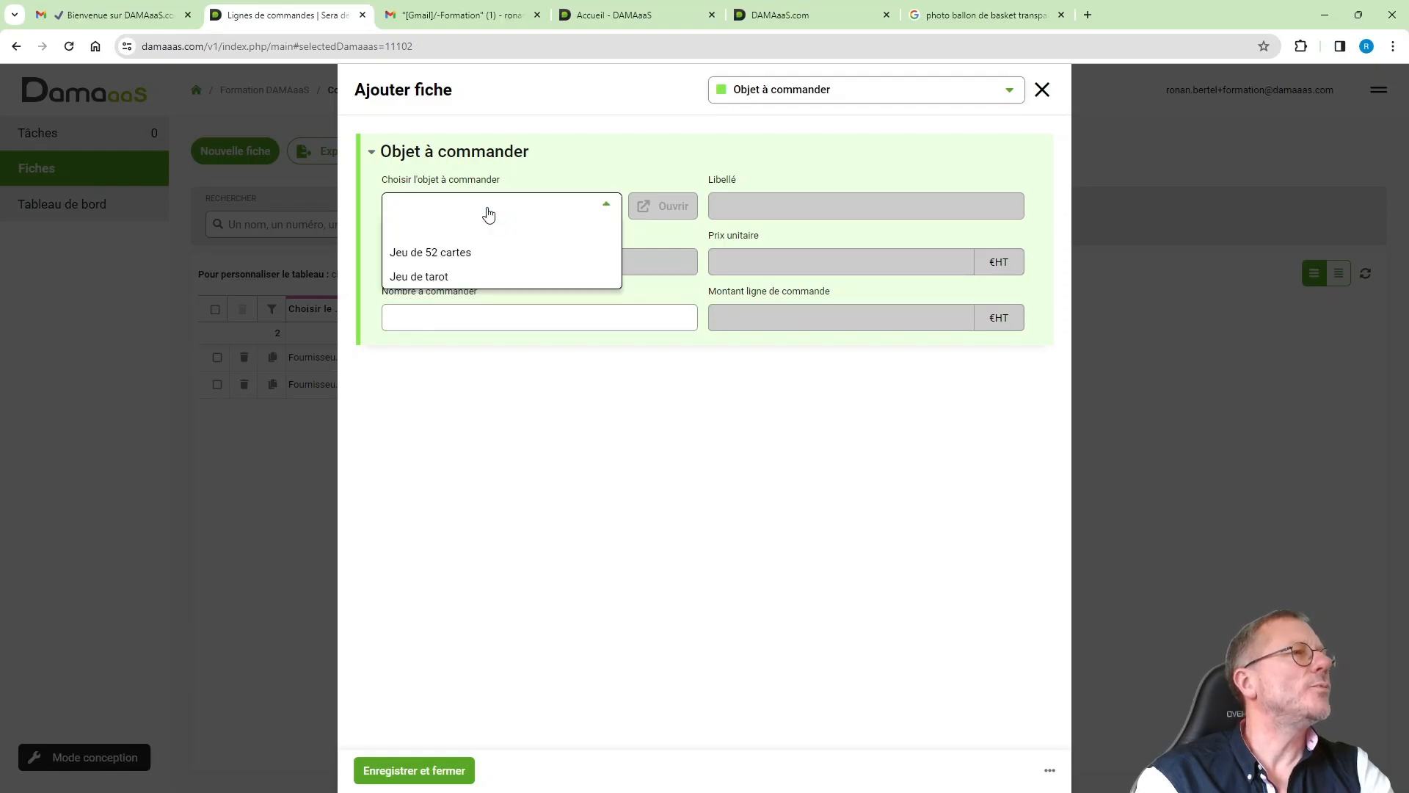
click(267, 518)
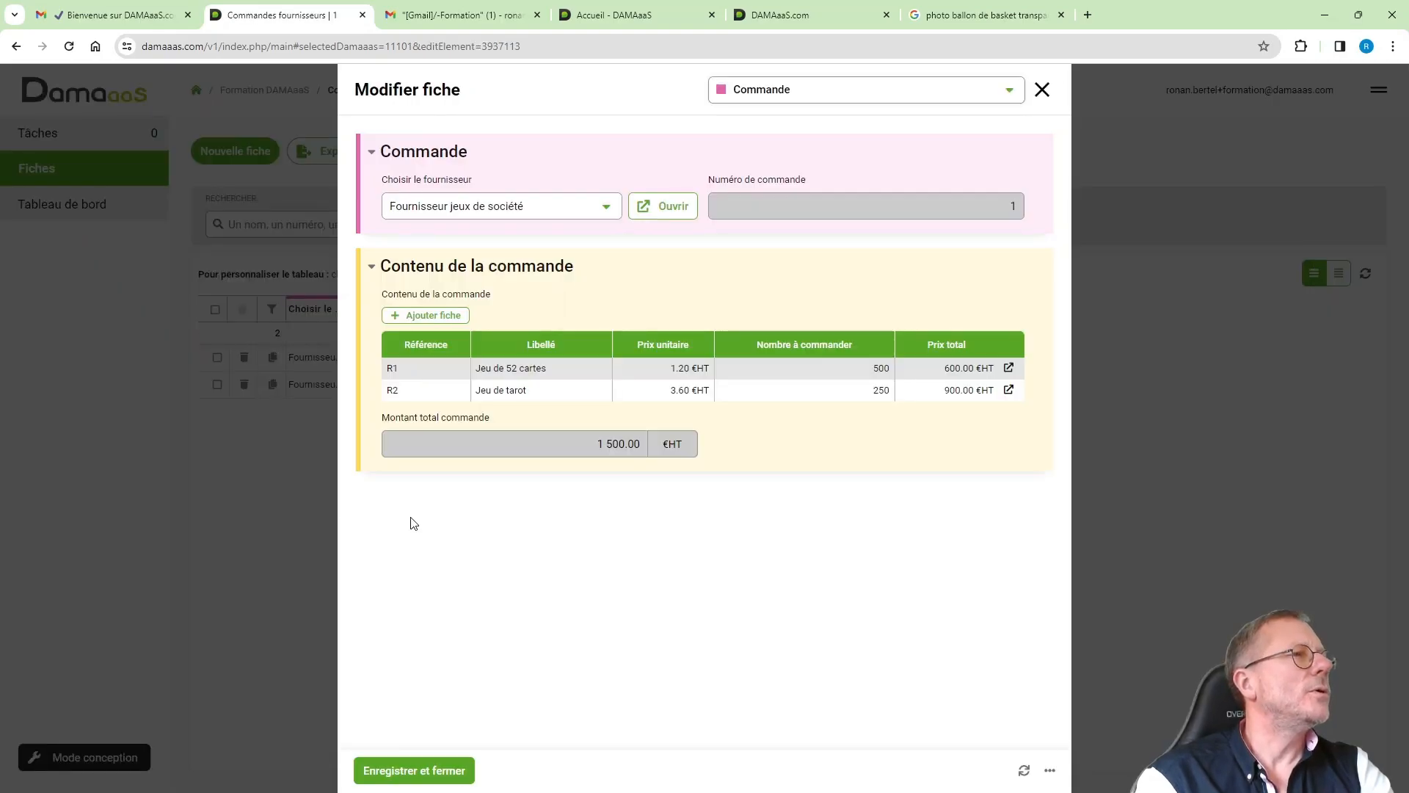
click(335, 488)
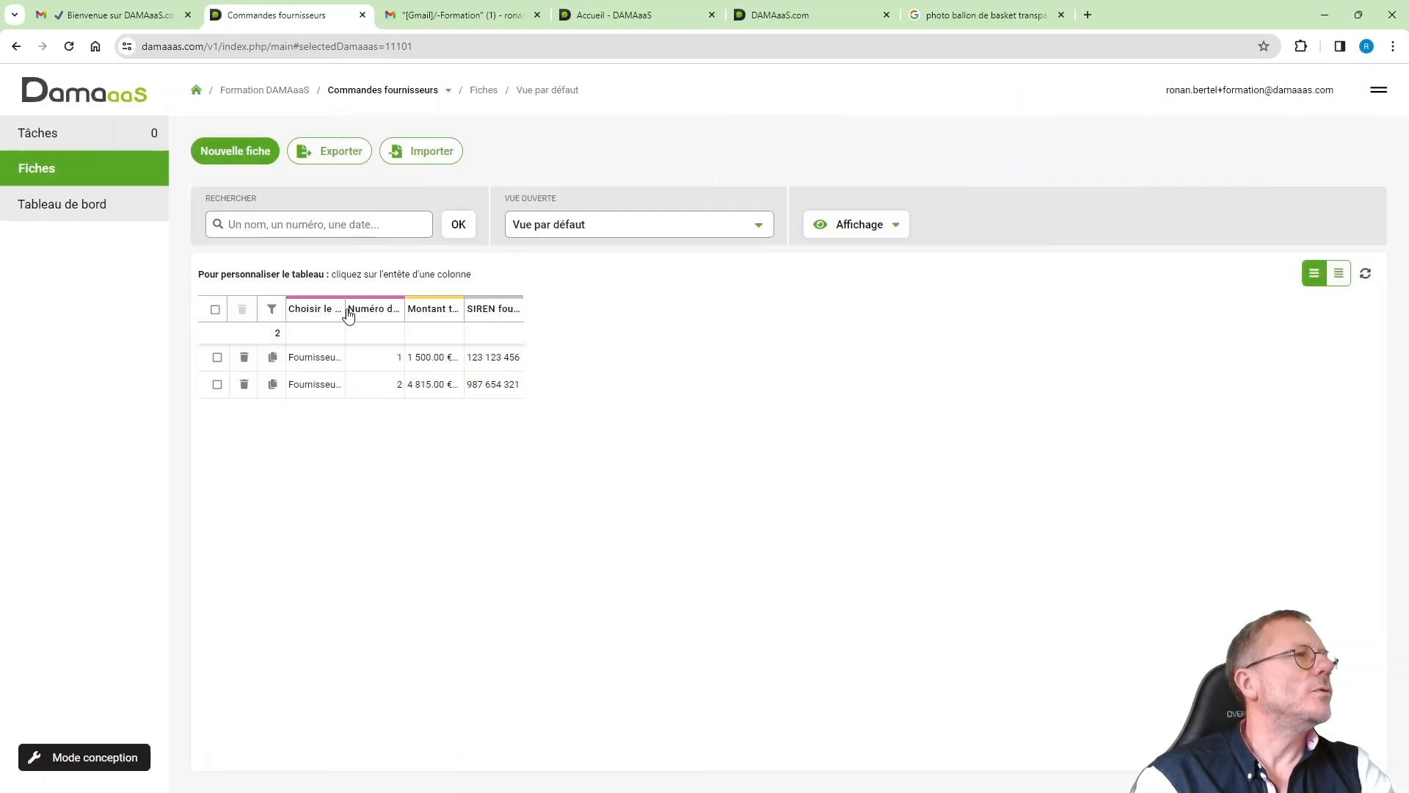
In order 2, start a new order line to check which objects are offered for its supplier, and close it unsaved
click(378, 384)
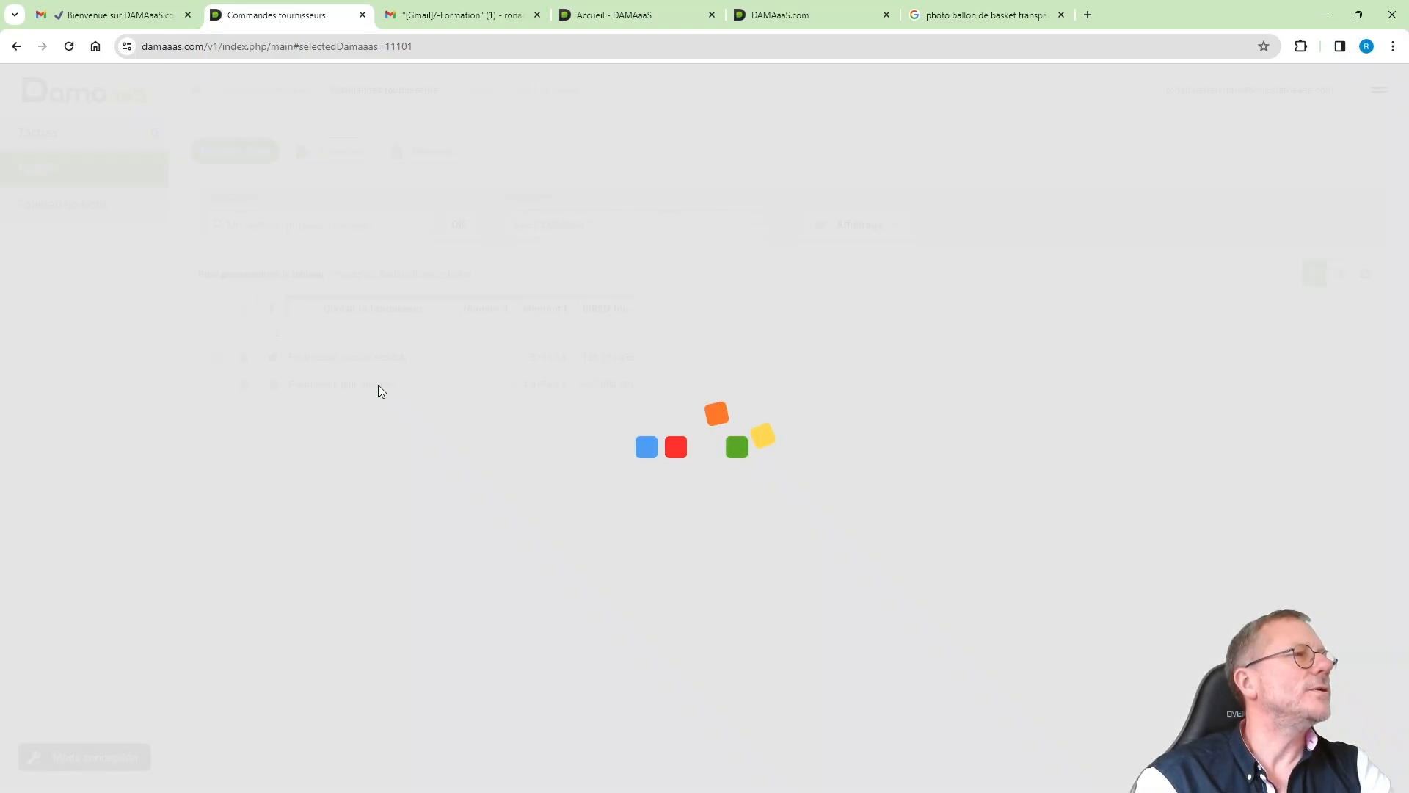
click(433, 318)
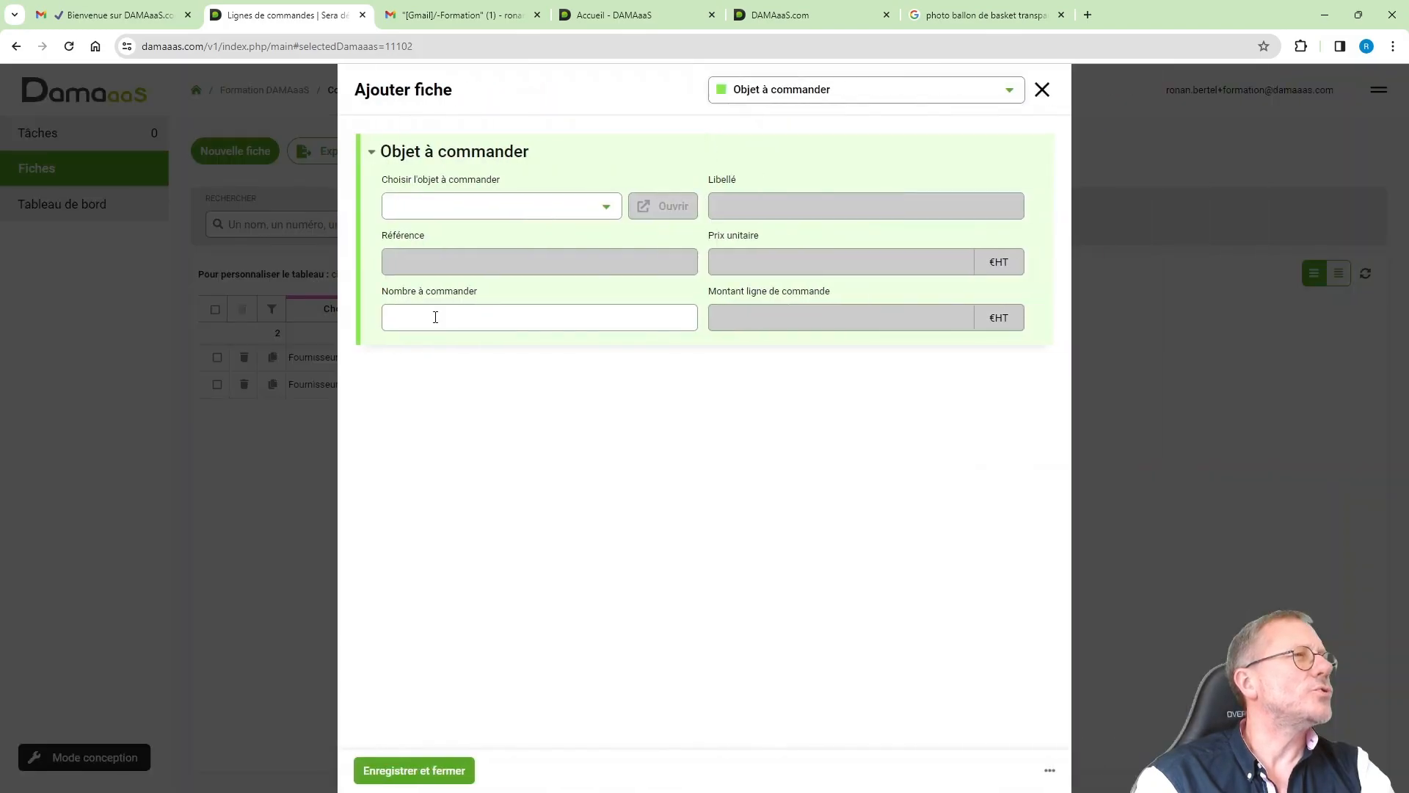
click(504, 216)
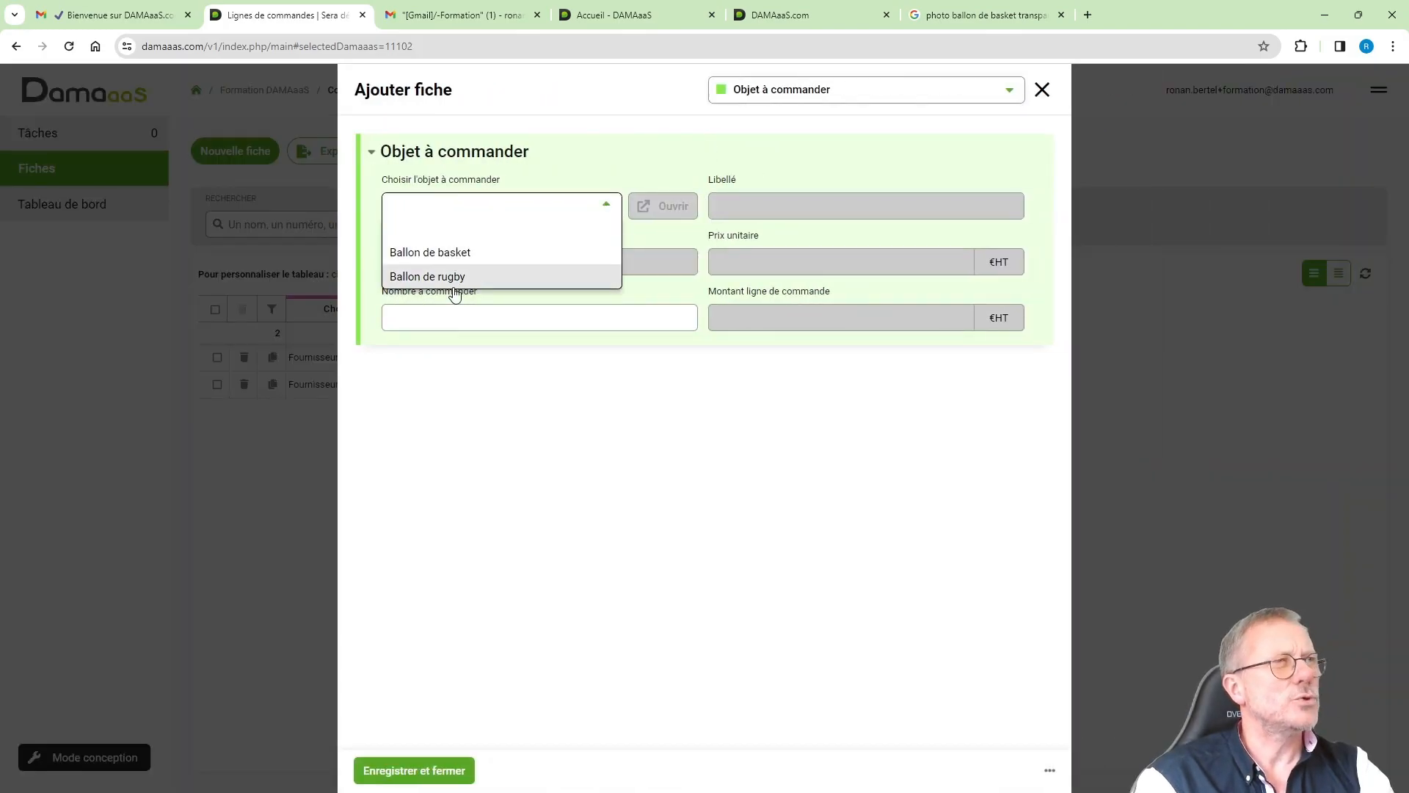
click(282, 503)
click(258, 498)
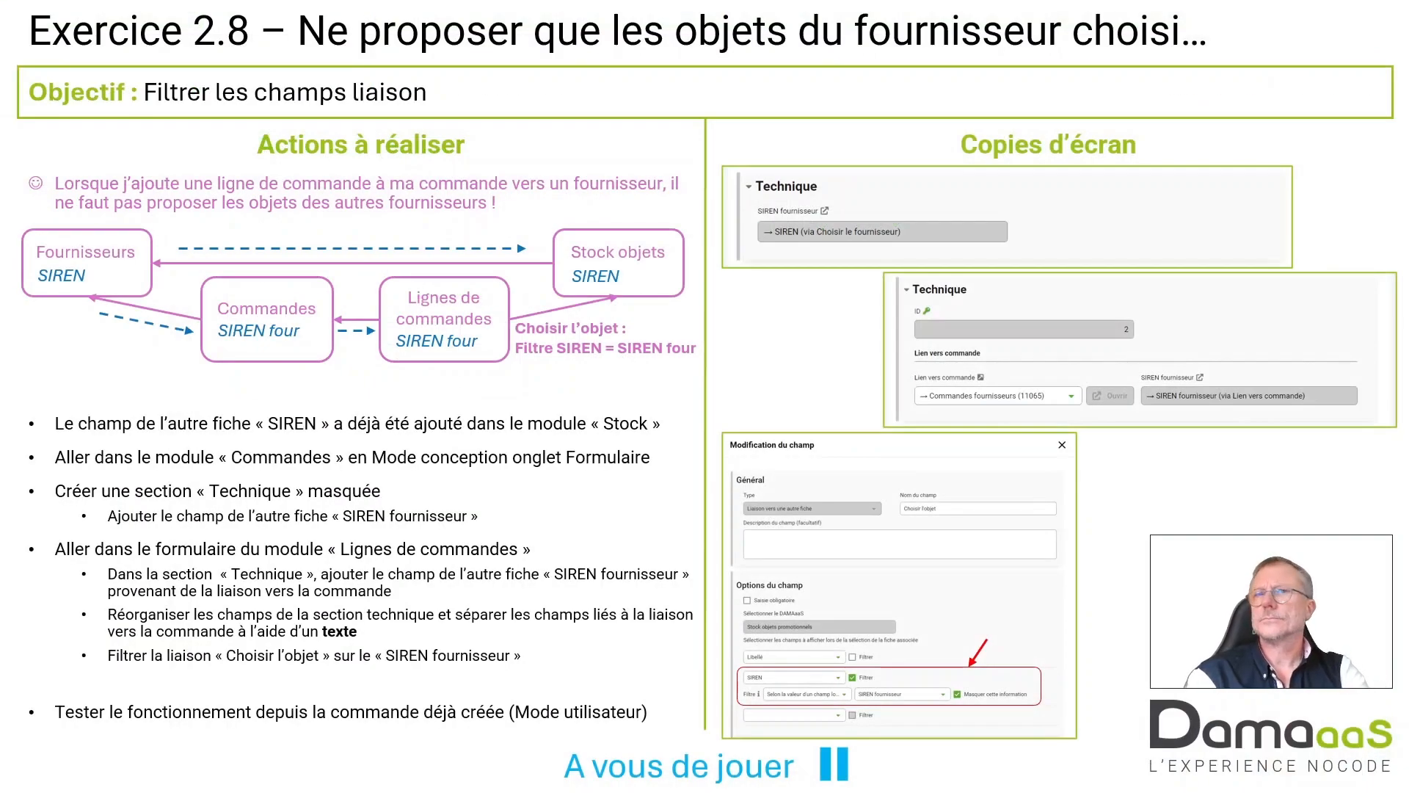
click(707, 415)
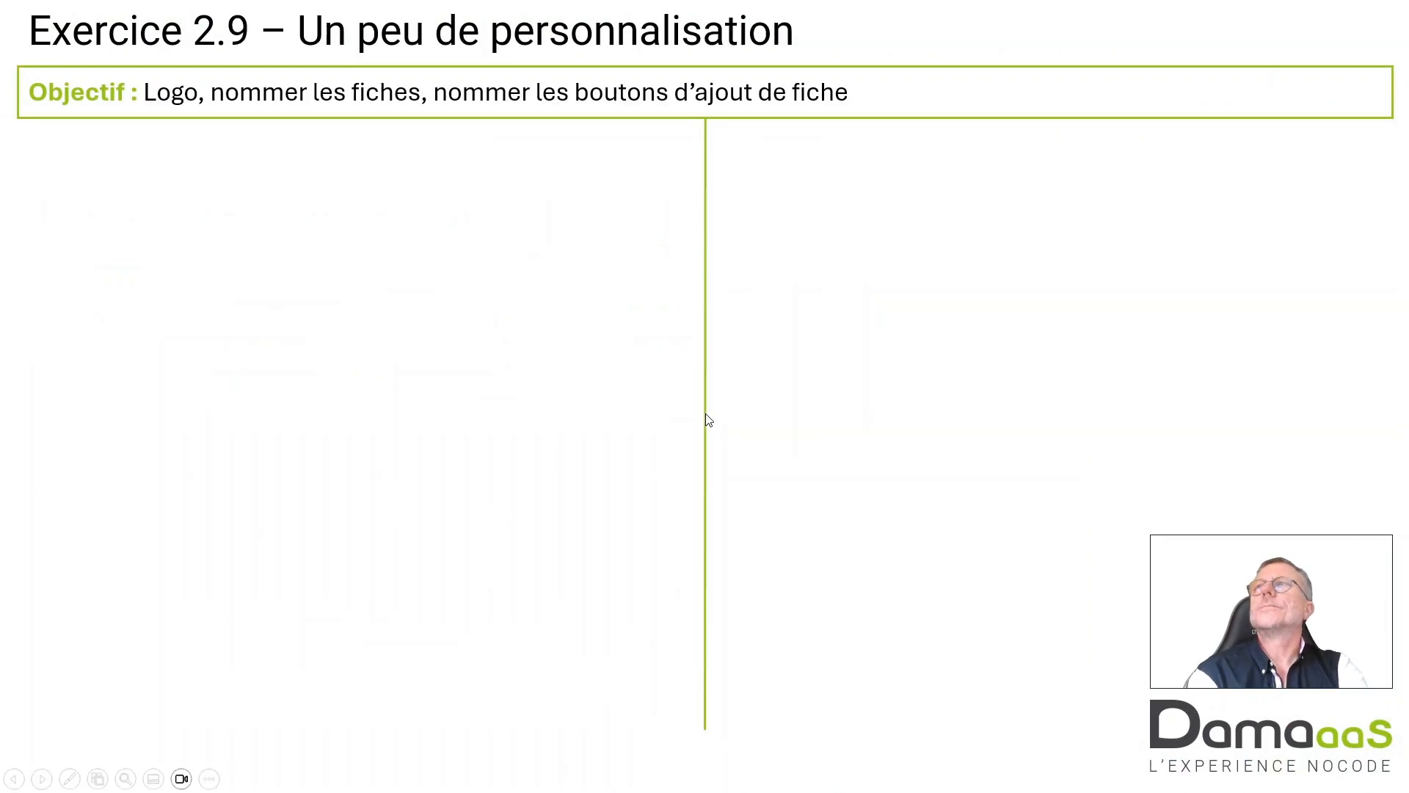
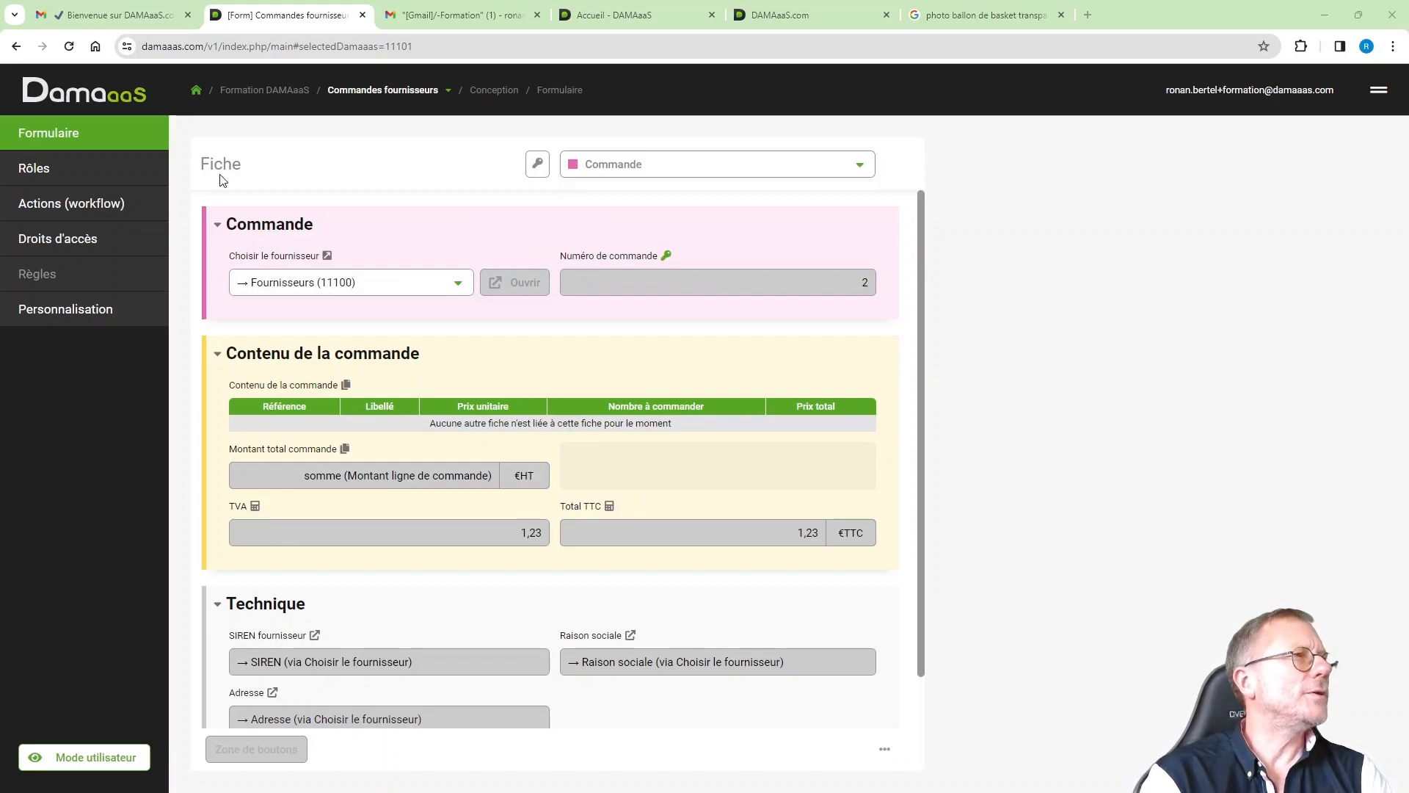
In the Commandes fournisseurs customization settings, add the image 24_a.jpg under Images et documents with the label Logo franchiseur
click(73, 312)
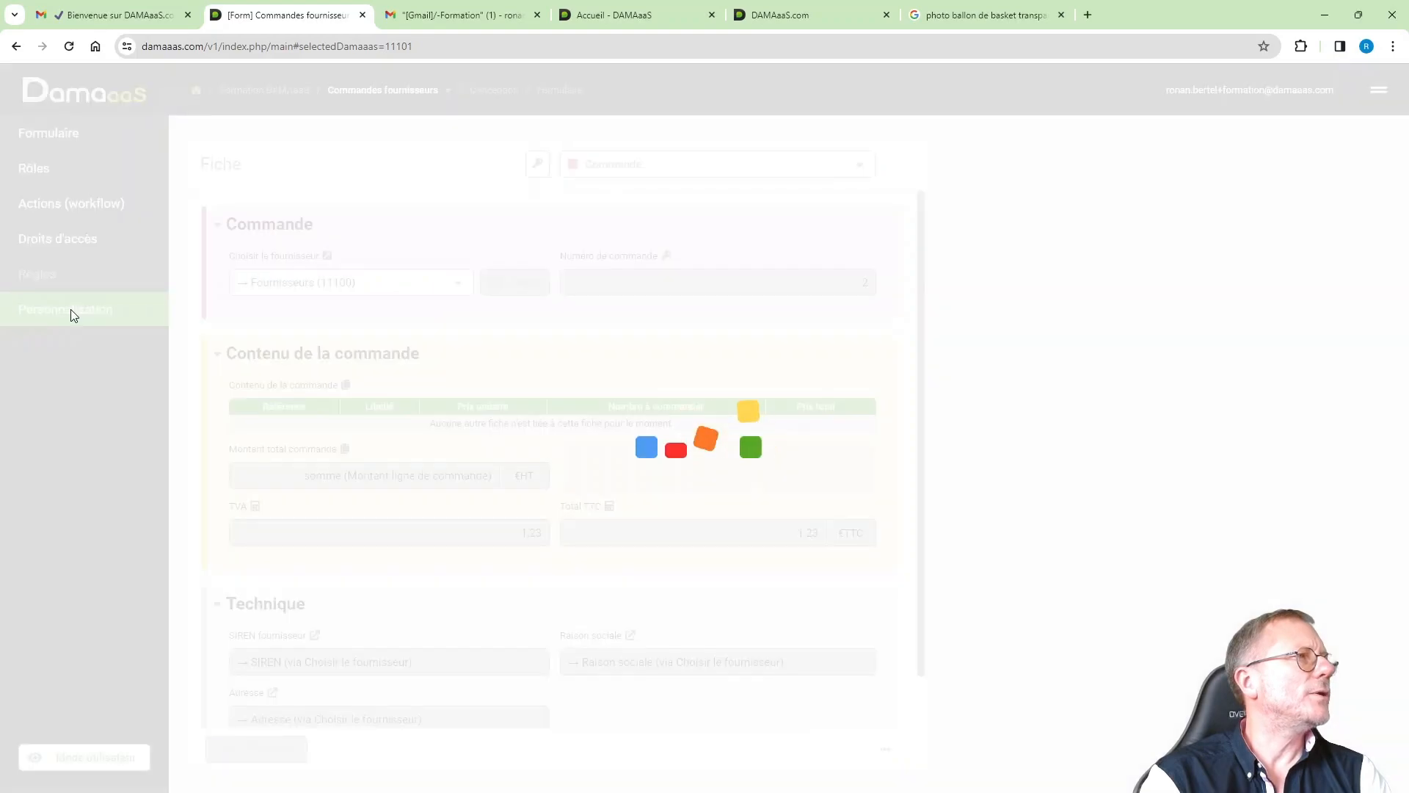
click(258, 227)
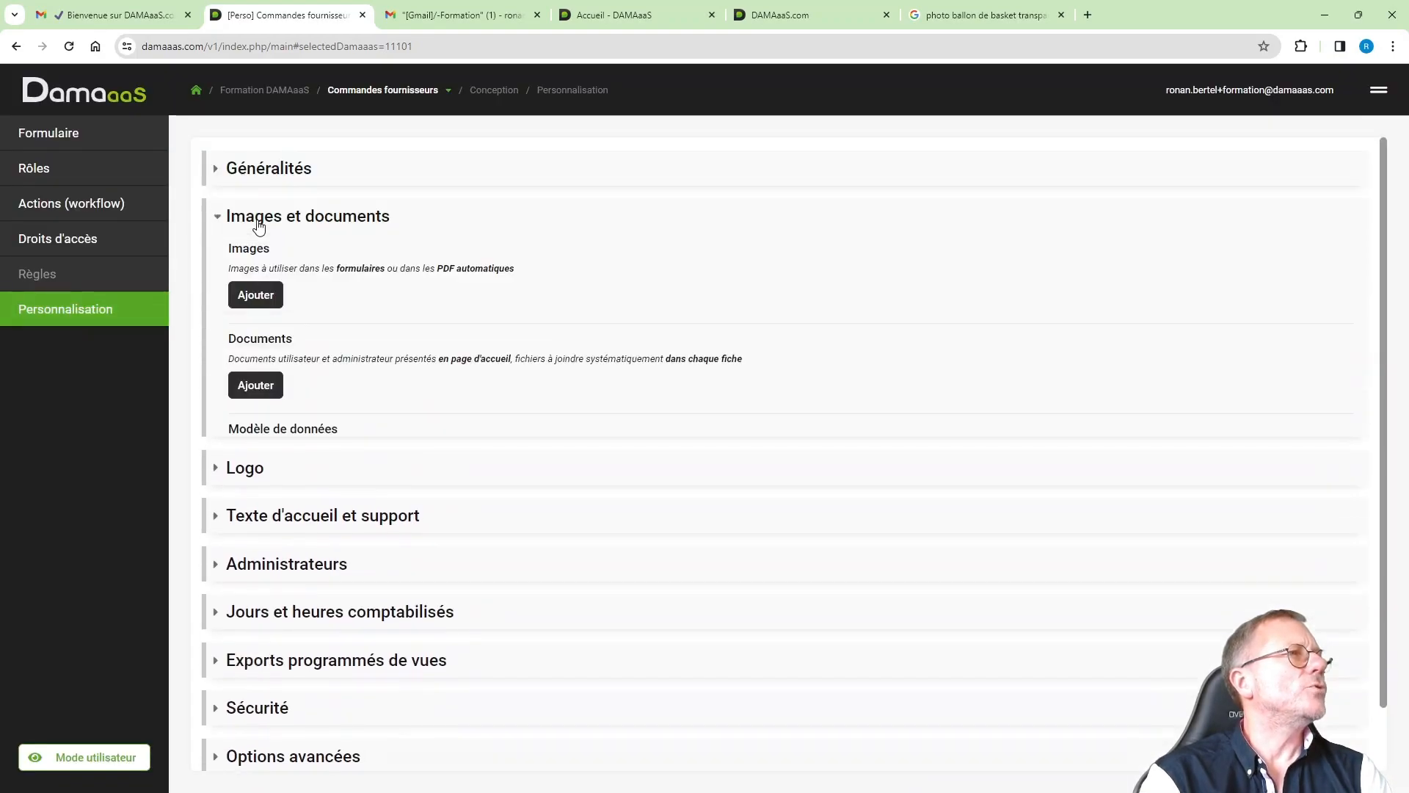
click(257, 294)
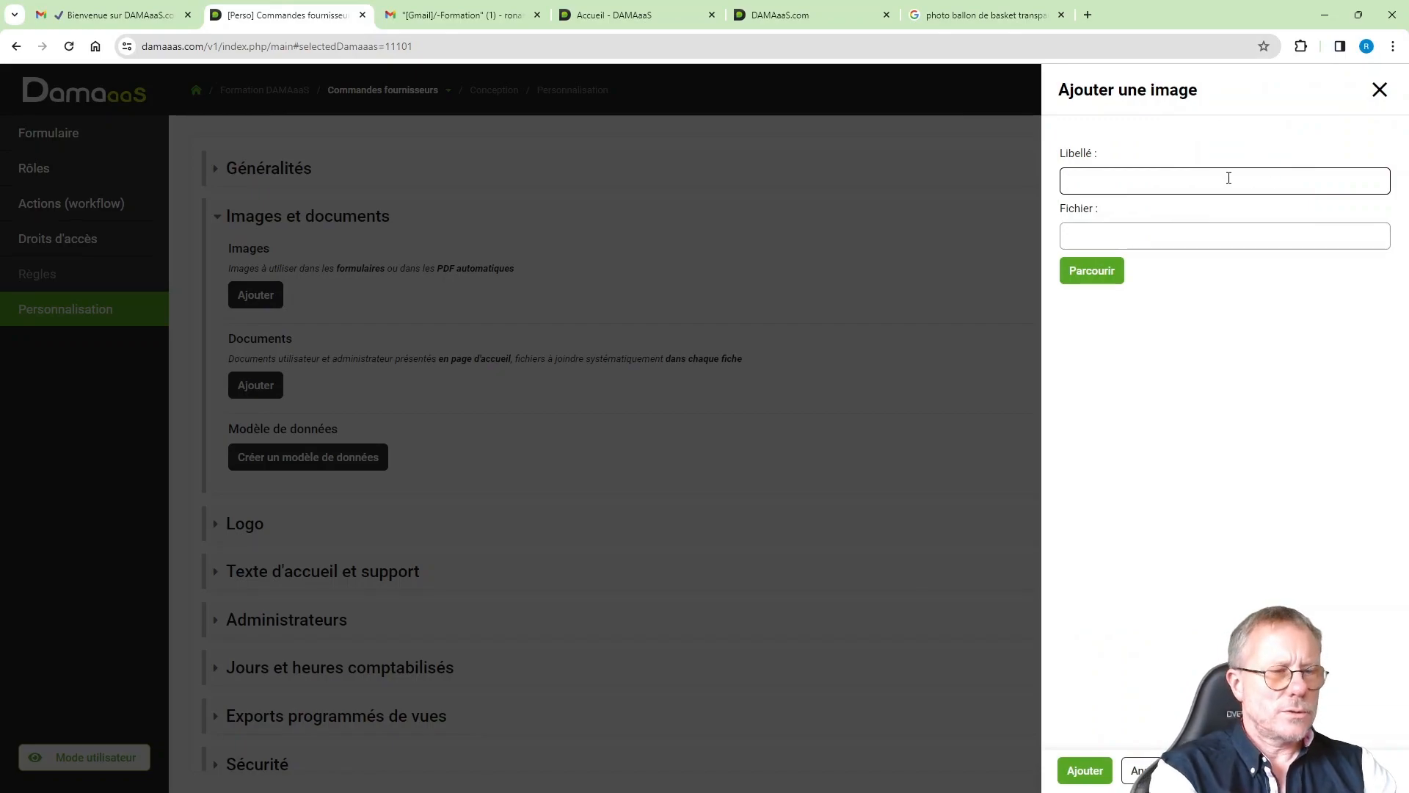
click(1228, 177)
text(Logo)
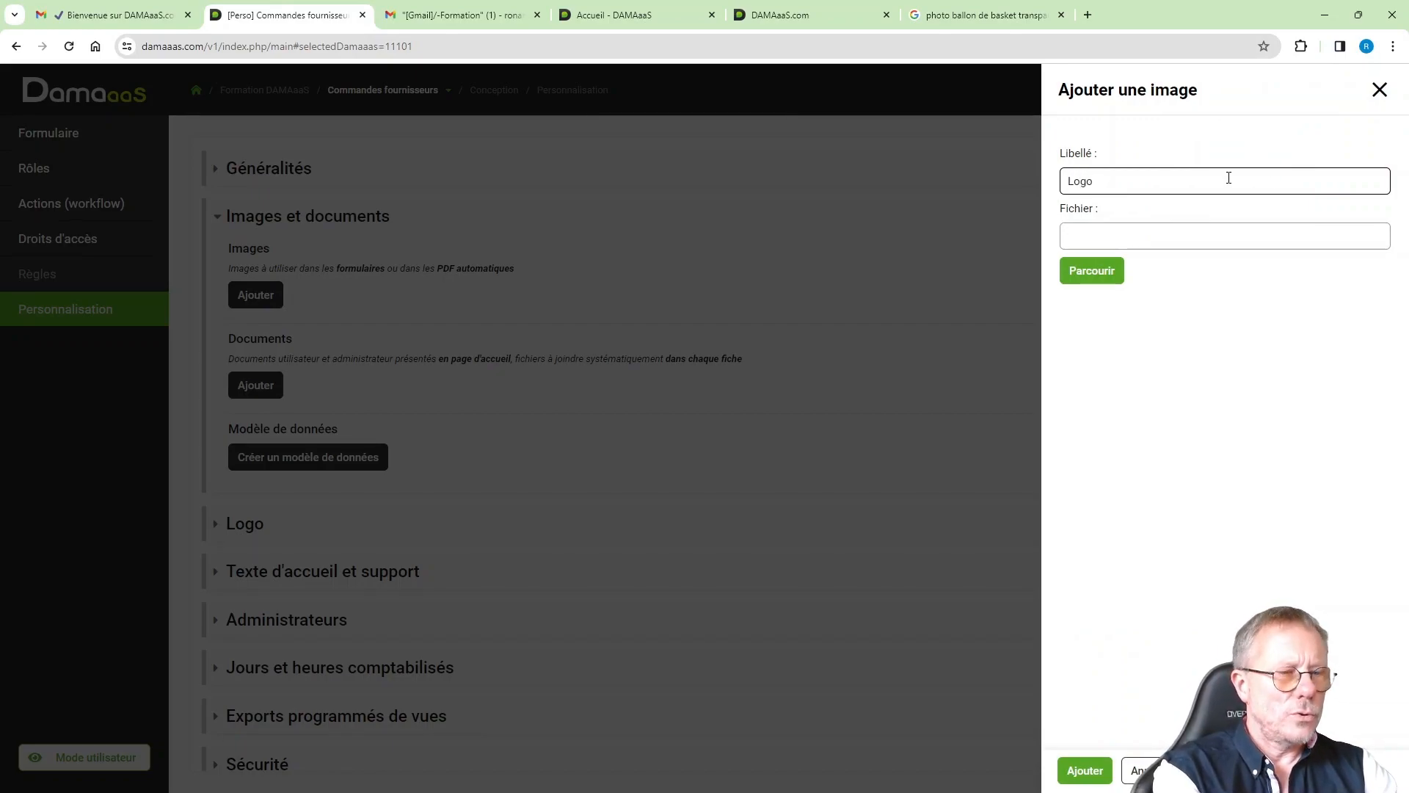
text( franchiseur)
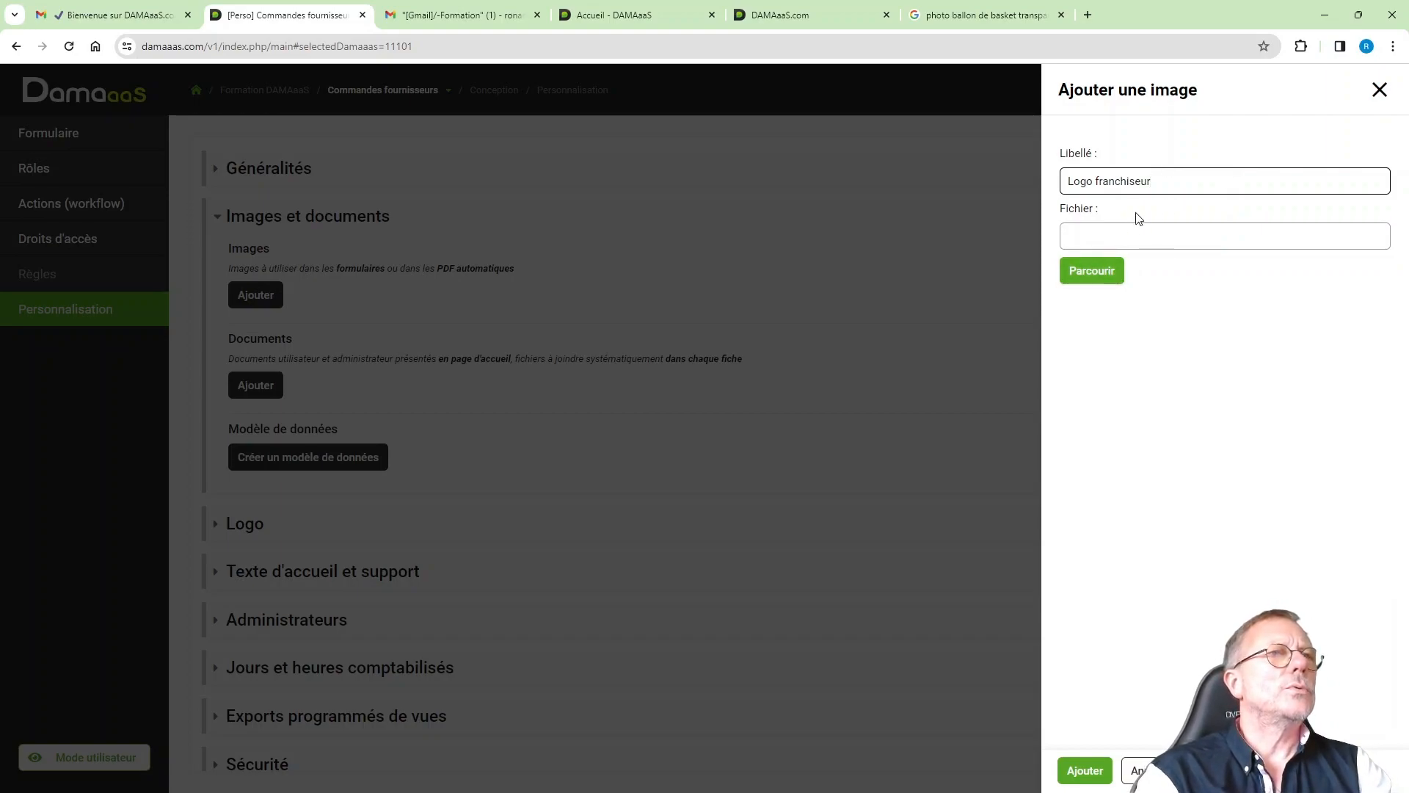
click(1091, 282)
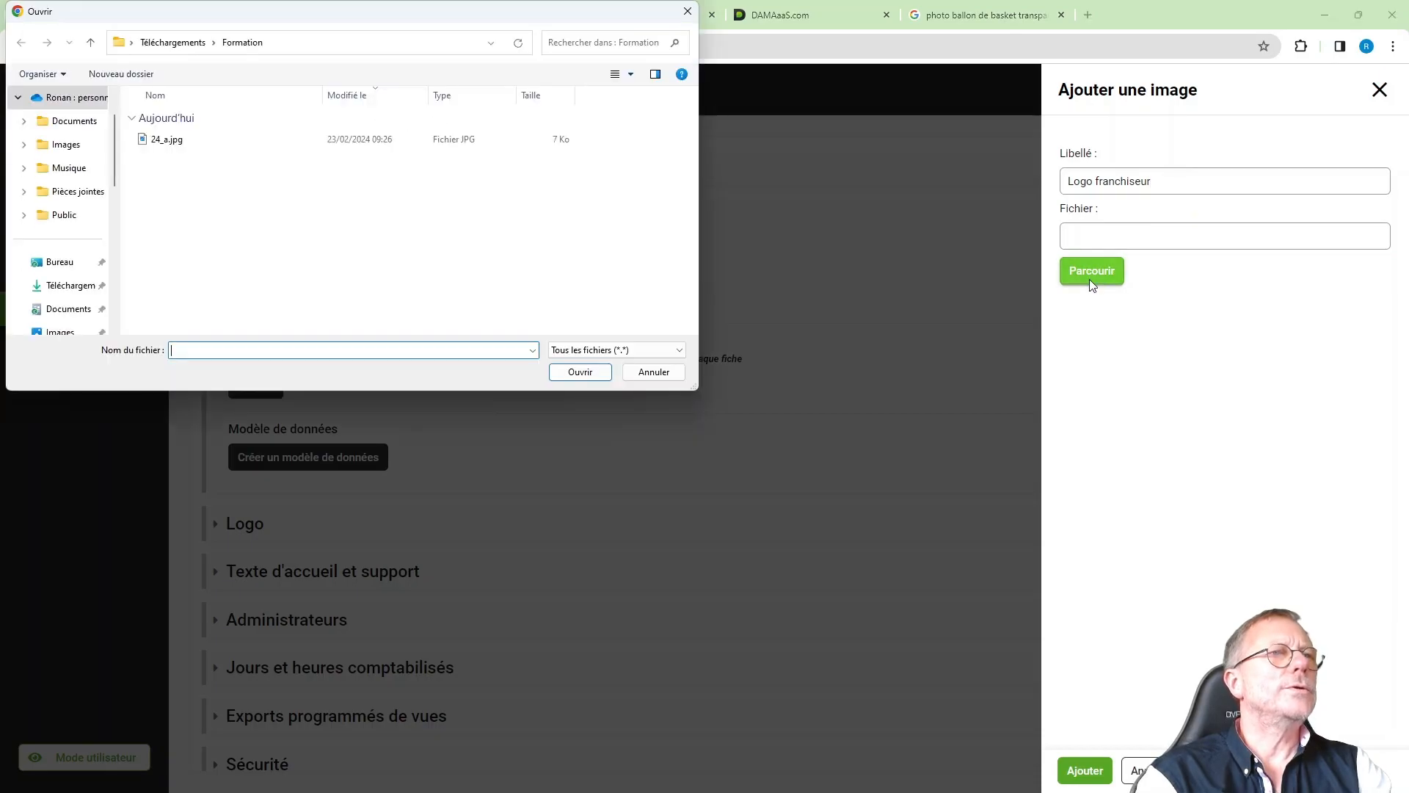
double_click(169, 140)
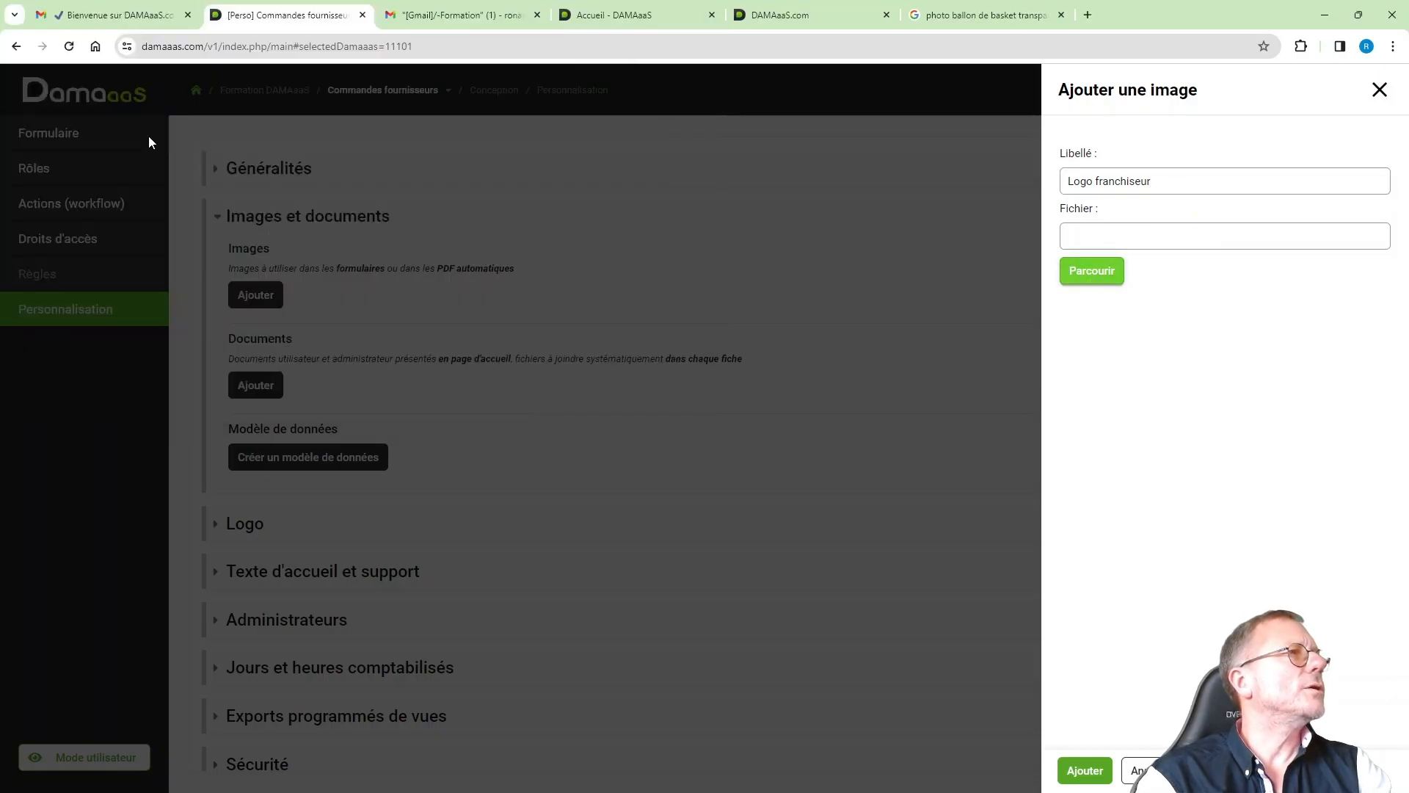
click(1082, 771)
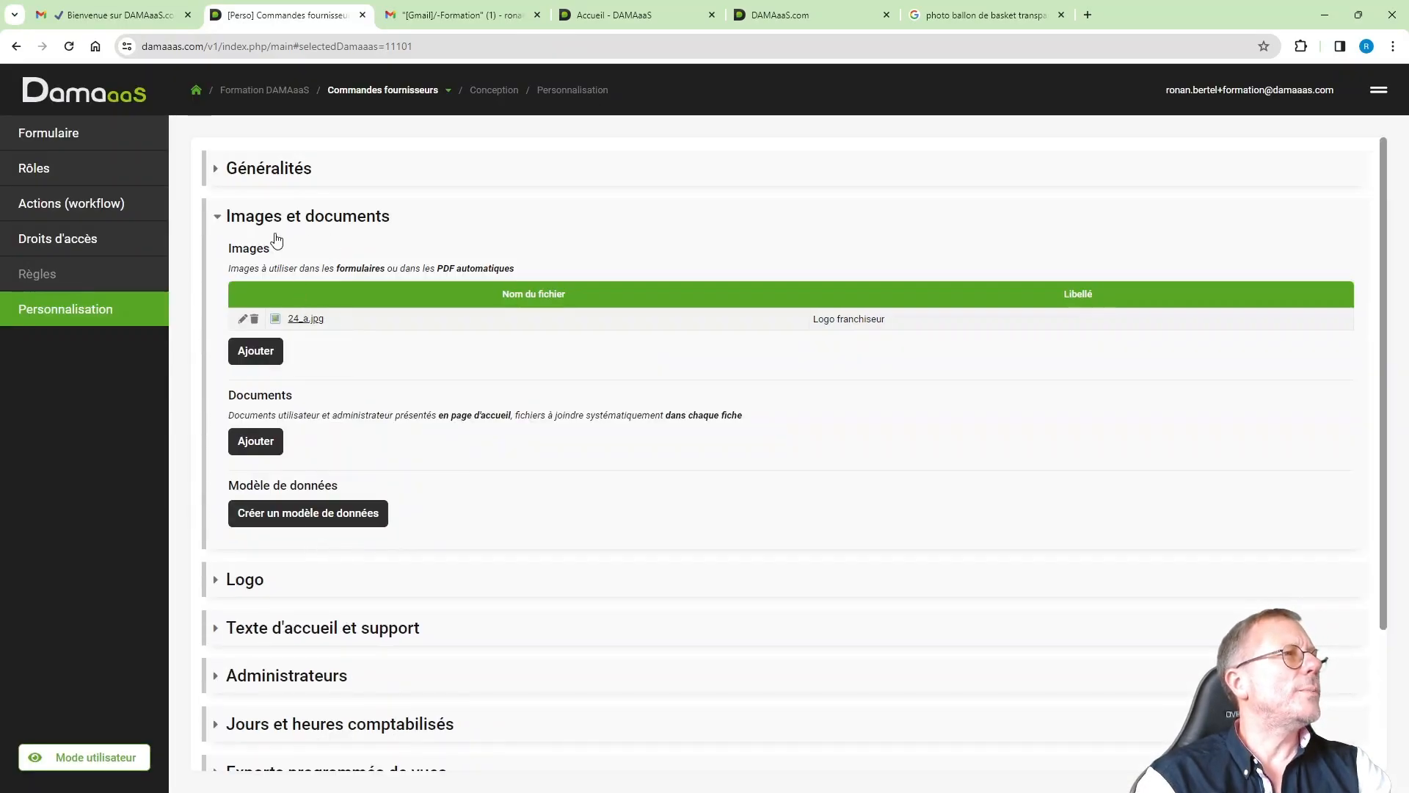
In the Commandes fournisseurs form, add a PDF Automatique field named Bon de commande to the Contenu de la commande section
click(341, 221)
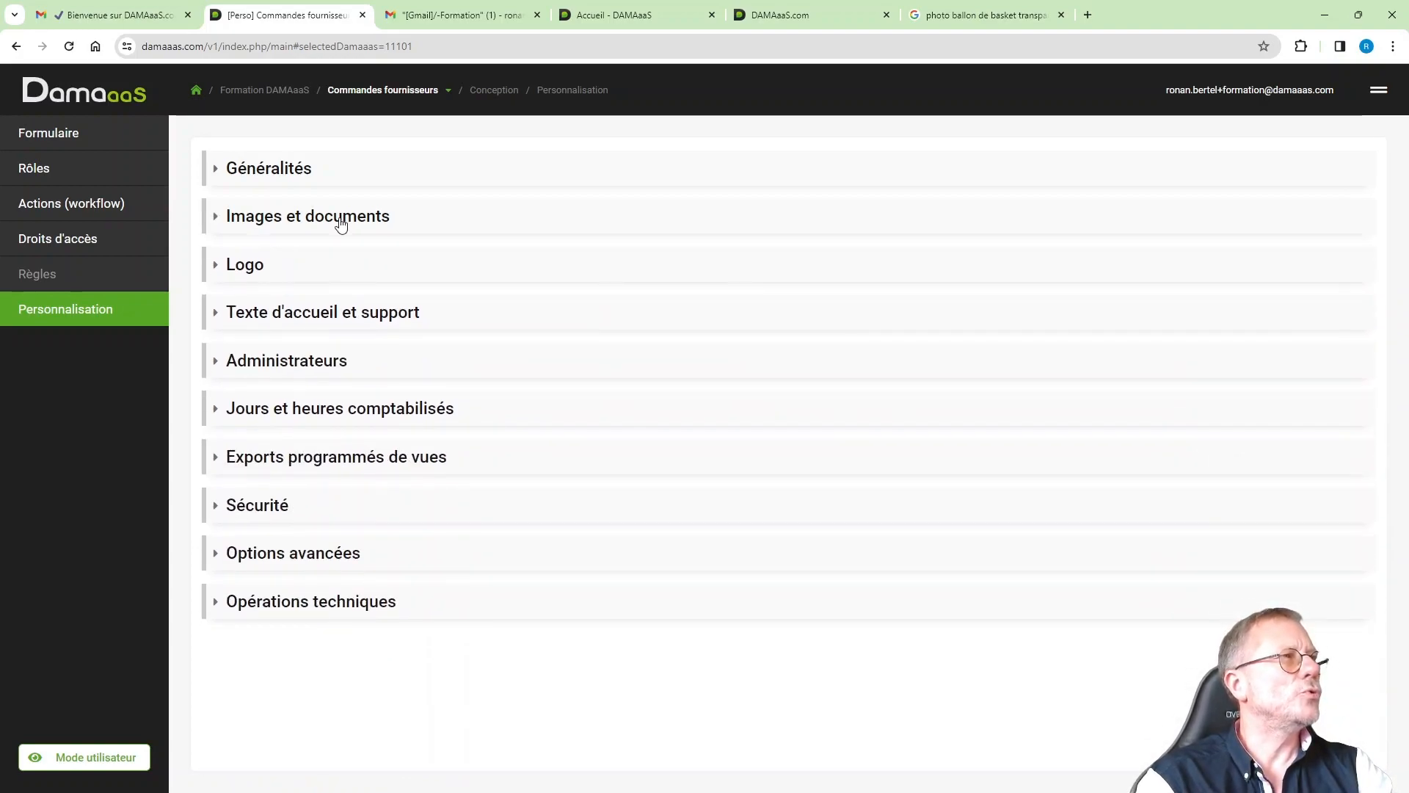
click(58, 144)
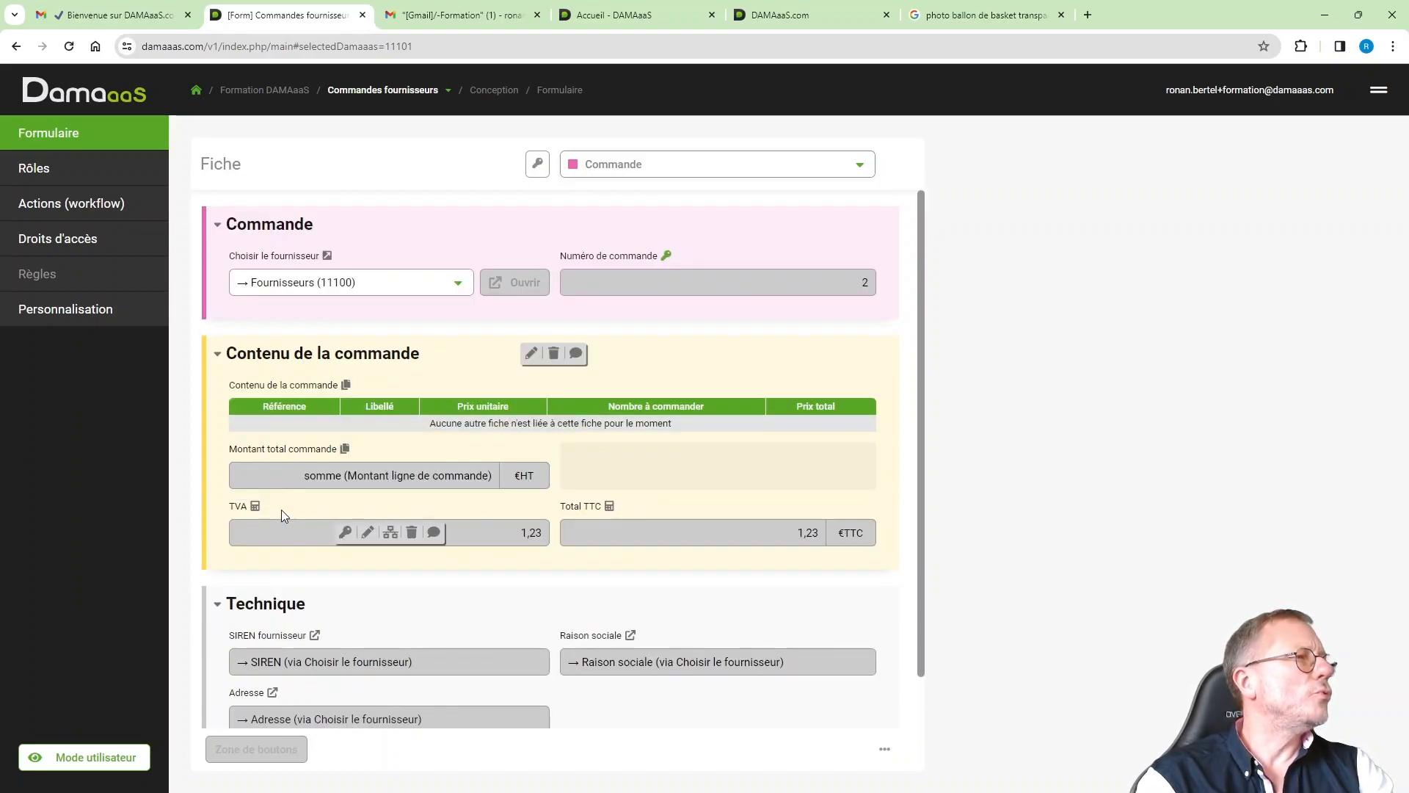
click(285, 558)
click(341, 563)
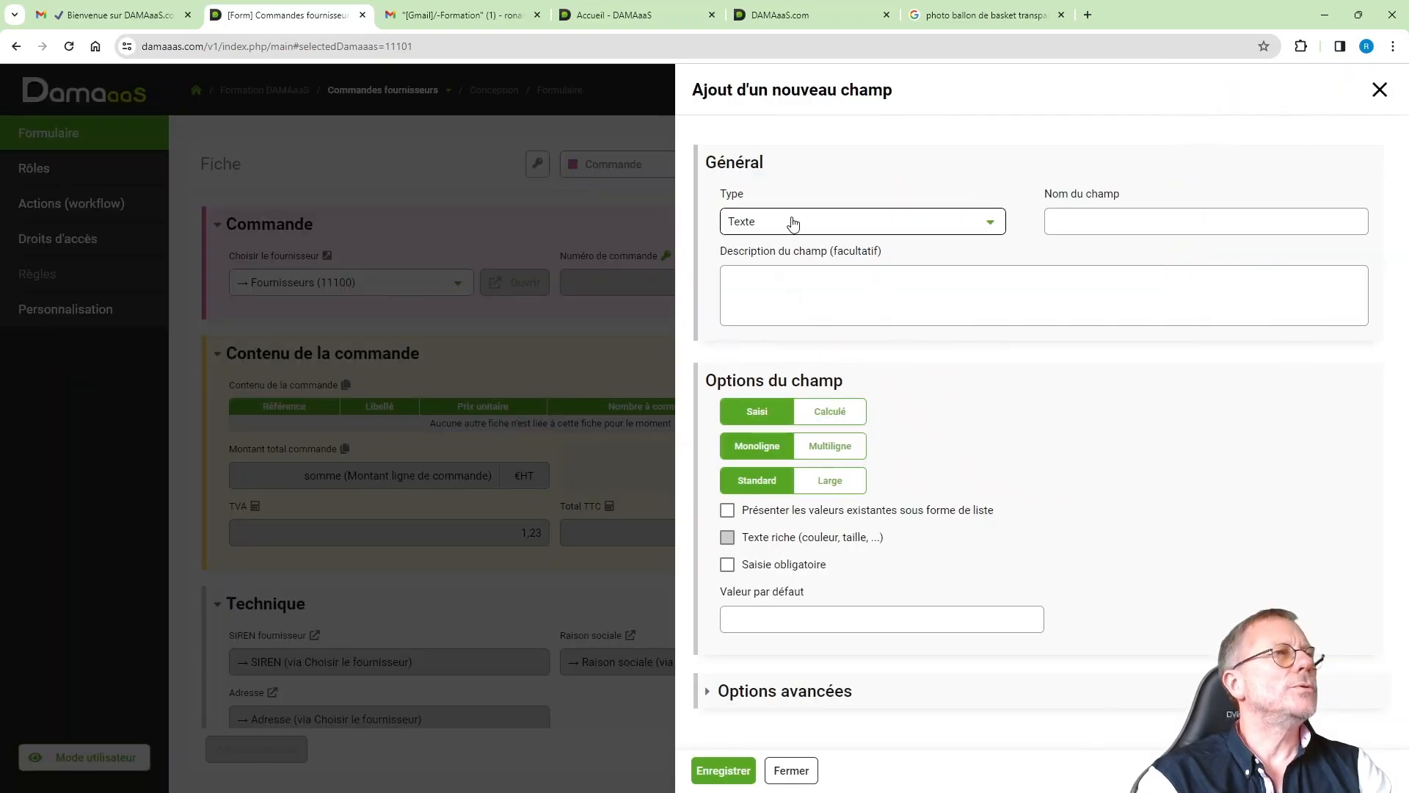
click(792, 223)
scroll(736, 526, down, 3)
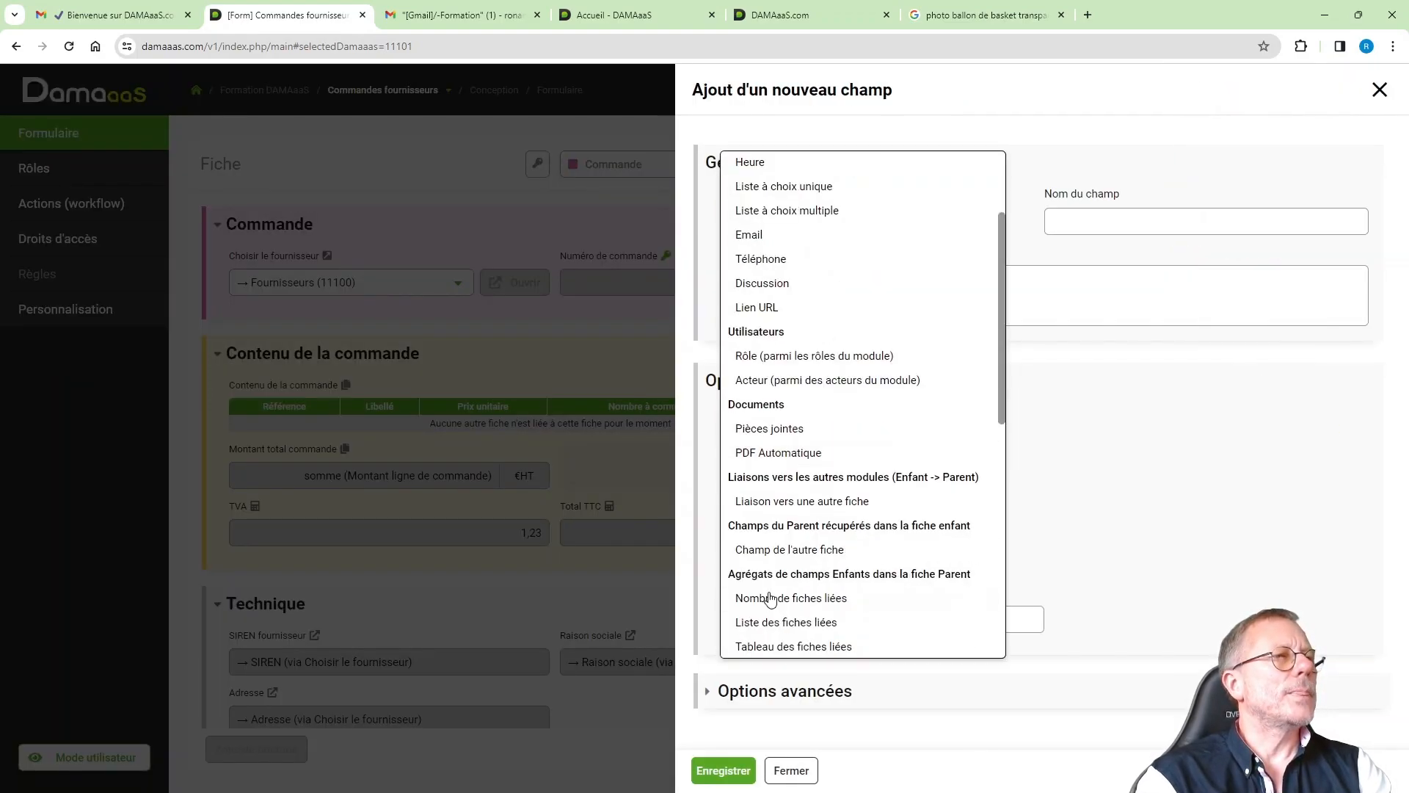
click(789, 381)
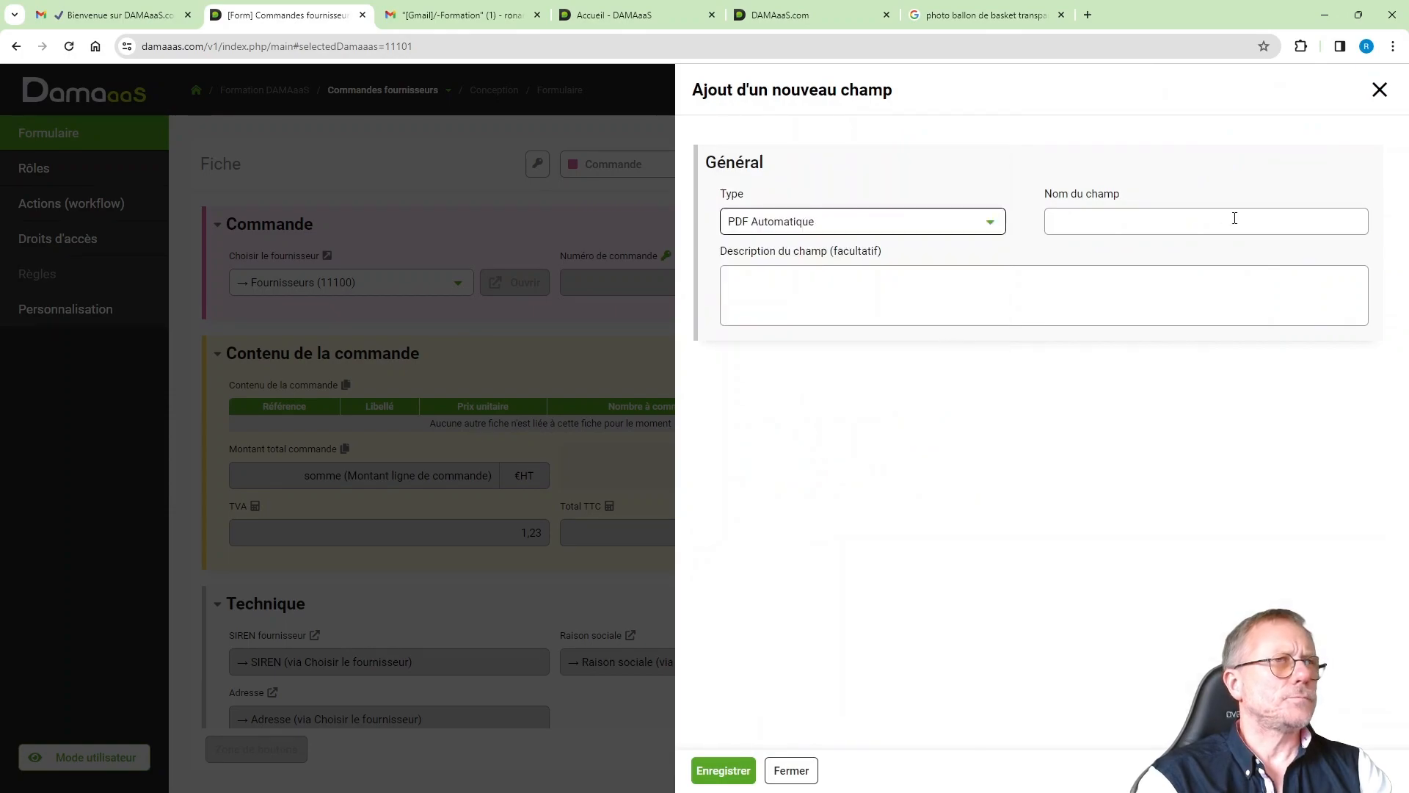
click(1166, 219)
text(Bon )
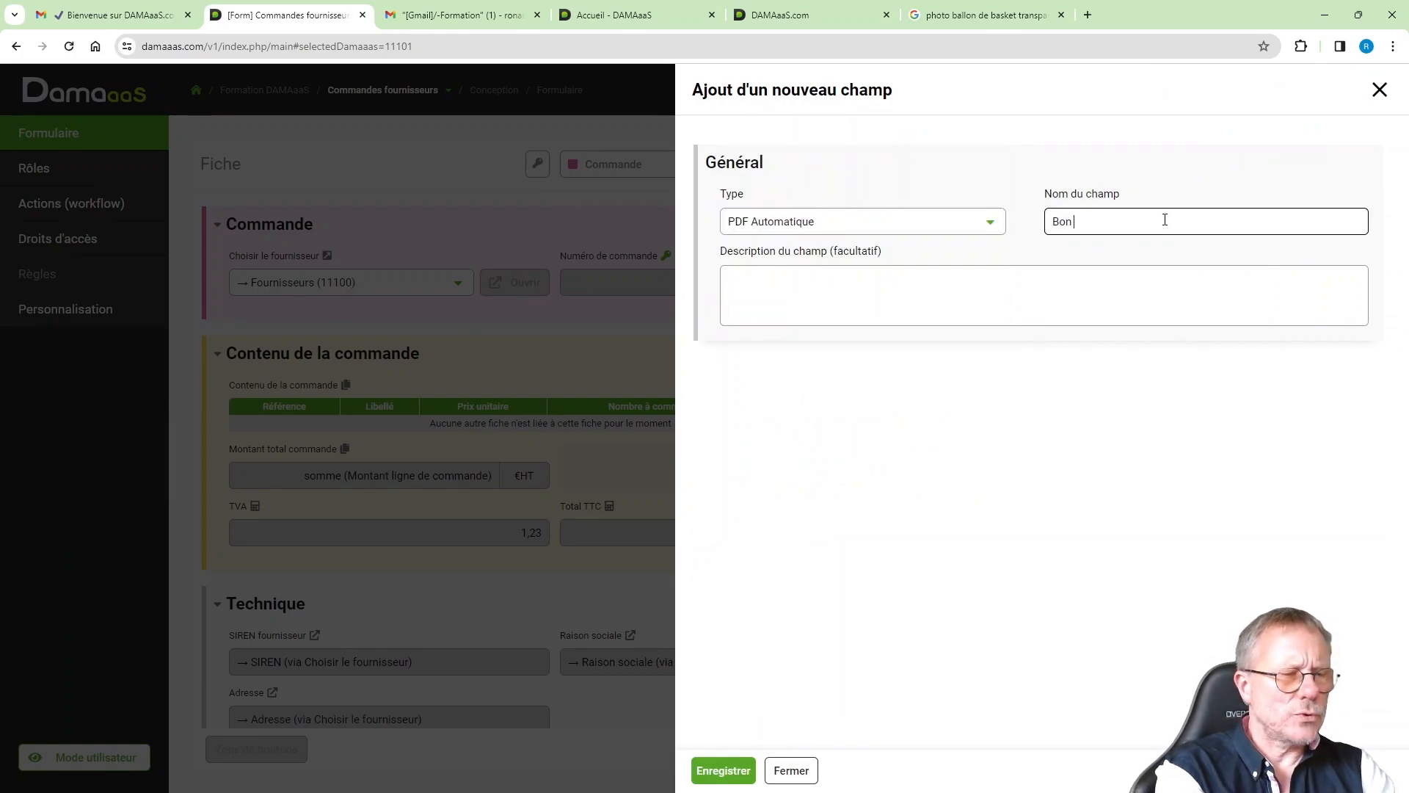
text(de com)
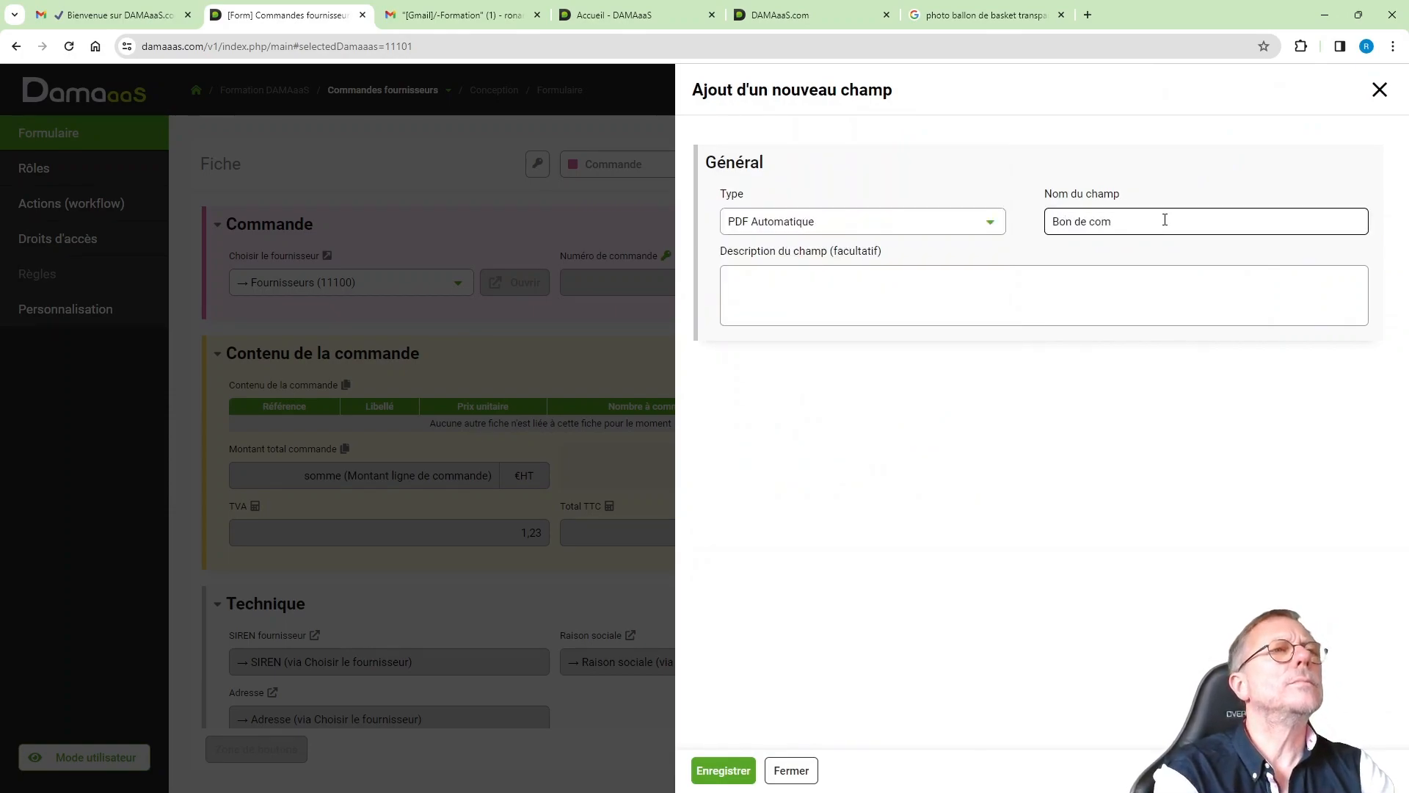
text(amande)
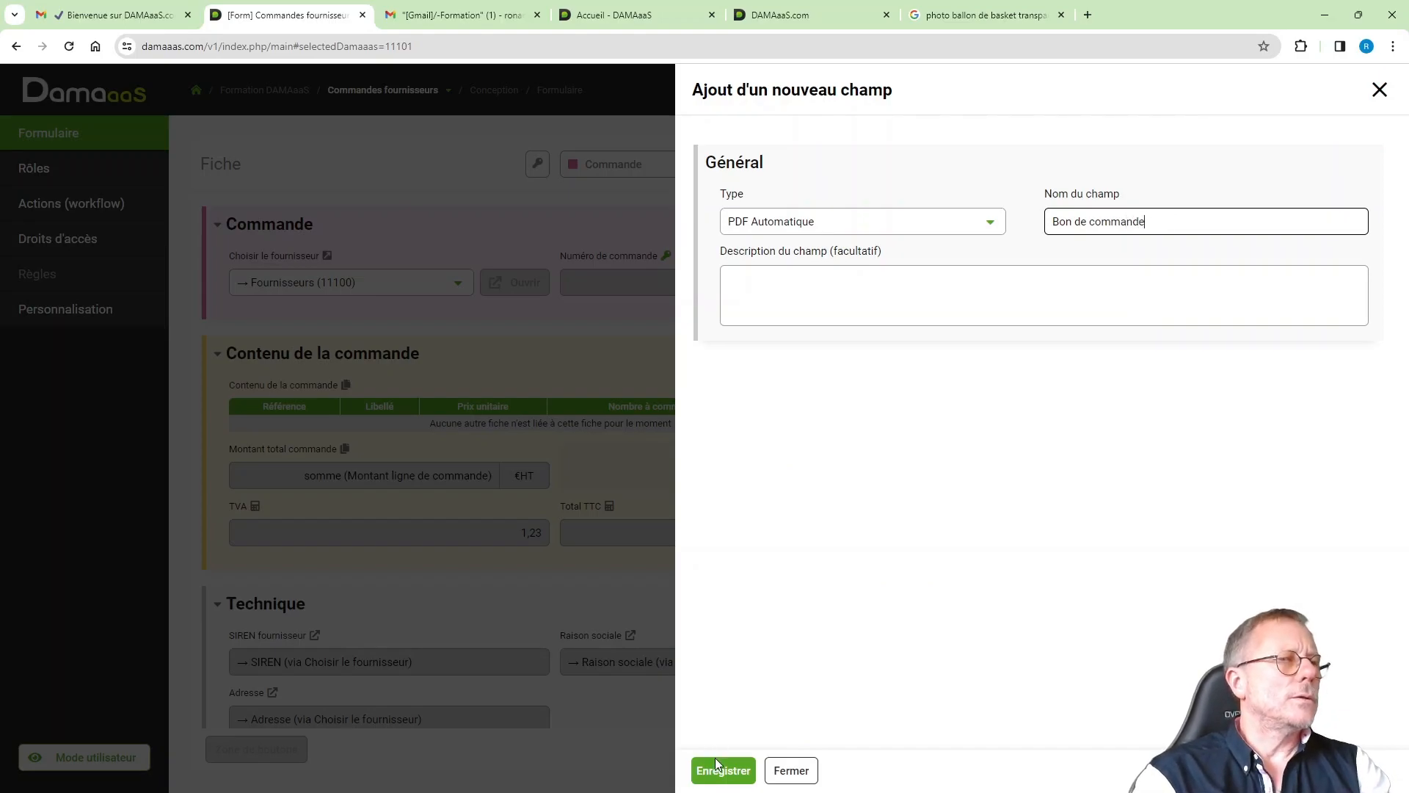
click(717, 769)
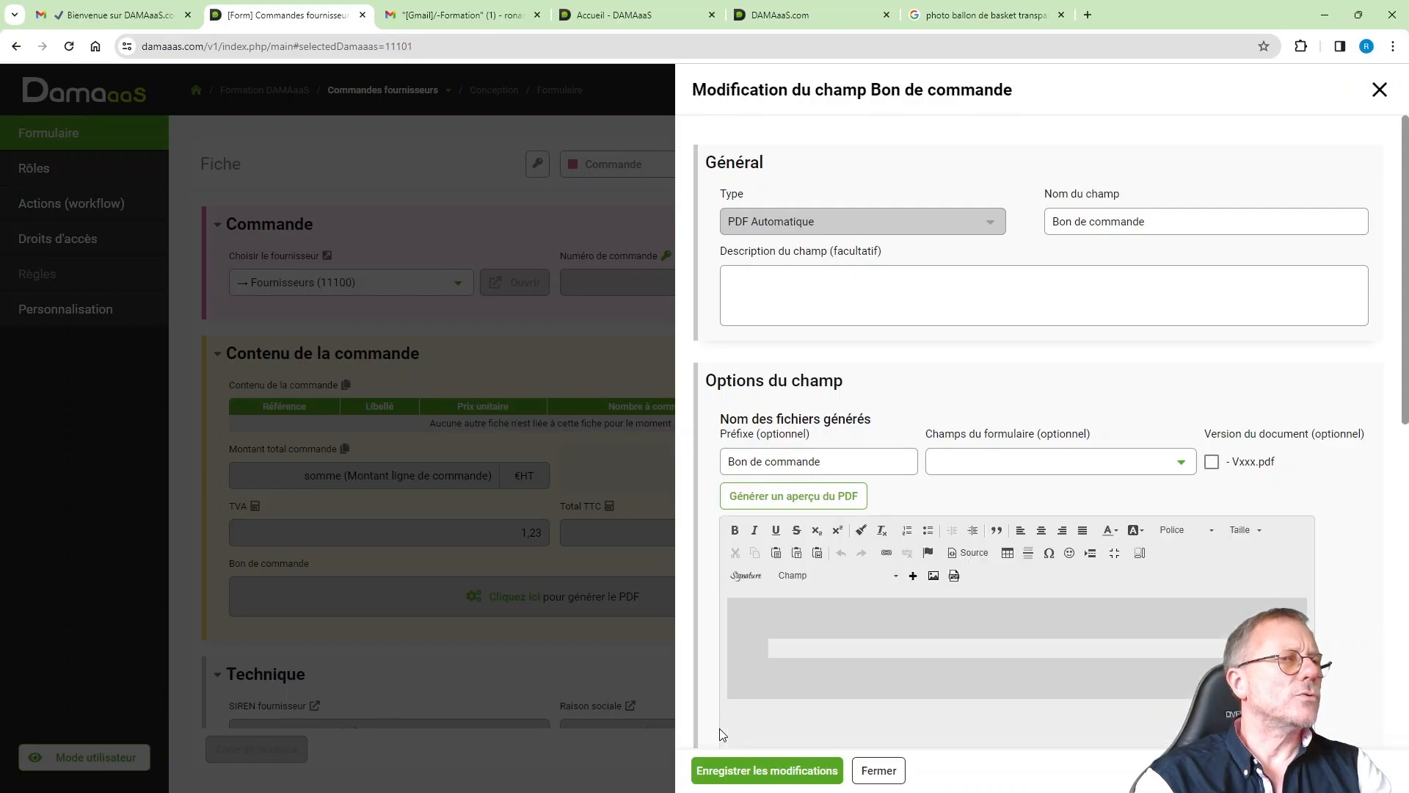
Insert several blank lines in the document template of the Bon de commande field
scroll(951, 422, down, 2)
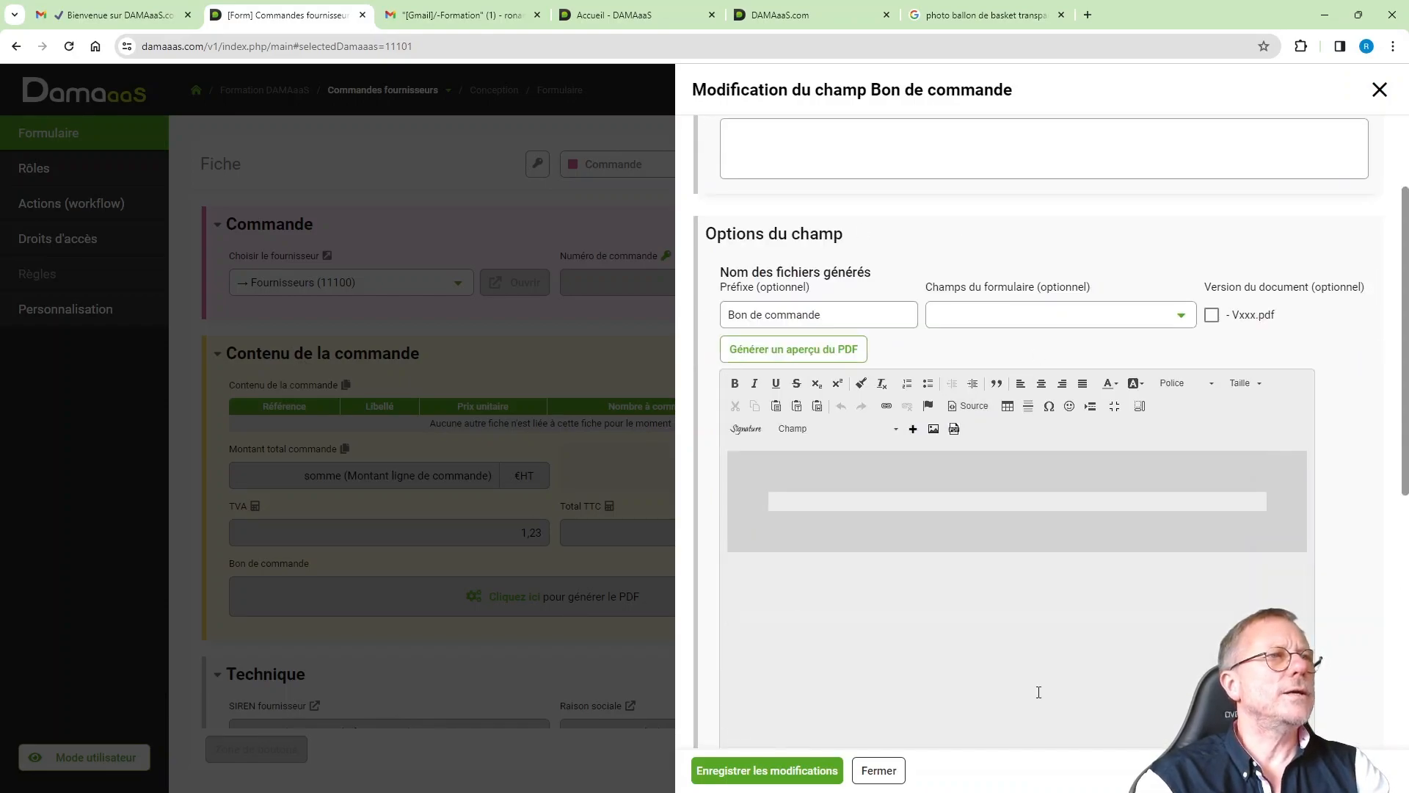
scroll(1174, 541, up, 2)
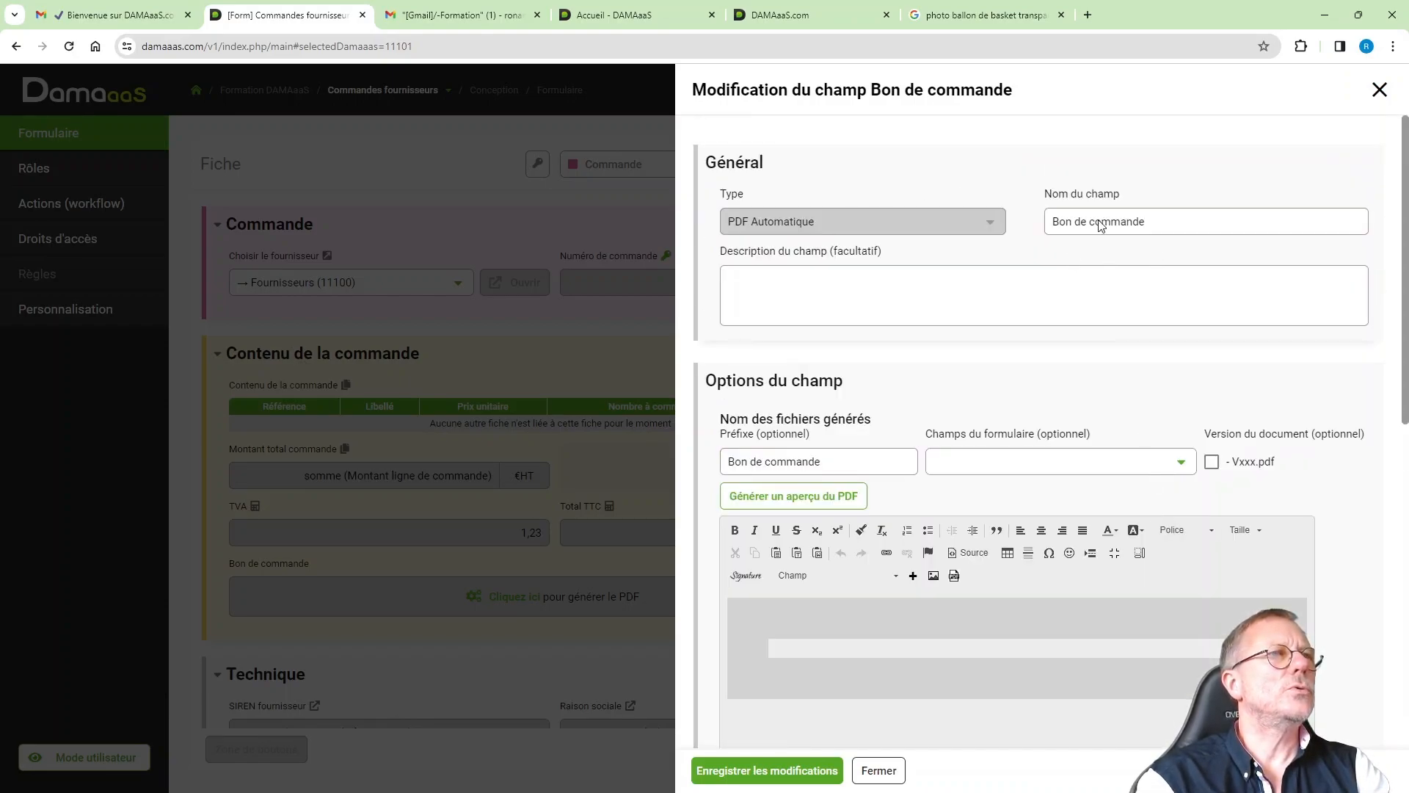
scroll(852, 459, down, 3)
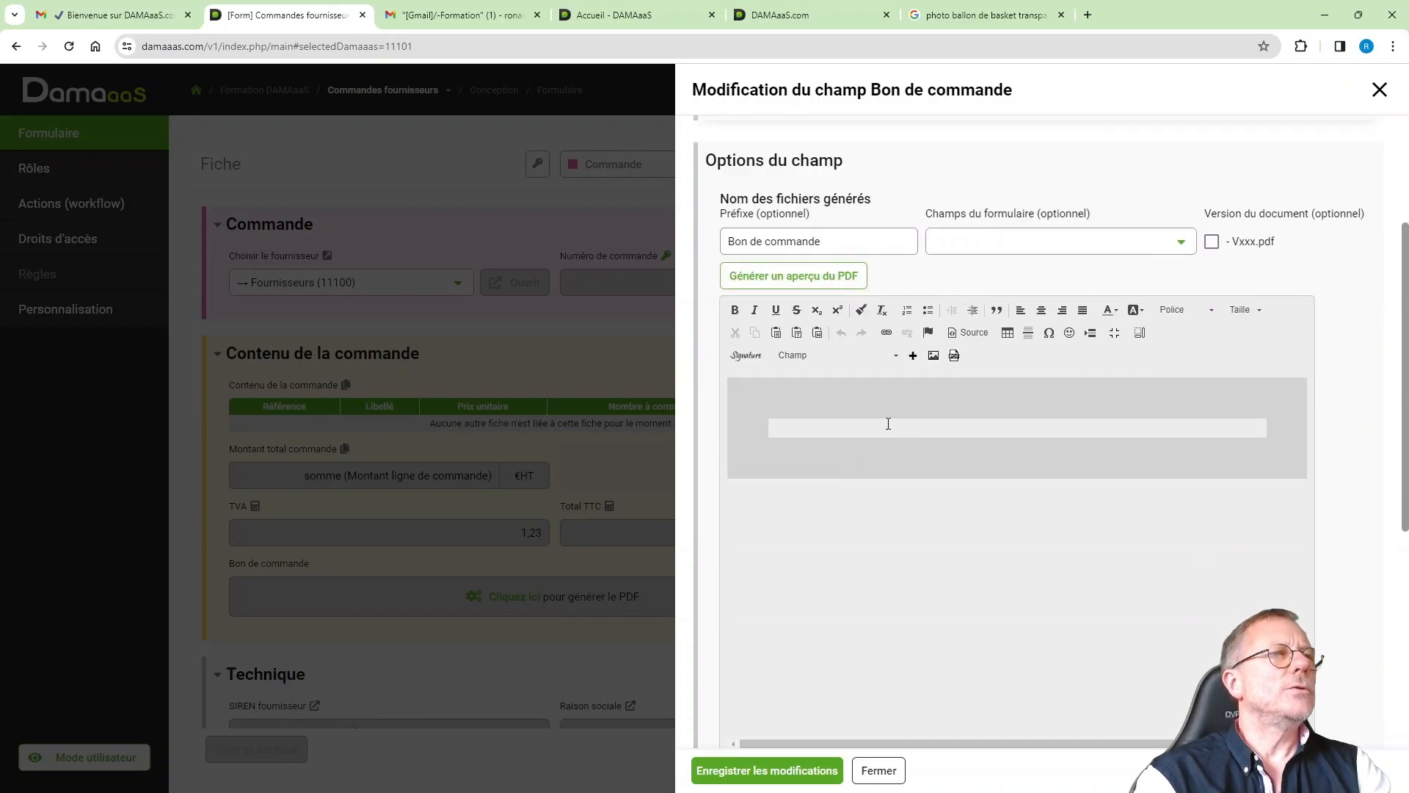
click(888, 424)
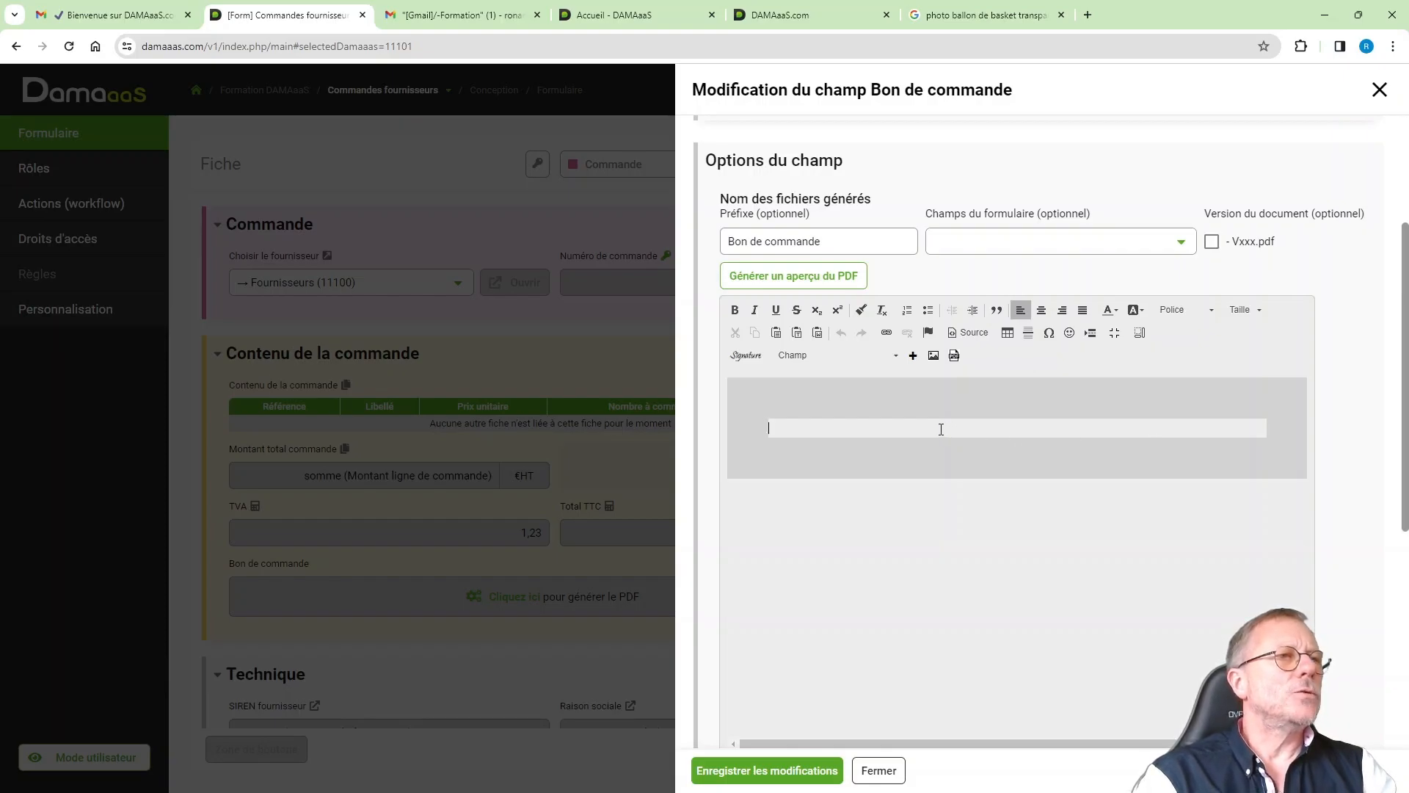
key(Return)
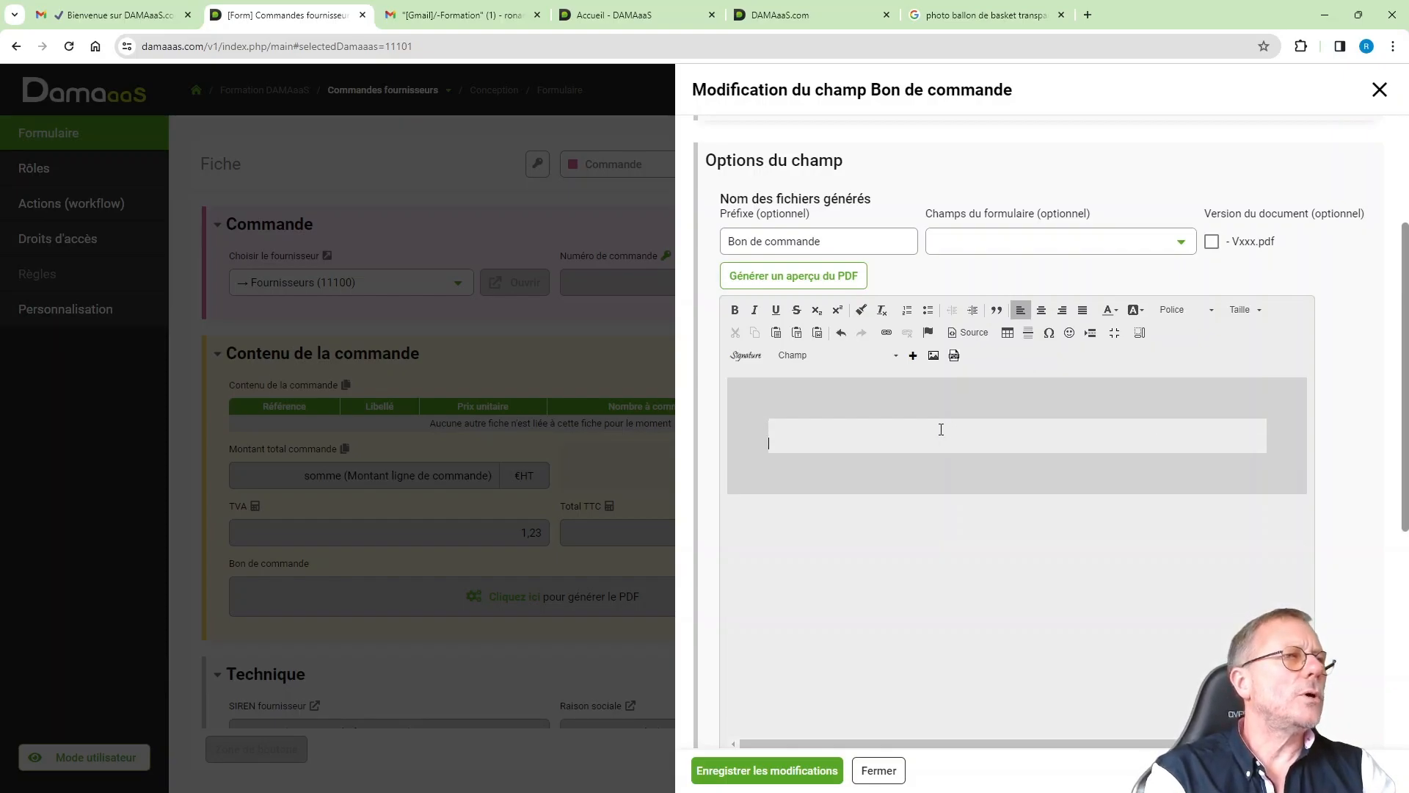
key(Return)
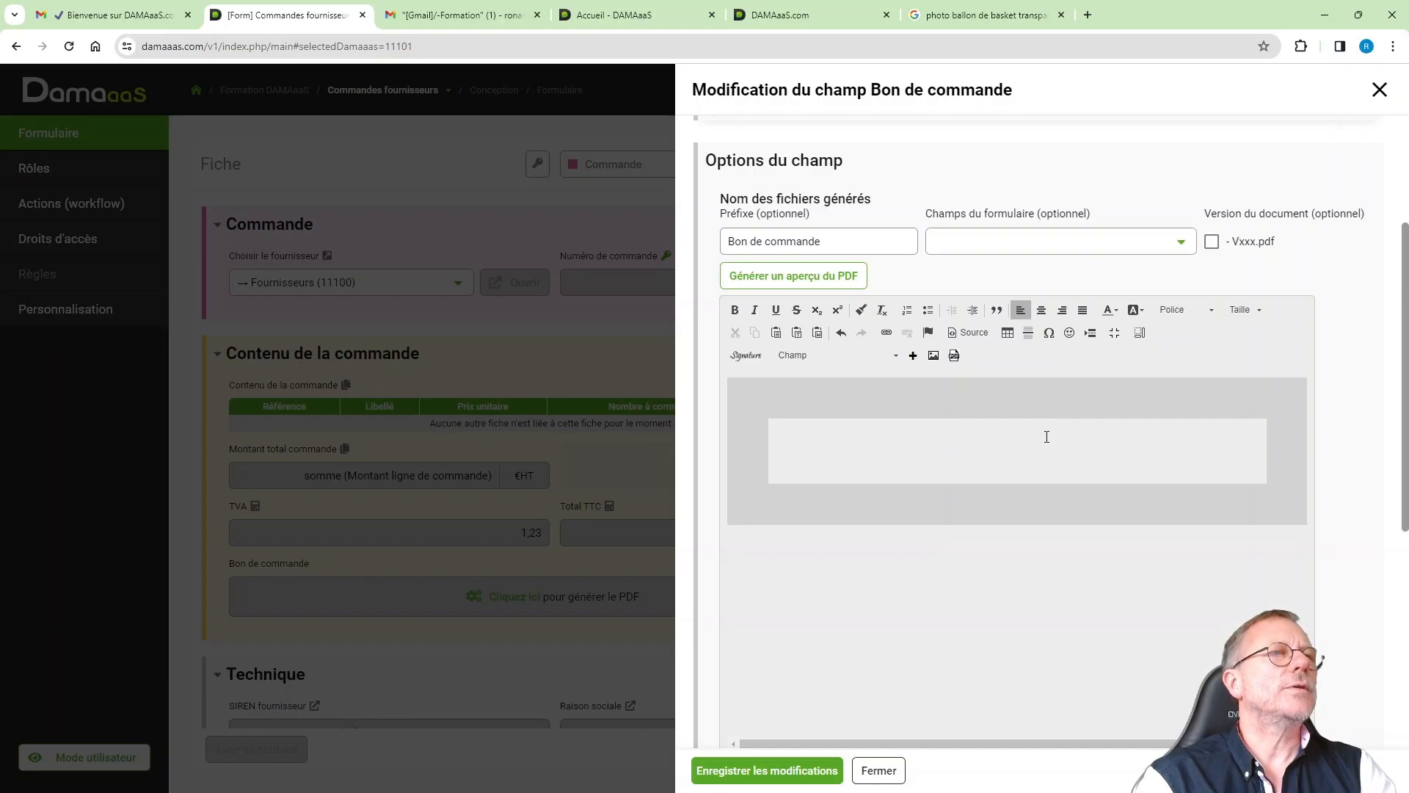
Insert a table with 1 row, 2 columns, 100% width and border size 0 at the start of the template
click(1007, 334)
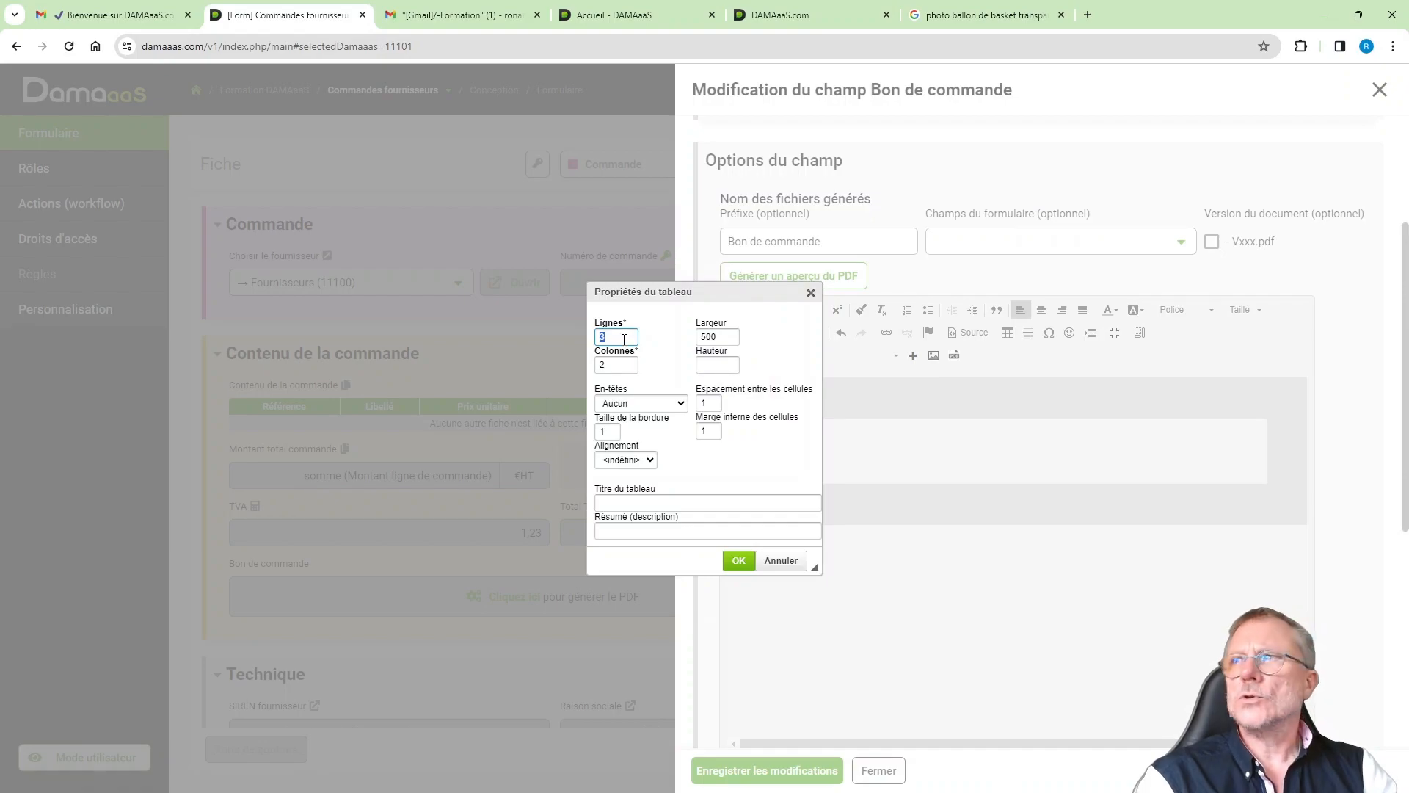
text(1)
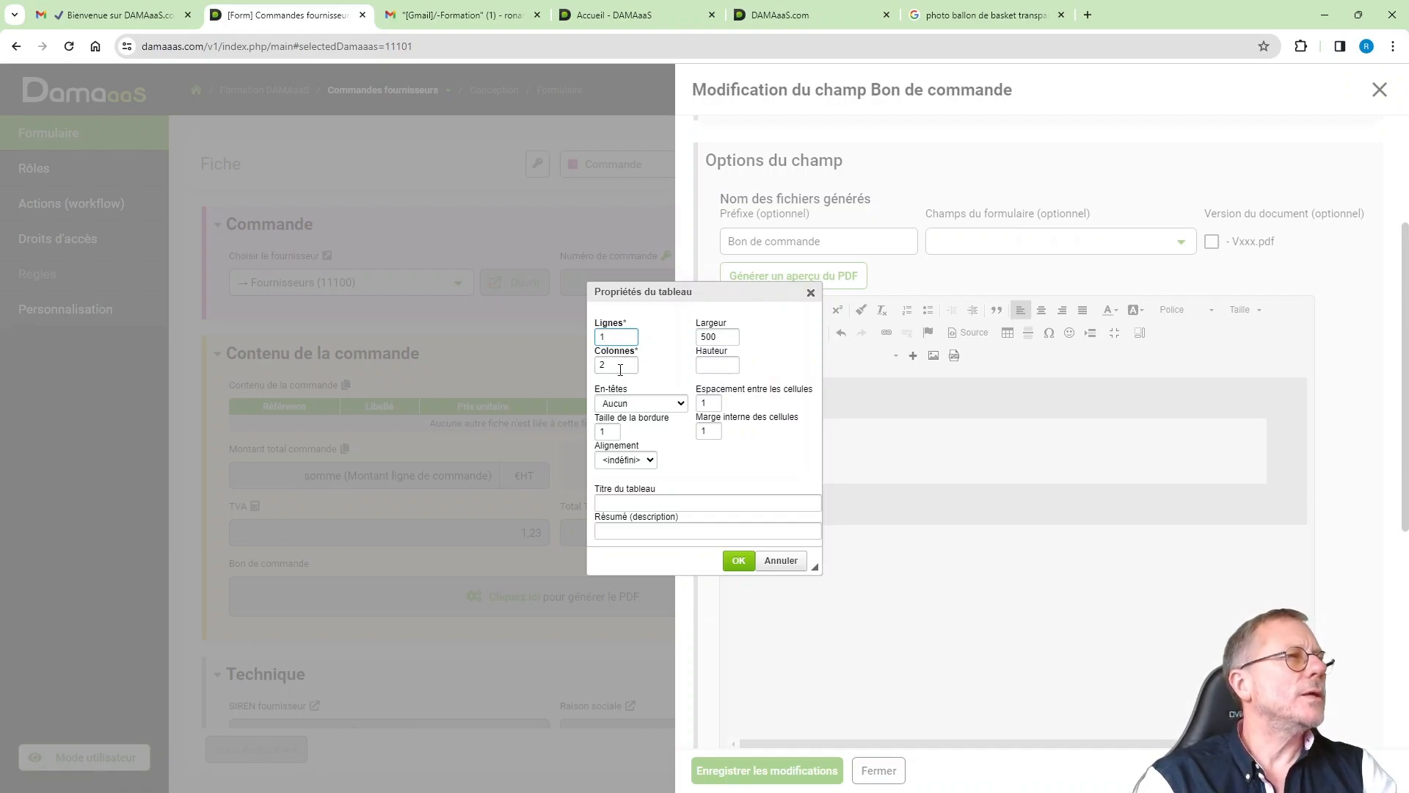
click(722, 334)
double_click(722, 334)
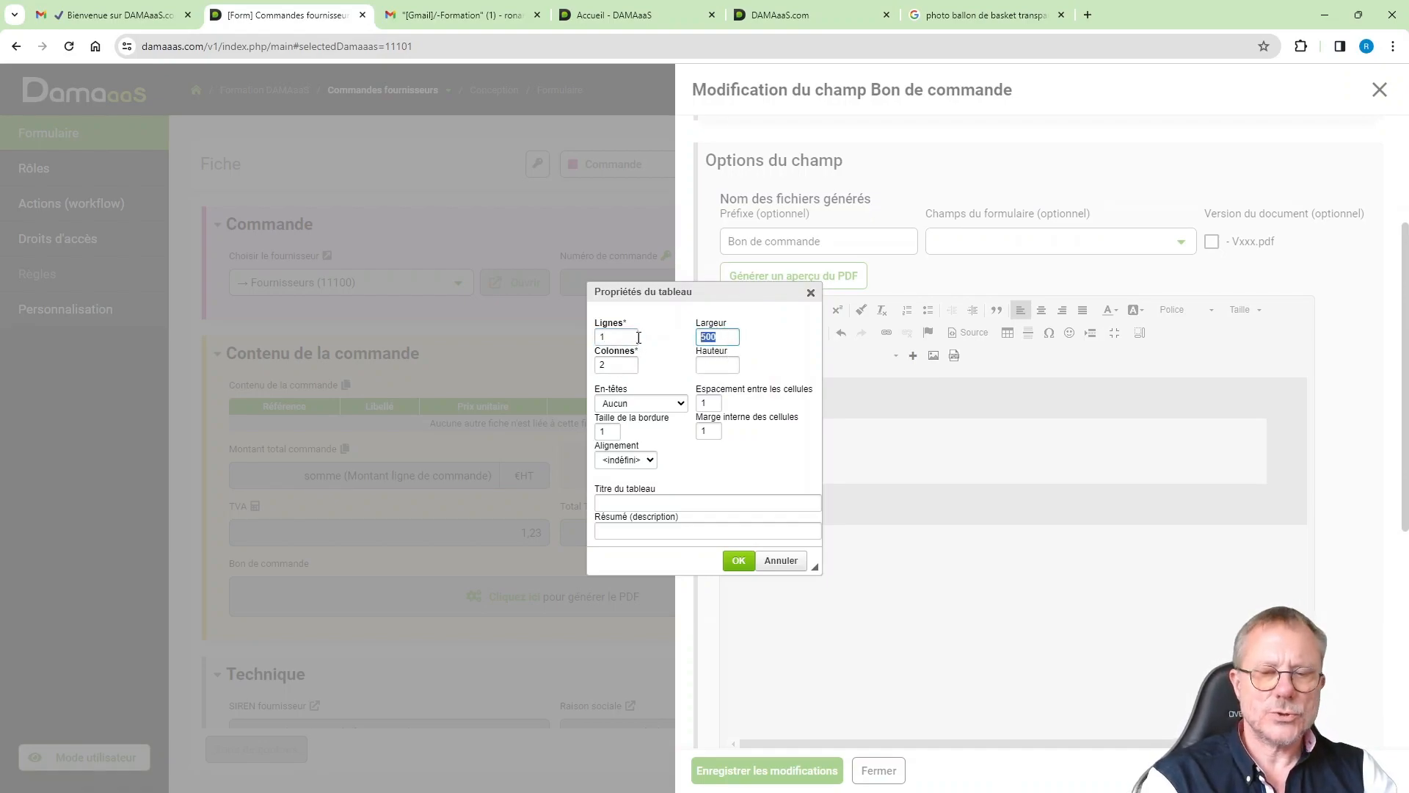
text(100%)
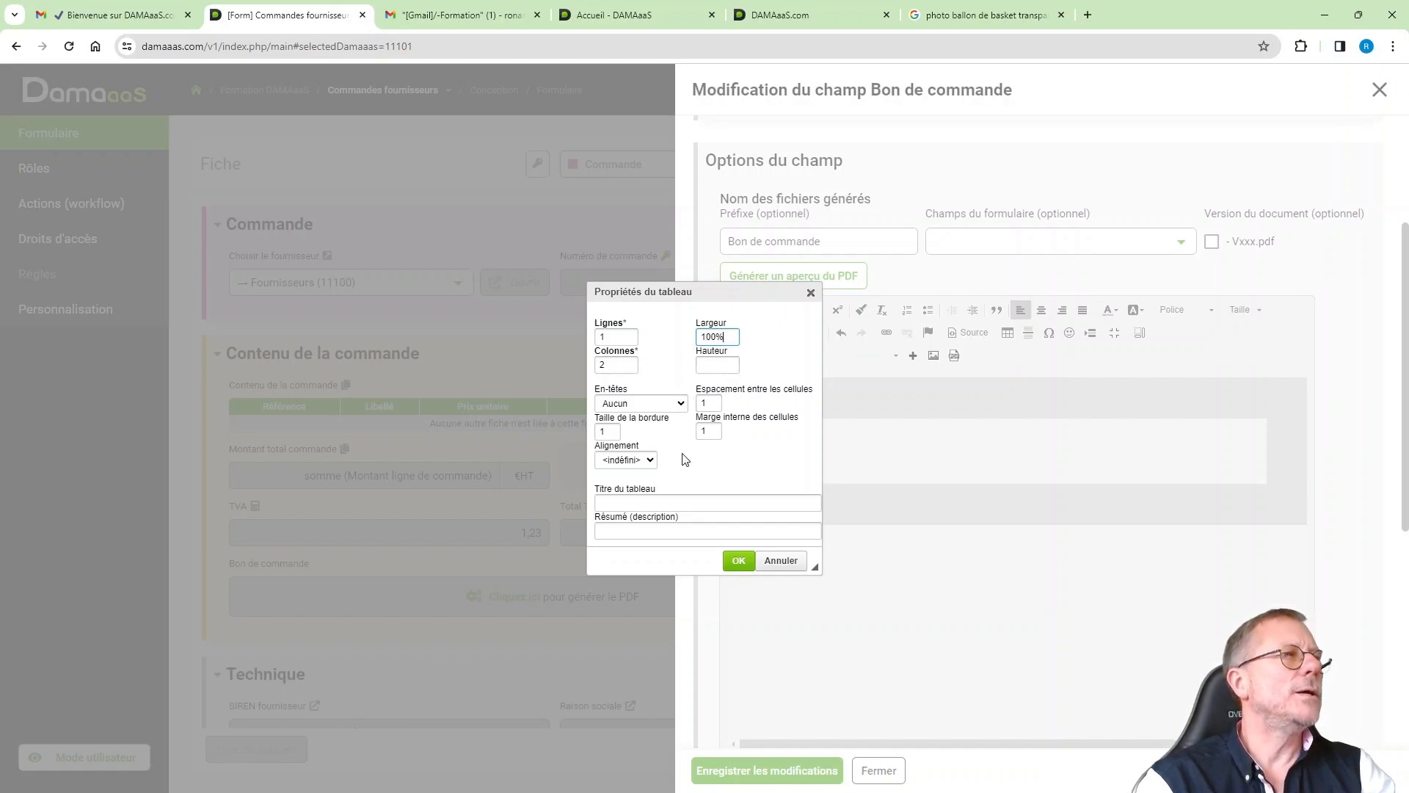
double_click(607, 432)
text(0)
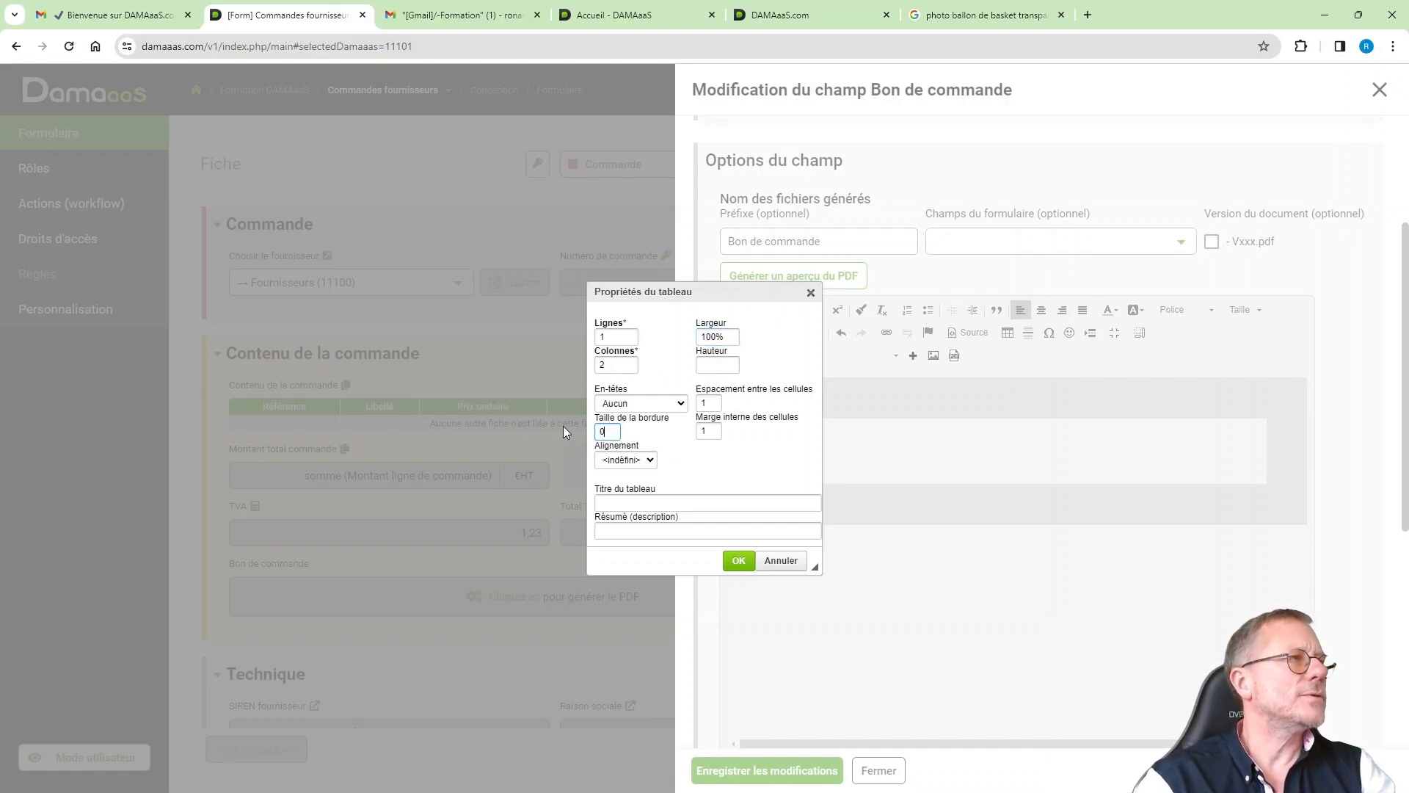
click(730, 466)
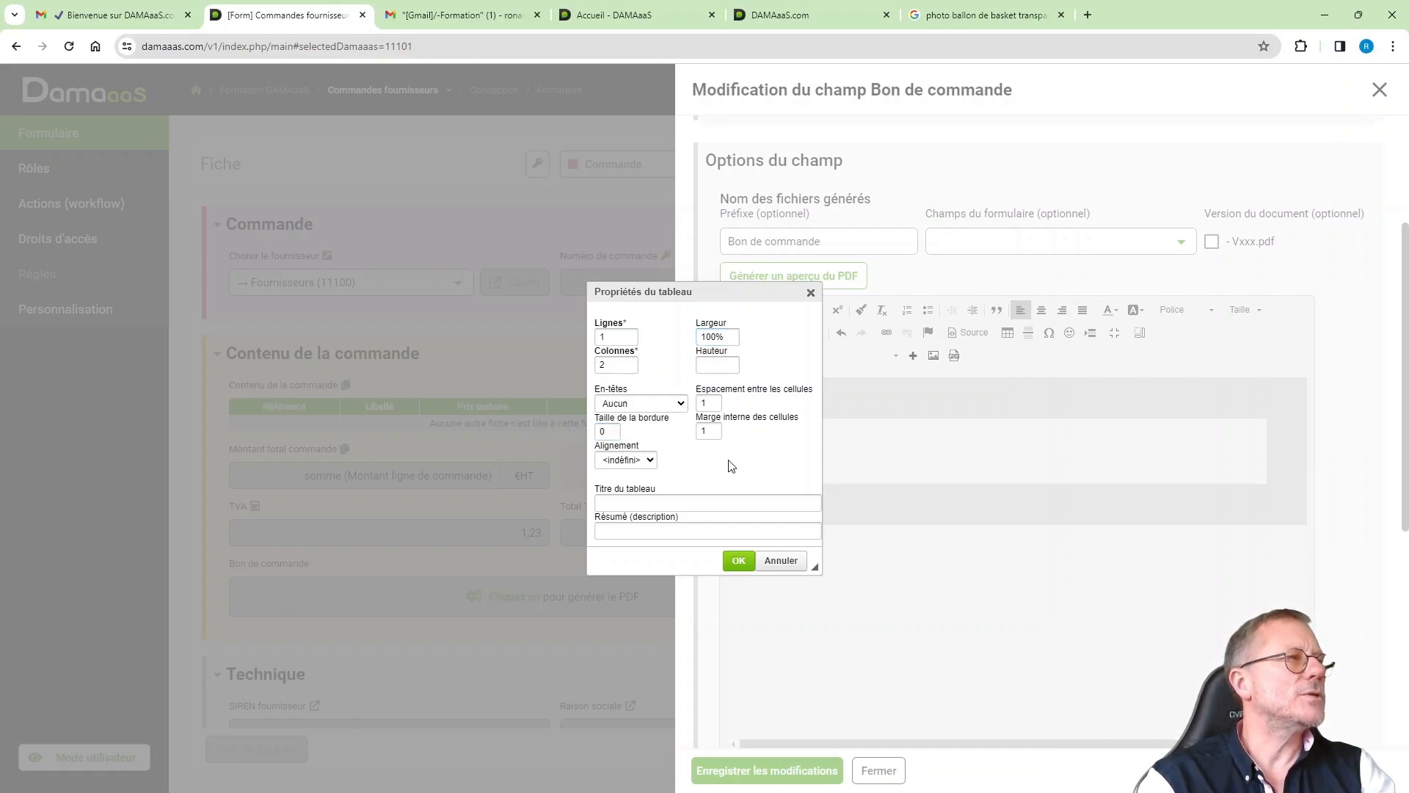
click(738, 562)
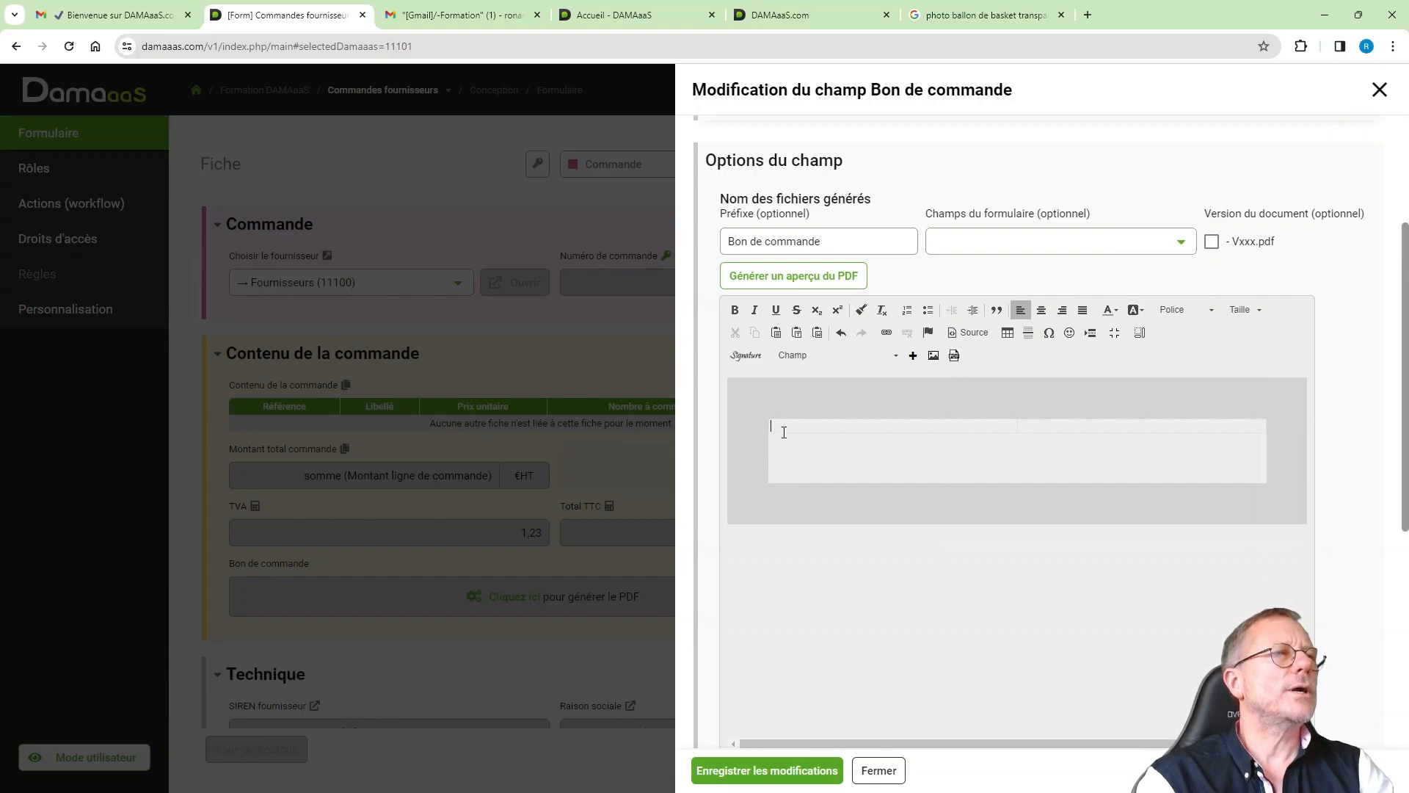
Insert the library image Logo franchiseur in the table's first cell at 200 by 200
mouse_move(895, 380)
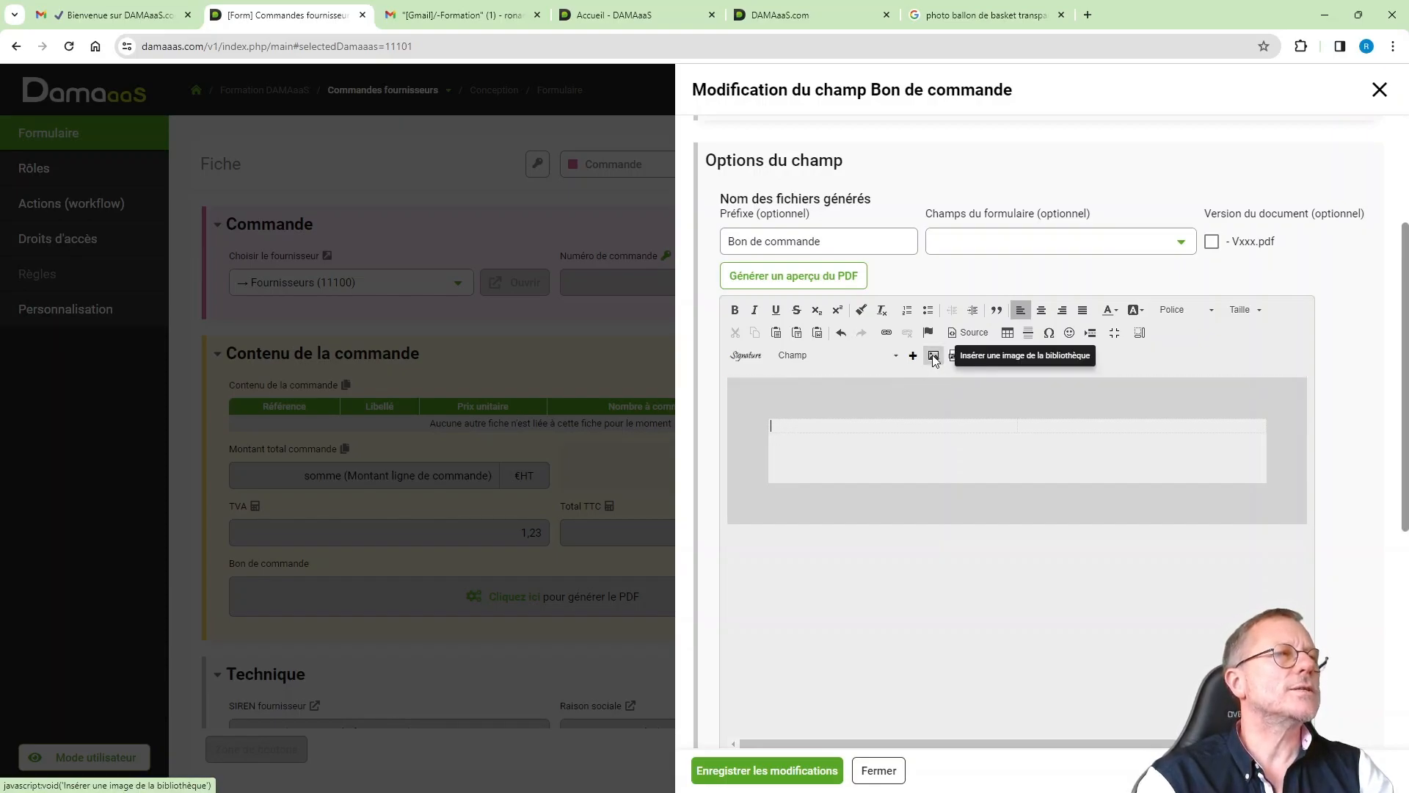
click(933, 356)
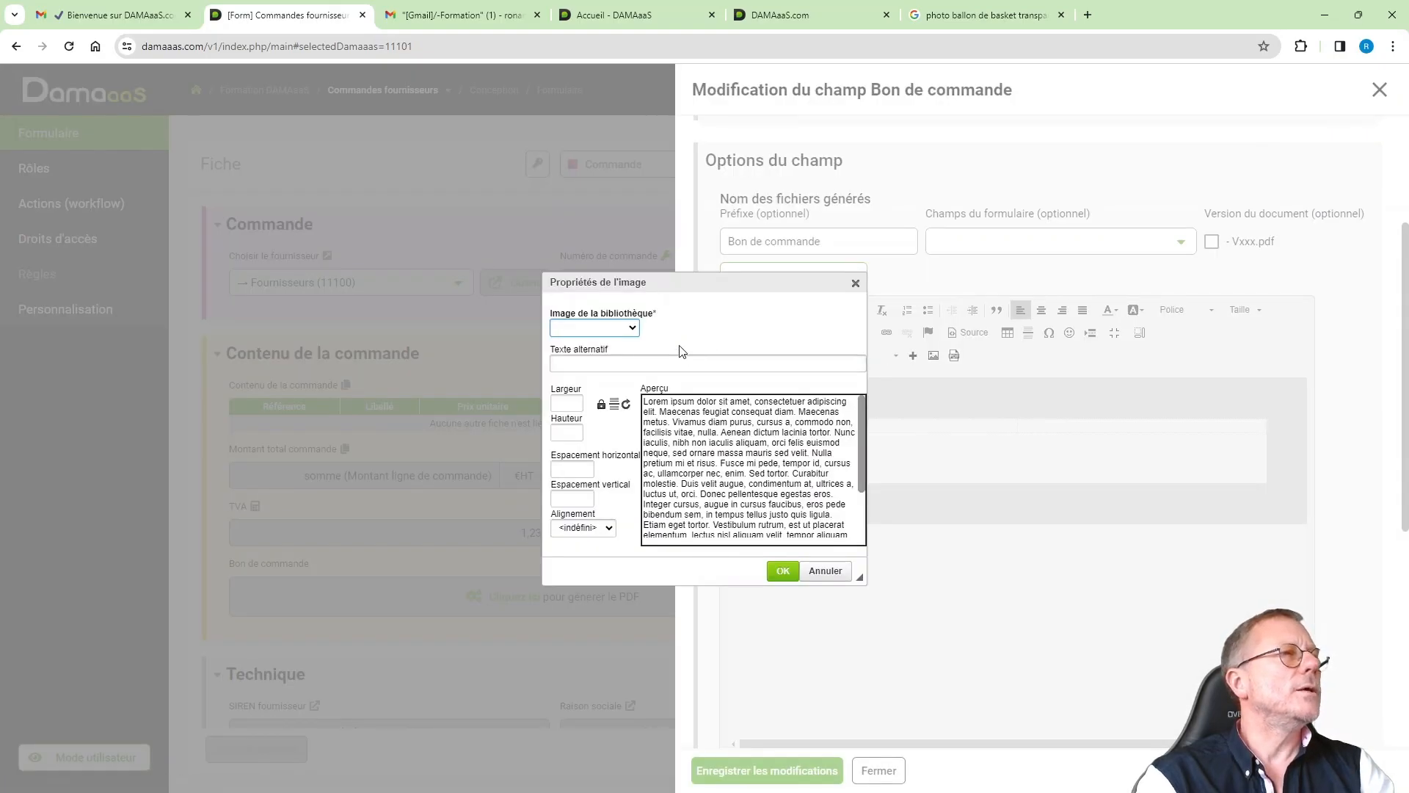
click(624, 328)
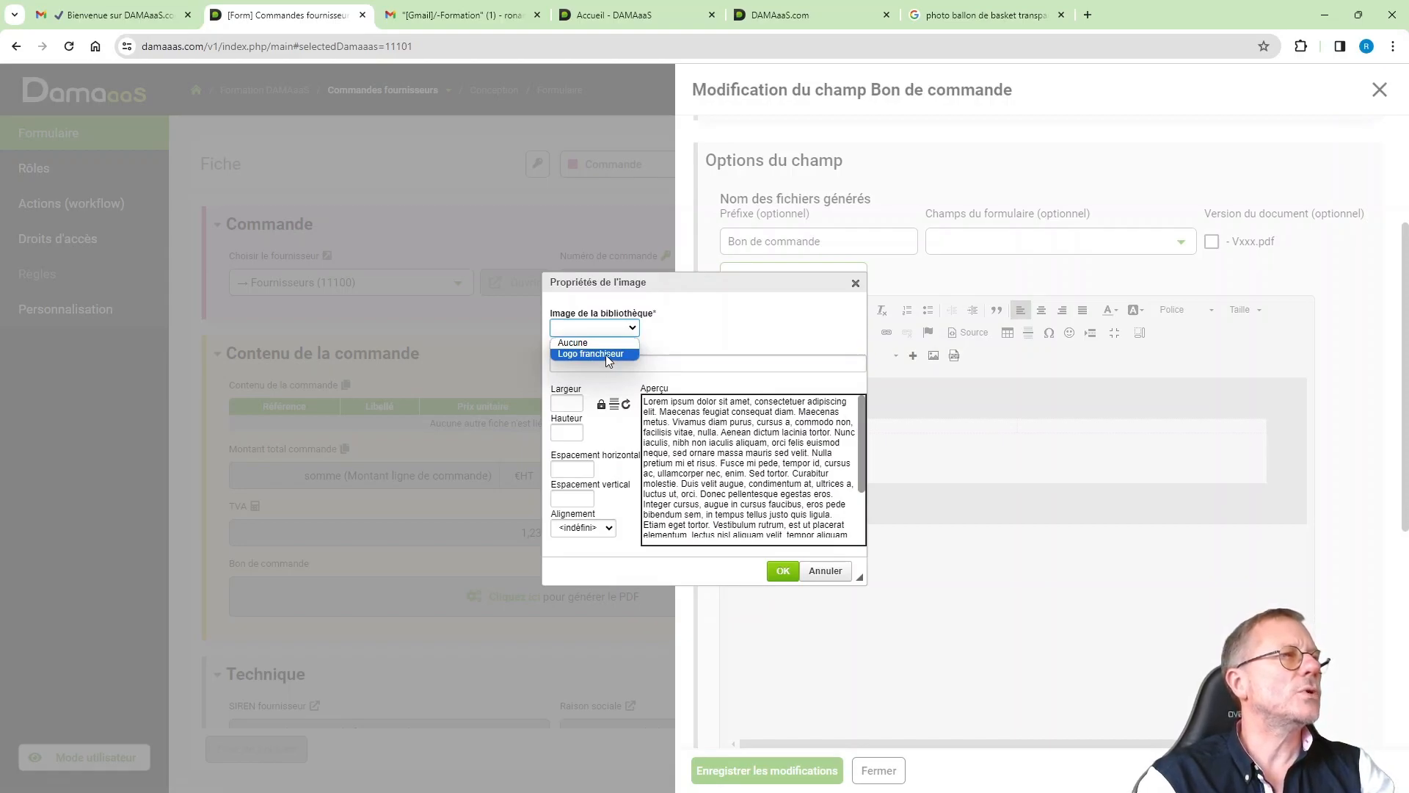
click(606, 354)
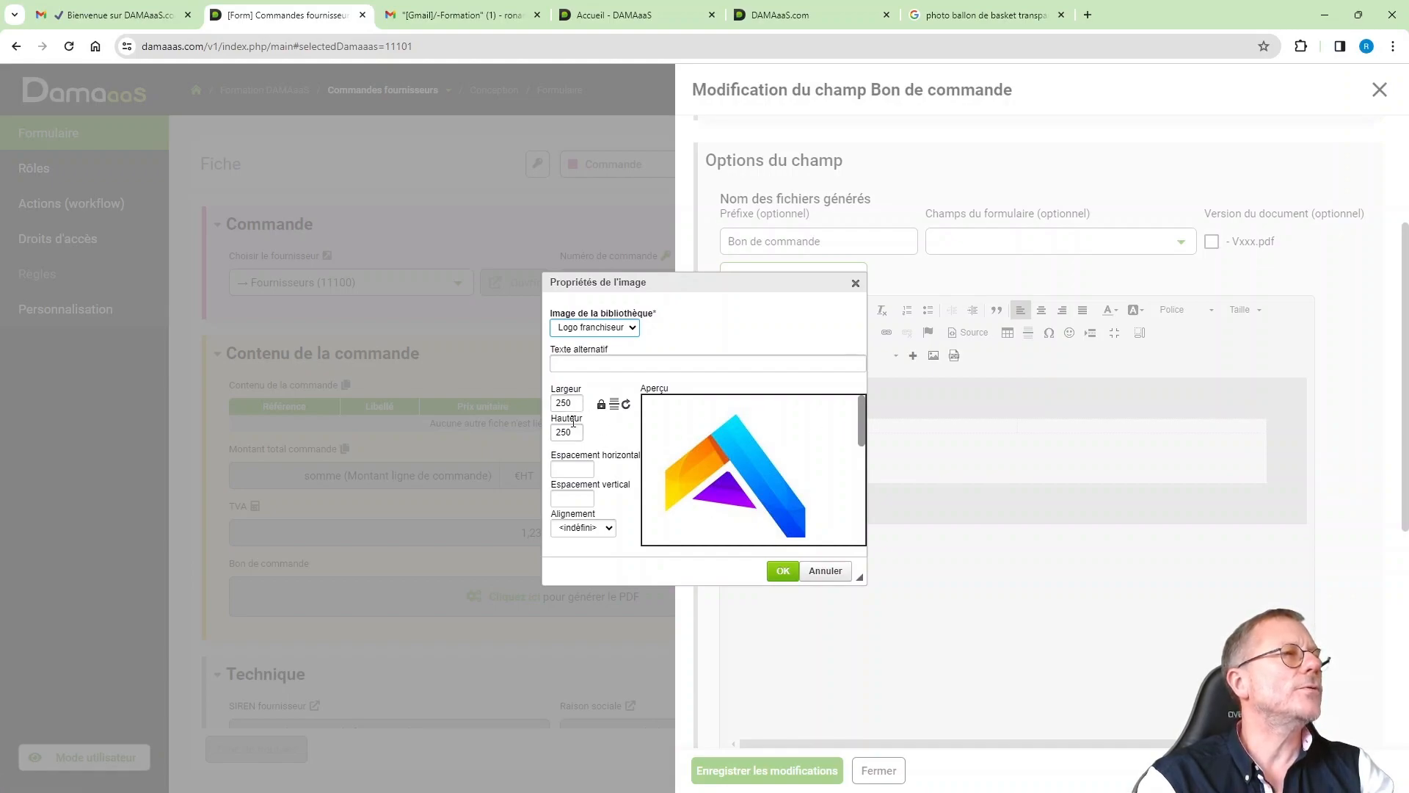
double_click(574, 402)
text(200)
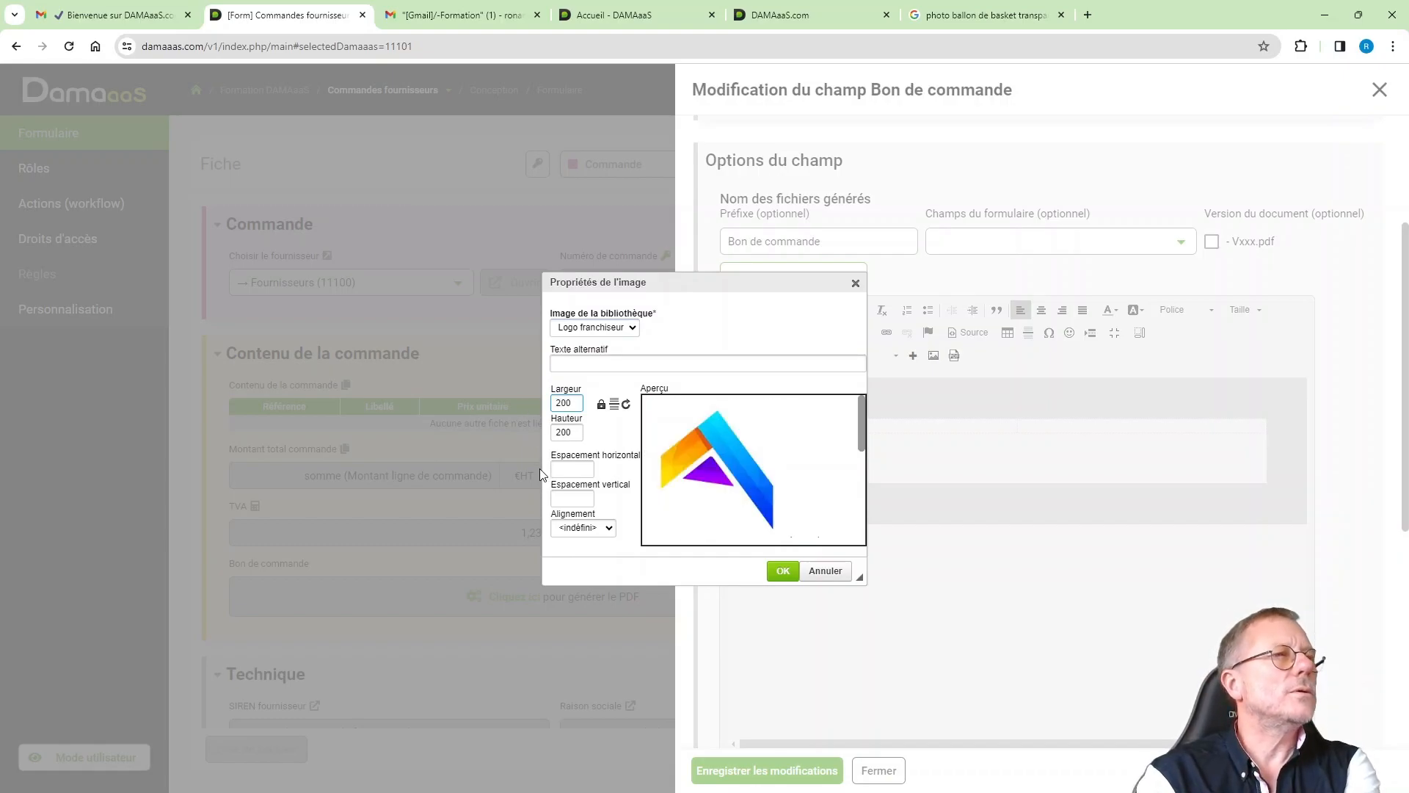
click(780, 571)
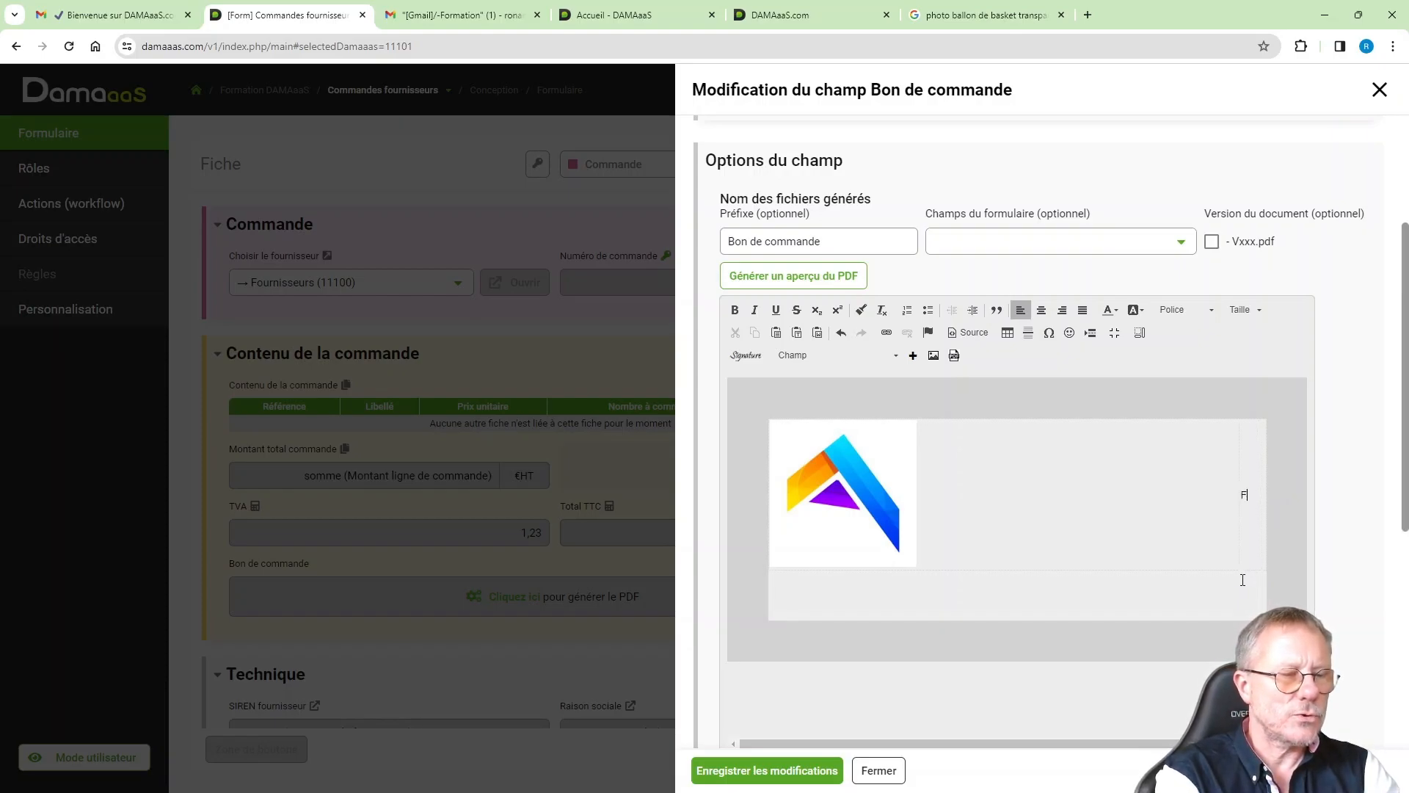
Enter FRANCHISEUR in the table's second cell and format it as bold, purple, size 28 text
text(RANCHISEUR)
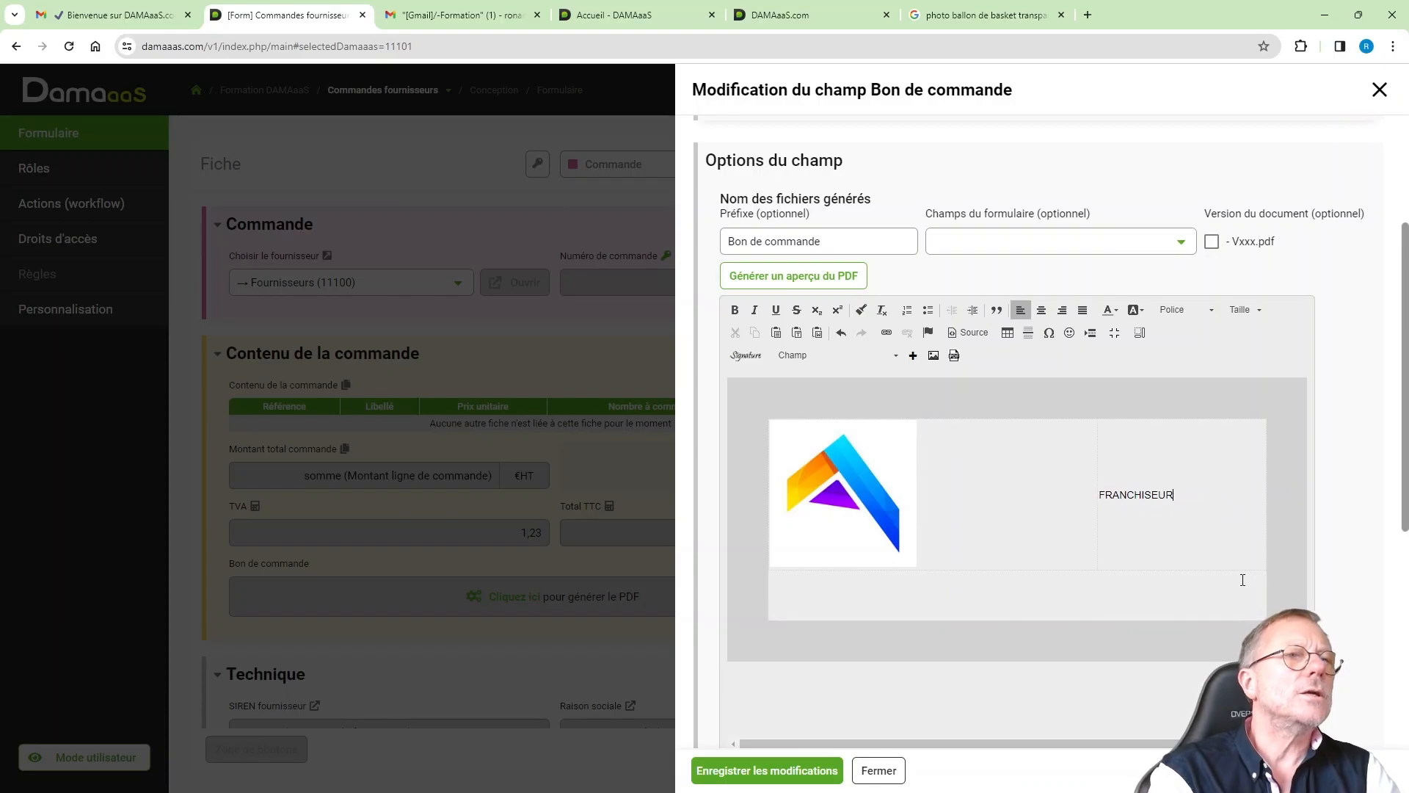
key(shift+Home)
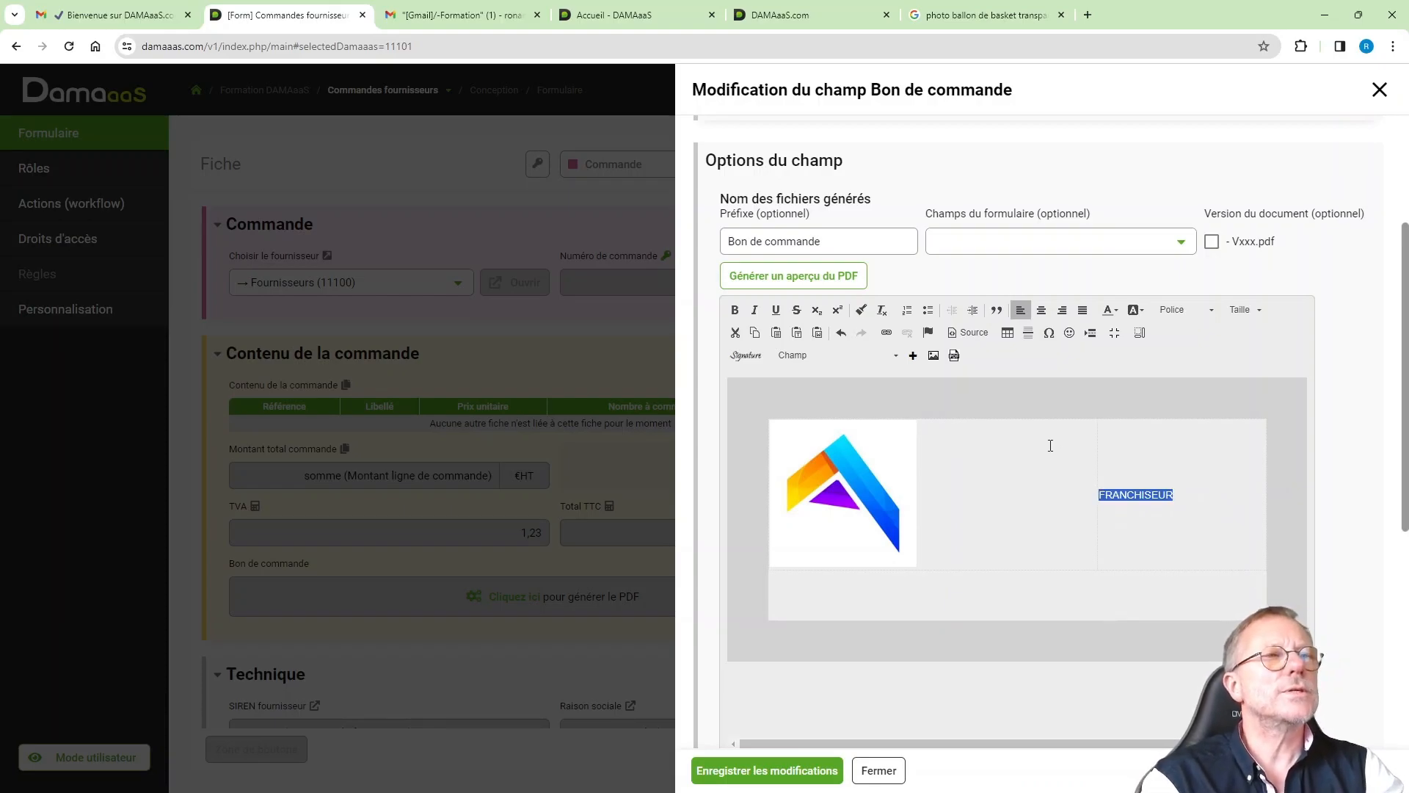
click(735, 311)
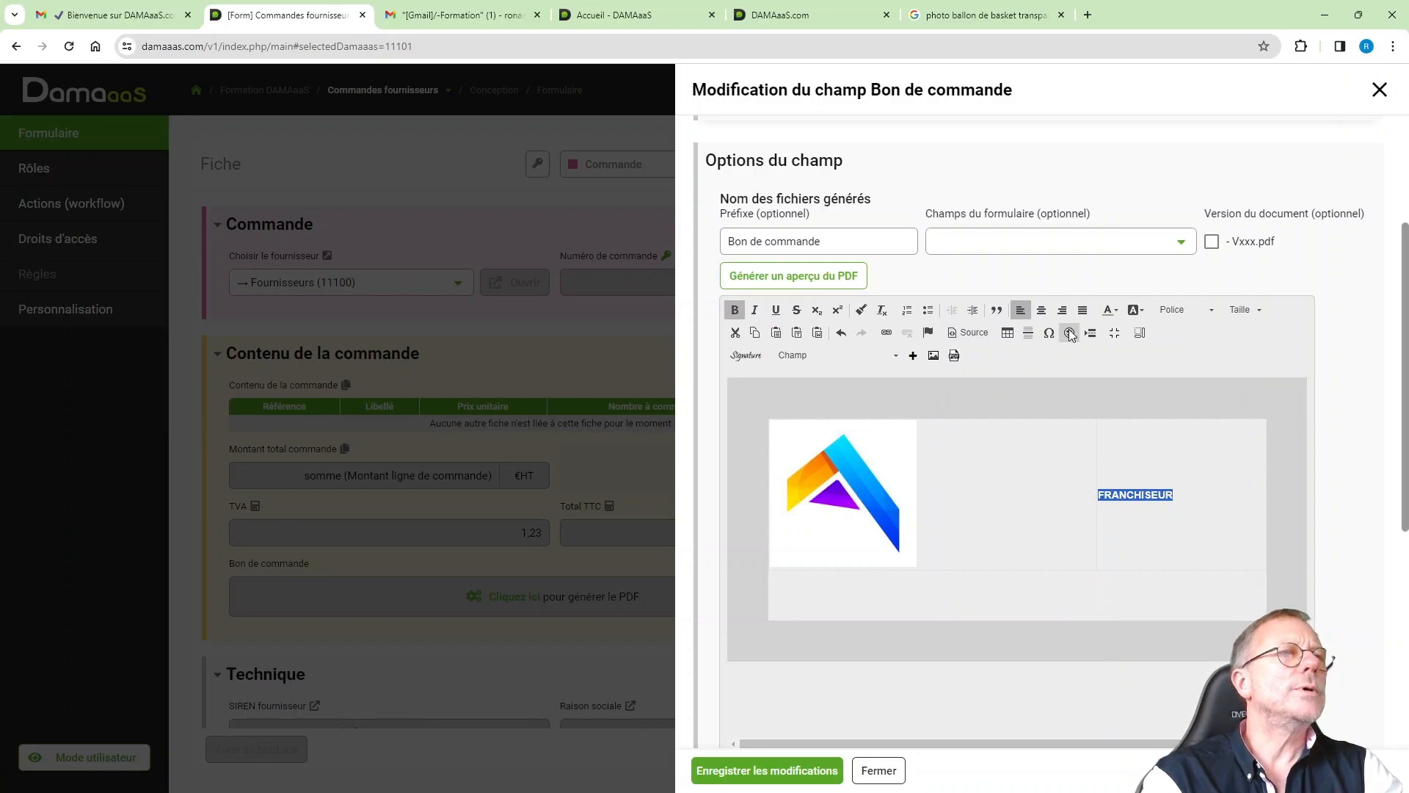
click(1116, 311)
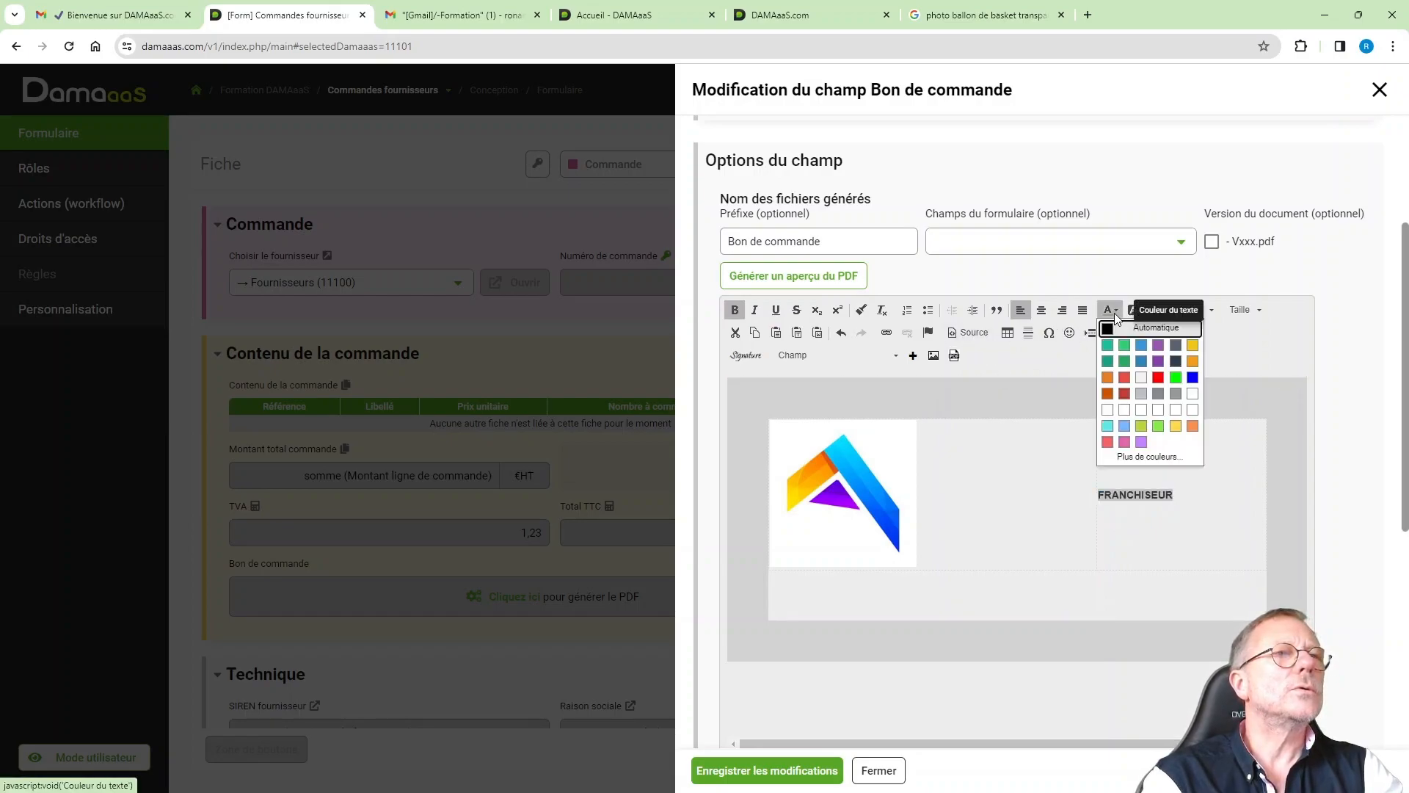
click(1159, 345)
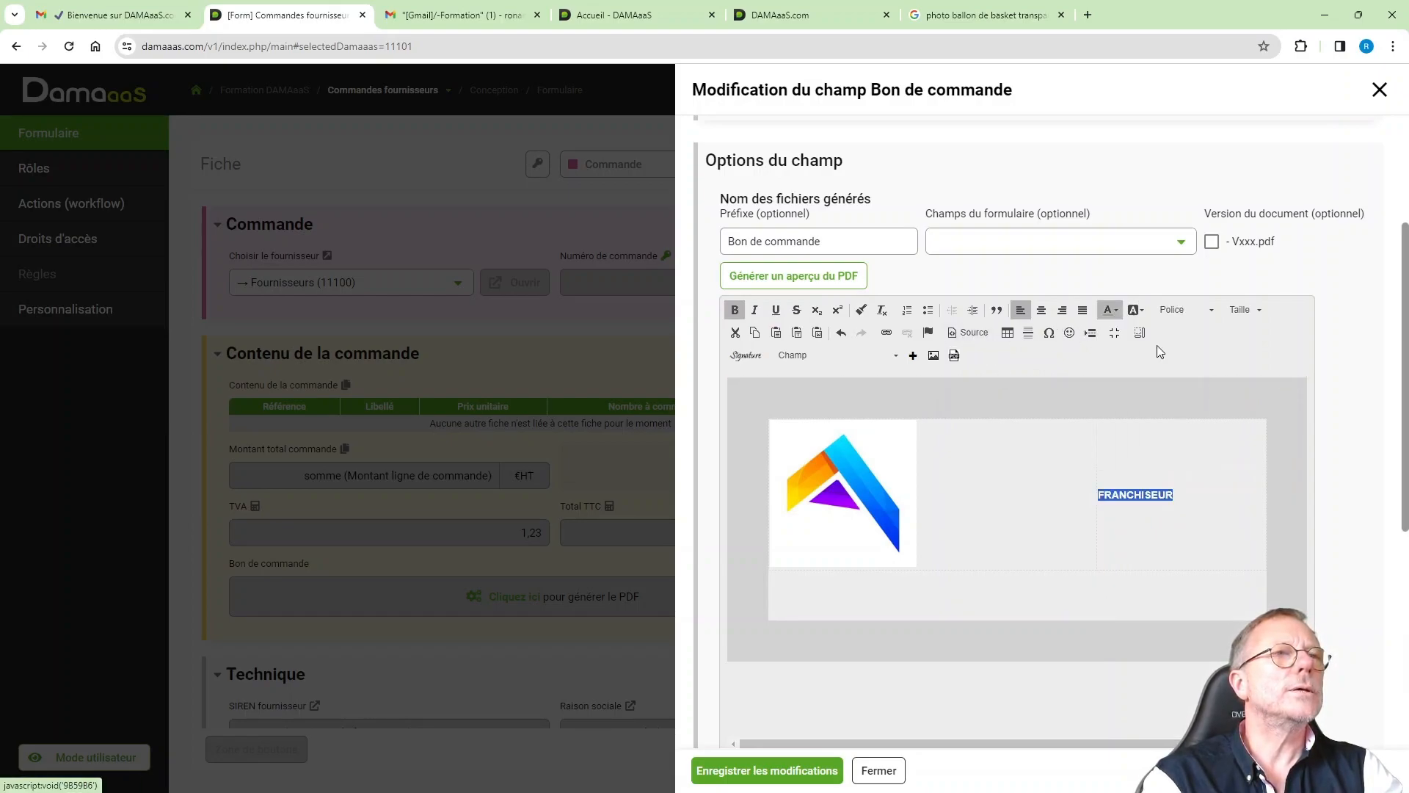
click(1239, 309)
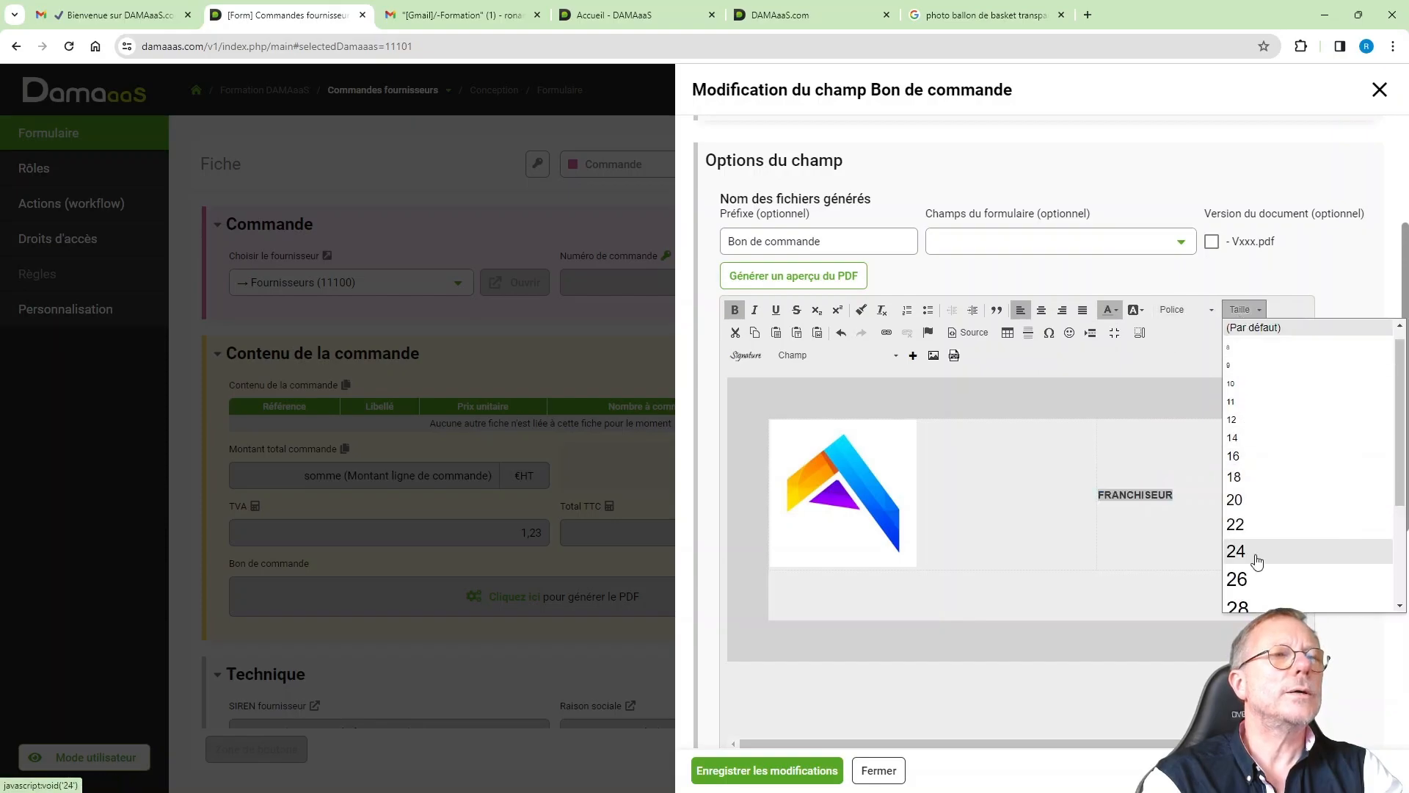
click(1240, 606)
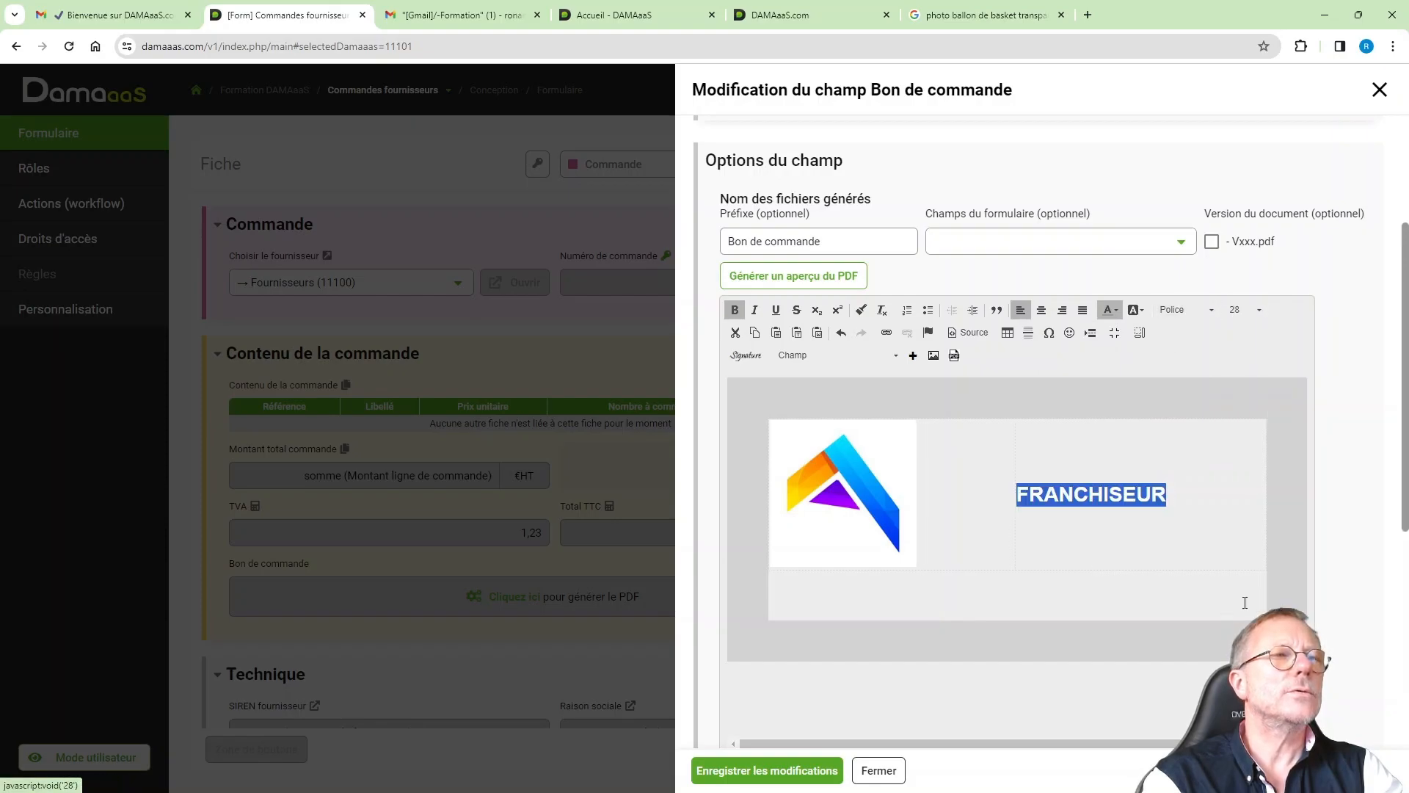
Centre the FRANCHISEUR text within the second cell of the header table
click(1160, 547)
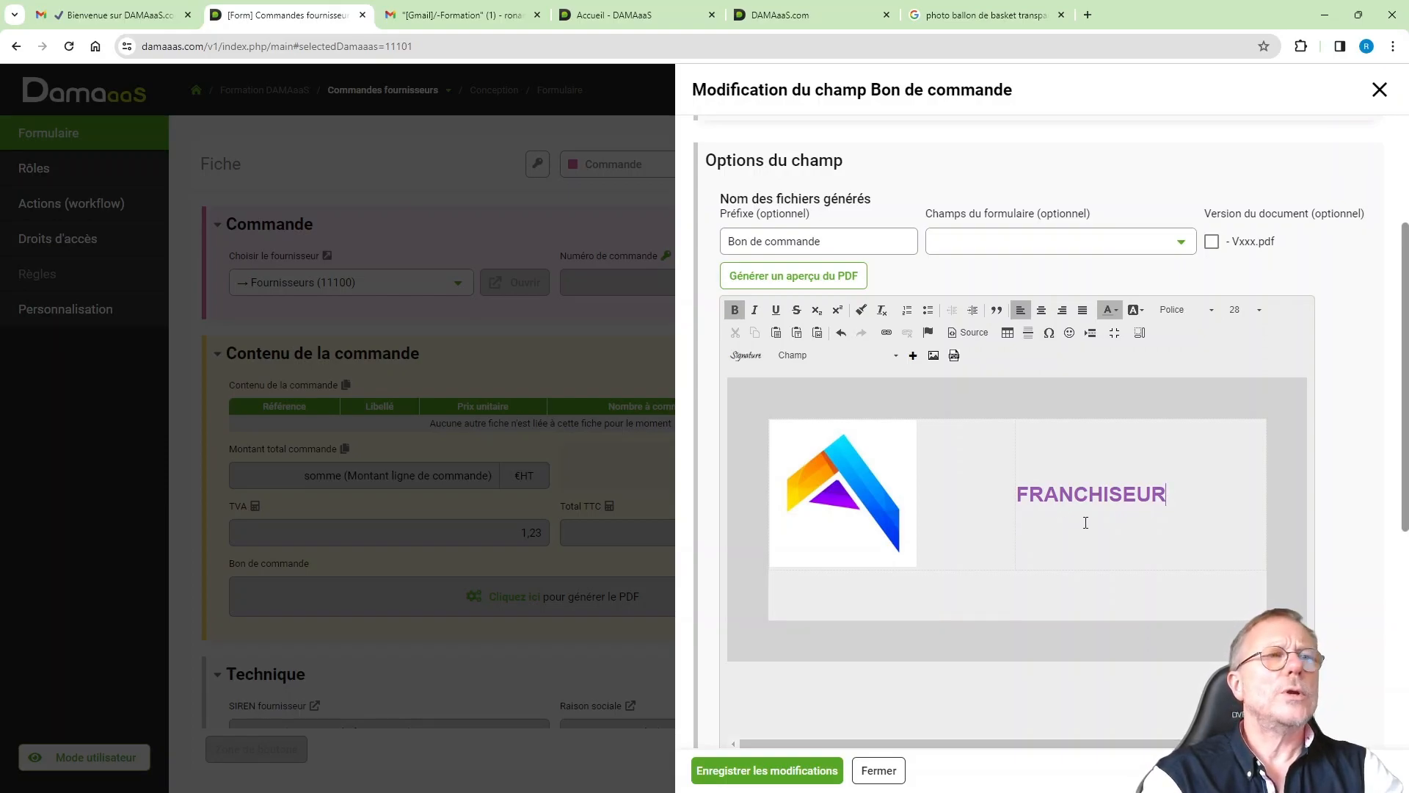
click(978, 505)
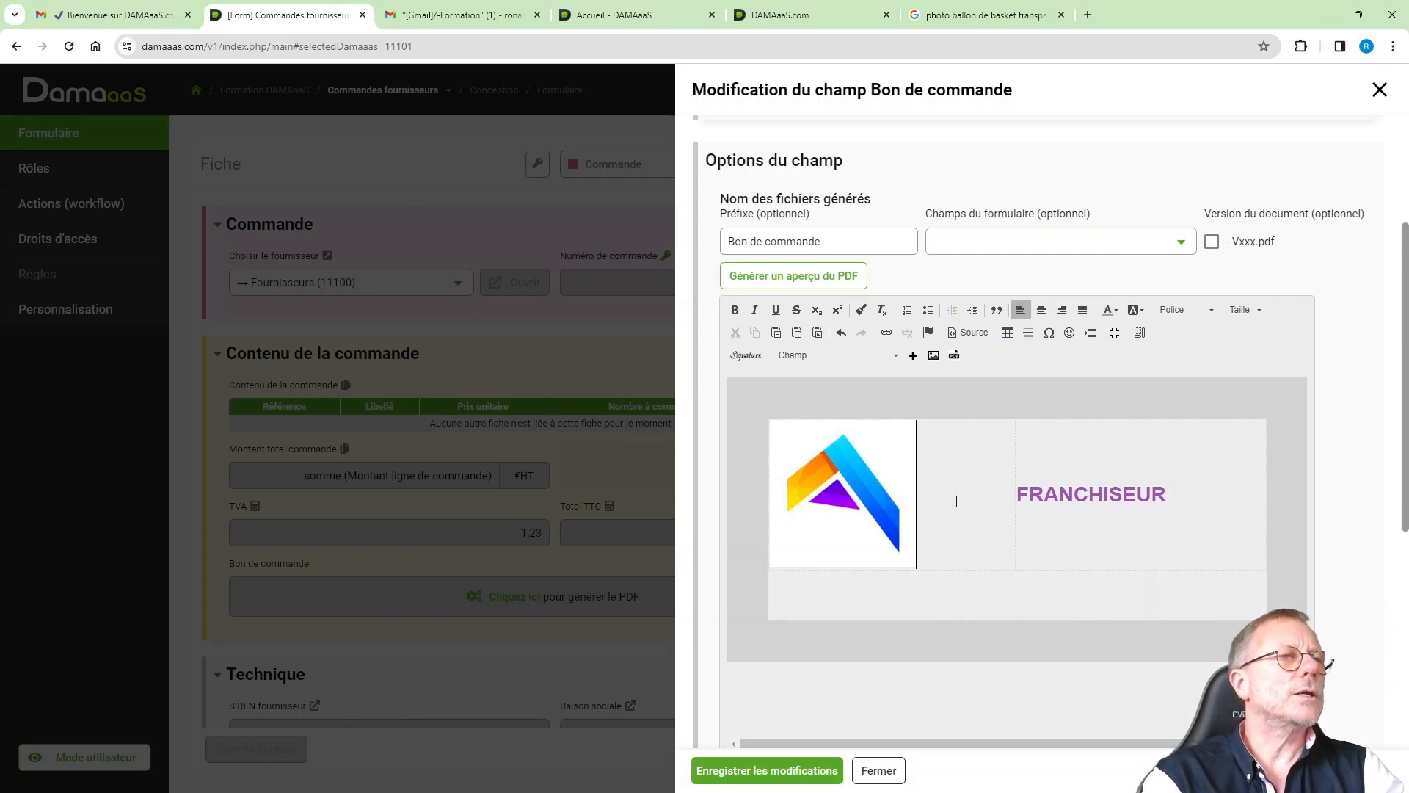
scroll(1071, 530, down, 1)
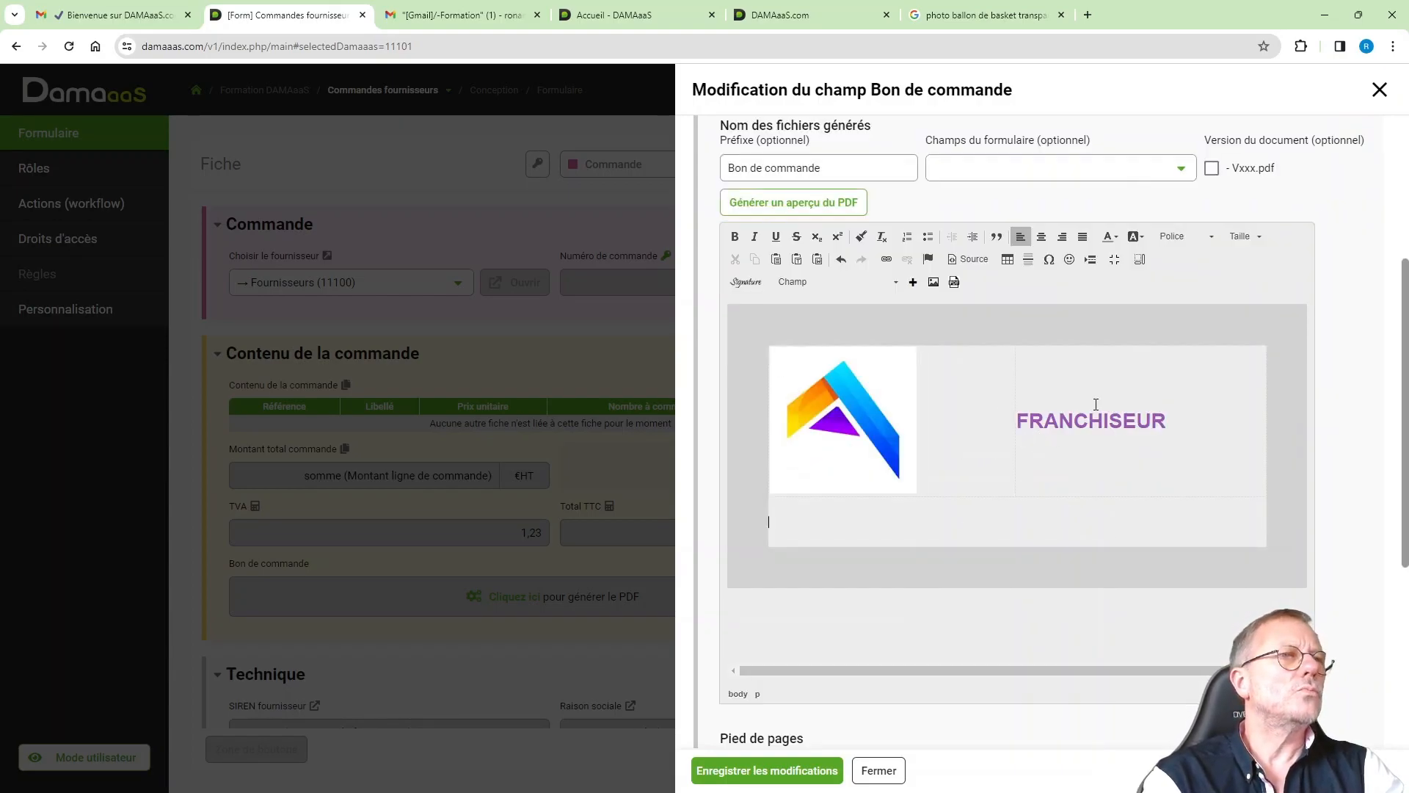
click(1215, 426)
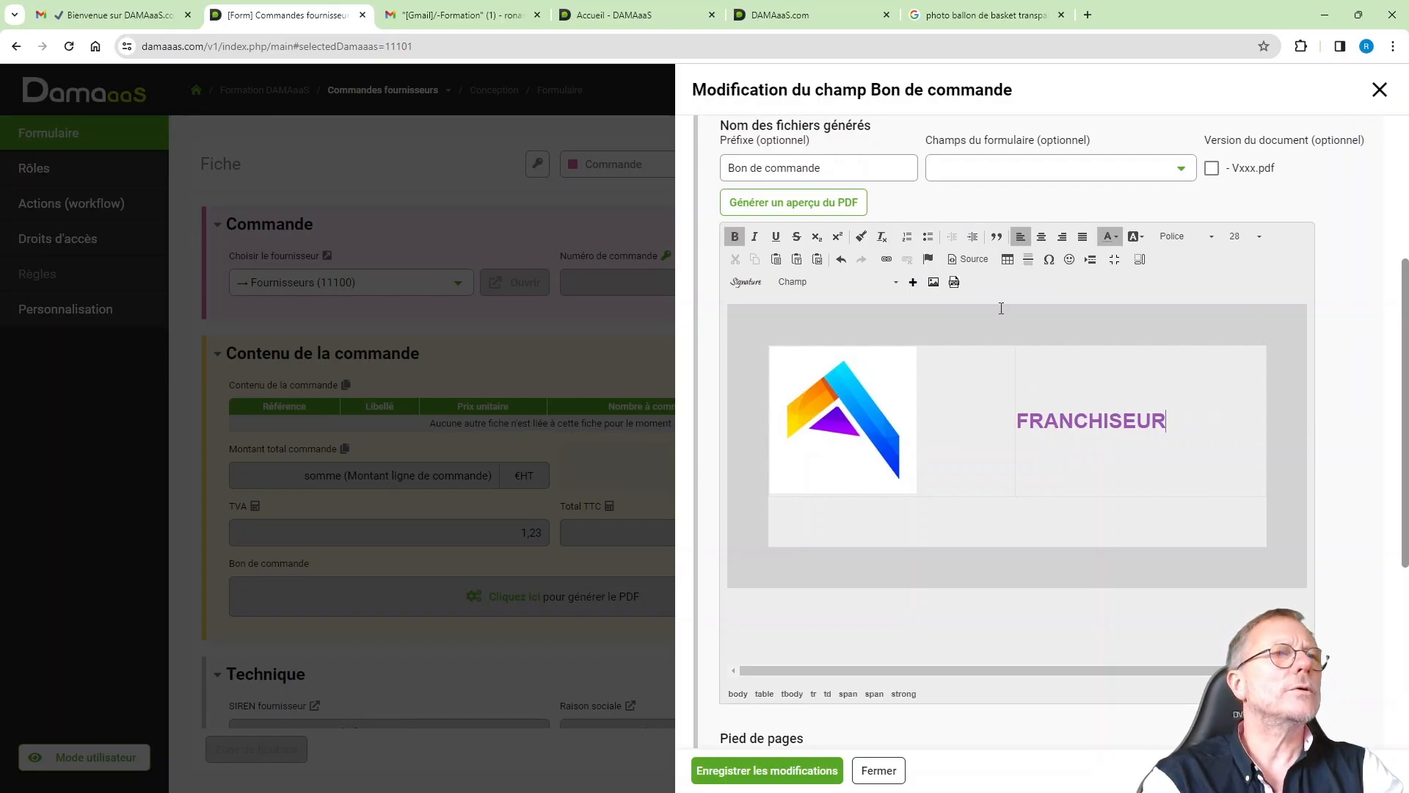
click(1041, 236)
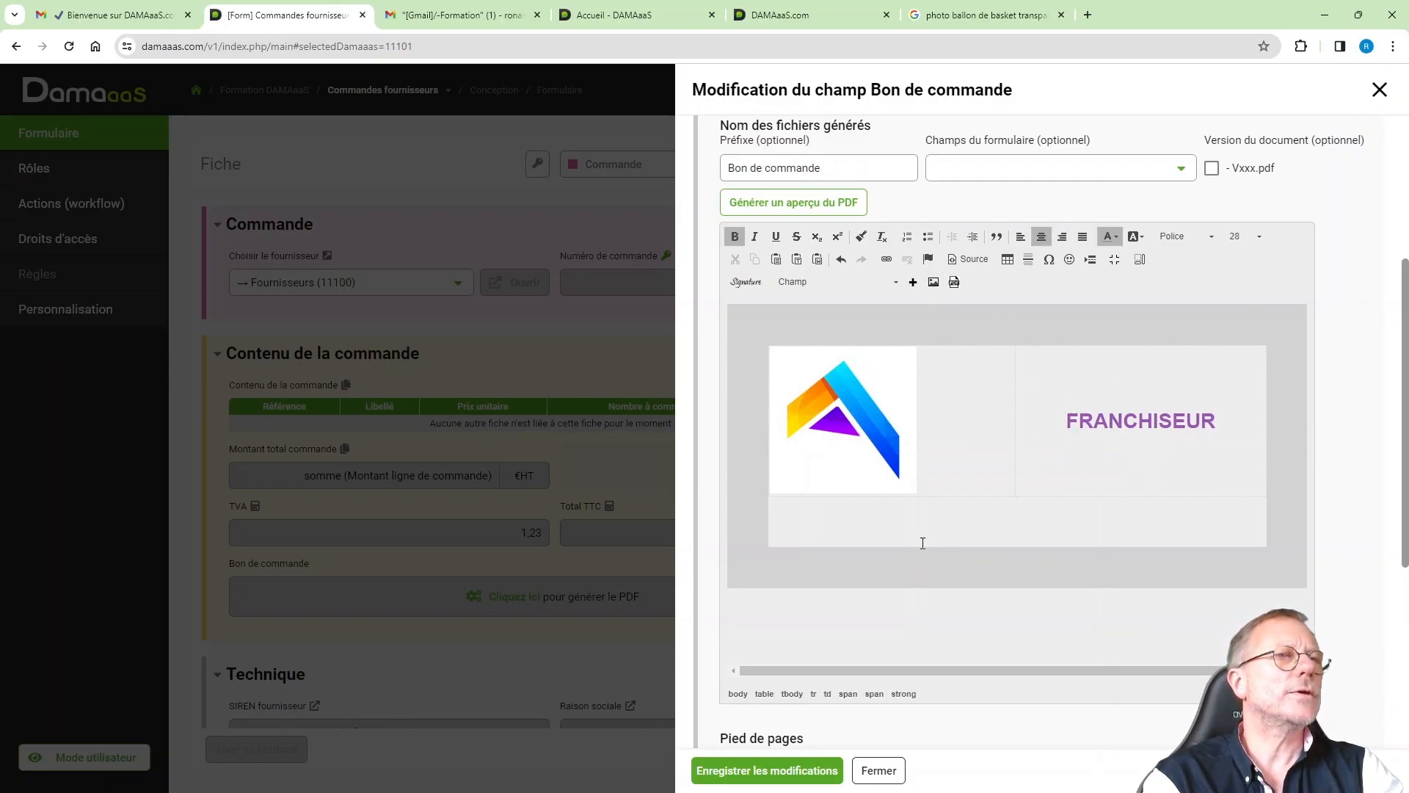
Below the header table, add the line BON DE COMMANDE N° followed by the Numéro de commande field, and start a new line
click(877, 525)
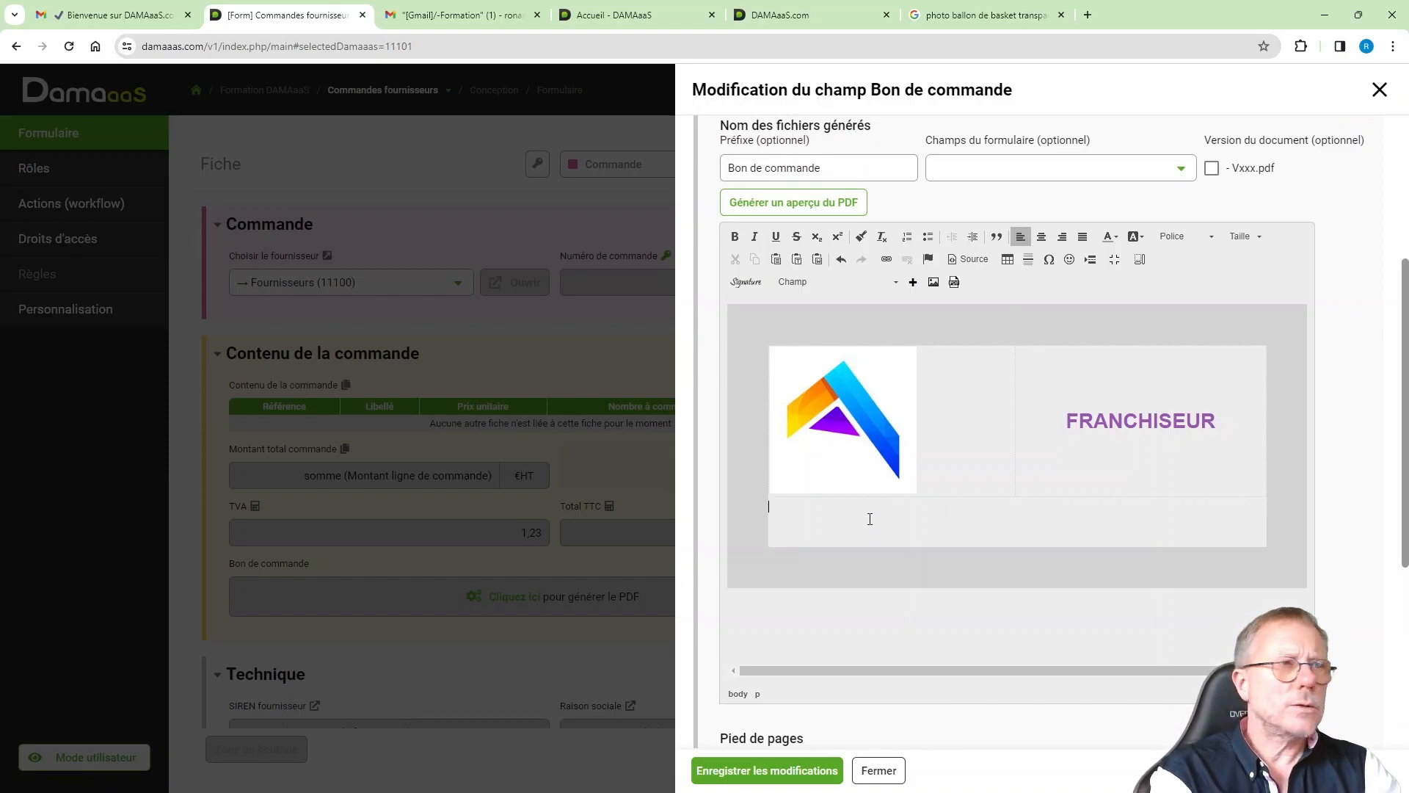
text(B)
key(BackSpace)
key(Return)
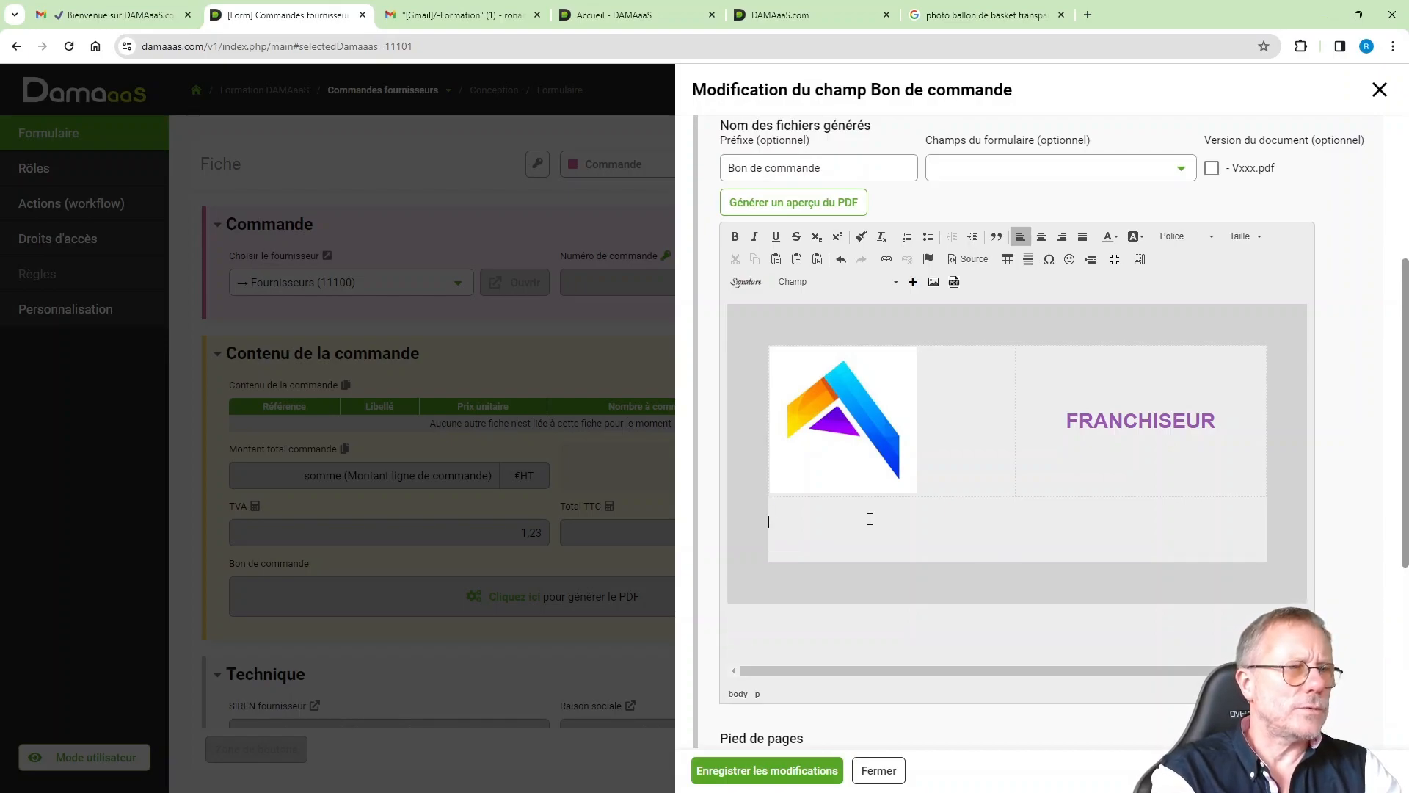
text(BON DE COMMAN)
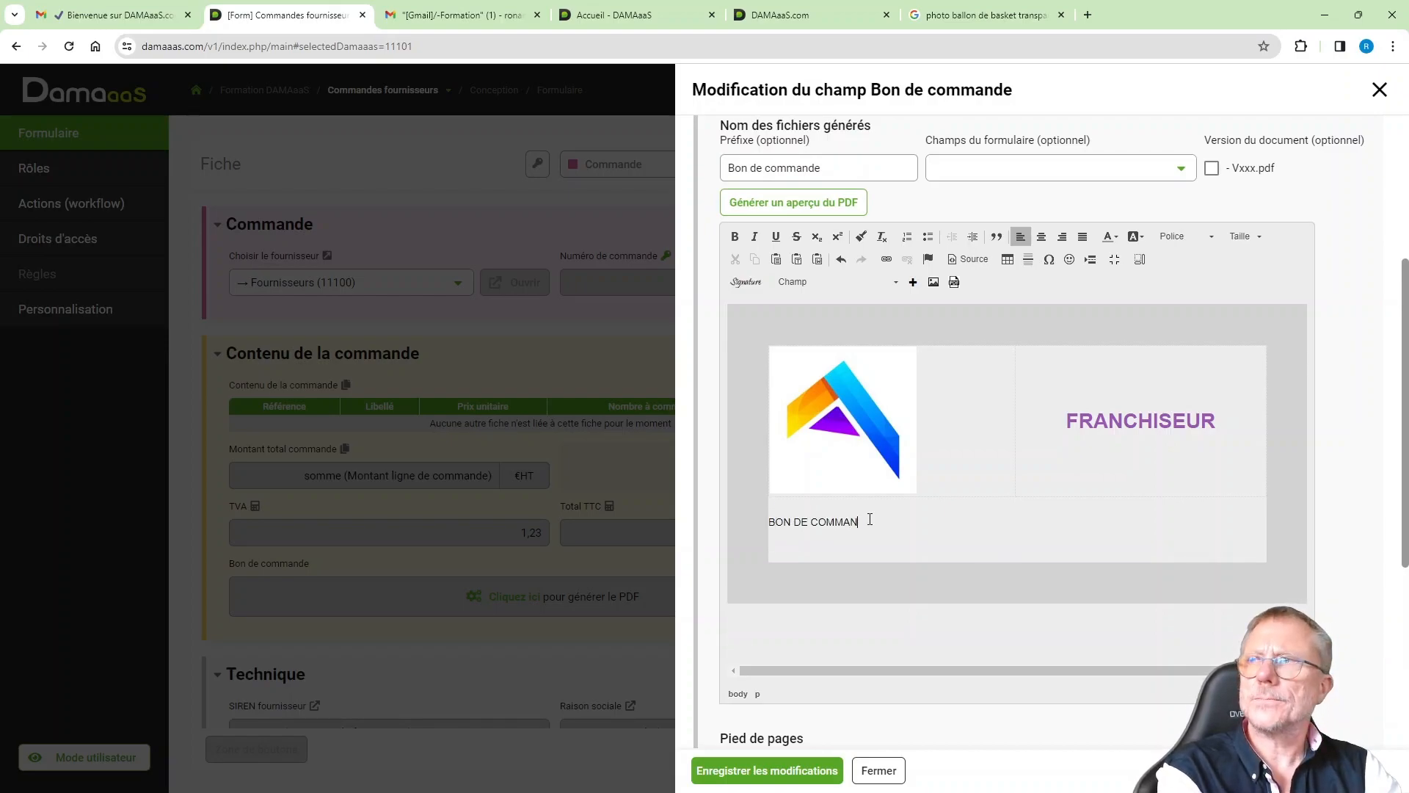
text(DE N°)
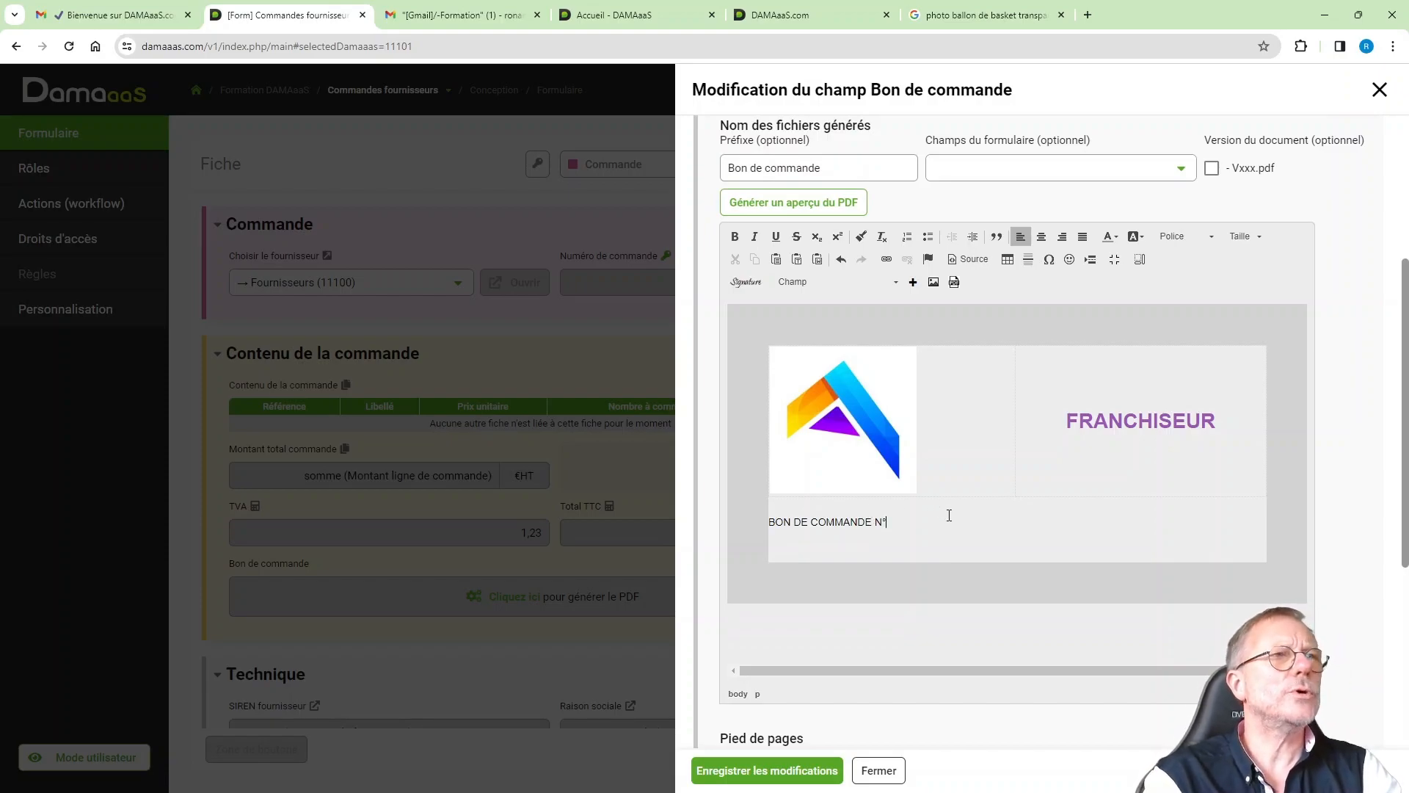
click(865, 283)
click(846, 331)
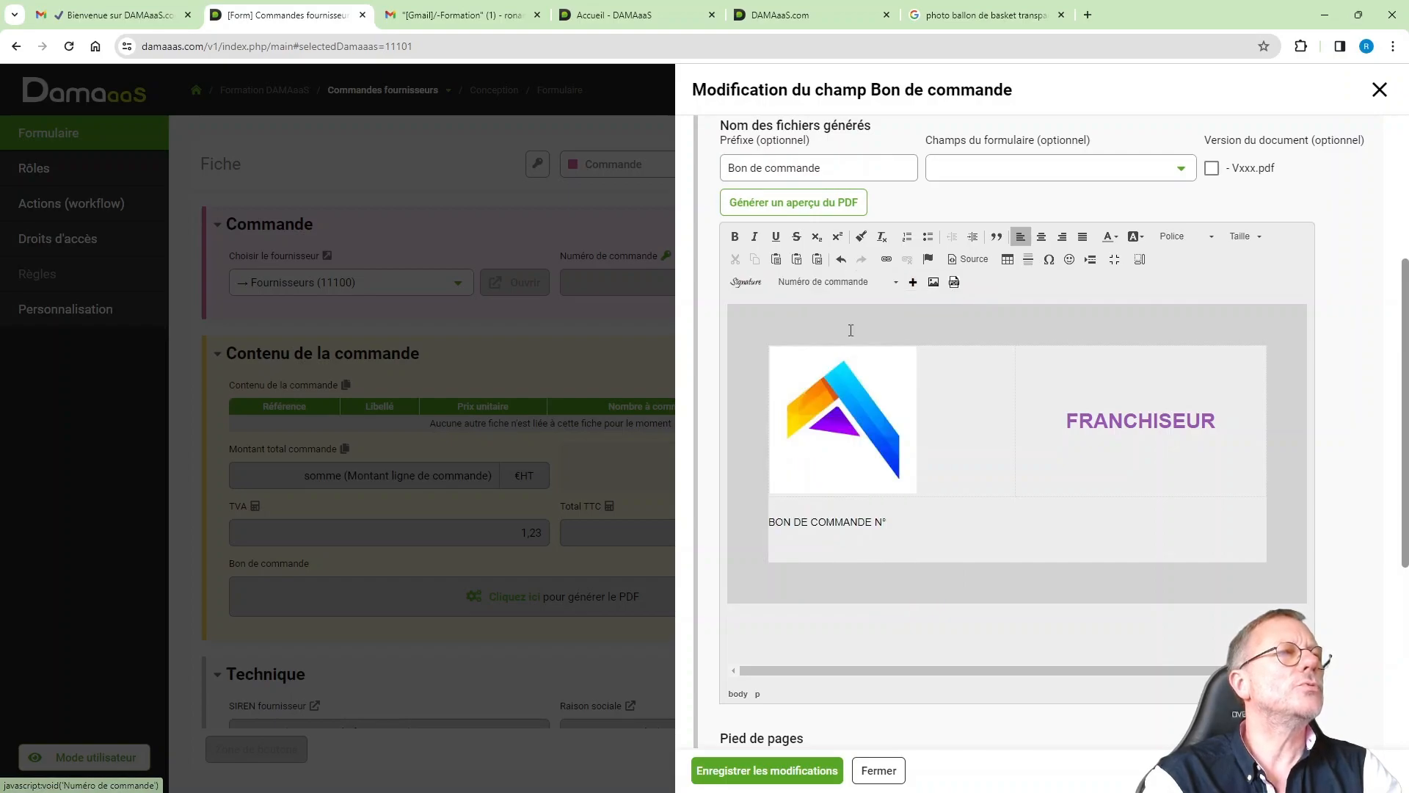
click(913, 285)
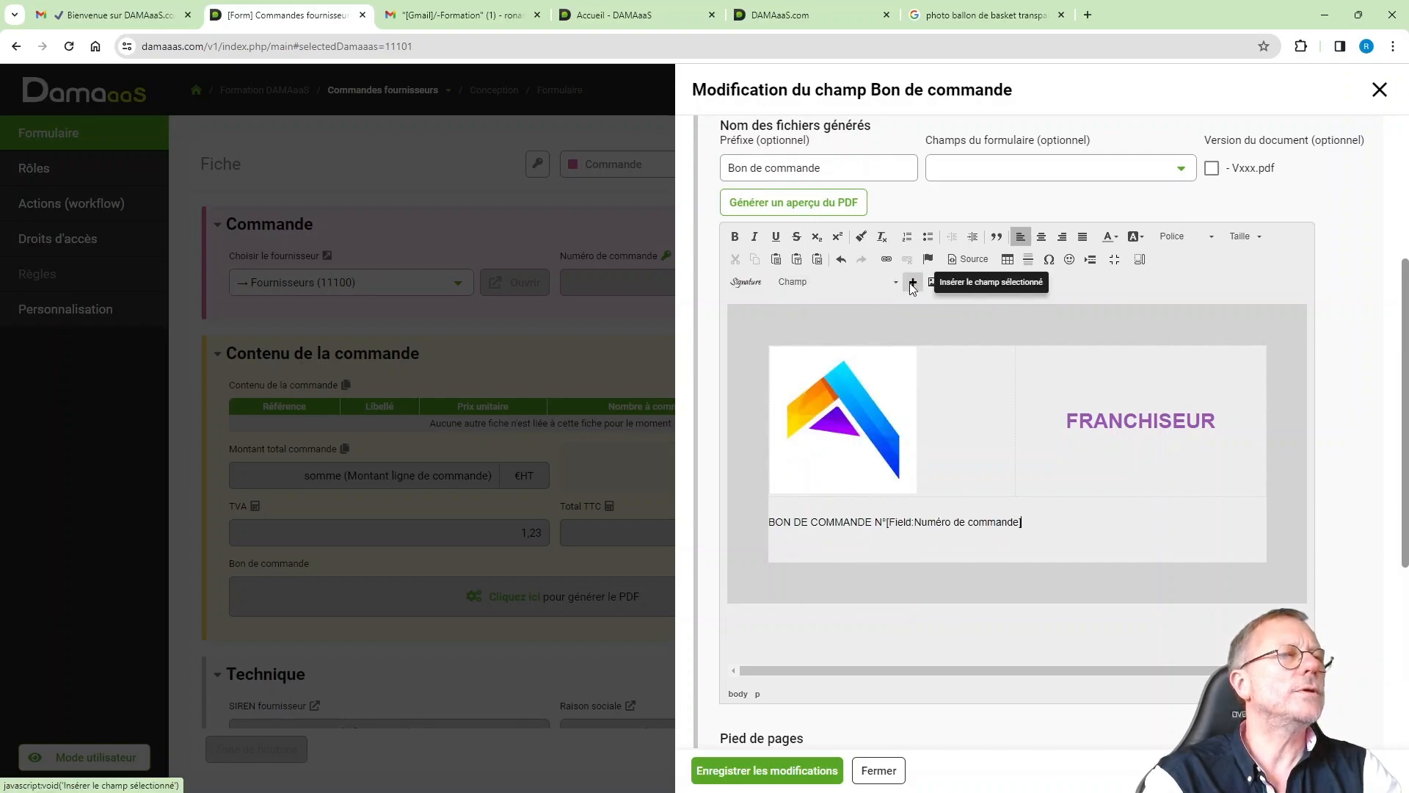
key(Return)
Format the BON DE COMMANDE N° line, including its field, as bold text at size 18
triple_click(1083, 518)
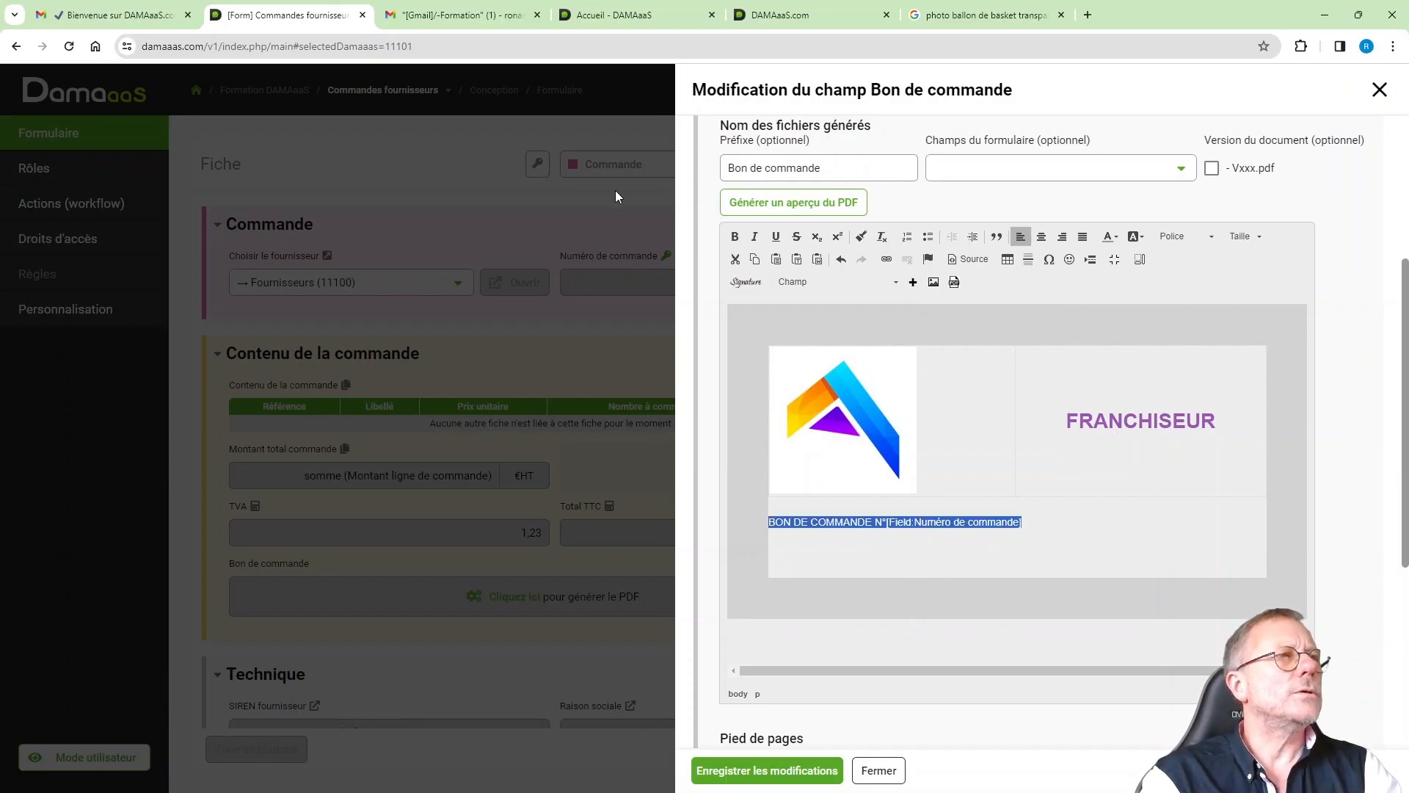
click(734, 236)
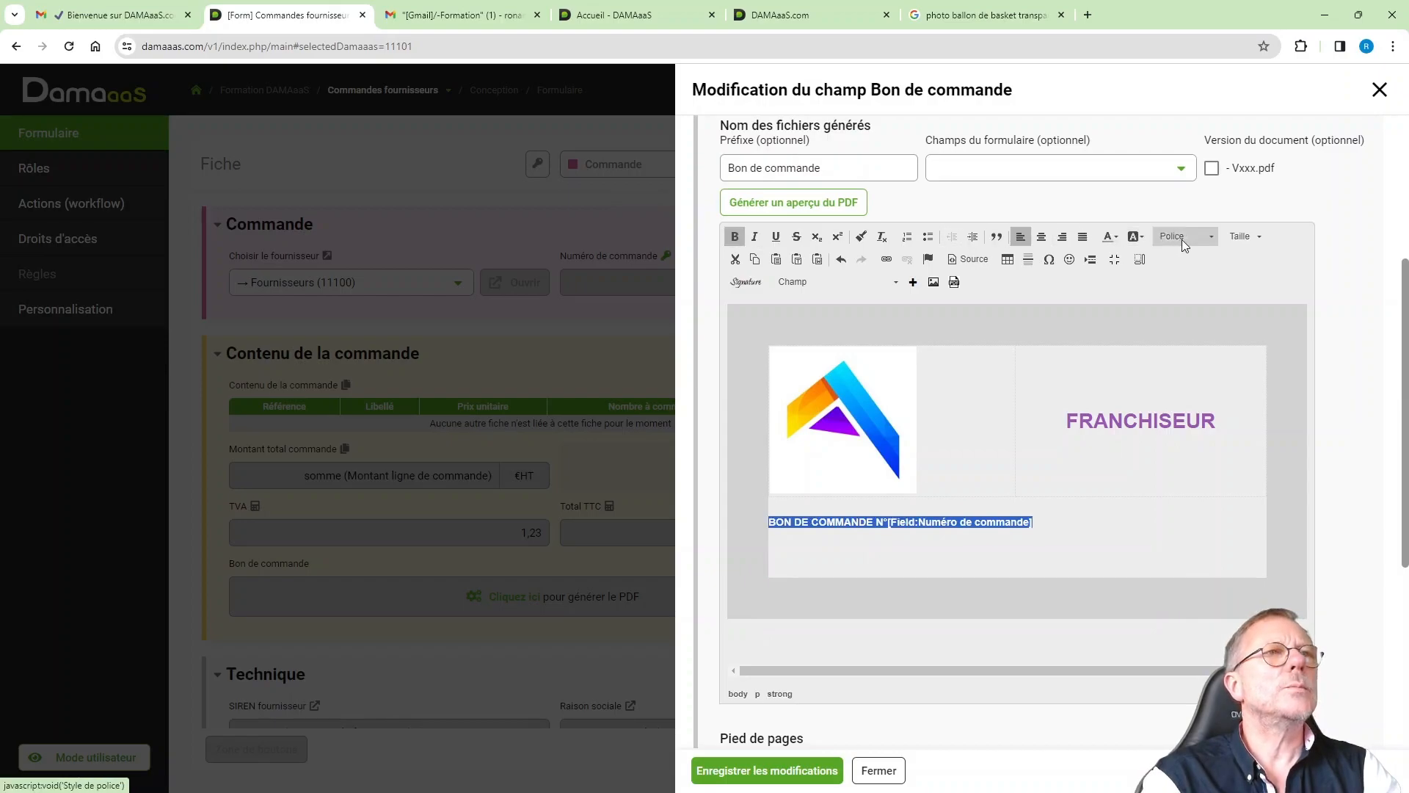
click(1241, 236)
click(1255, 441)
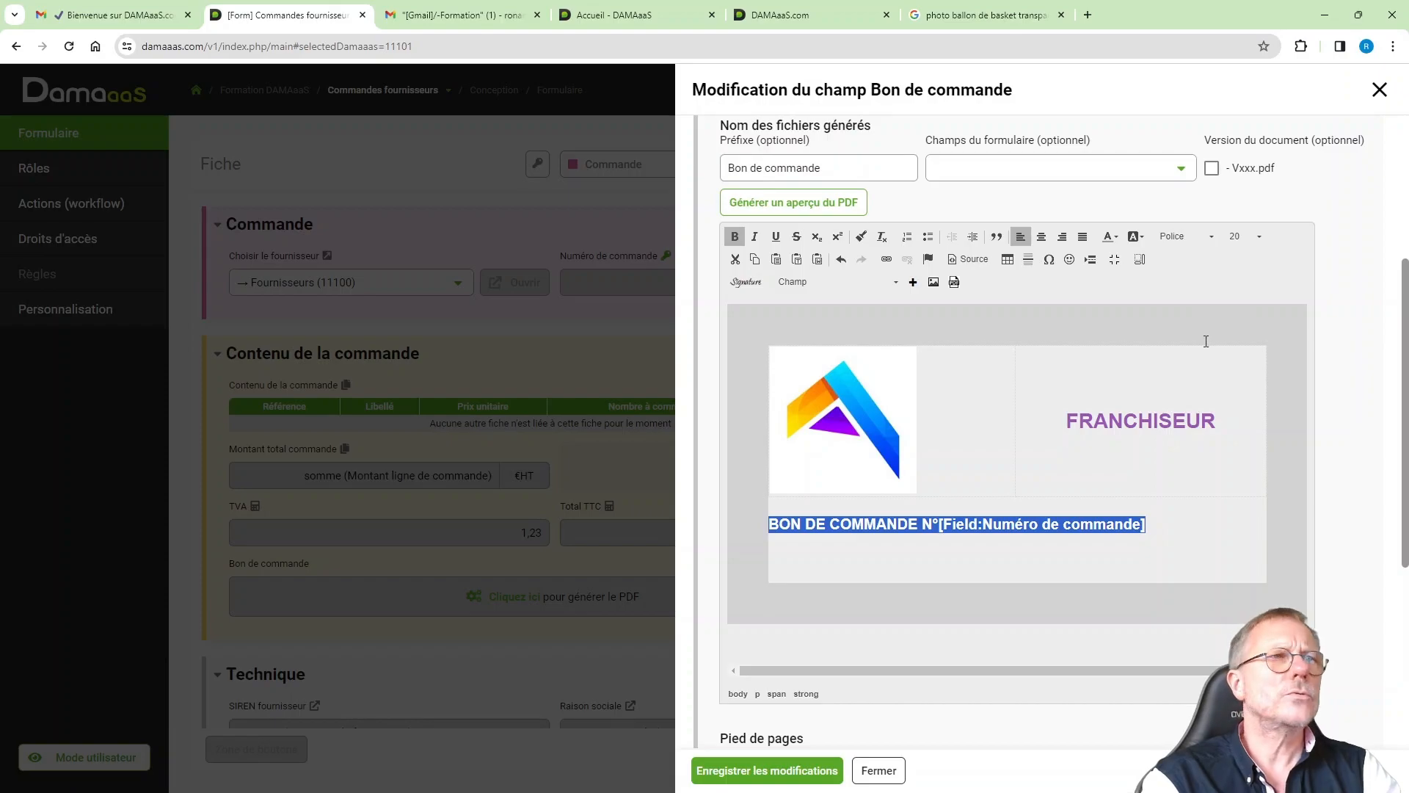
click(1247, 237)
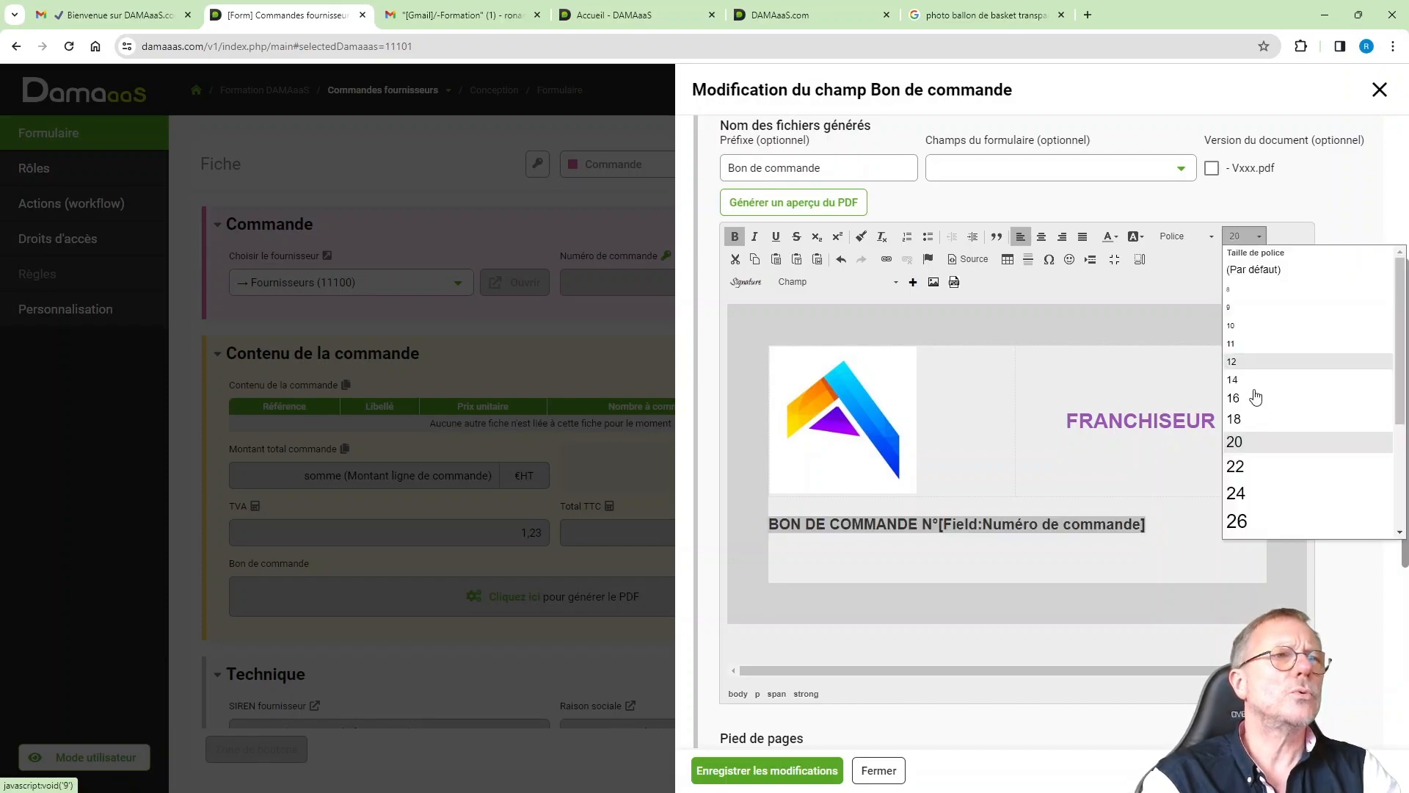
click(1240, 426)
Insert two horizontal lines below the BON DE COMMANDE title, leaving blank space between them
click(962, 575)
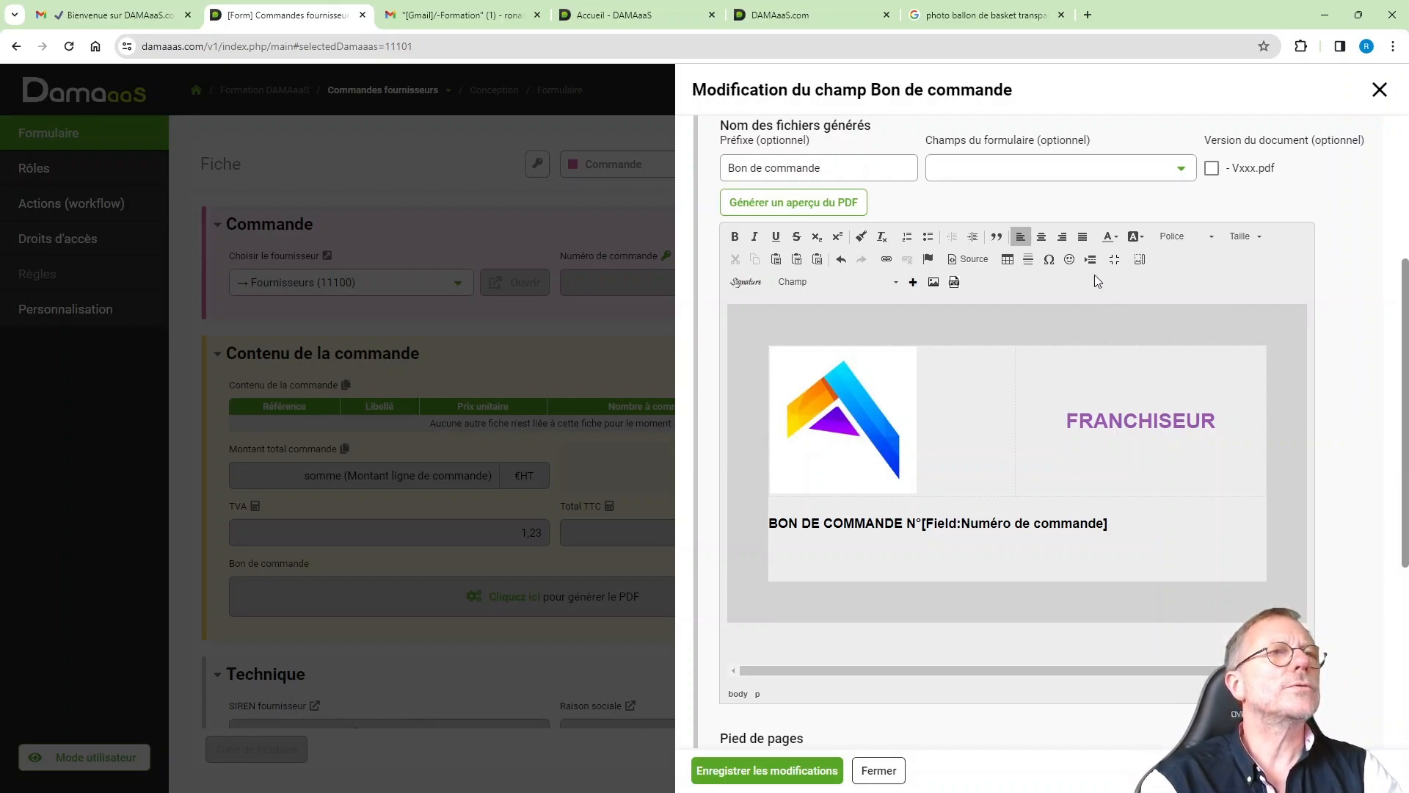
click(1028, 261)
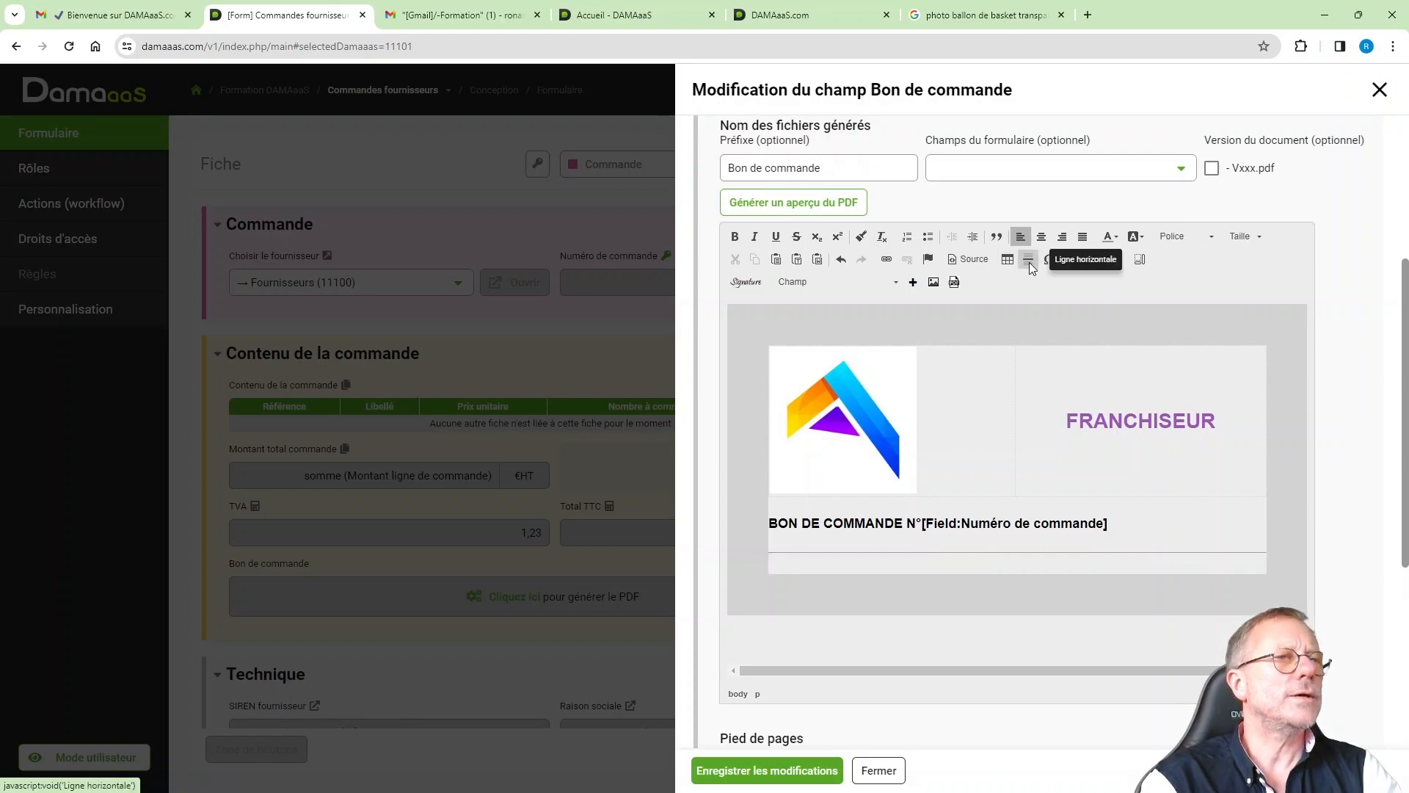
key(Return)
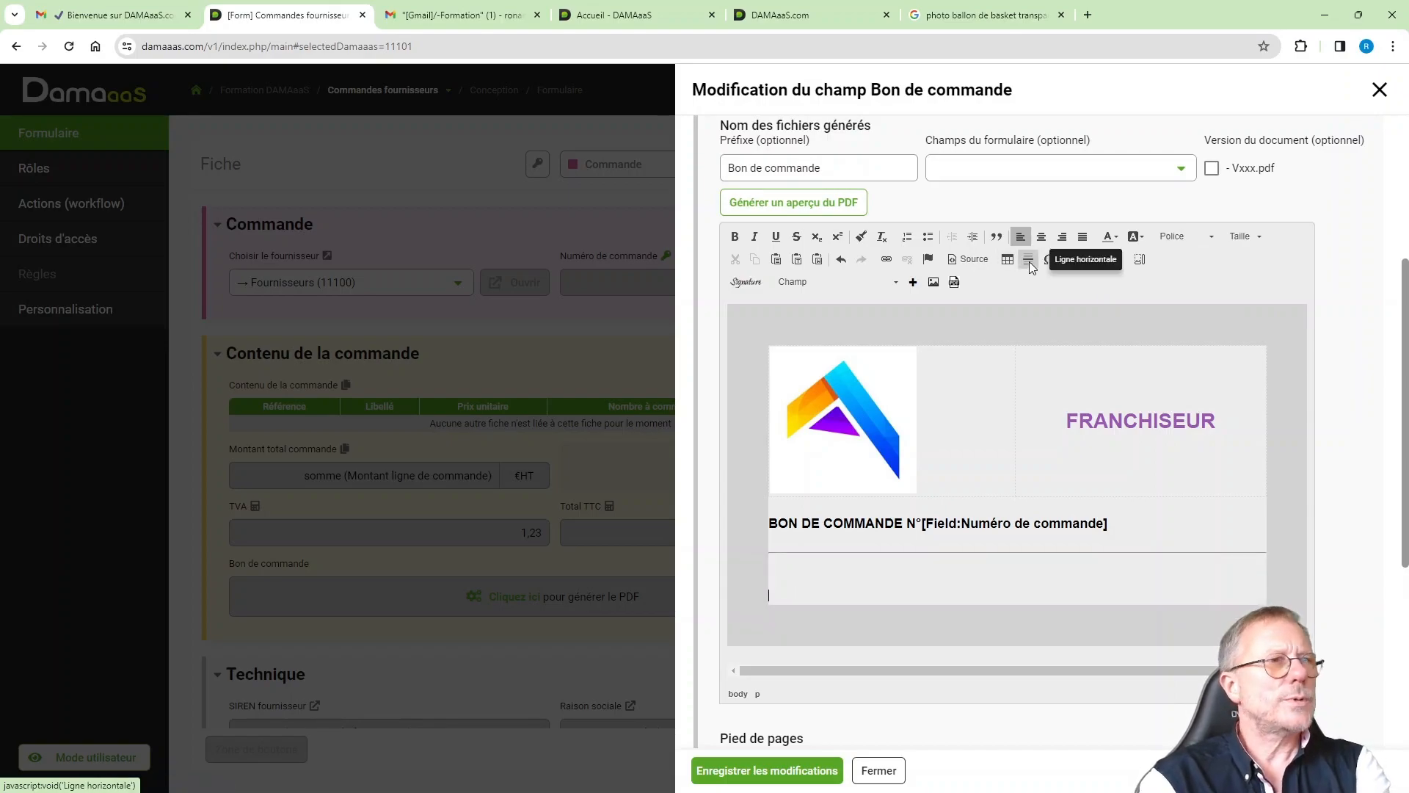
click(1028, 262)
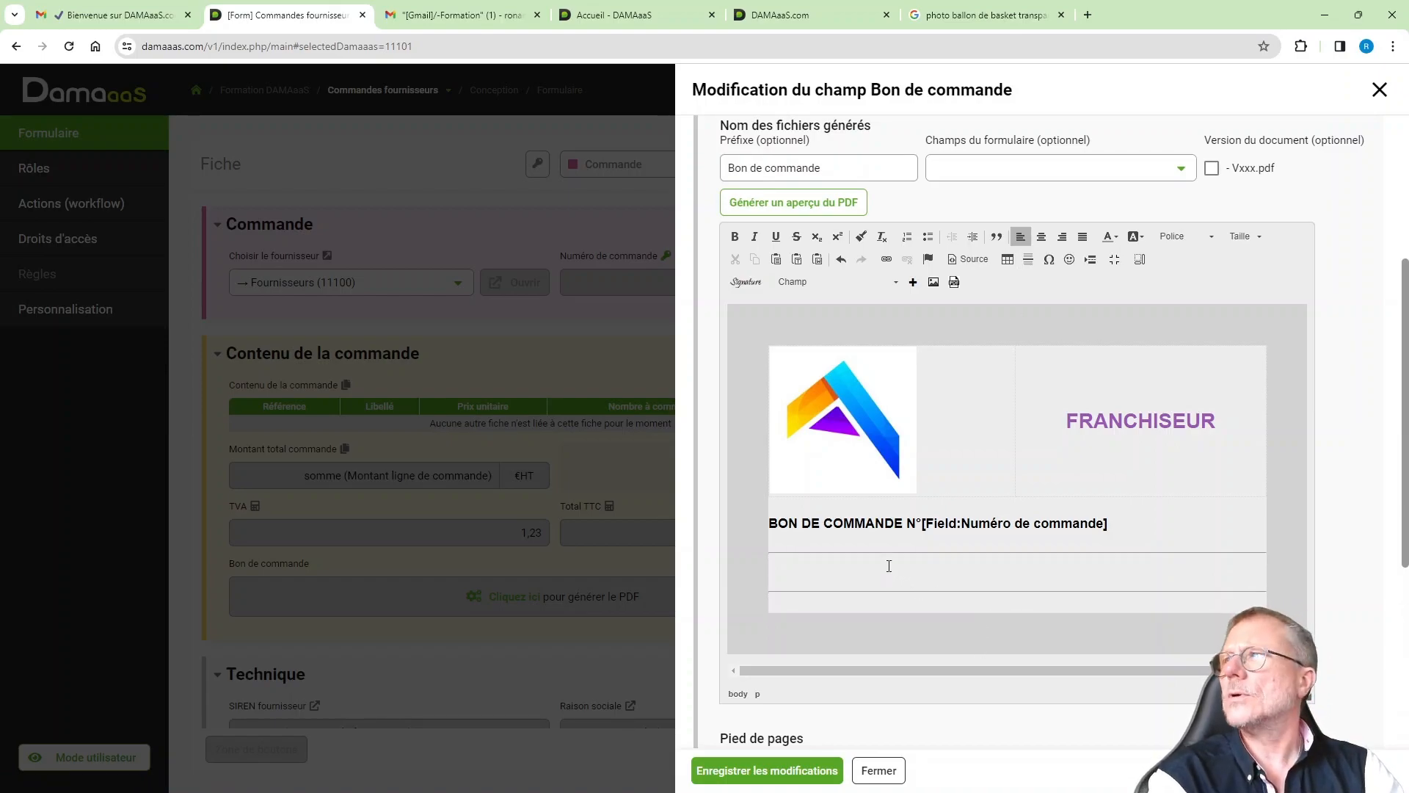
Insert the right-aligned Raison sociale field between the two horizontal lines and start a new line beneath it
click(1061, 236)
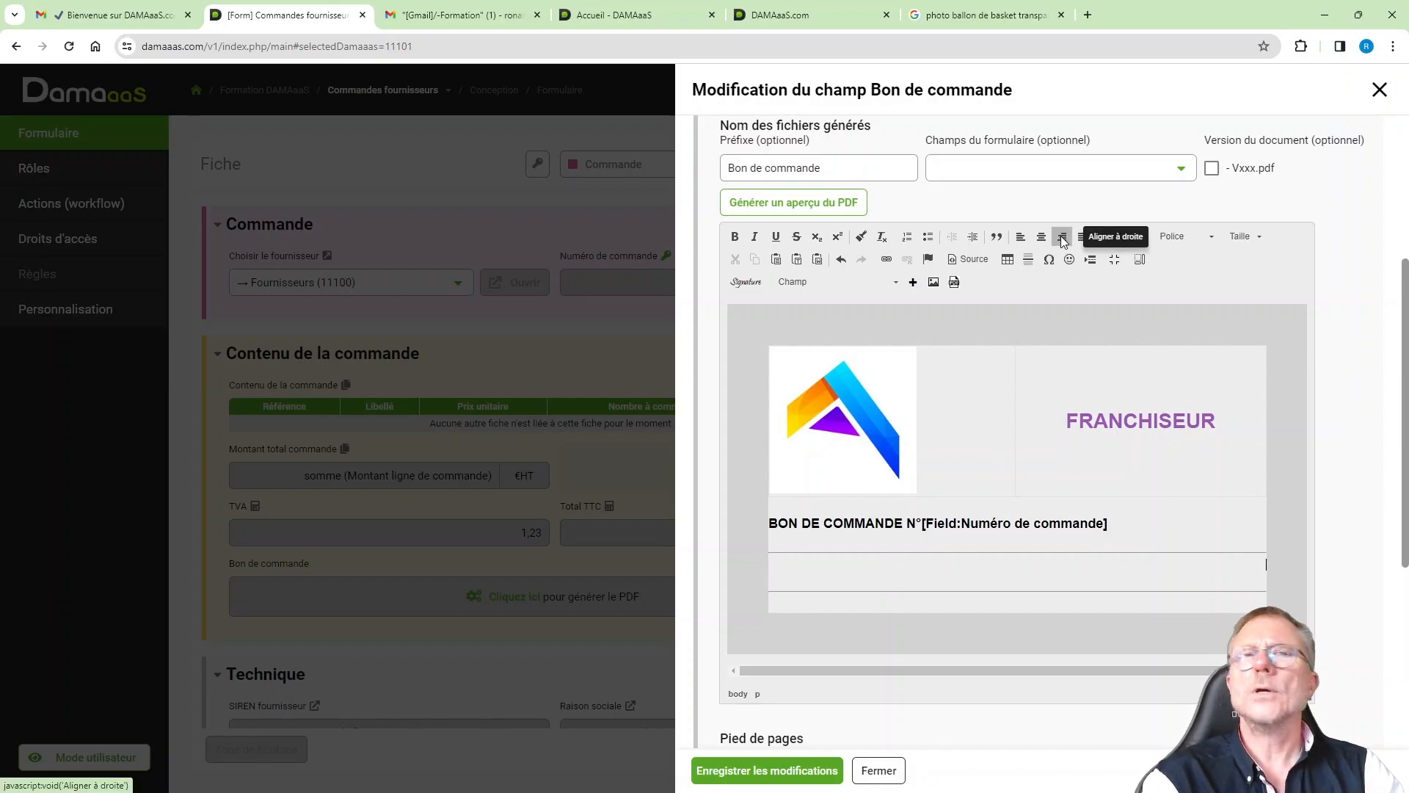
click(871, 282)
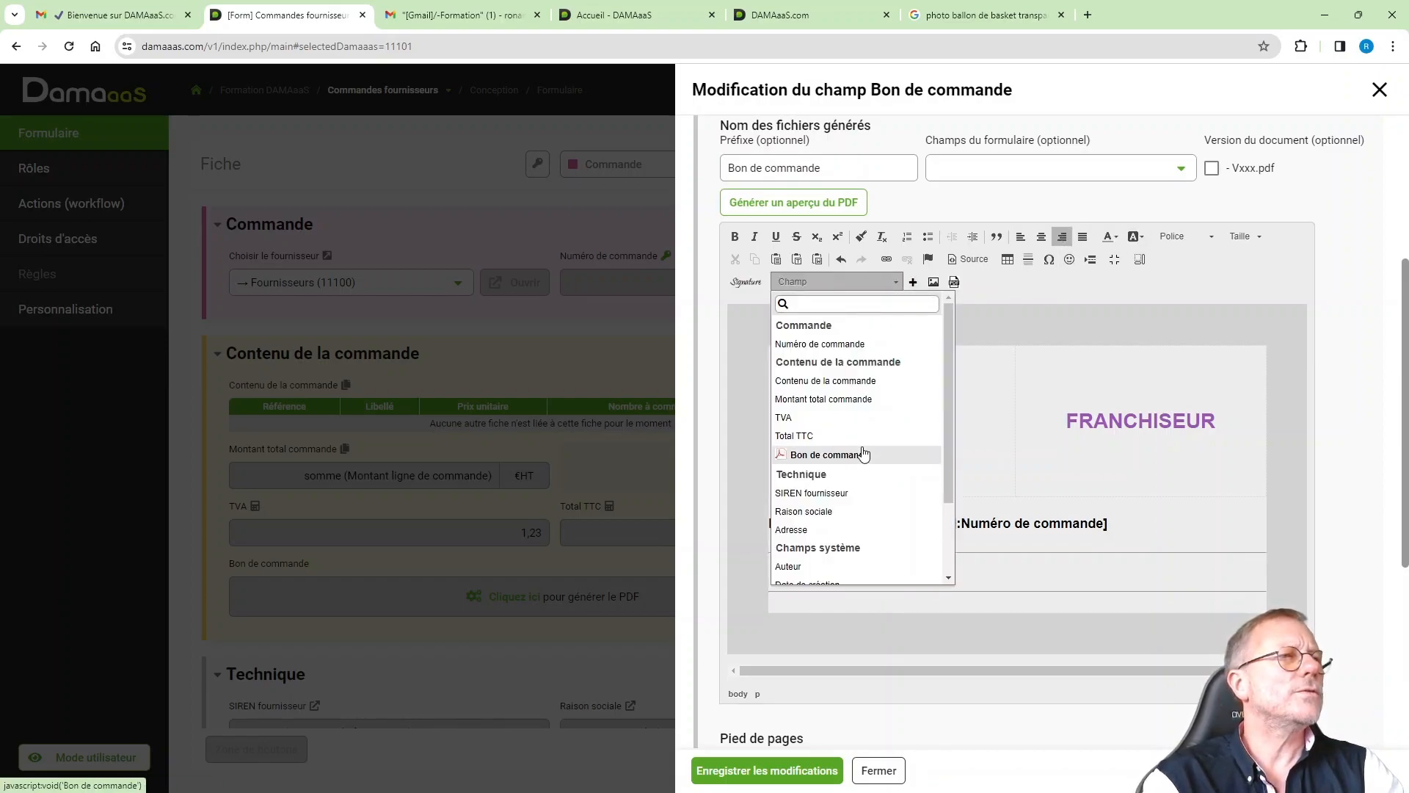
scroll(866, 455, down, 3)
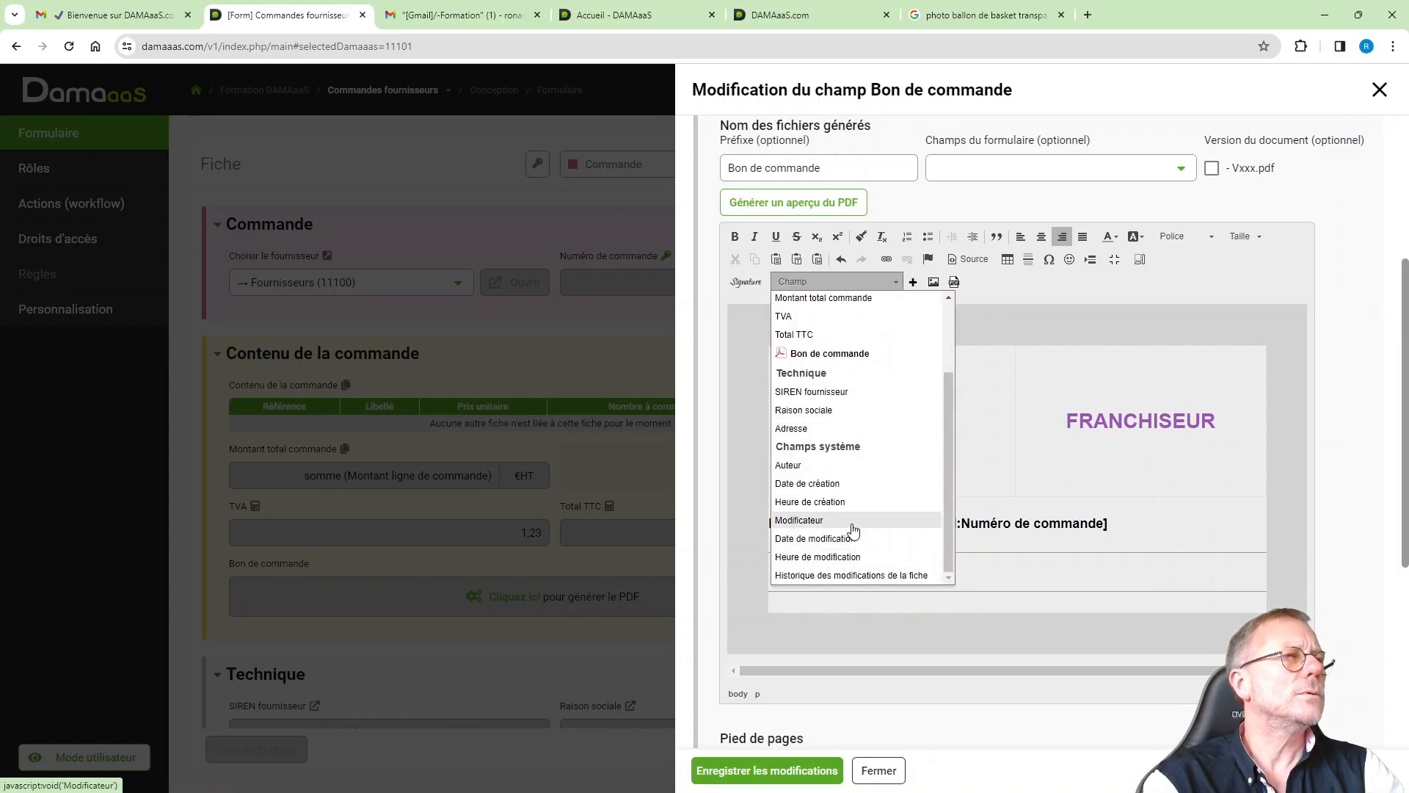
click(837, 412)
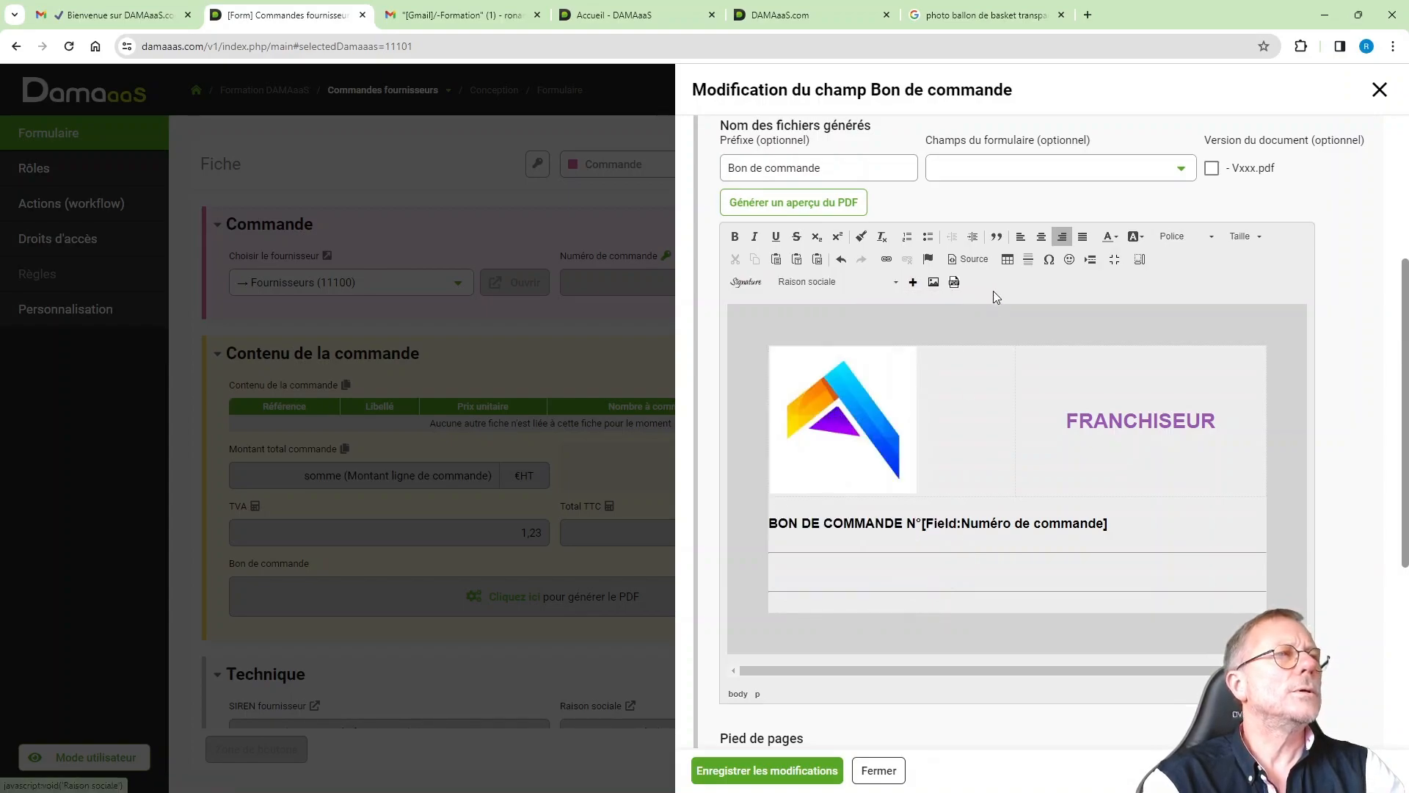
click(913, 283)
key(Return)
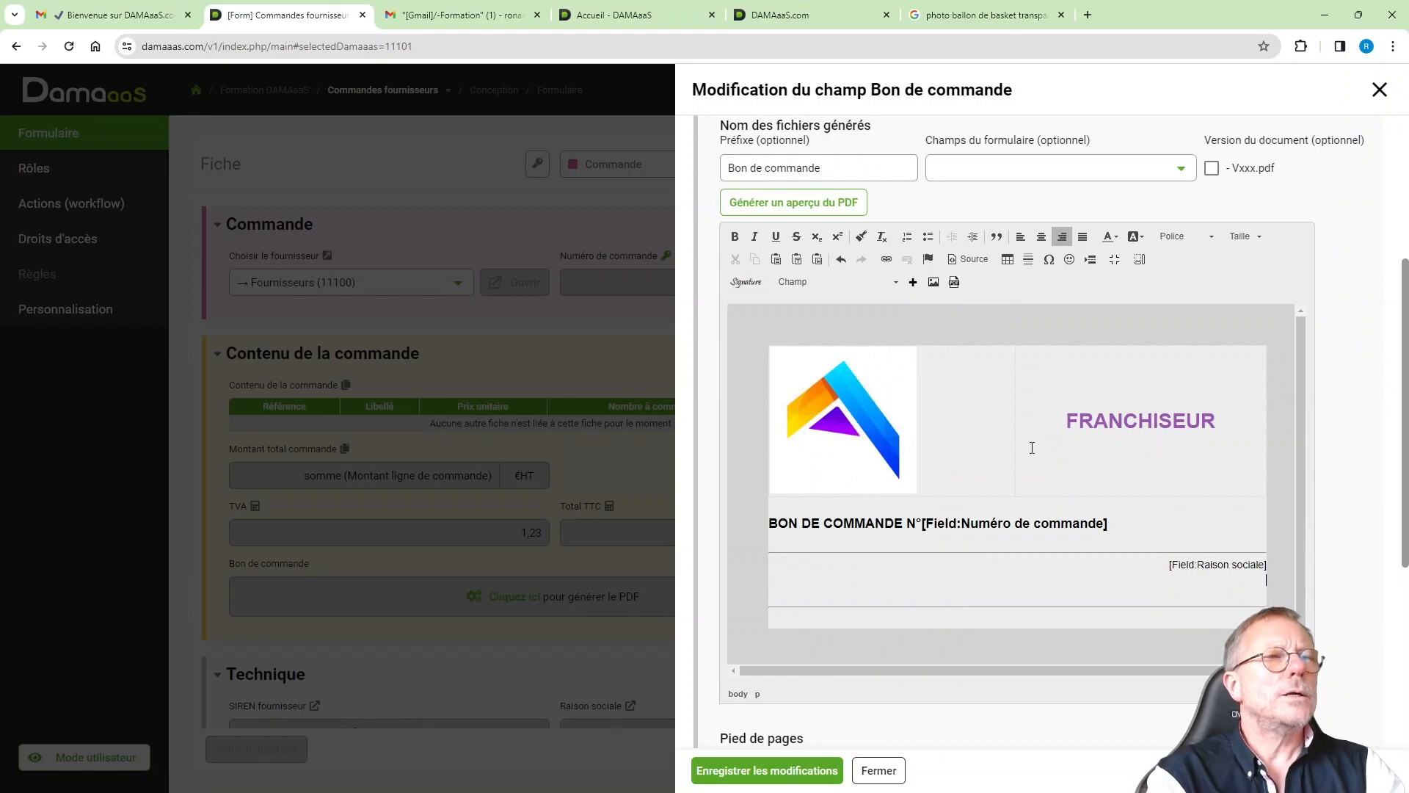
Insert the Adresse field under Raison sociale and make the Raison sociale field bold
click(878, 282)
scroll(851, 470, down, 1)
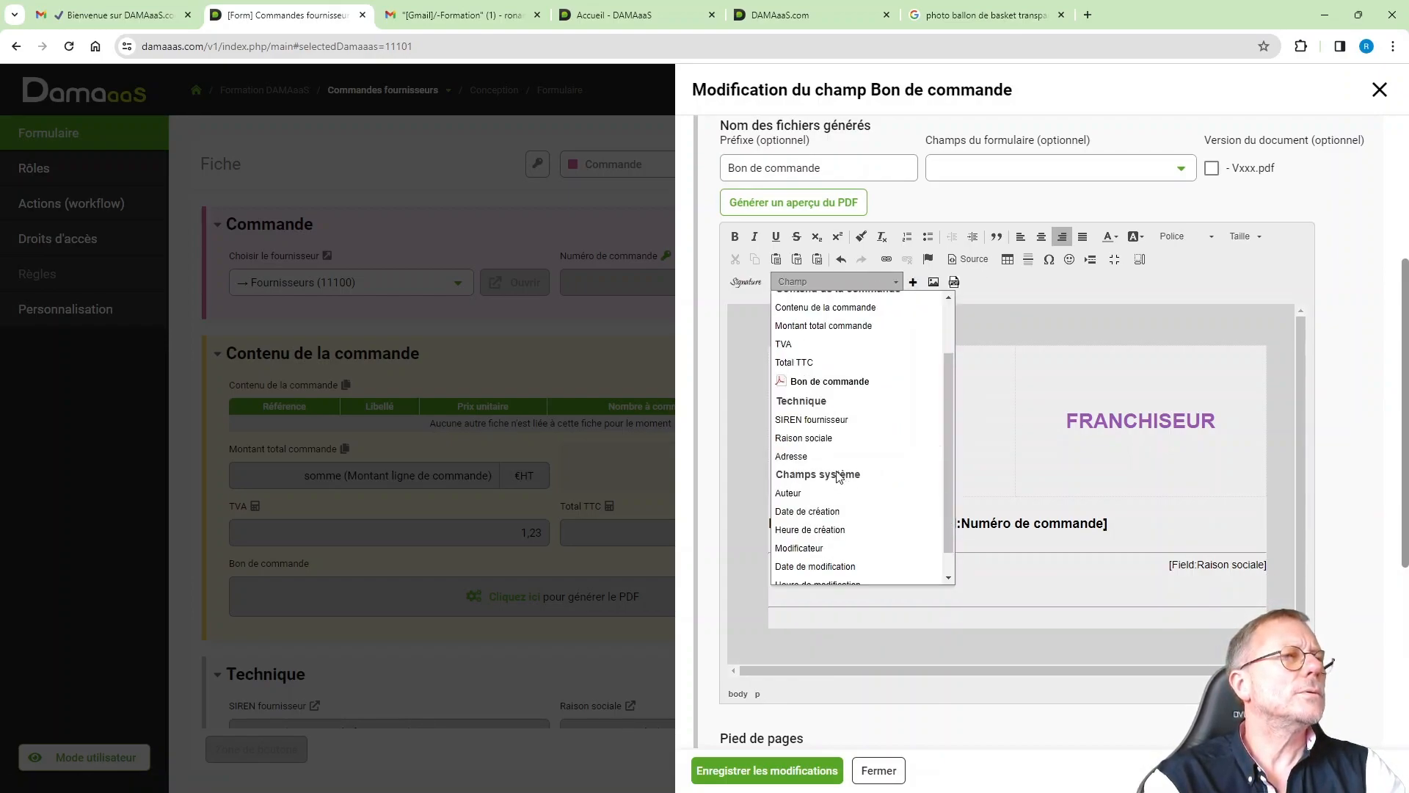
click(801, 457)
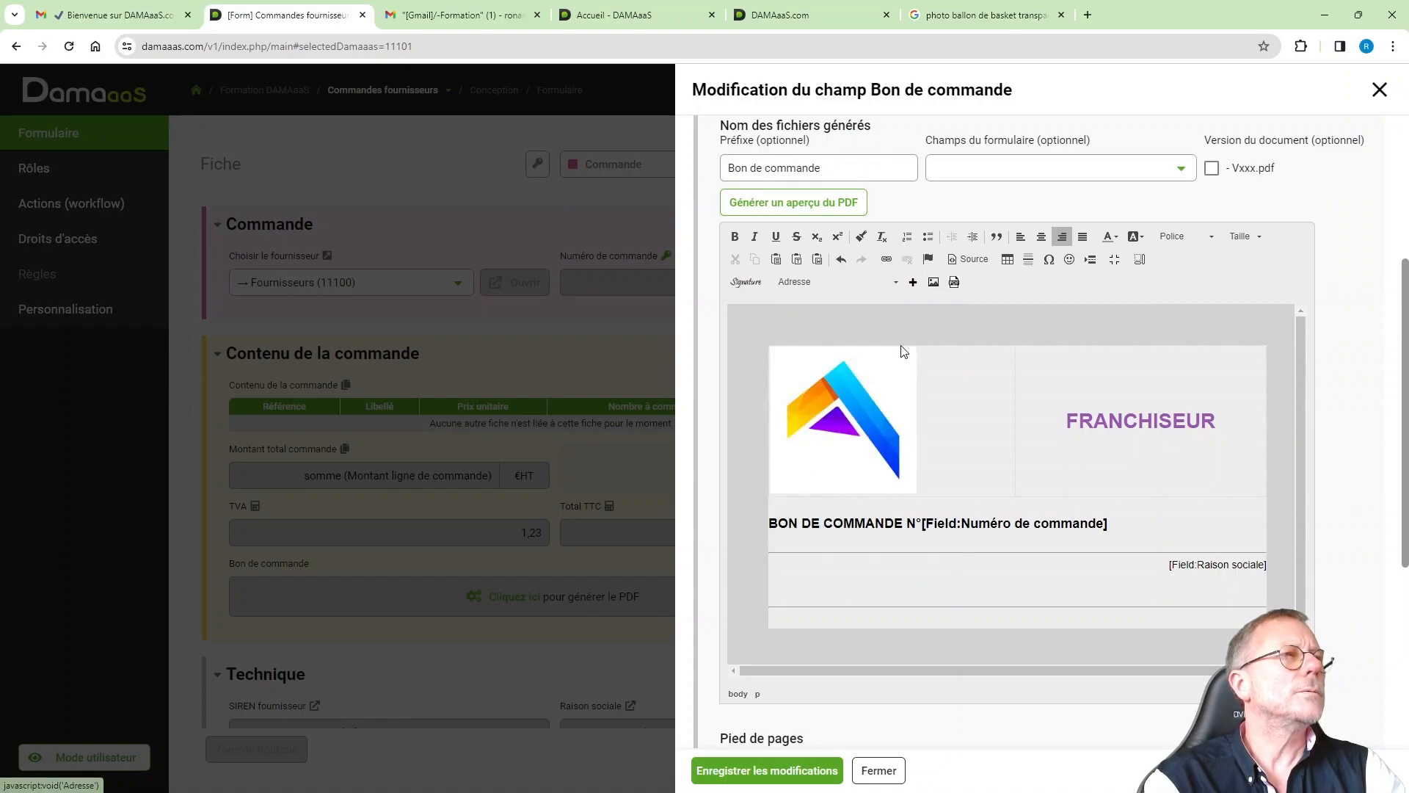
click(913, 282)
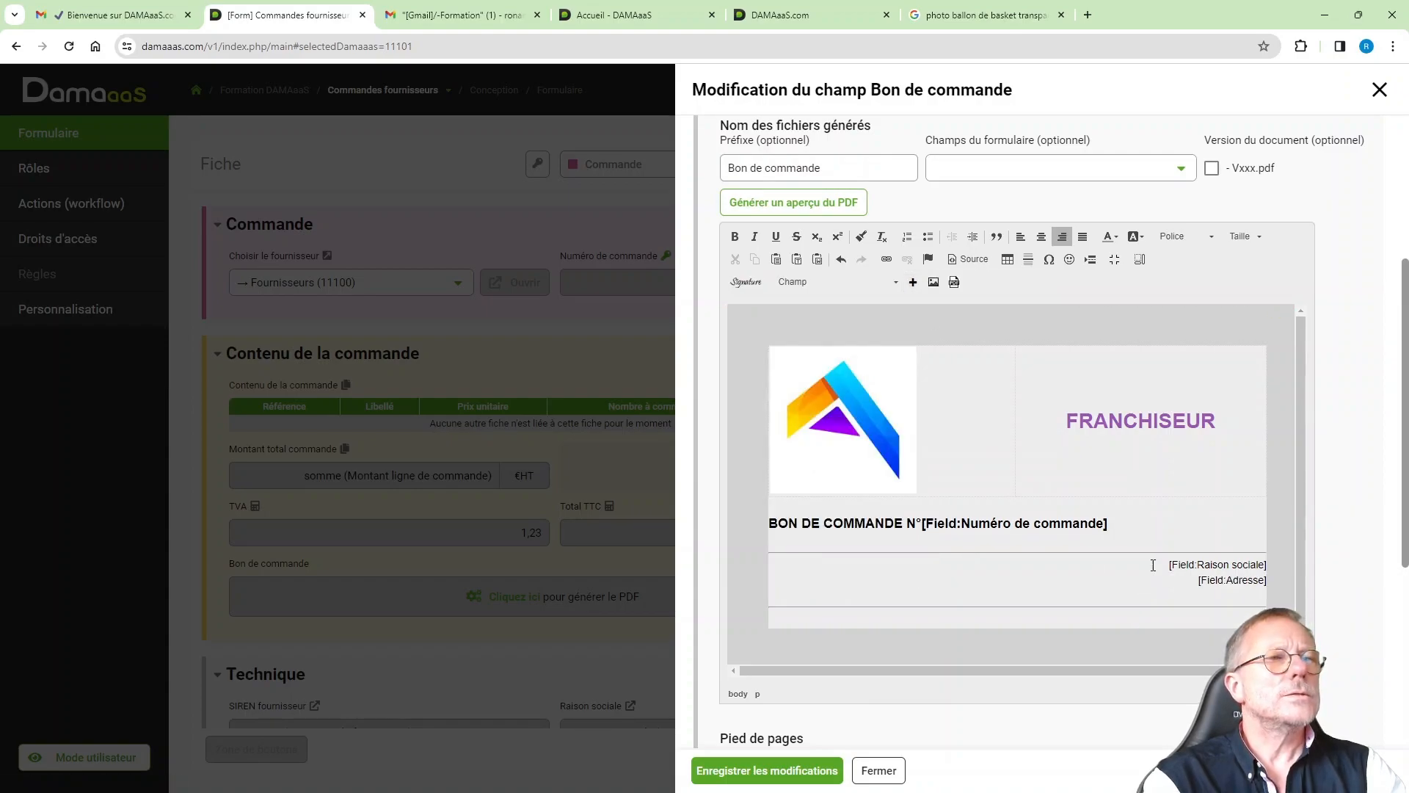
drag(1165, 564, 1271, 563)
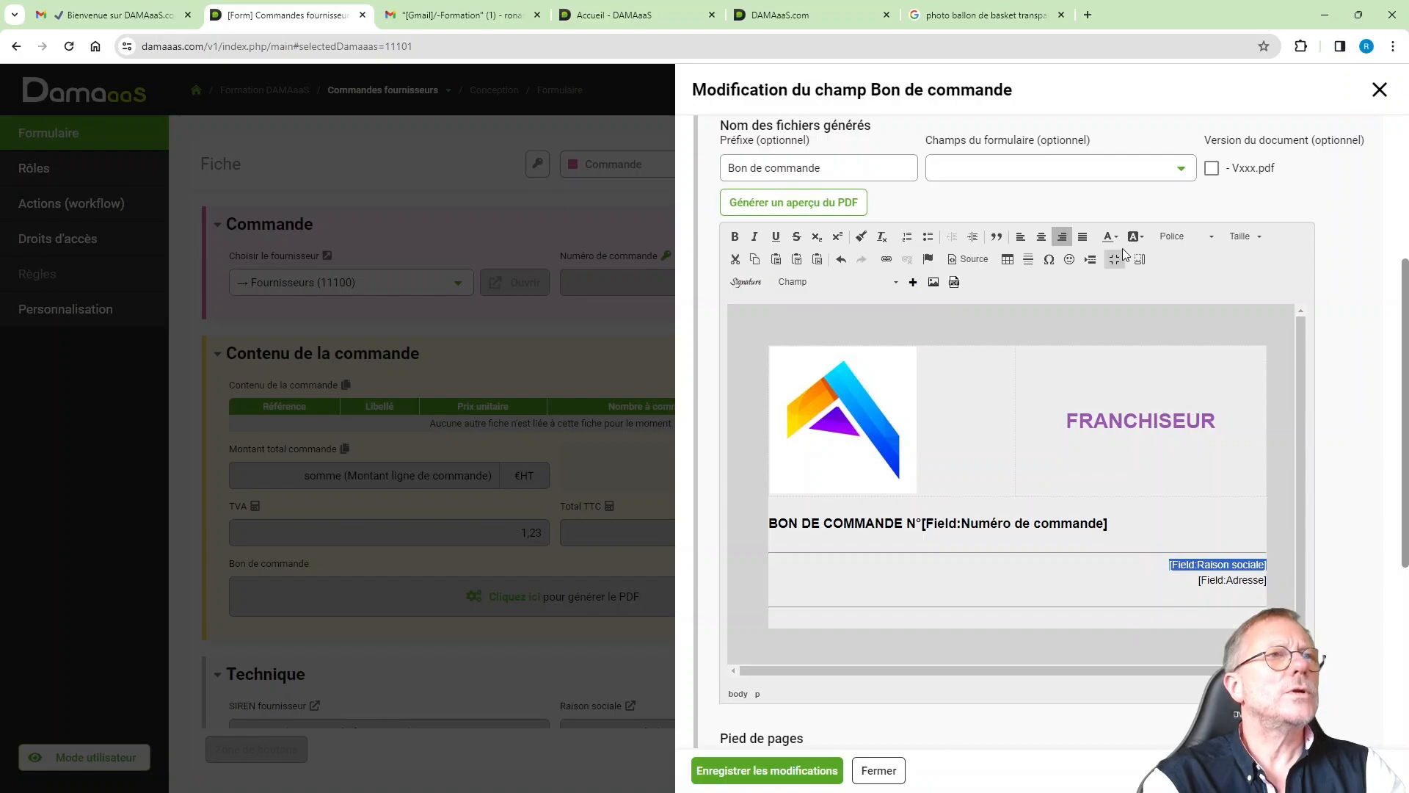
click(735, 236)
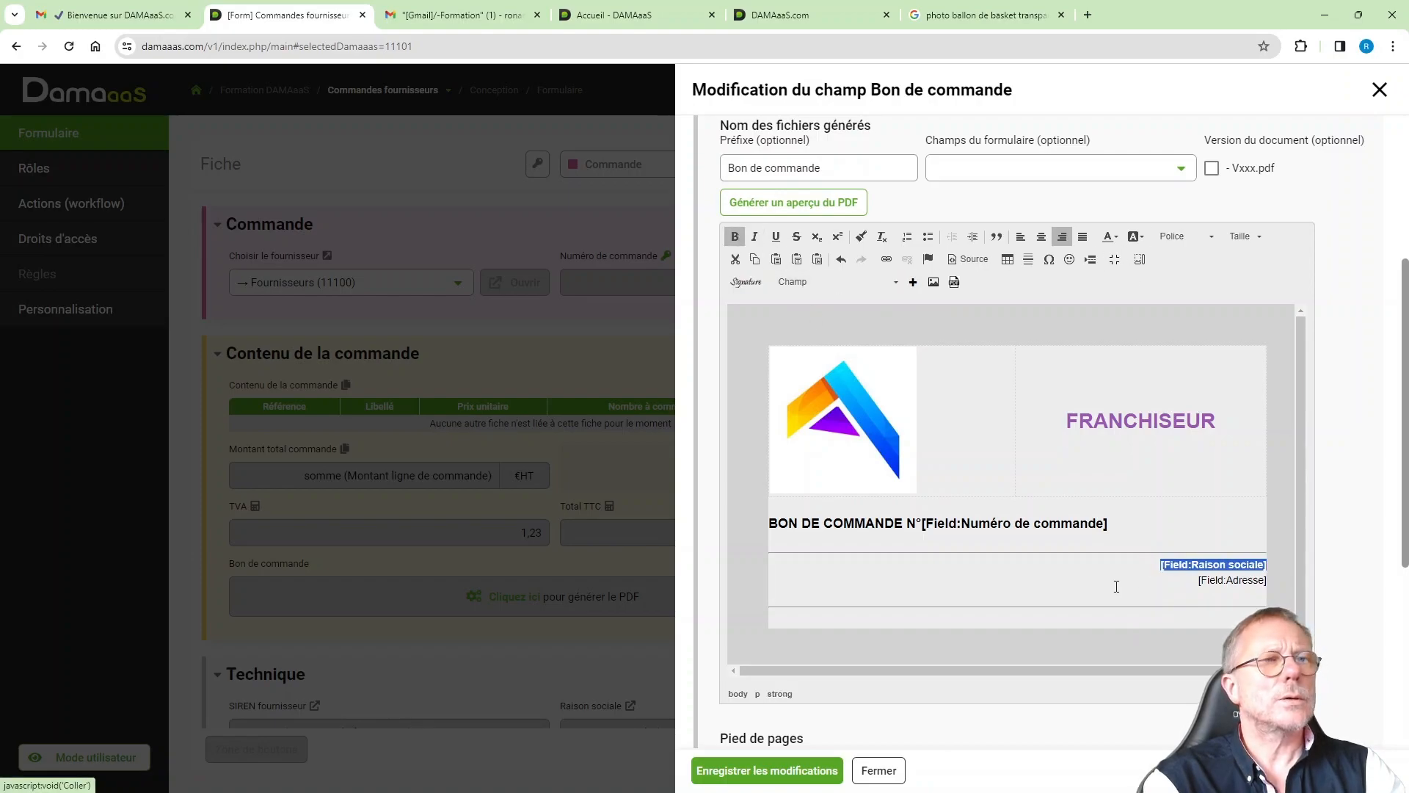
Add a right-aligned line under the Adresse field reading SIREN followed by the SIREN fournisseur field
click(1218, 602)
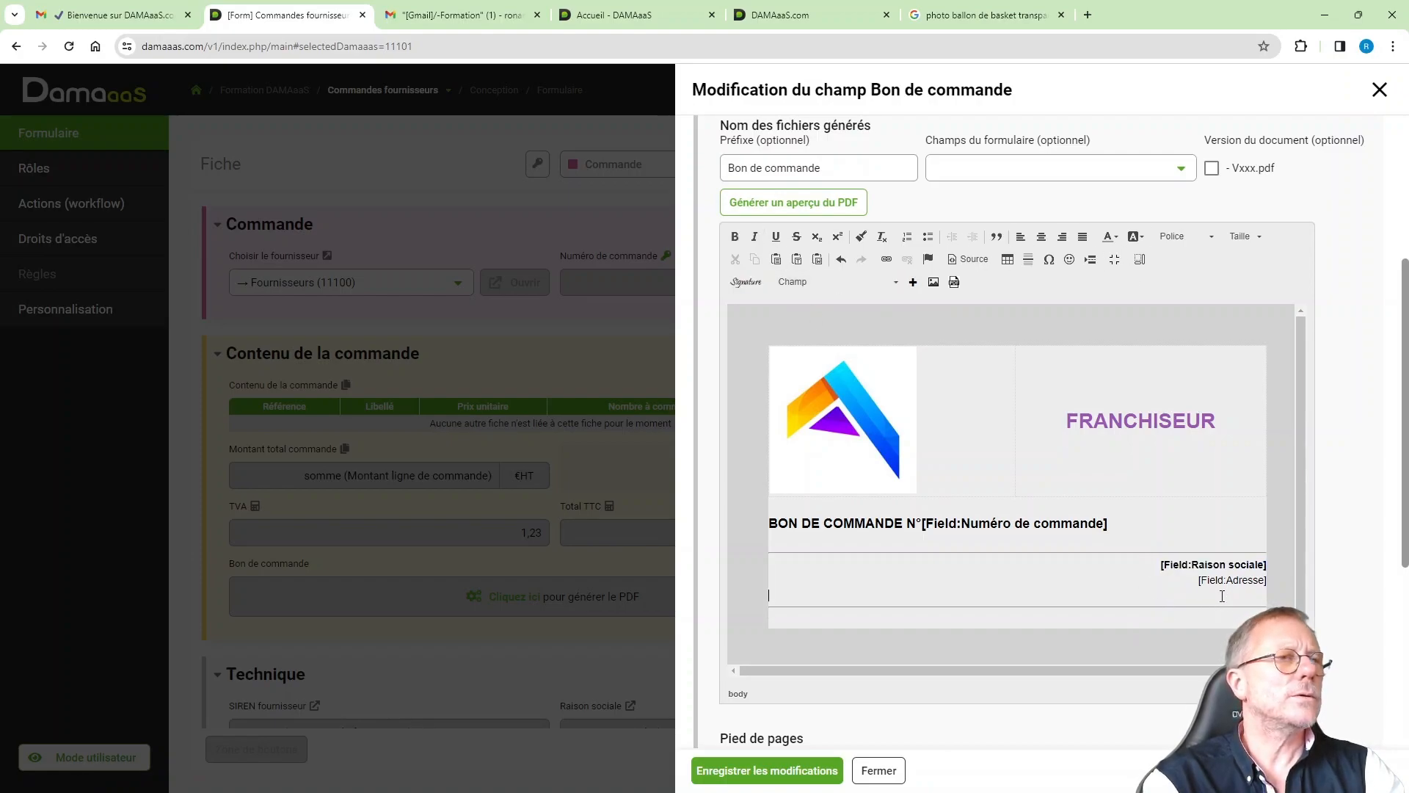
key(Up)
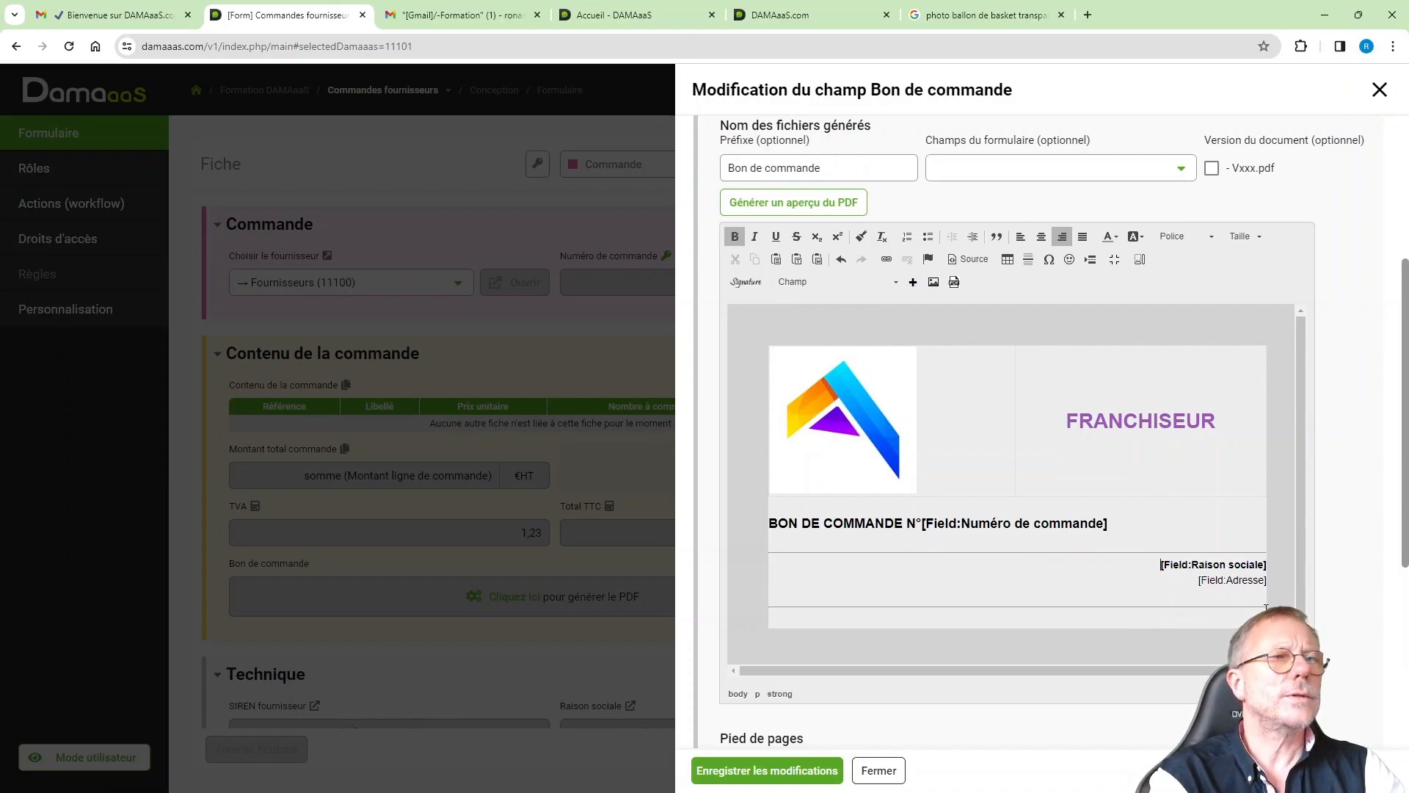
key(Down)
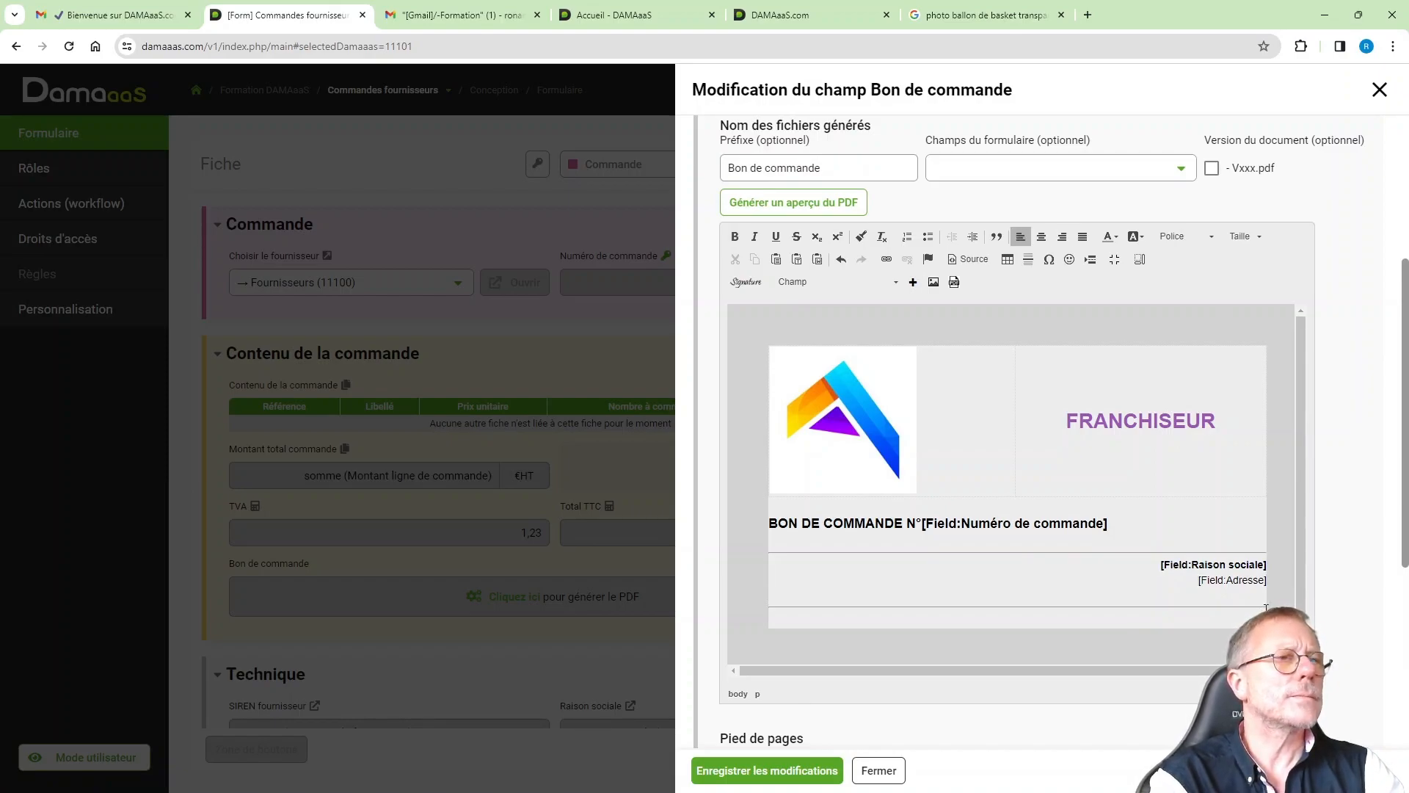
click(1061, 238)
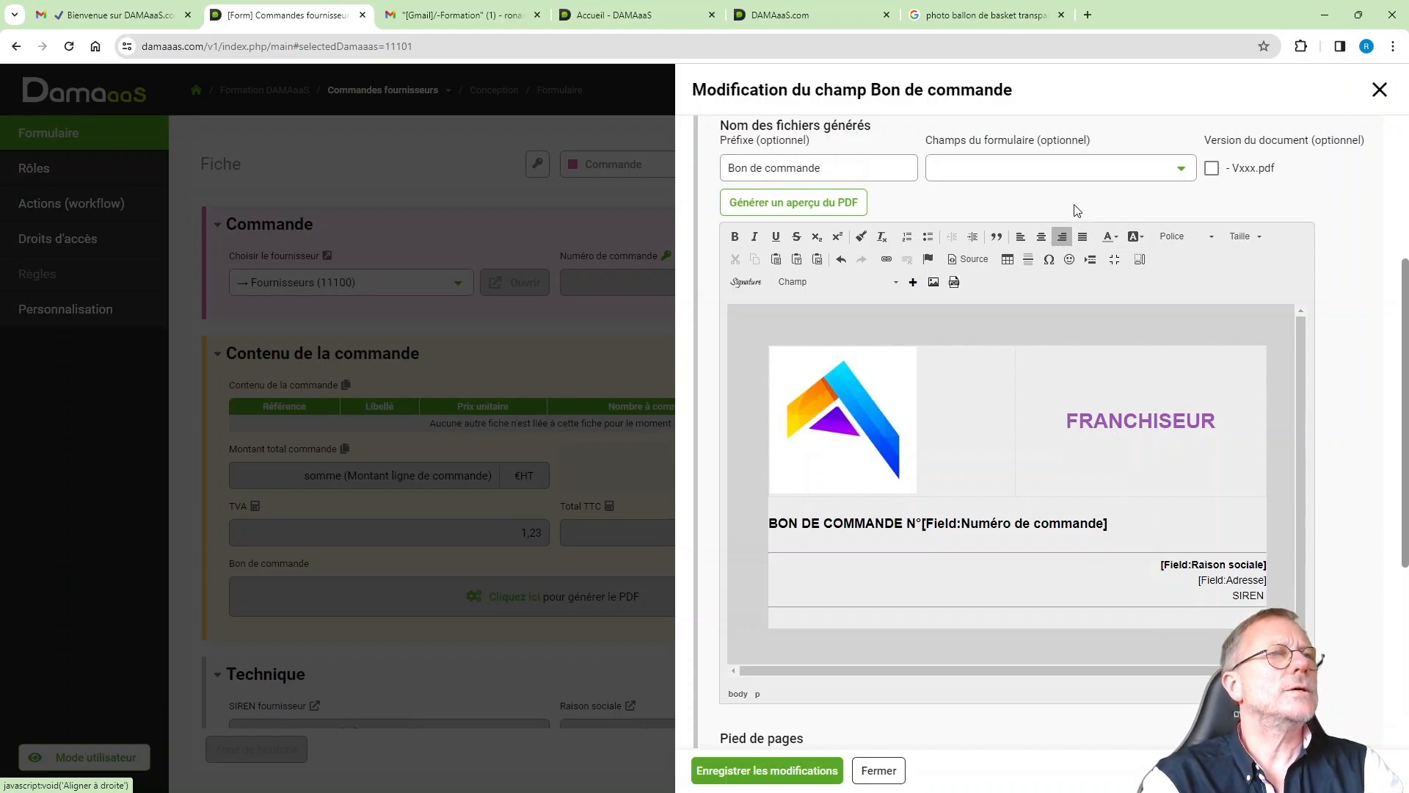
click(889, 282)
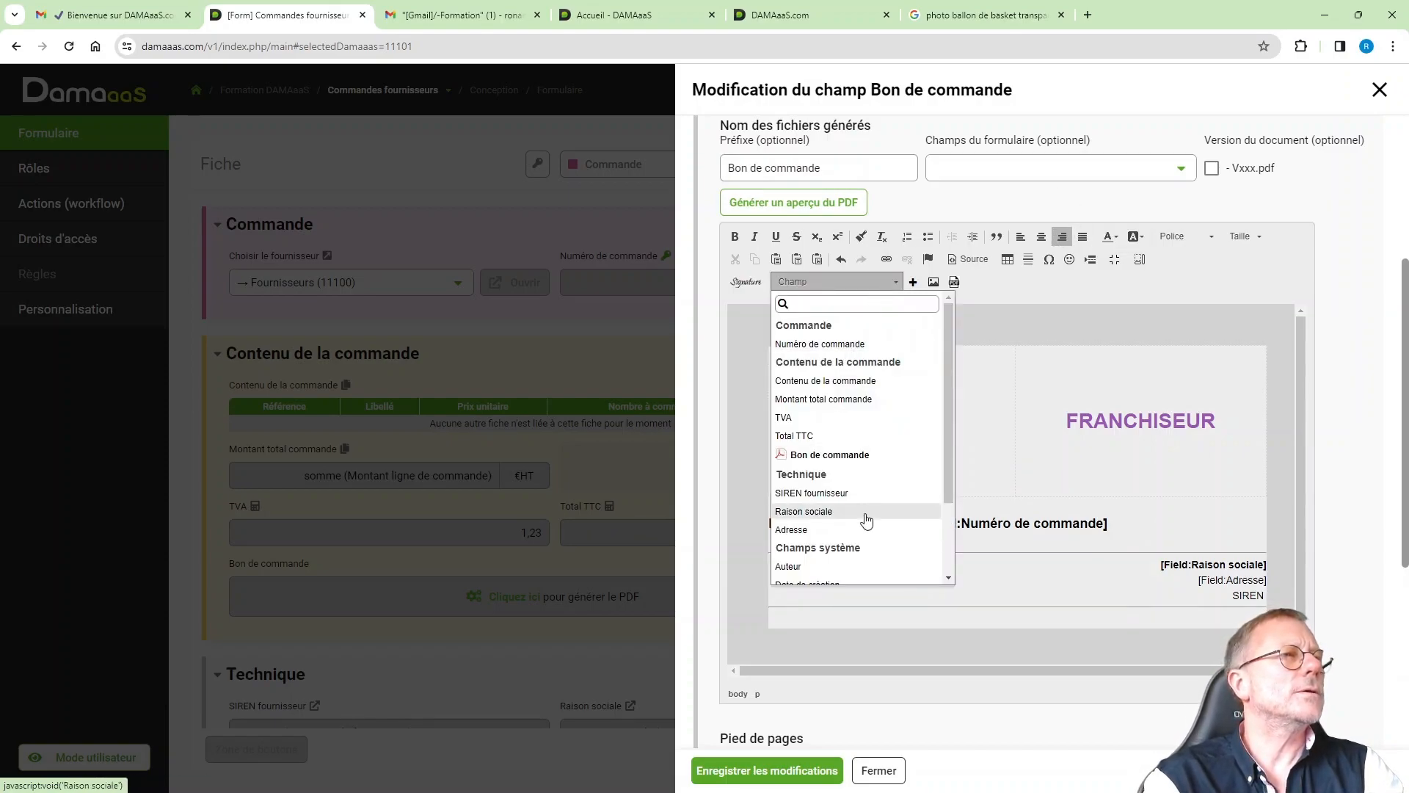
scroll(928, 543, down, 2)
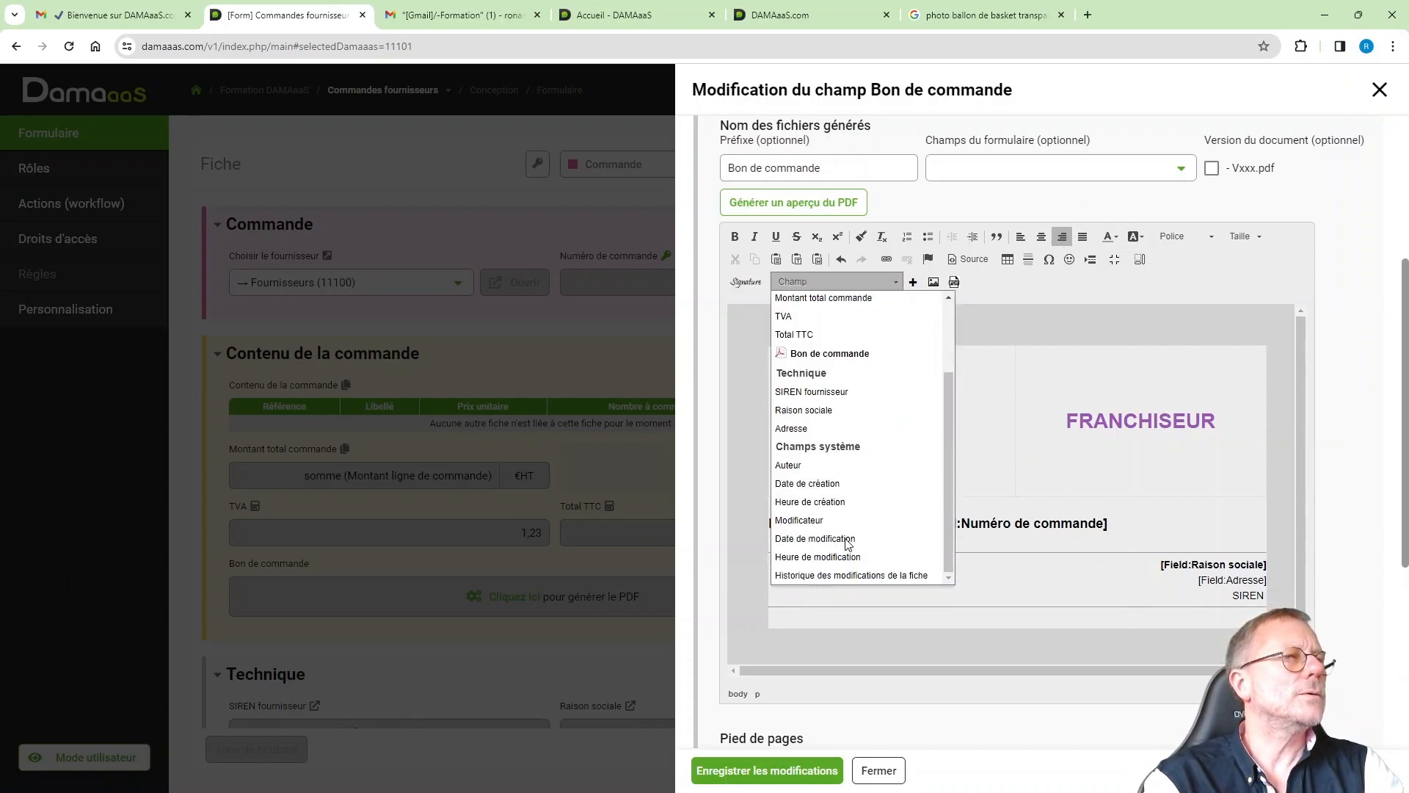
click(839, 393)
click(913, 282)
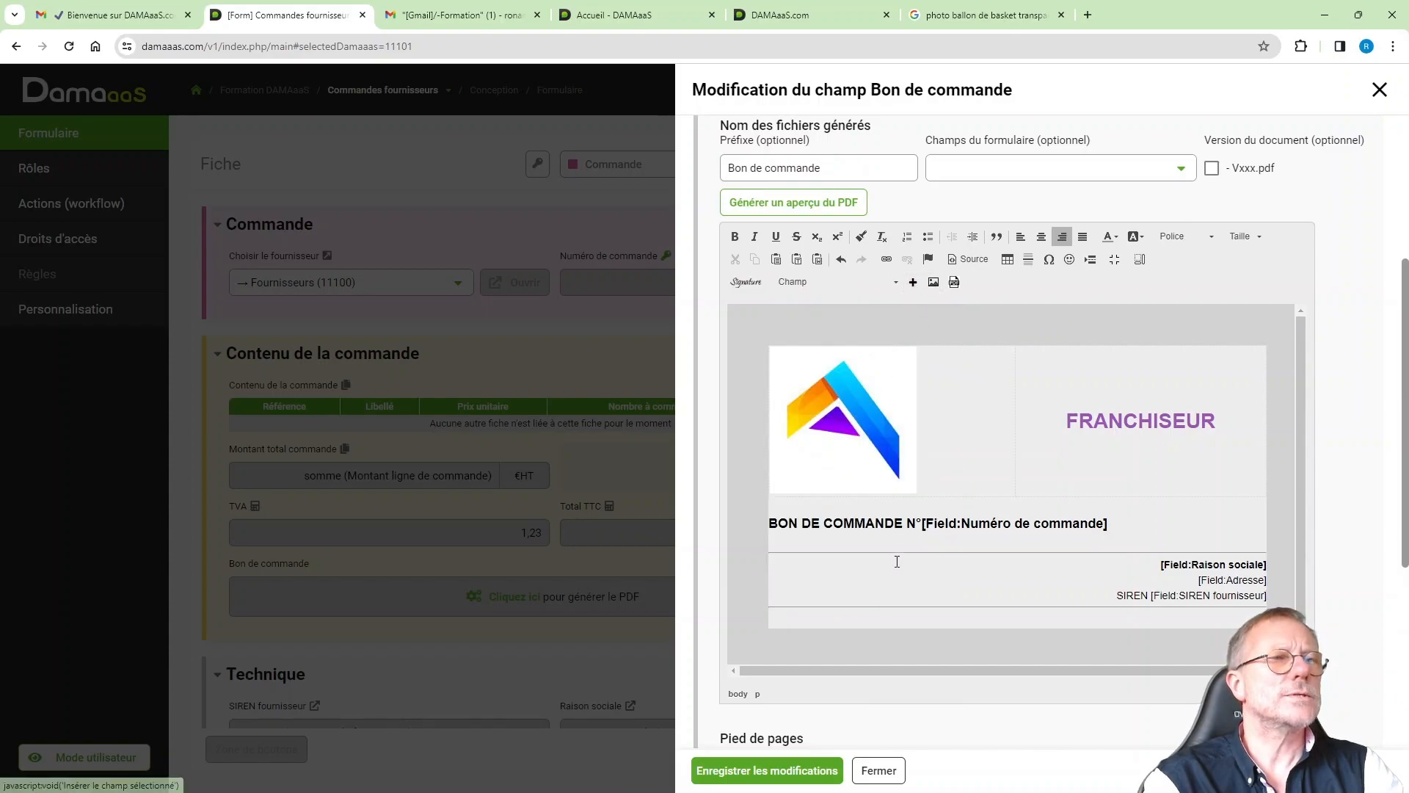
Add the text "Objets commandés :" in bold italic below the second horizontal line, leaving a blank line above it
scroll(890, 547, down, 1)
click(866, 612)
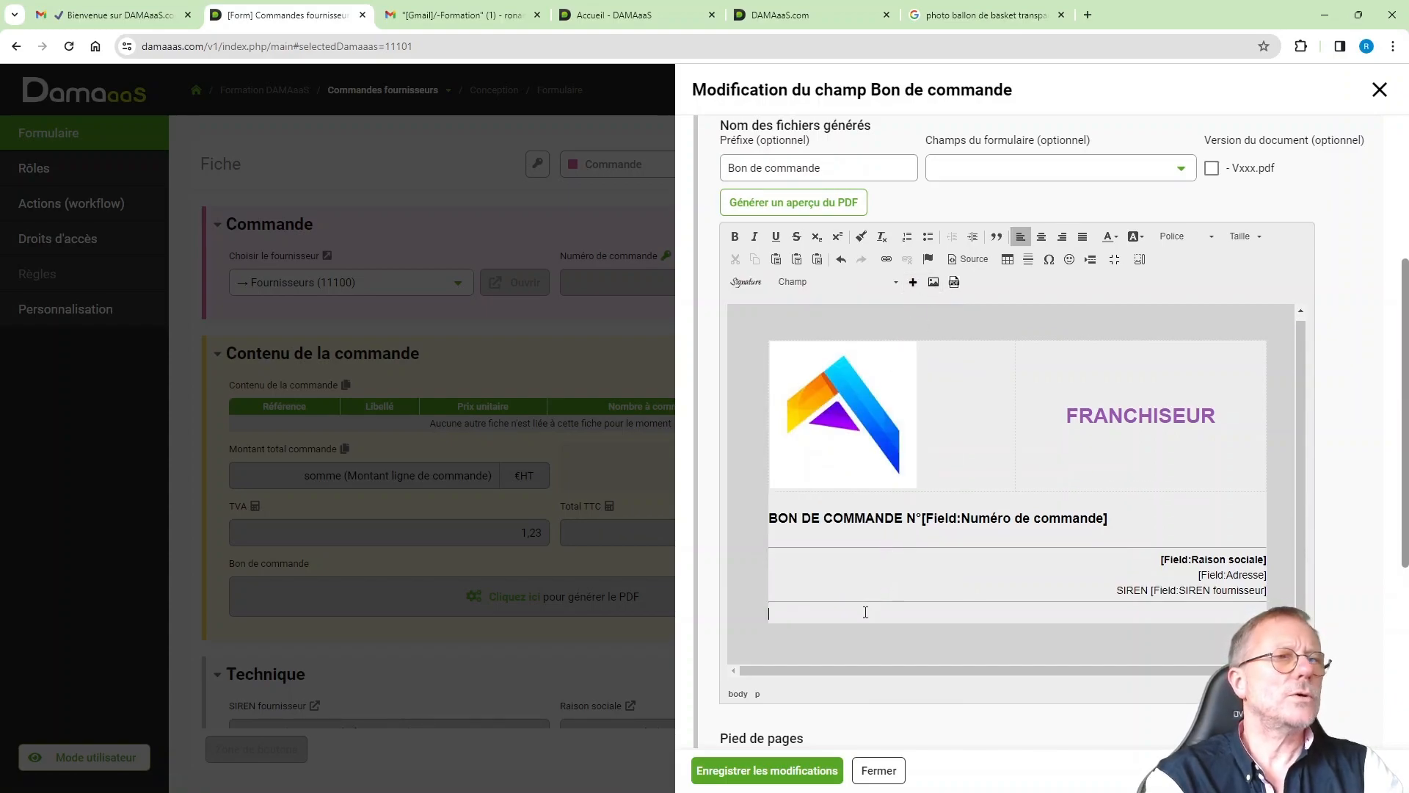
key(Return)
key(Return)
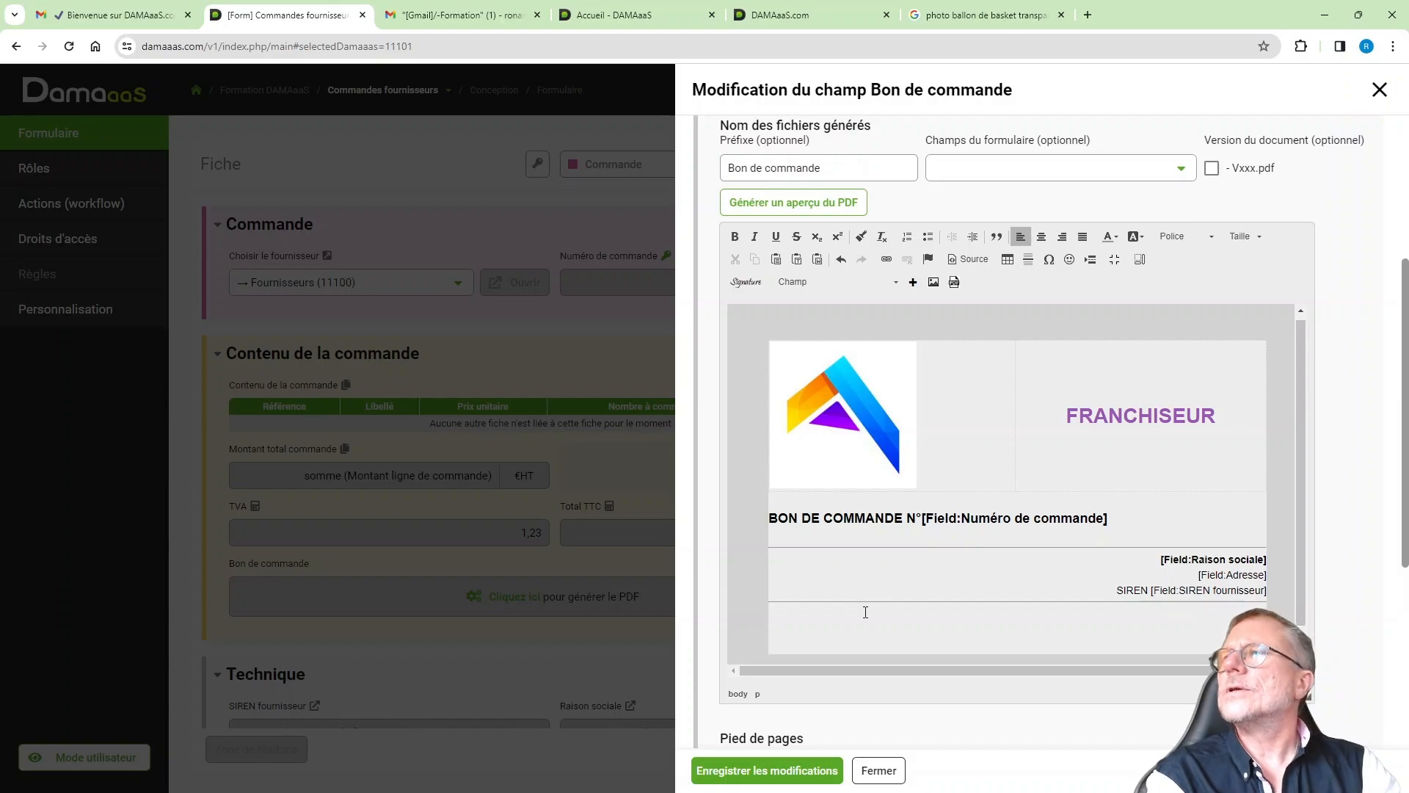
text(Ob)
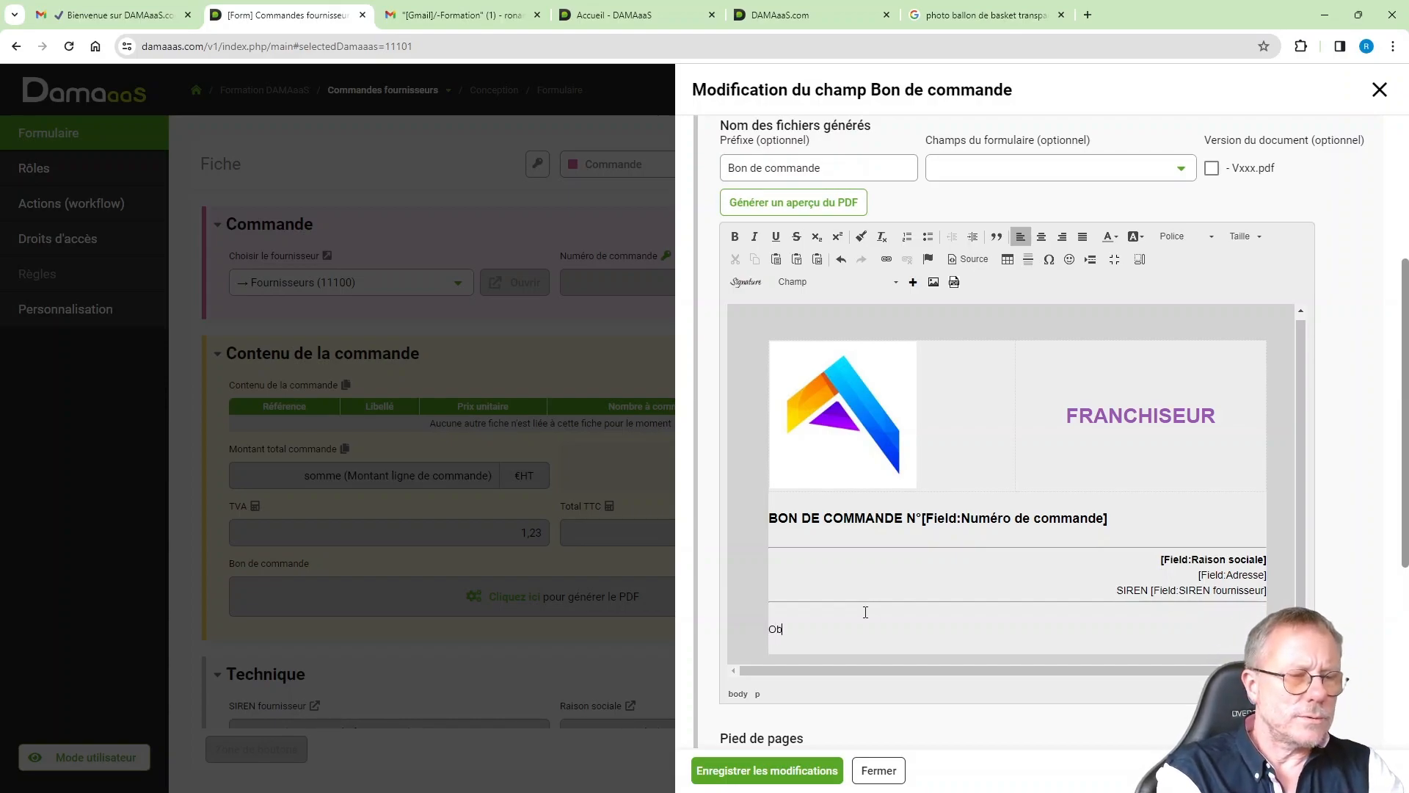
text(jets commandés :)
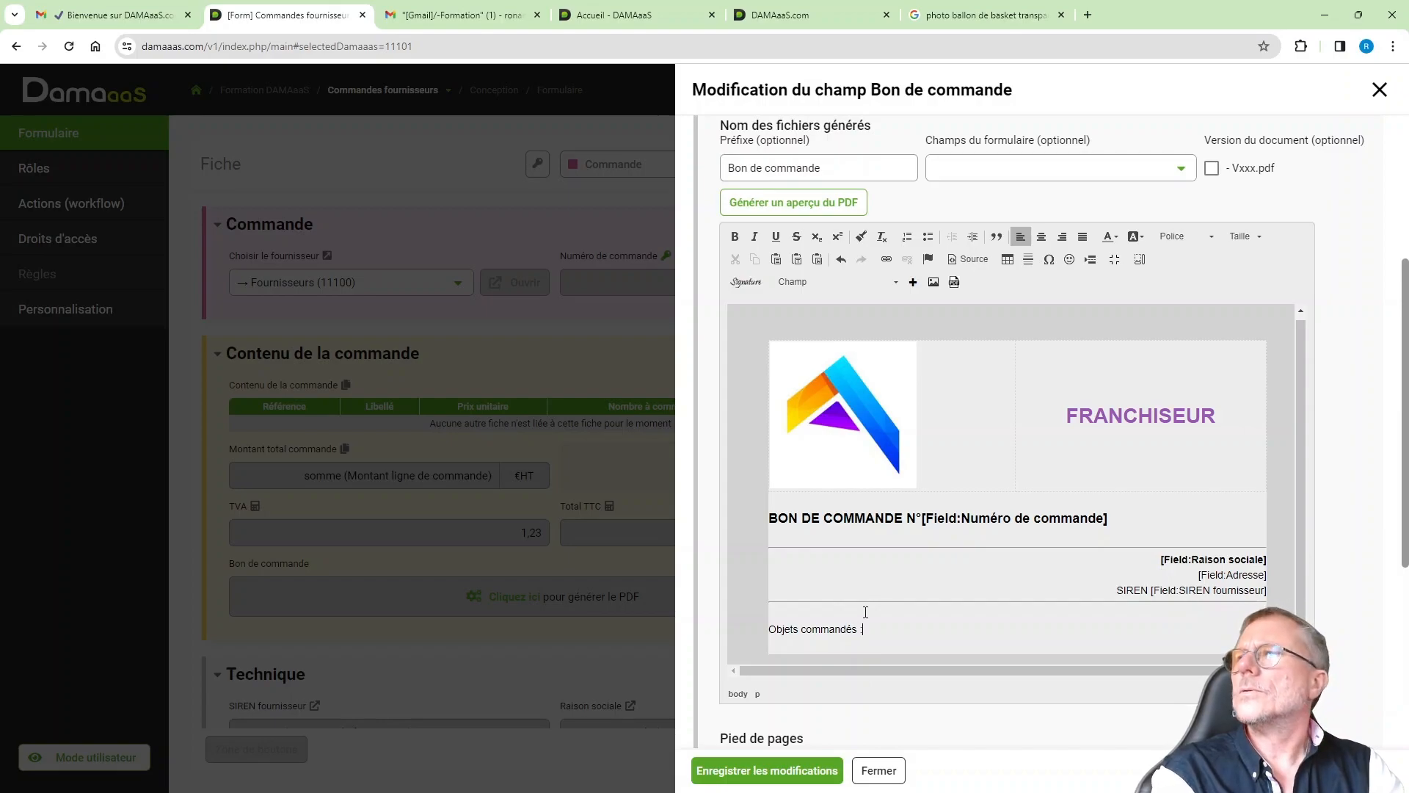
drag(864, 629, 768, 629)
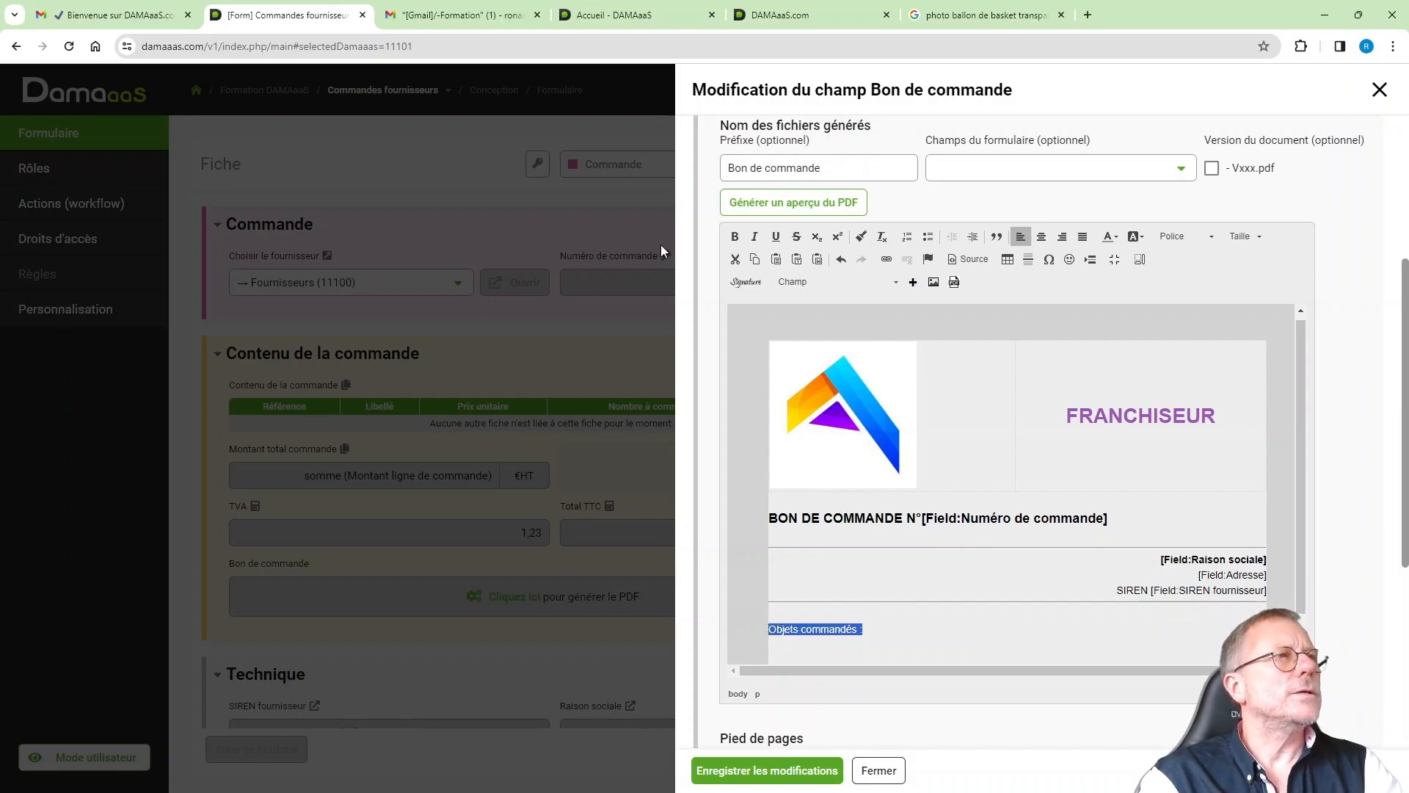
click(734, 235)
click(754, 236)
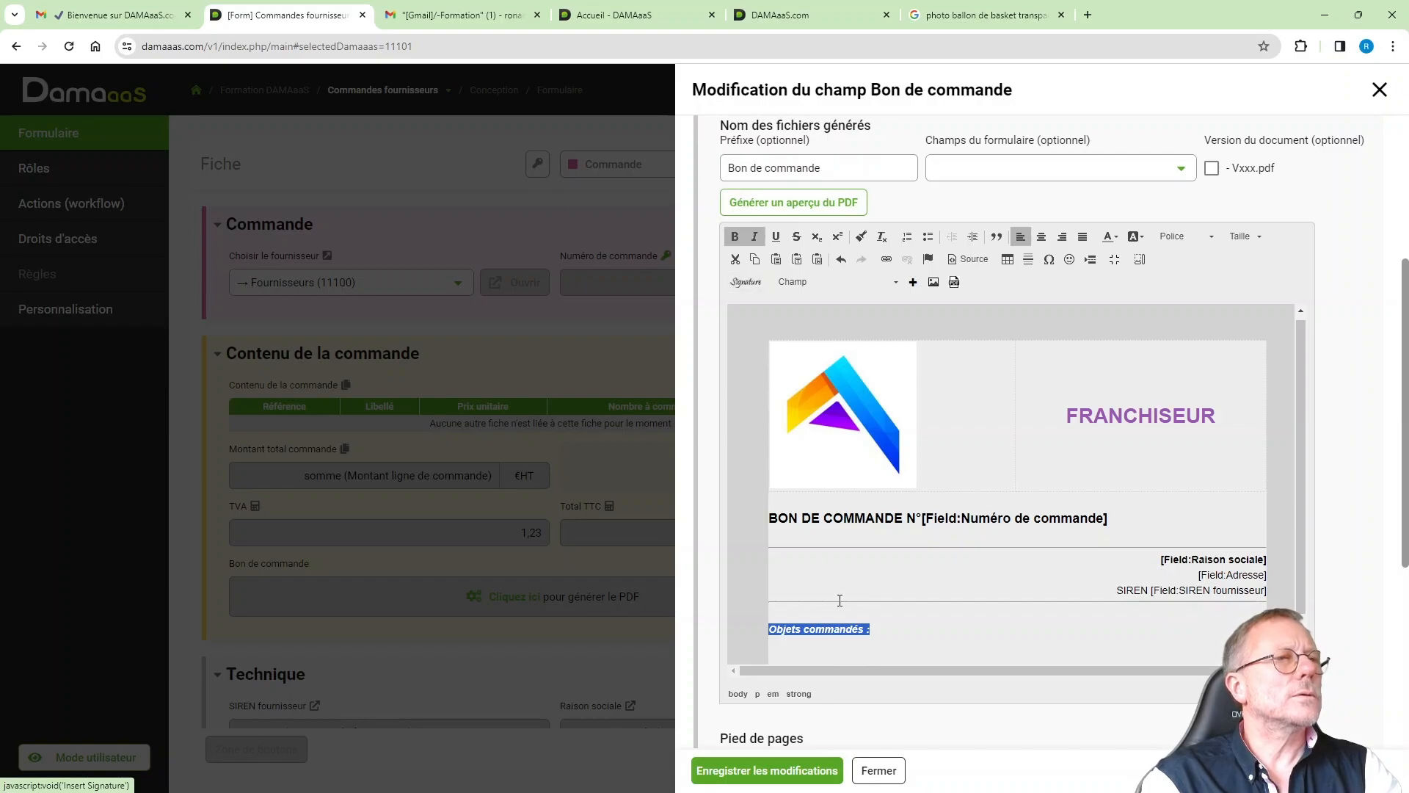
Insert the Contenu de la commande field beneath the Objets commandés heading
click(850, 651)
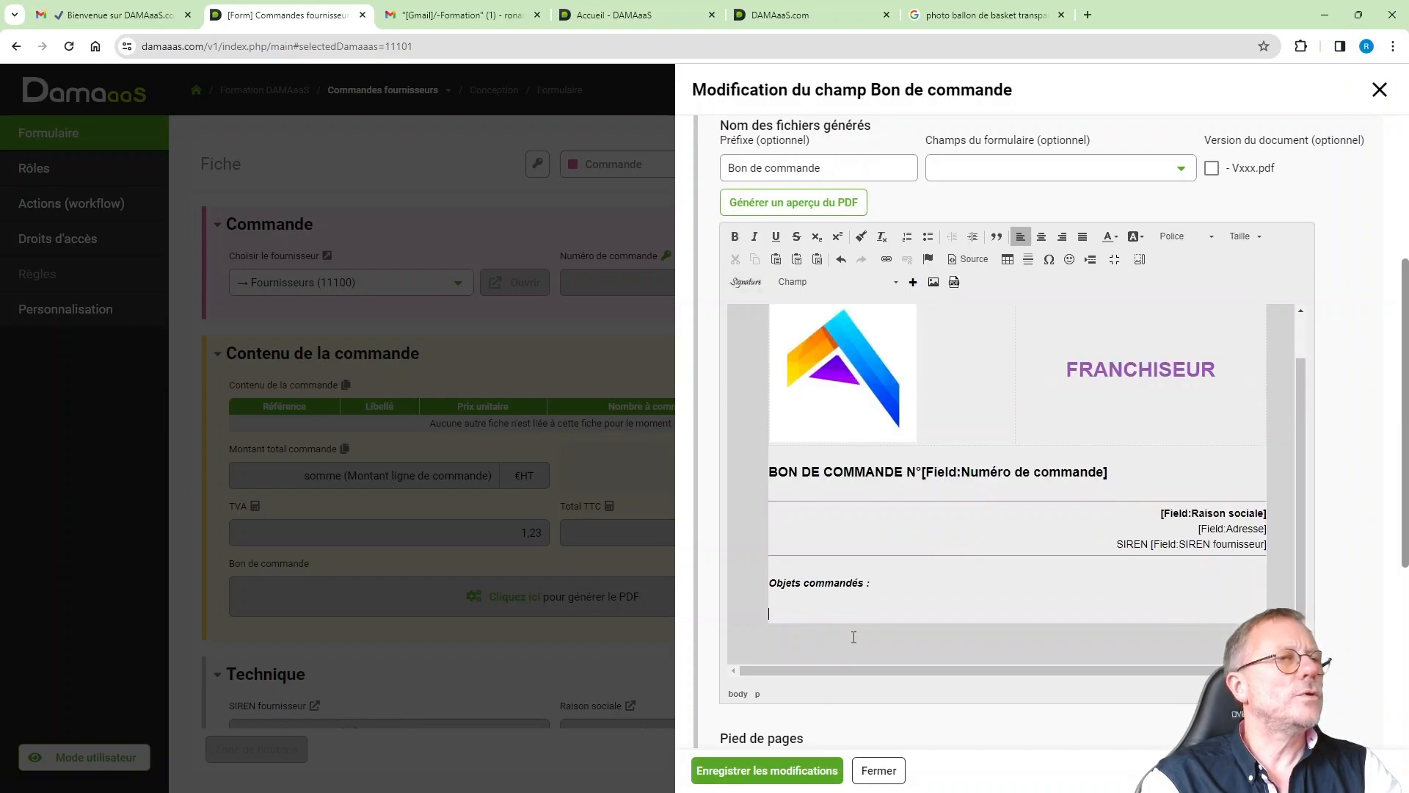
click(896, 282)
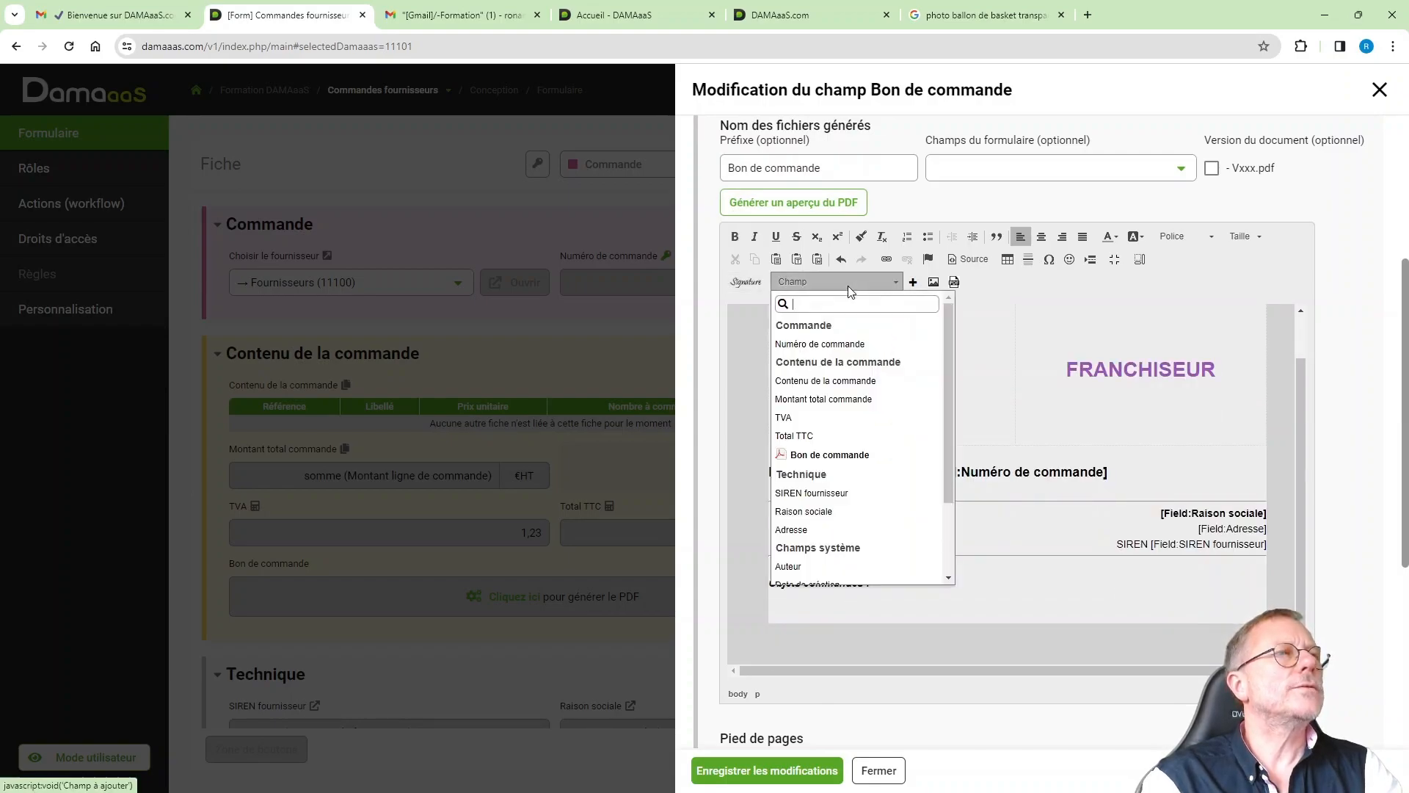
click(830, 381)
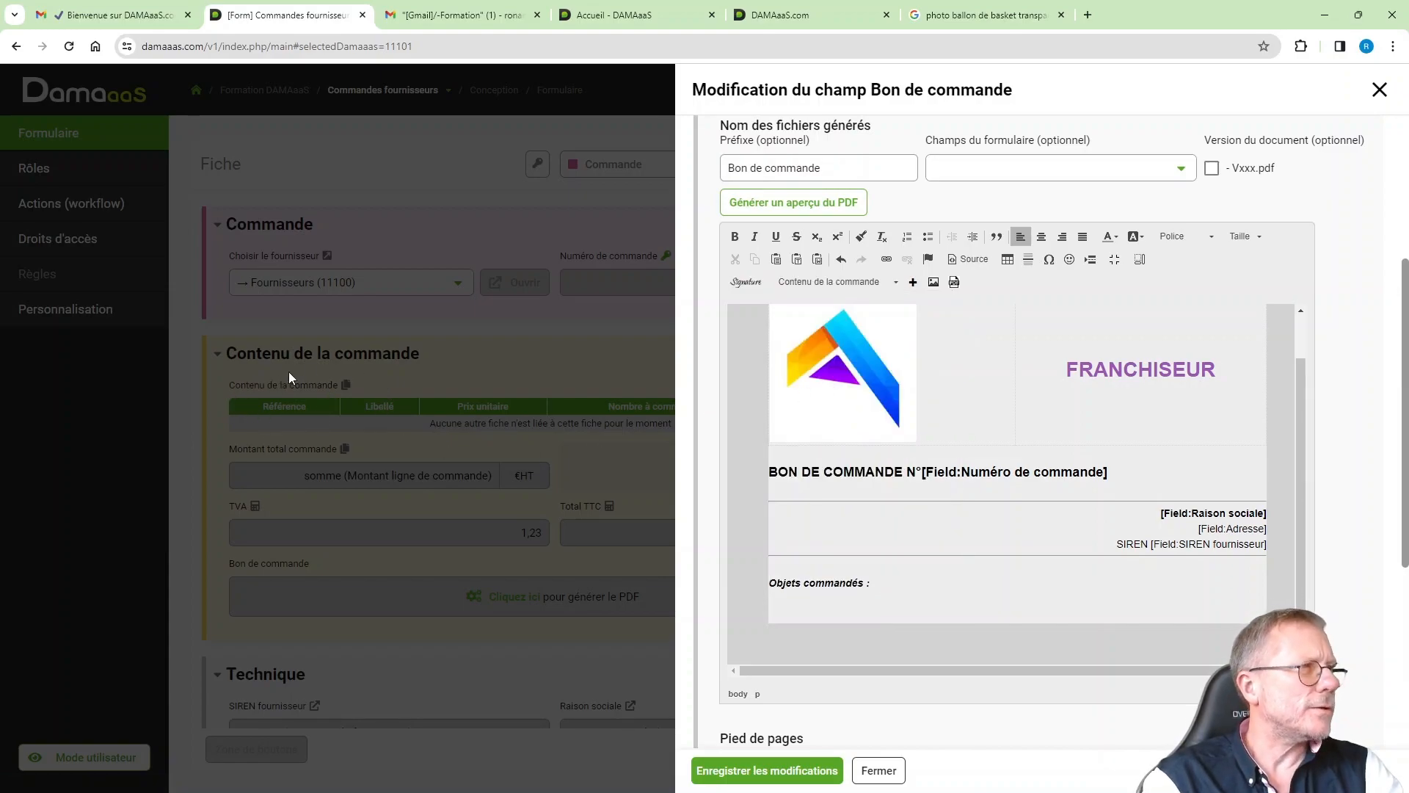
click(912, 283)
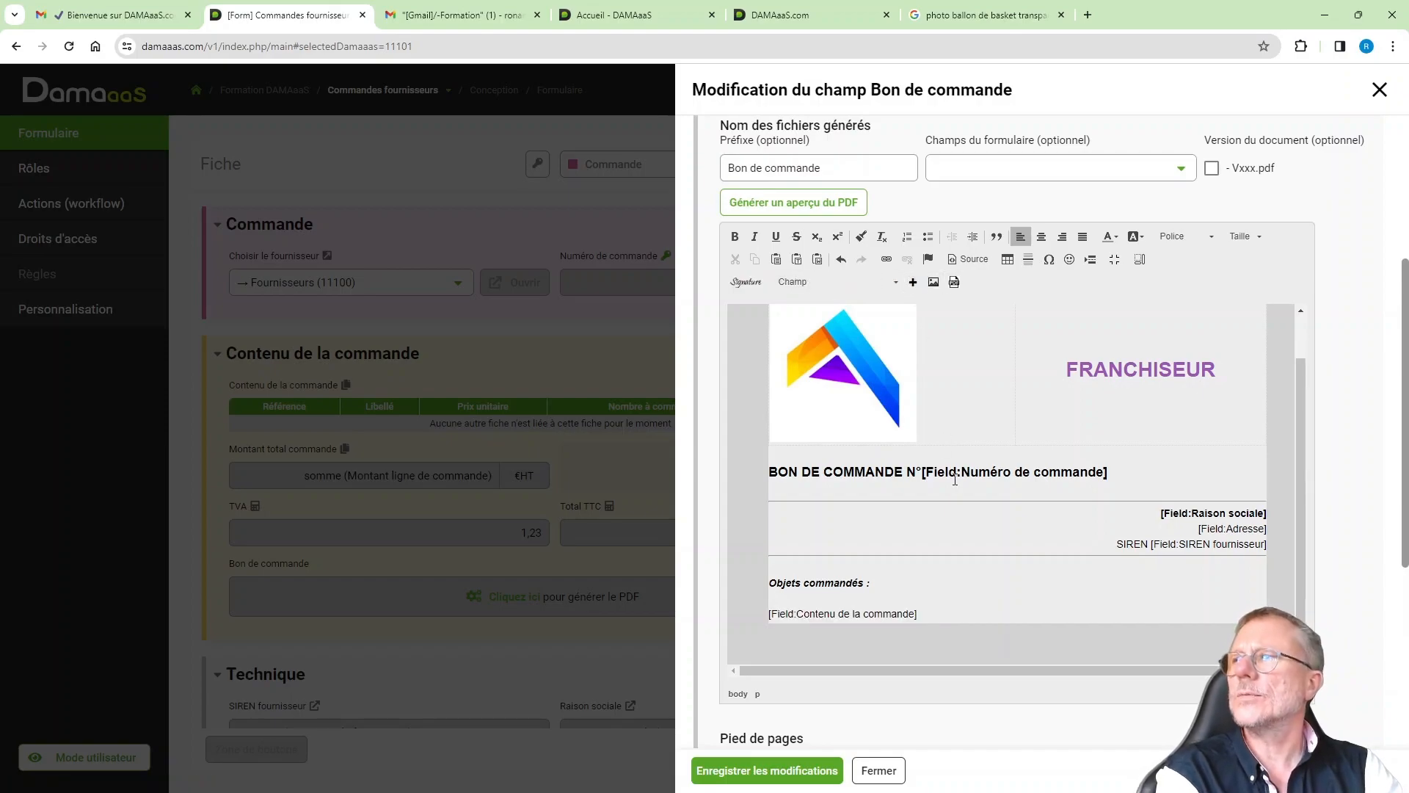
Insert a table with 3 rows, 2 columns, 100% width and border size 0 below the Contenu de la commande field
key(Return)
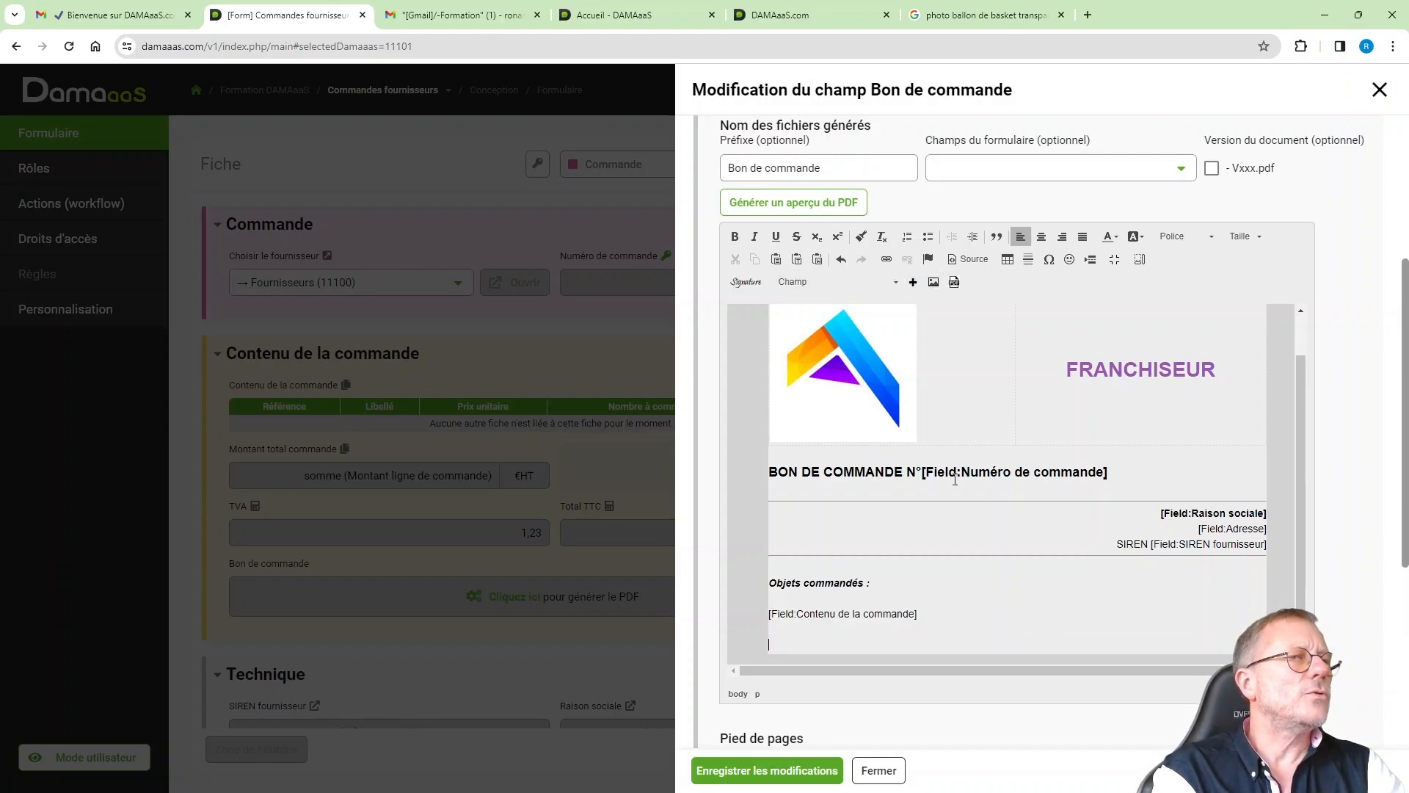
key(Return)
scroll(928, 447, down, 1)
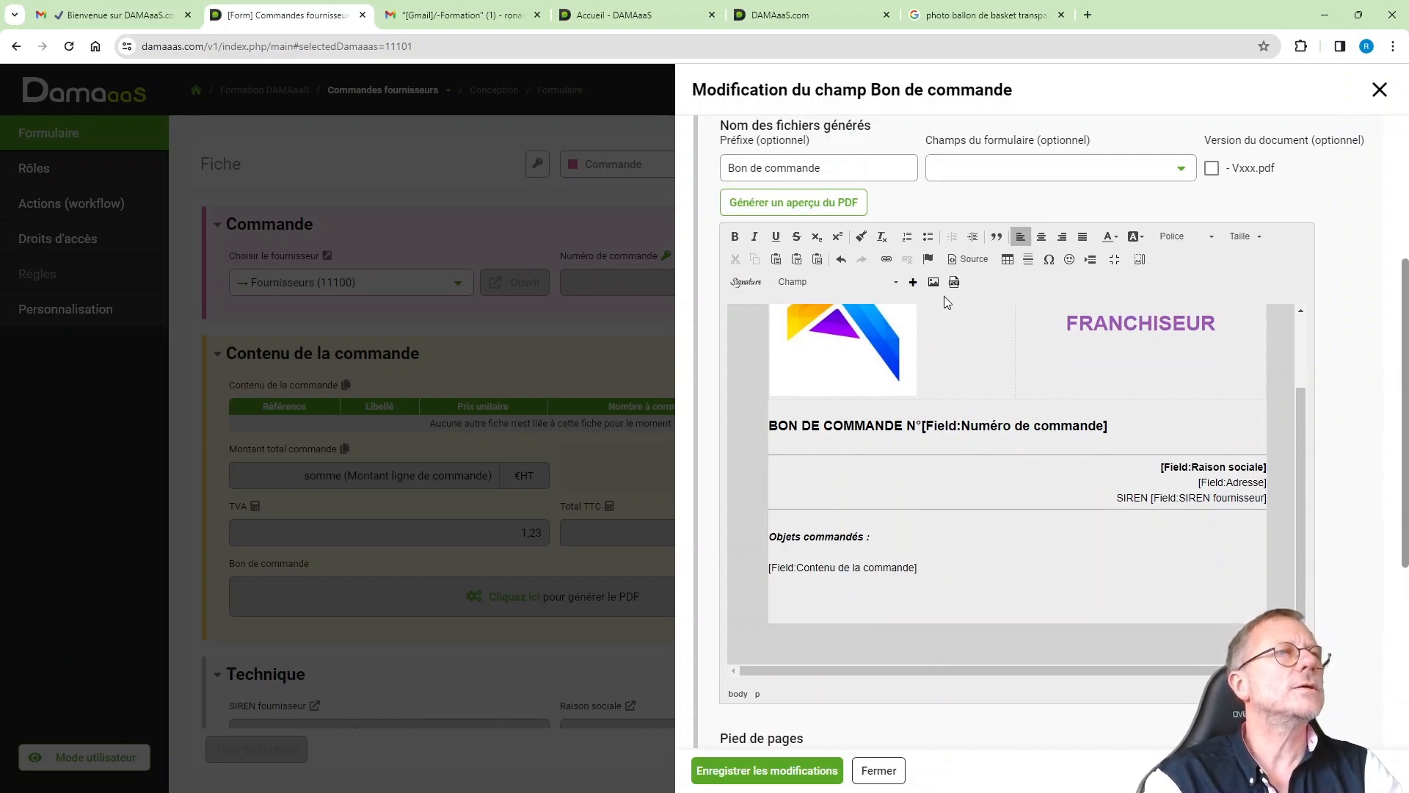
click(1007, 260)
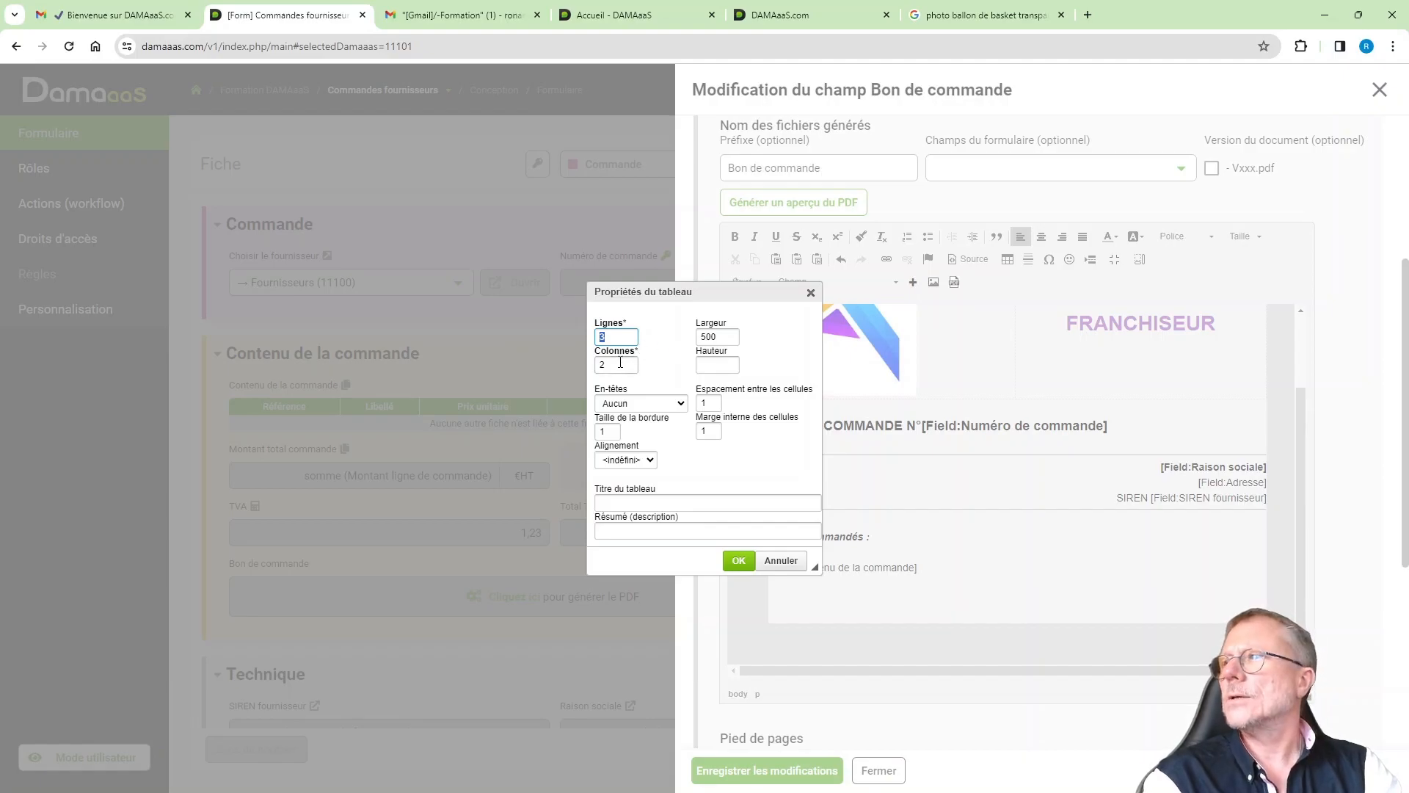
drag(720, 338, 656, 342)
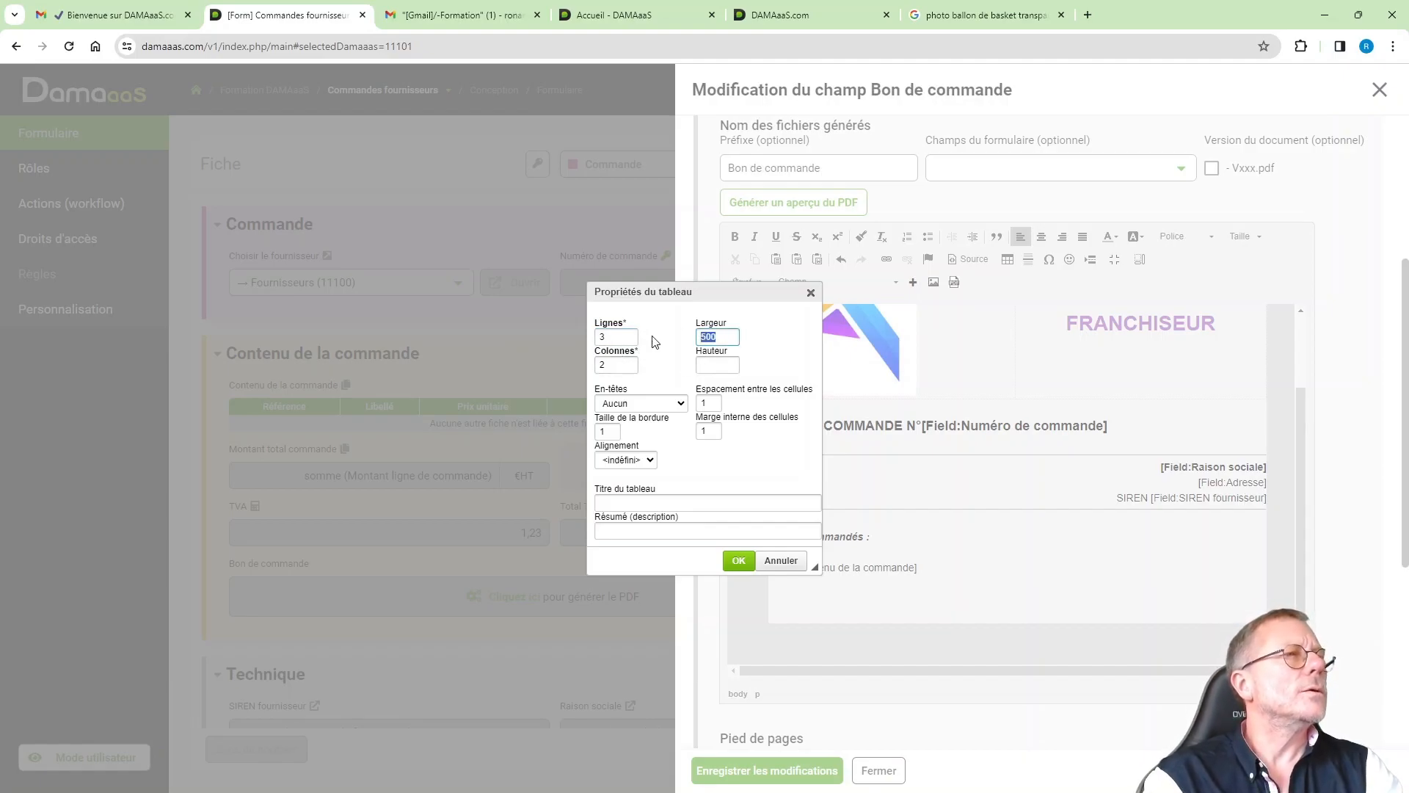
text(100%)
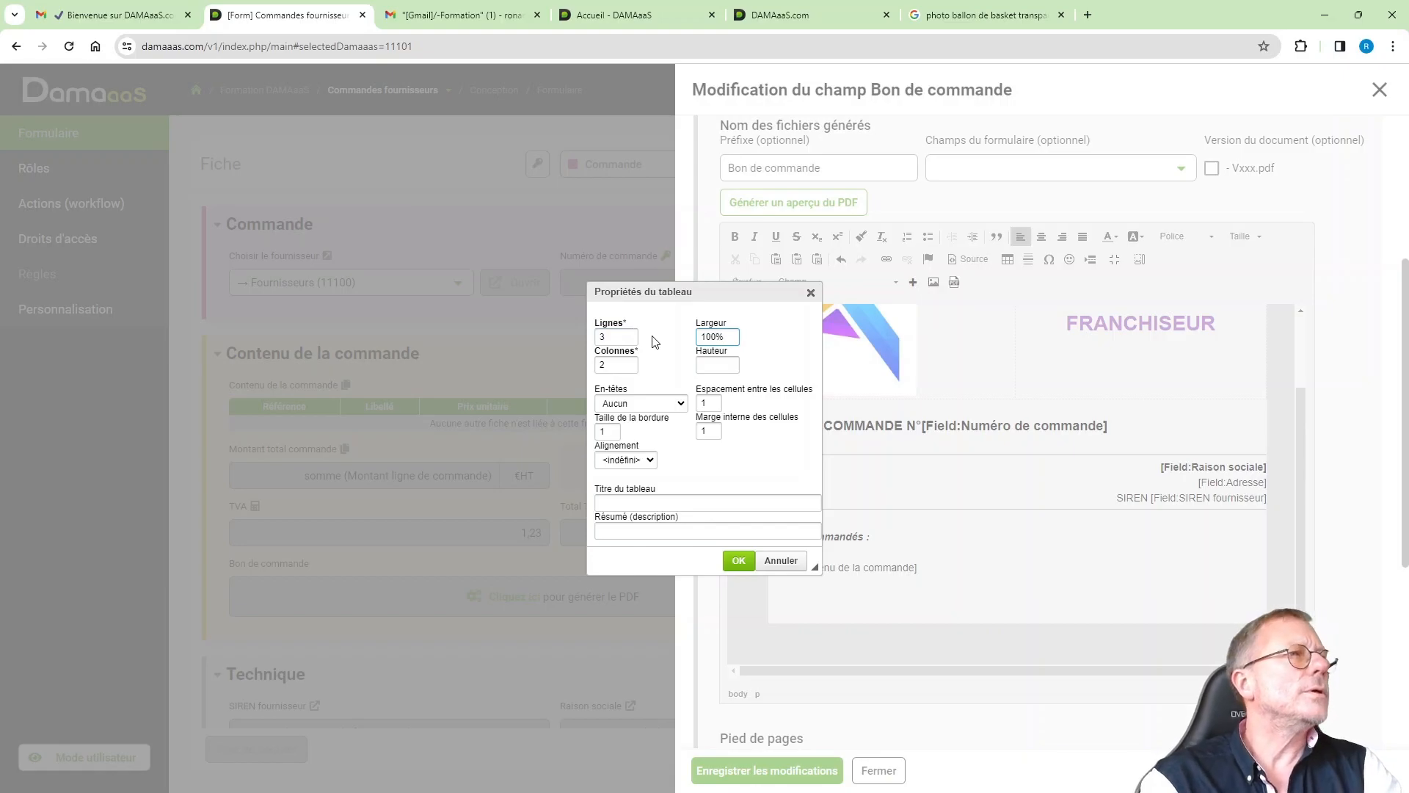
click(597, 431)
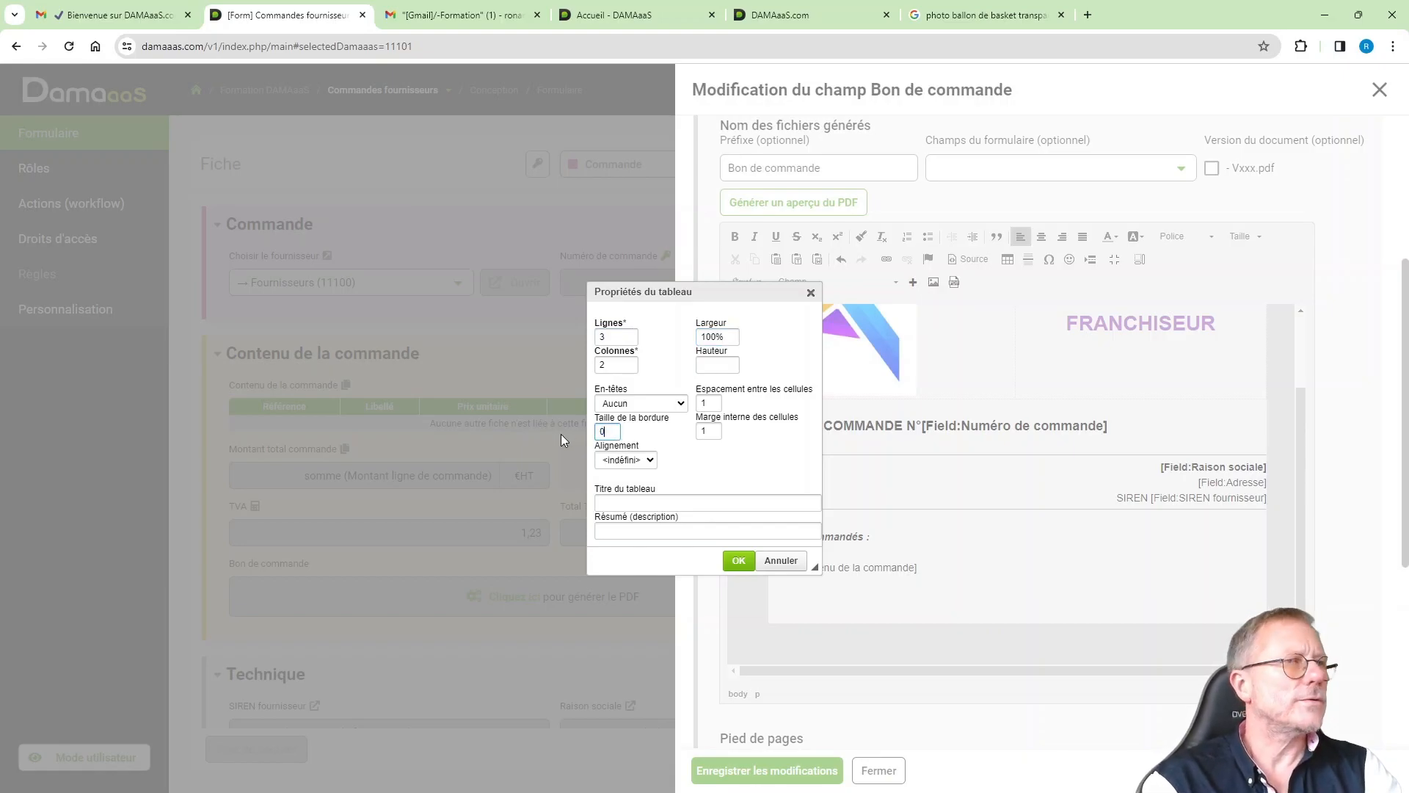
click(738, 559)
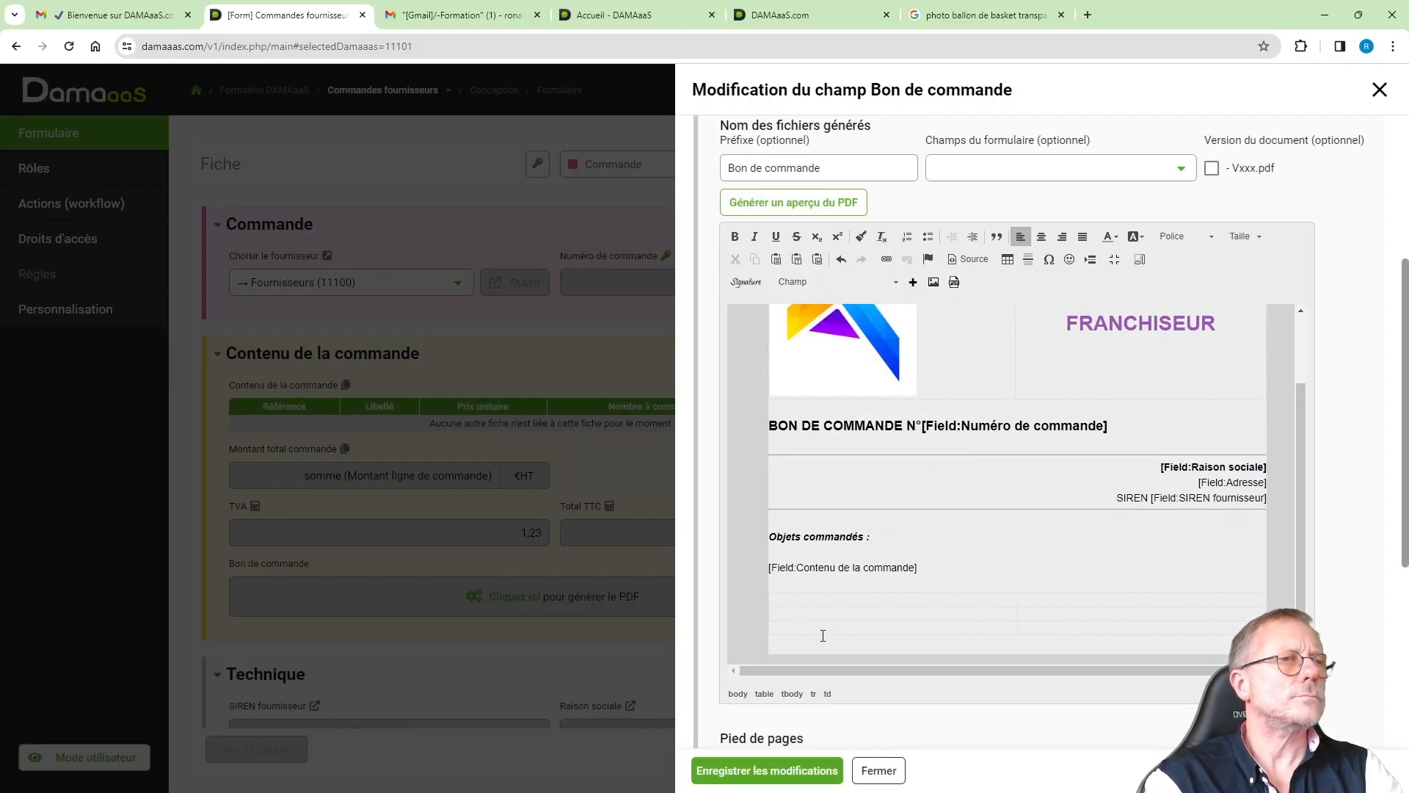
Fill the new table's first column with the labels TOTAL HT, TVA and TOTAL TTC
scroll(822, 636, down, 1)
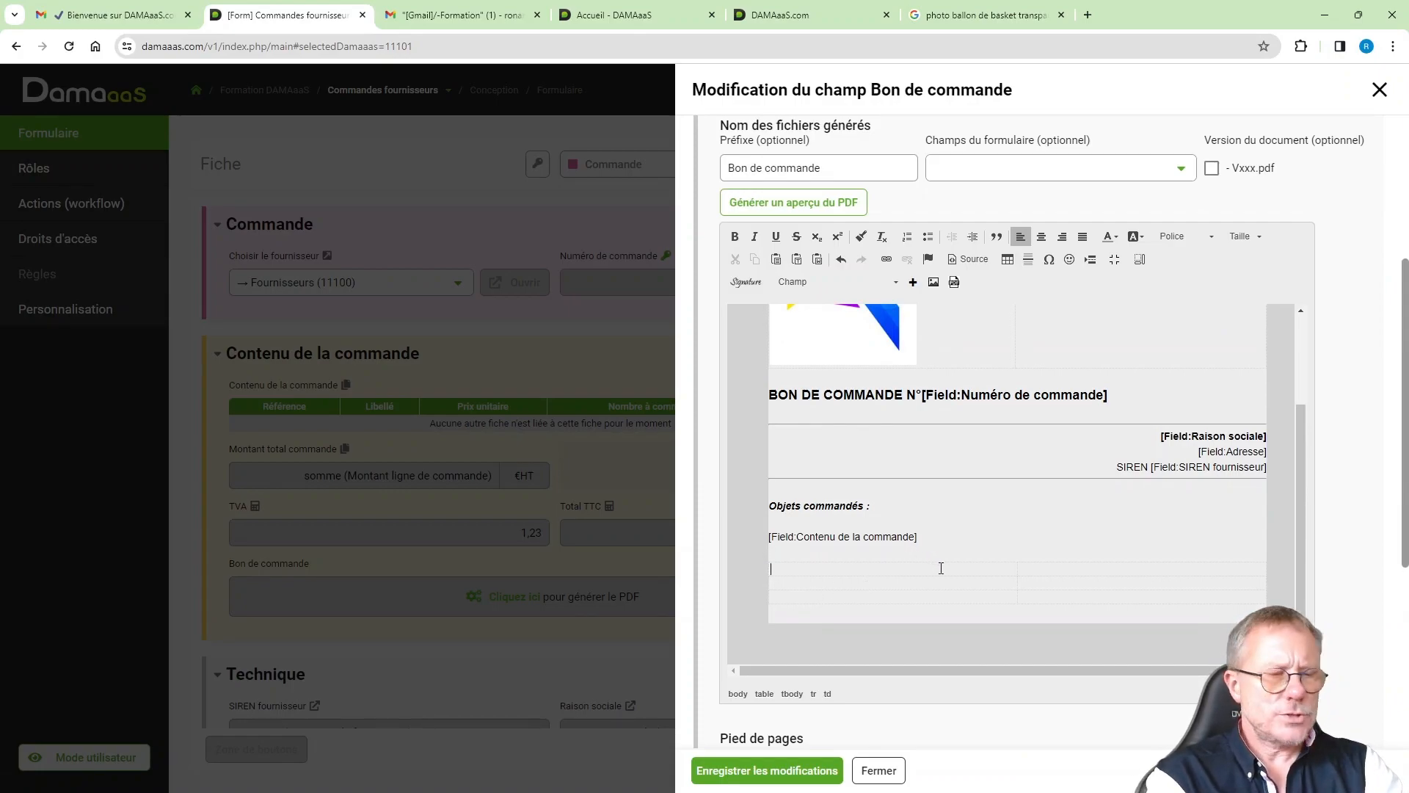
text(TOTAL HT )
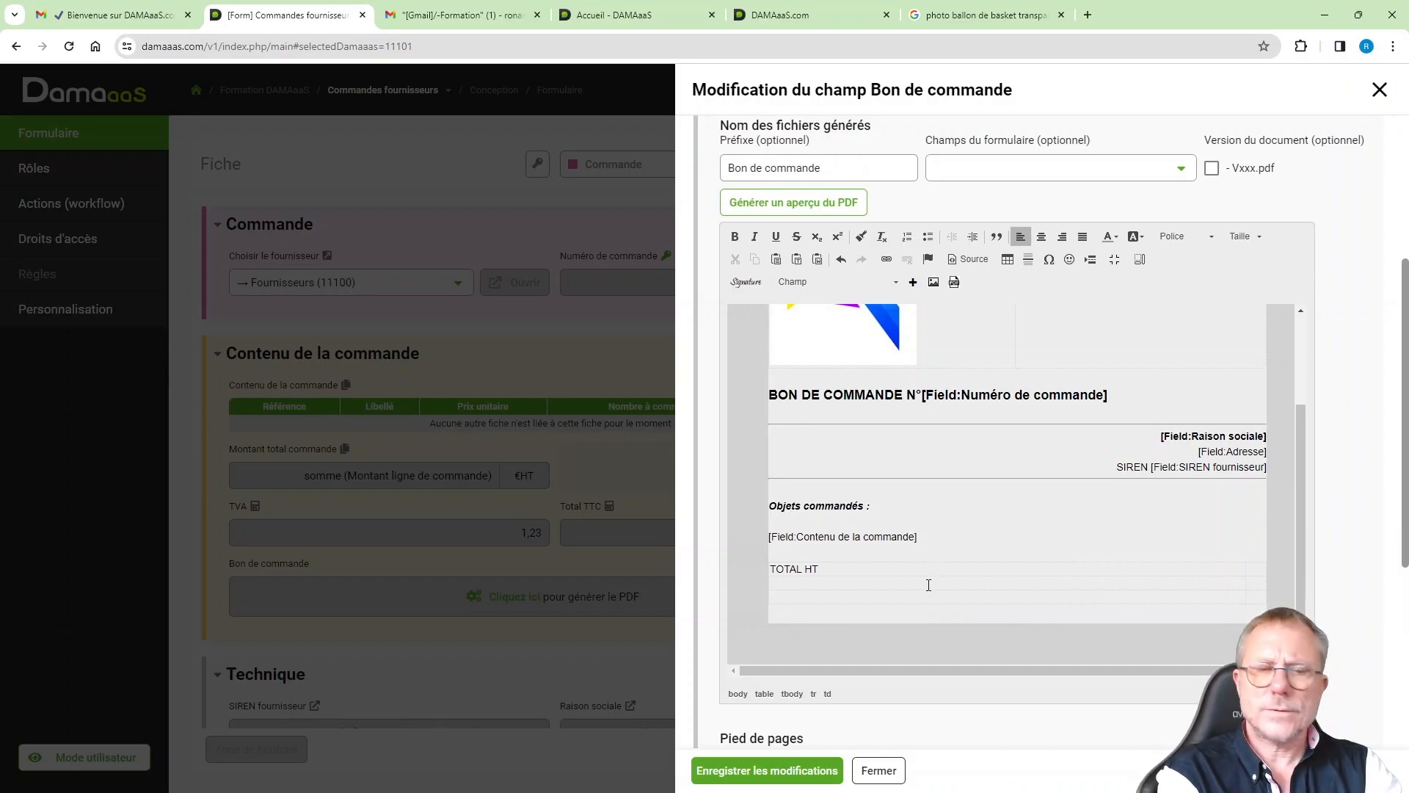
text(TVA)
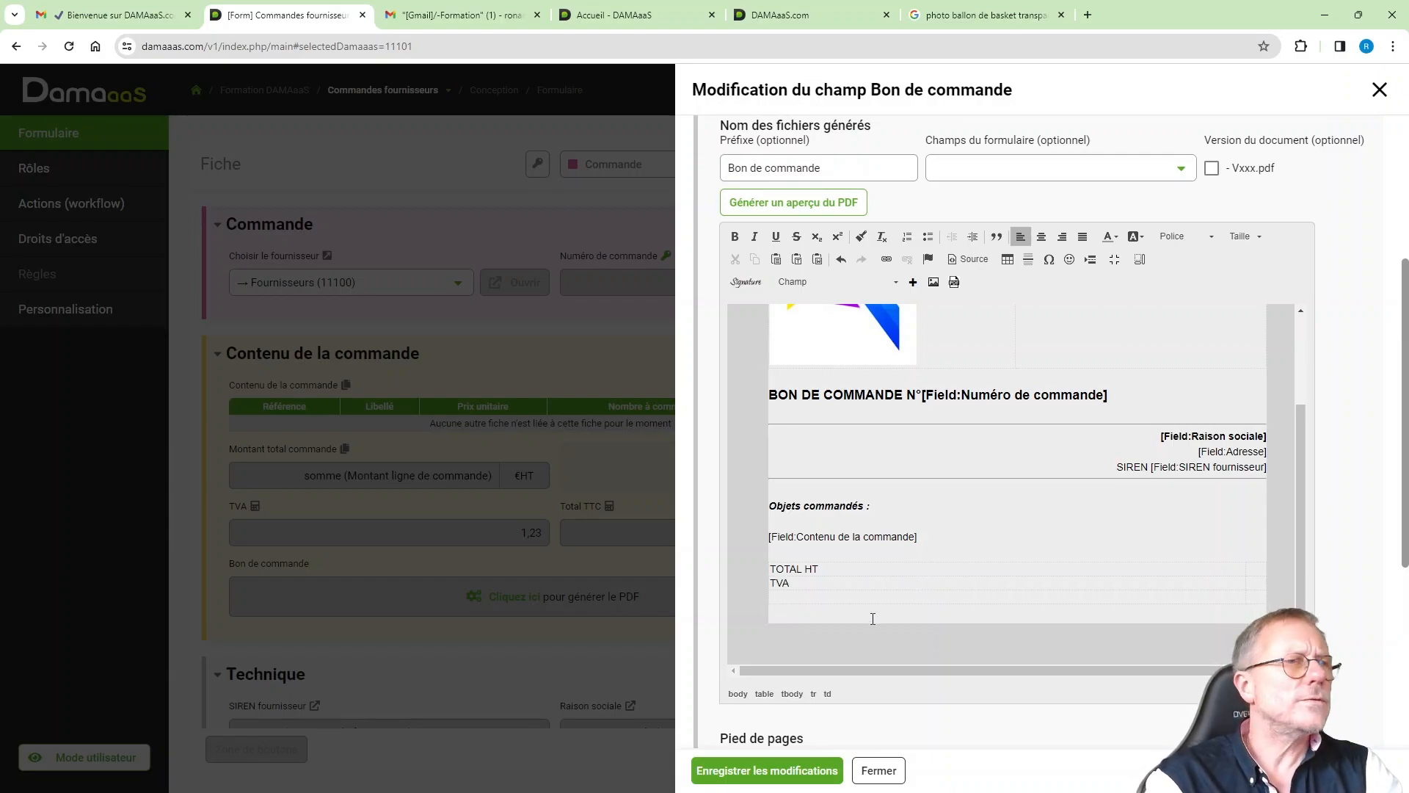
click(856, 600)
text(TOTAL )
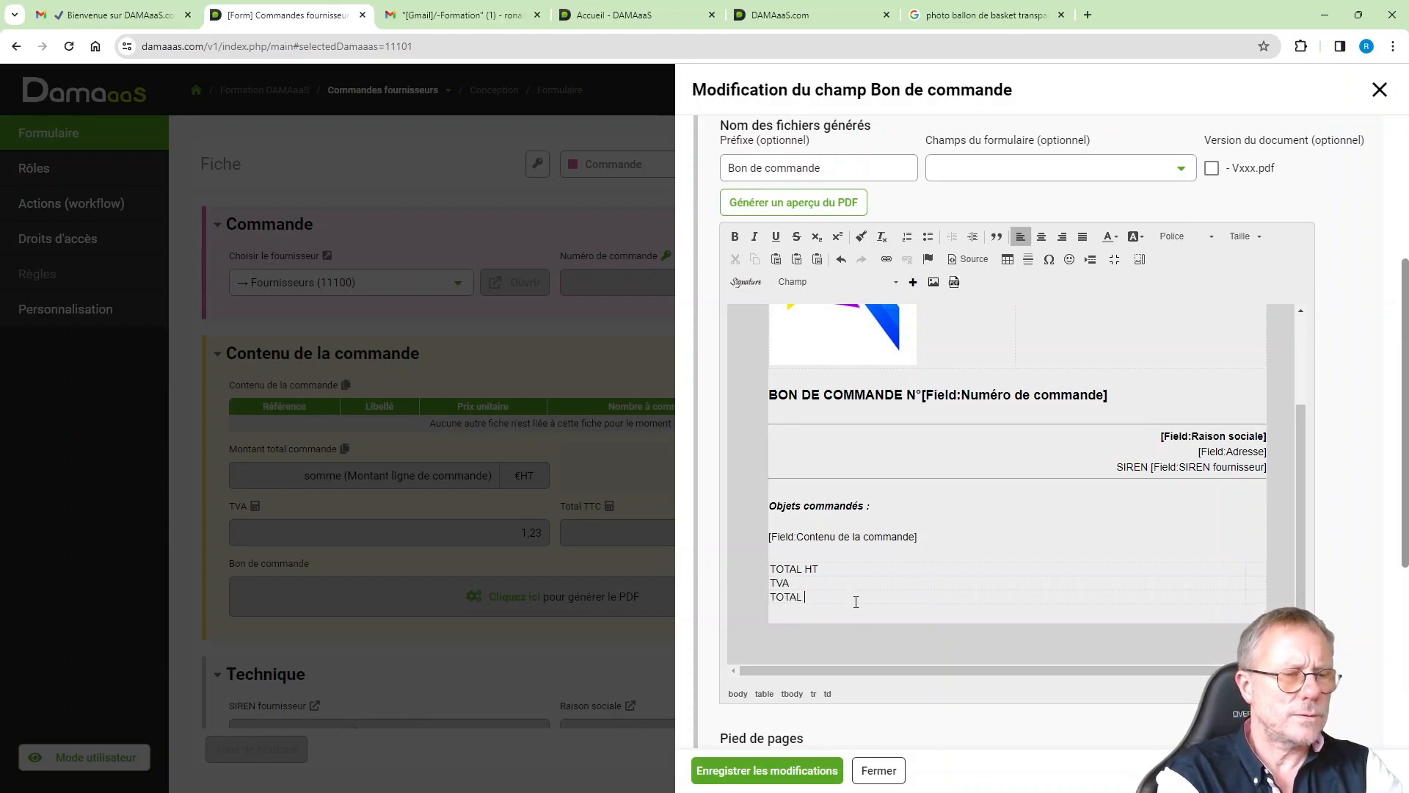
text(TTC)
Make the TOTAL TTC label bold and right-align all three labels in the totals table
drag(832, 599, 769, 597)
click(734, 236)
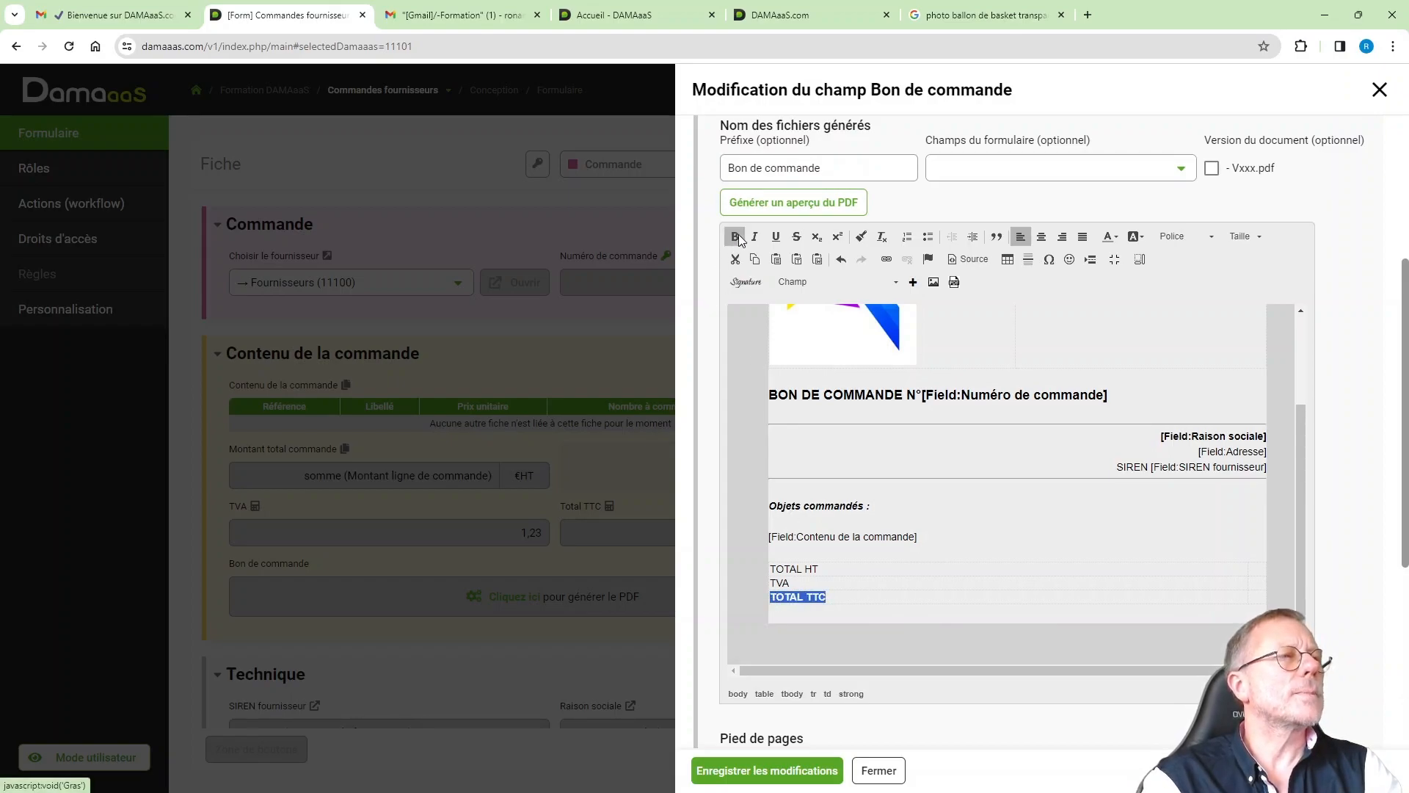
click(1065, 236)
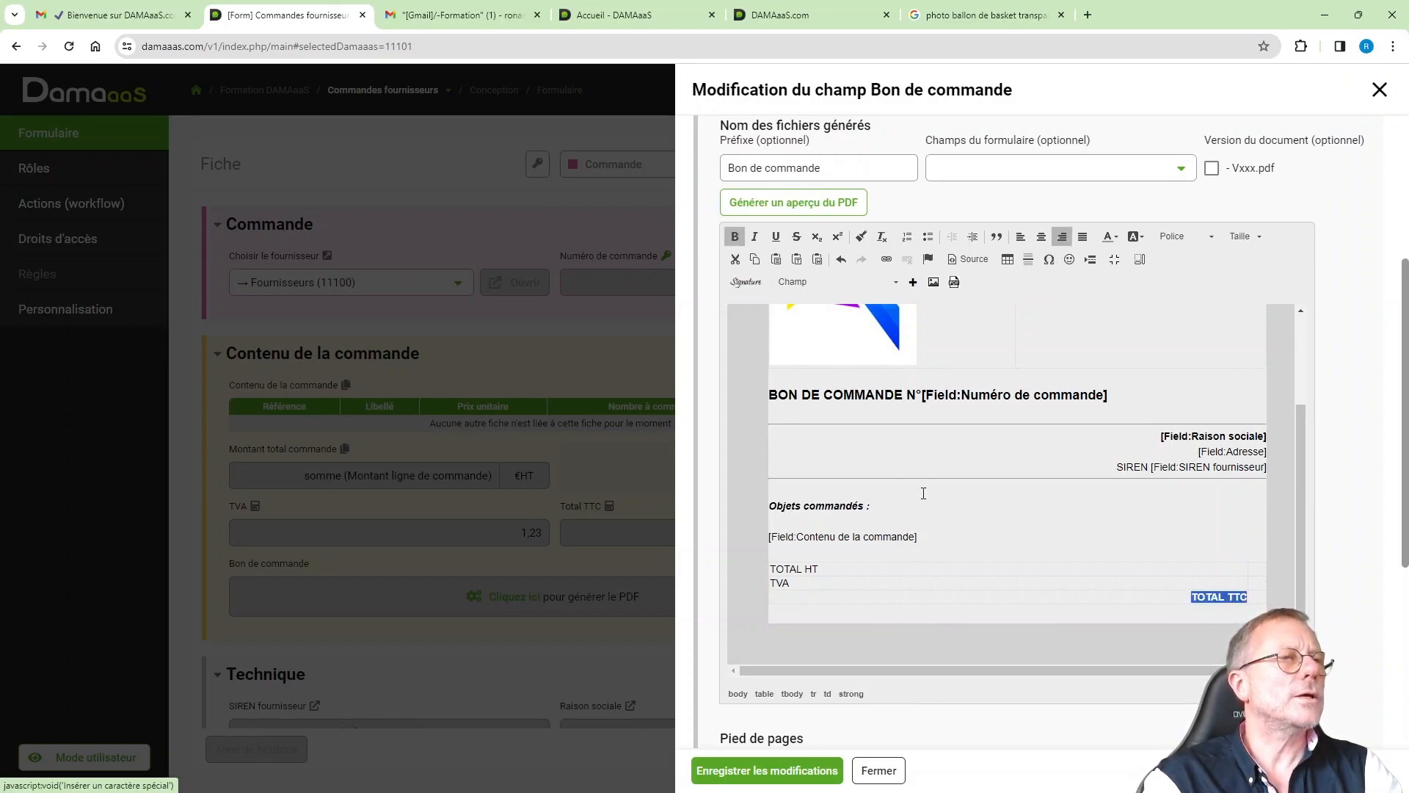
click(836, 584)
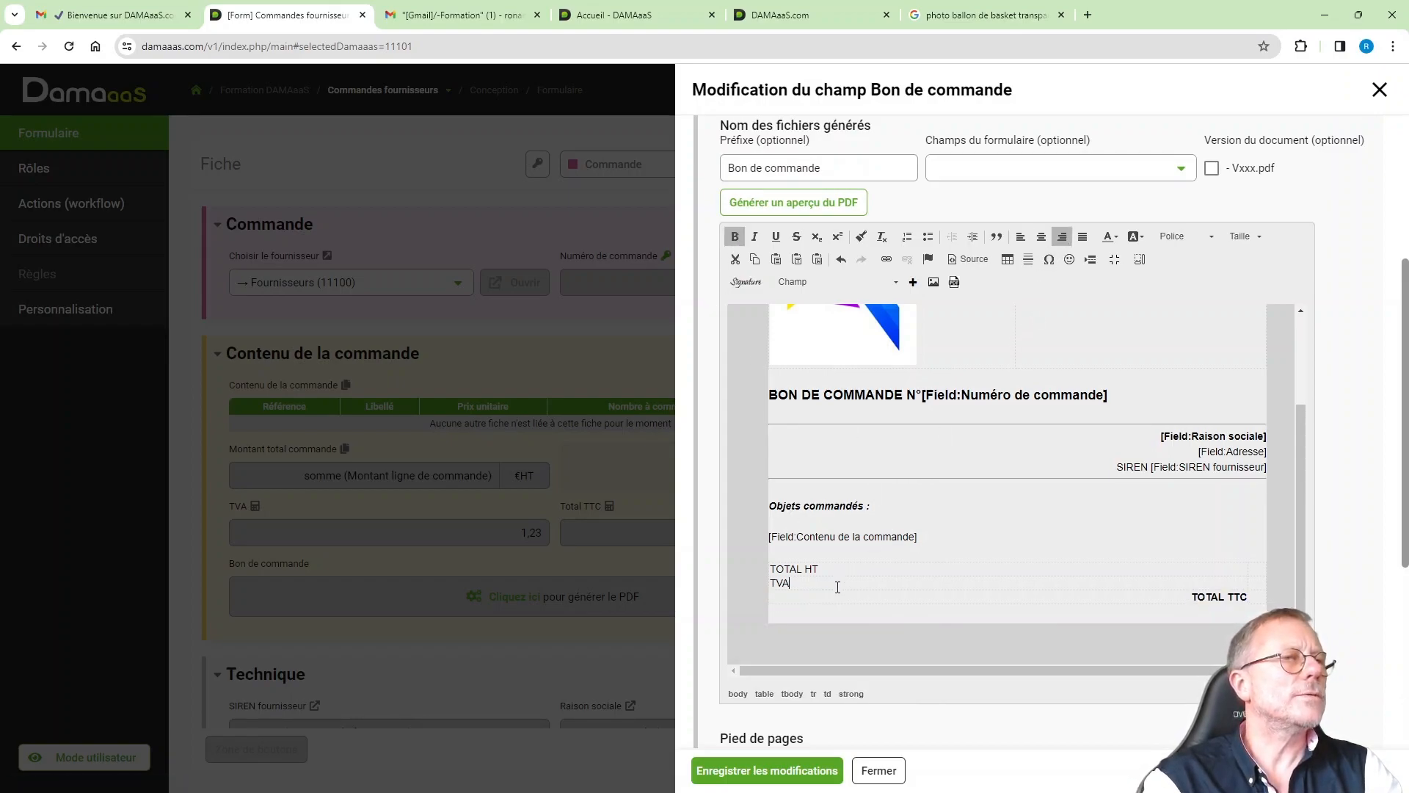
click(1061, 238)
click(883, 565)
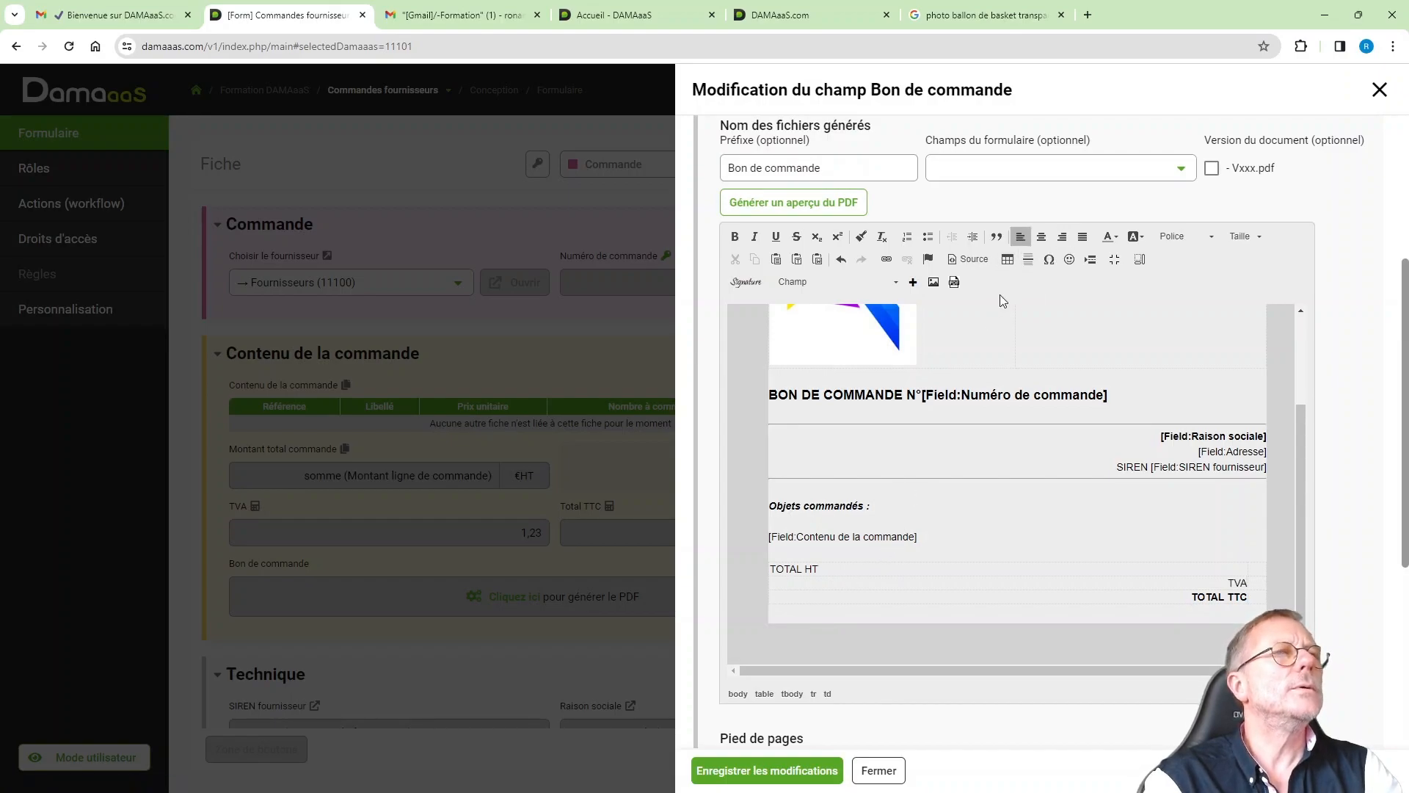
click(1062, 236)
Insert the Montant total commande field in the cell beside TOTAL HT and right-align it
click(1264, 568)
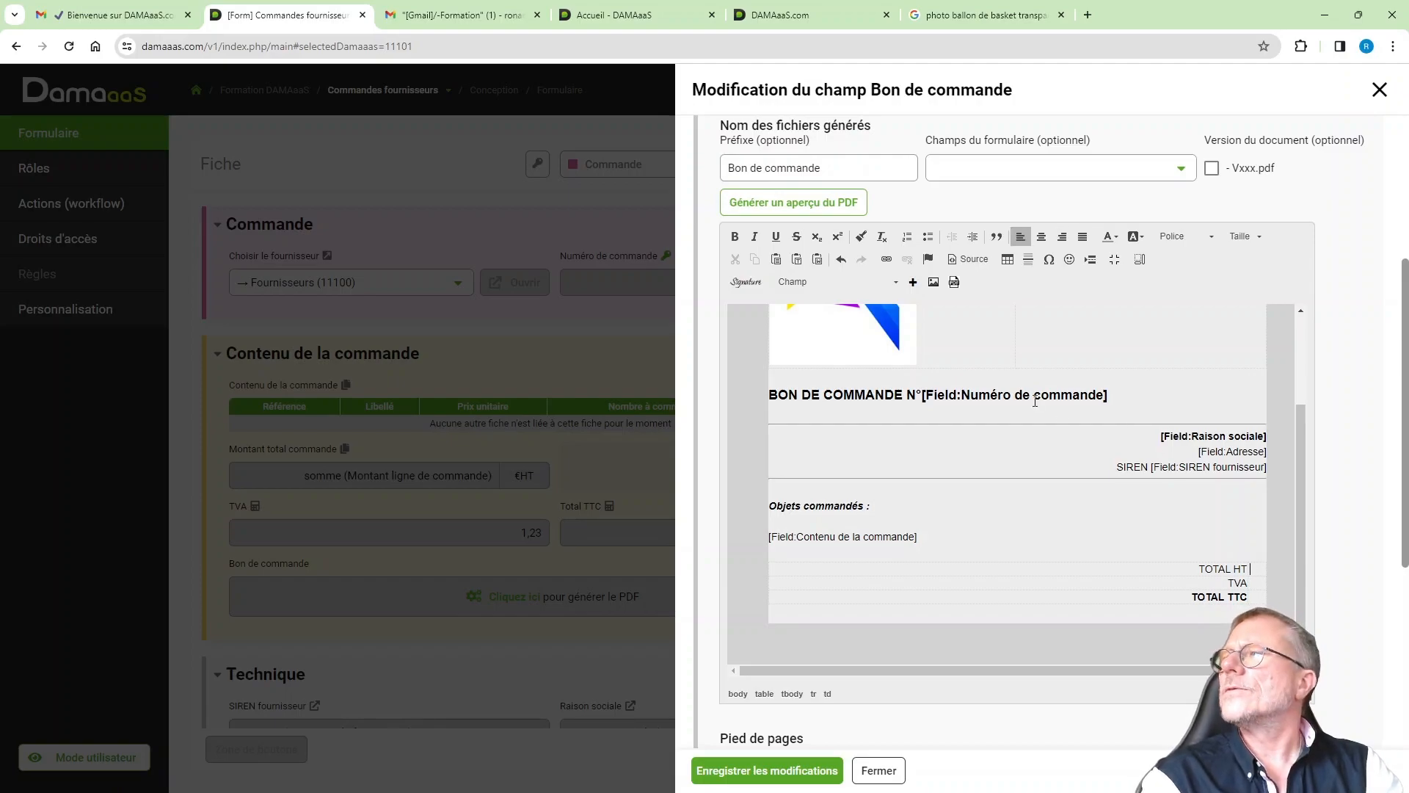
click(861, 281)
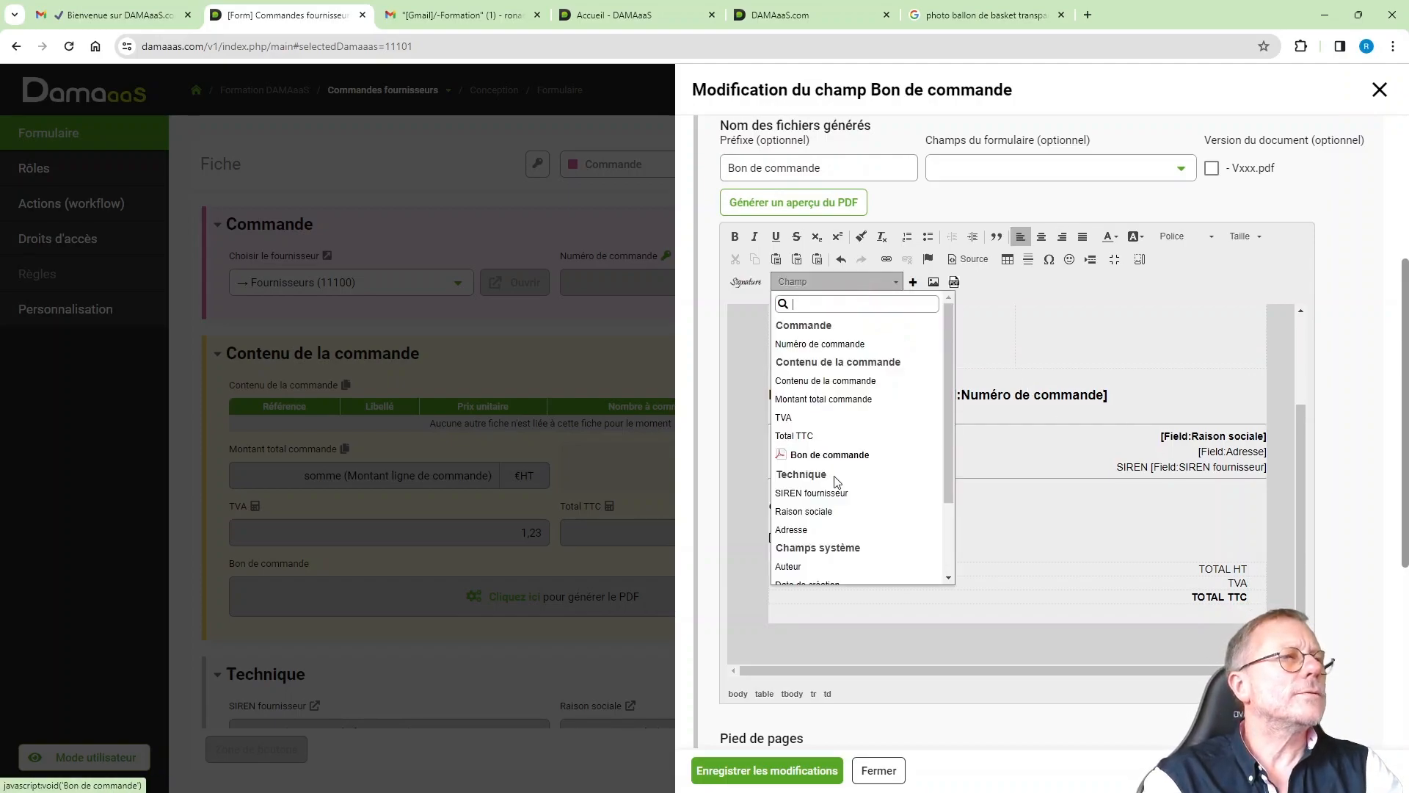
click(839, 400)
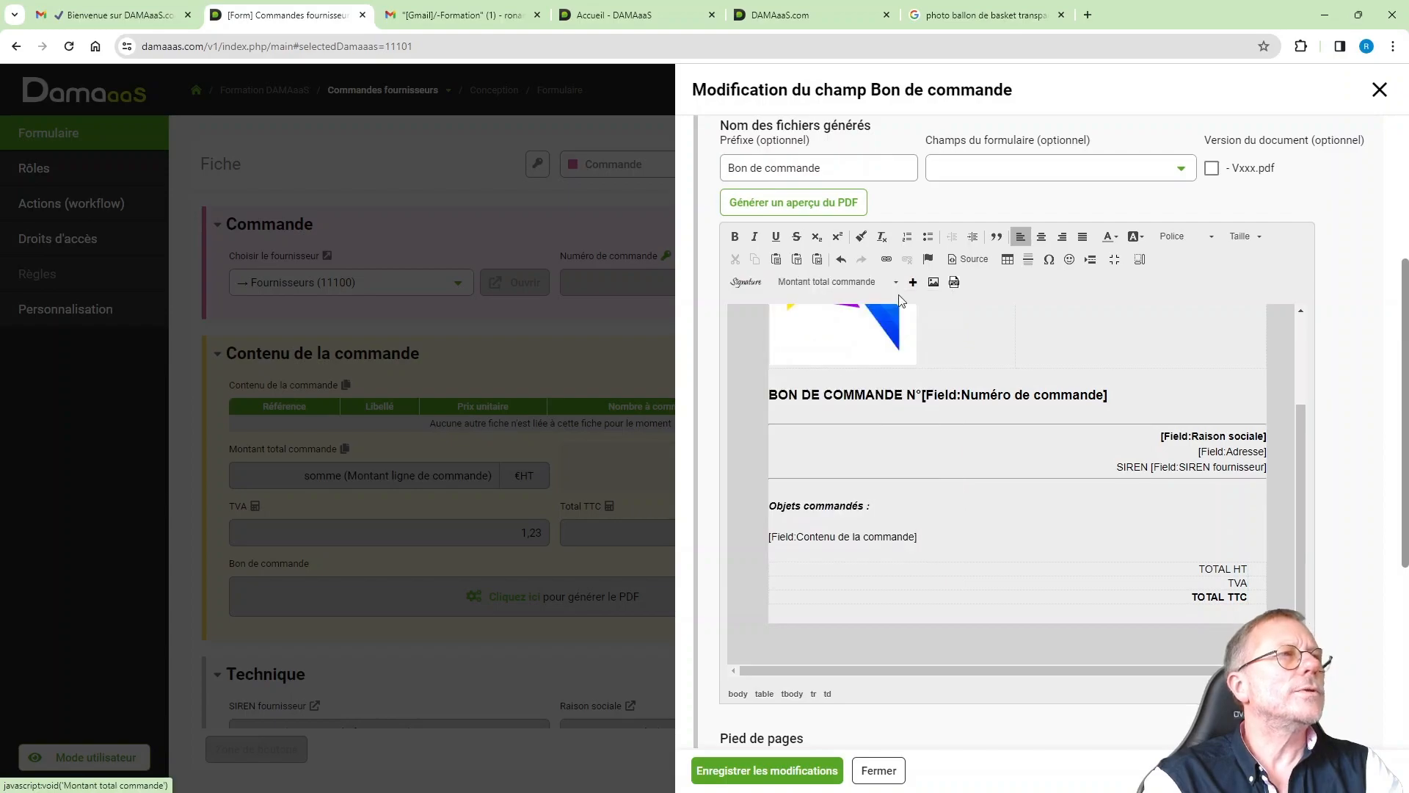
click(913, 283)
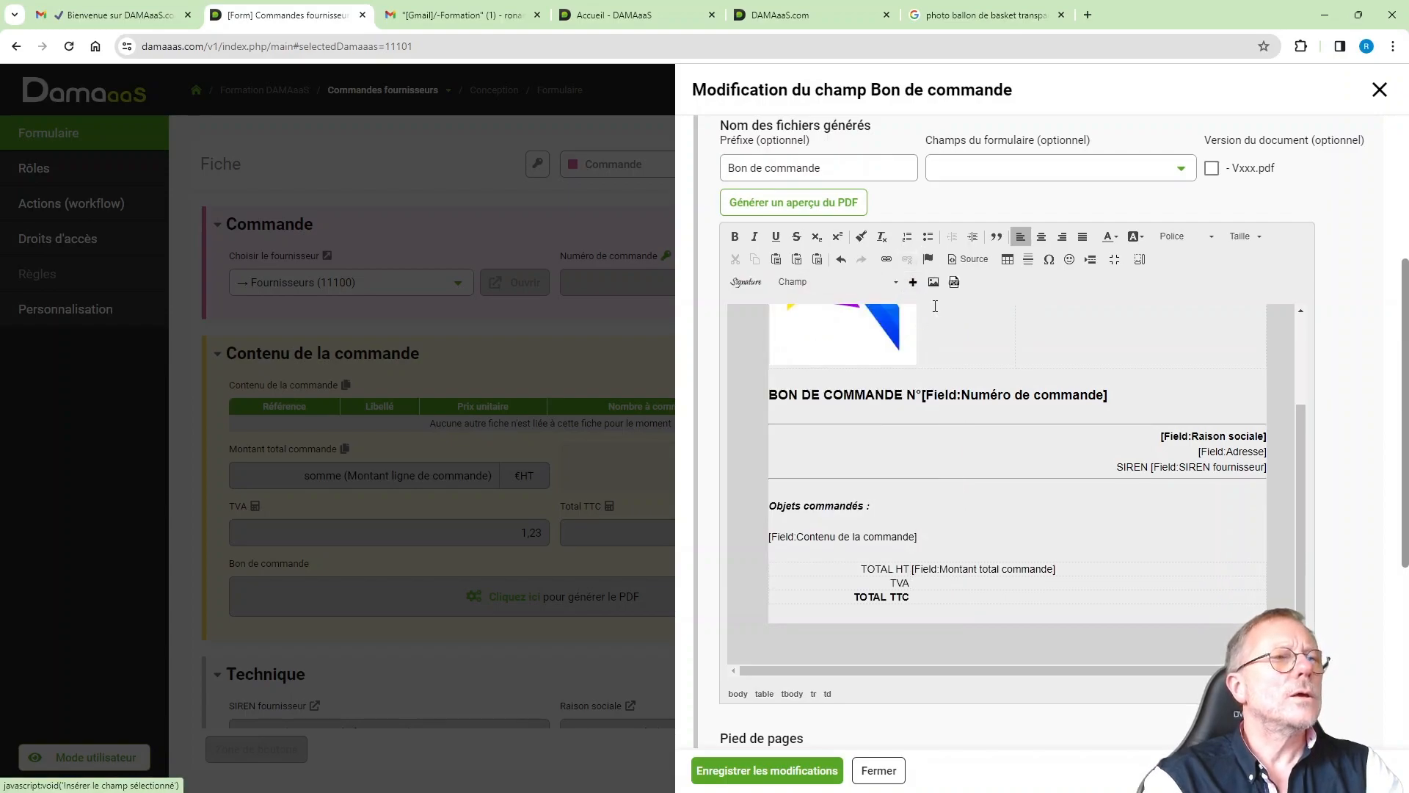
click(1062, 236)
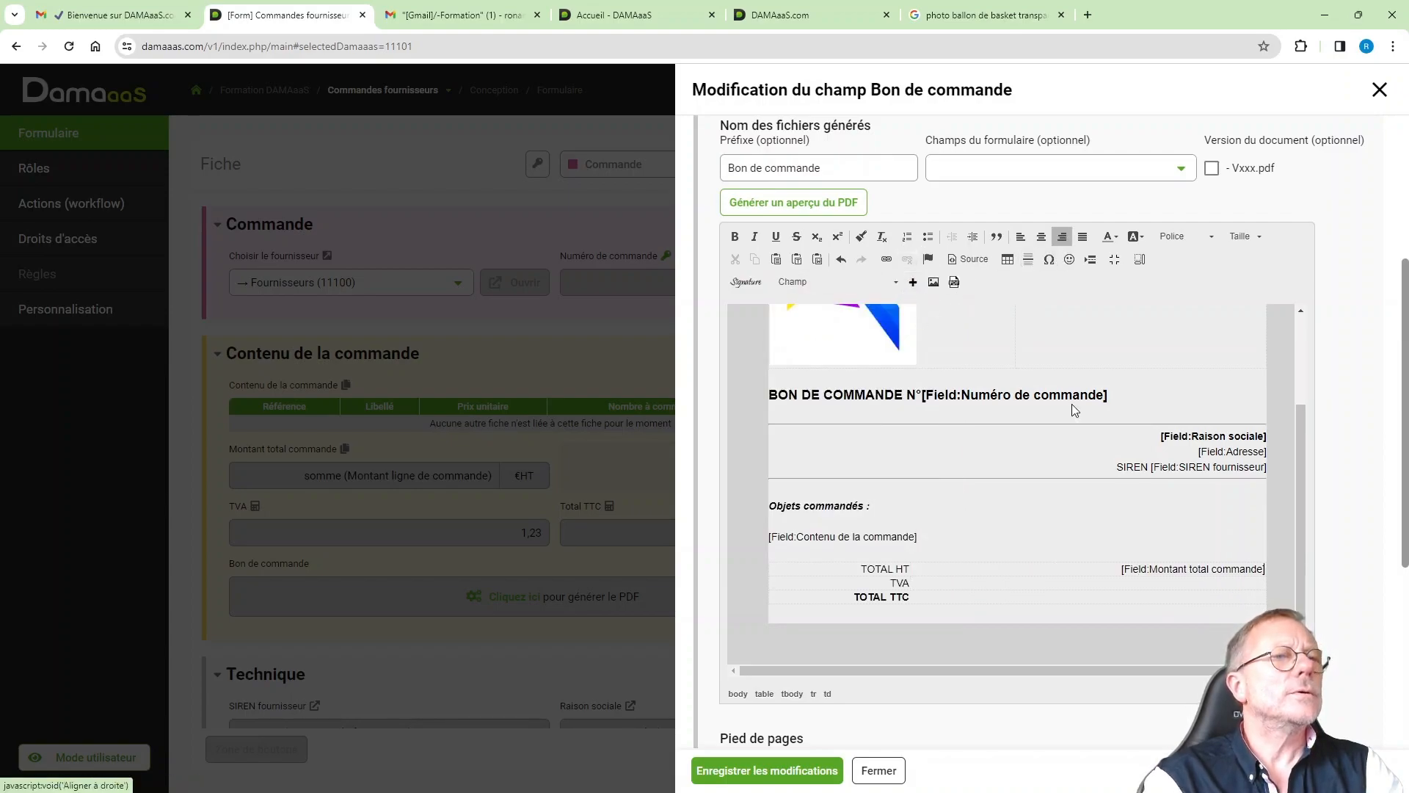
Insert the TVA field in the cell beside the TVA label and right-align it
click(1103, 583)
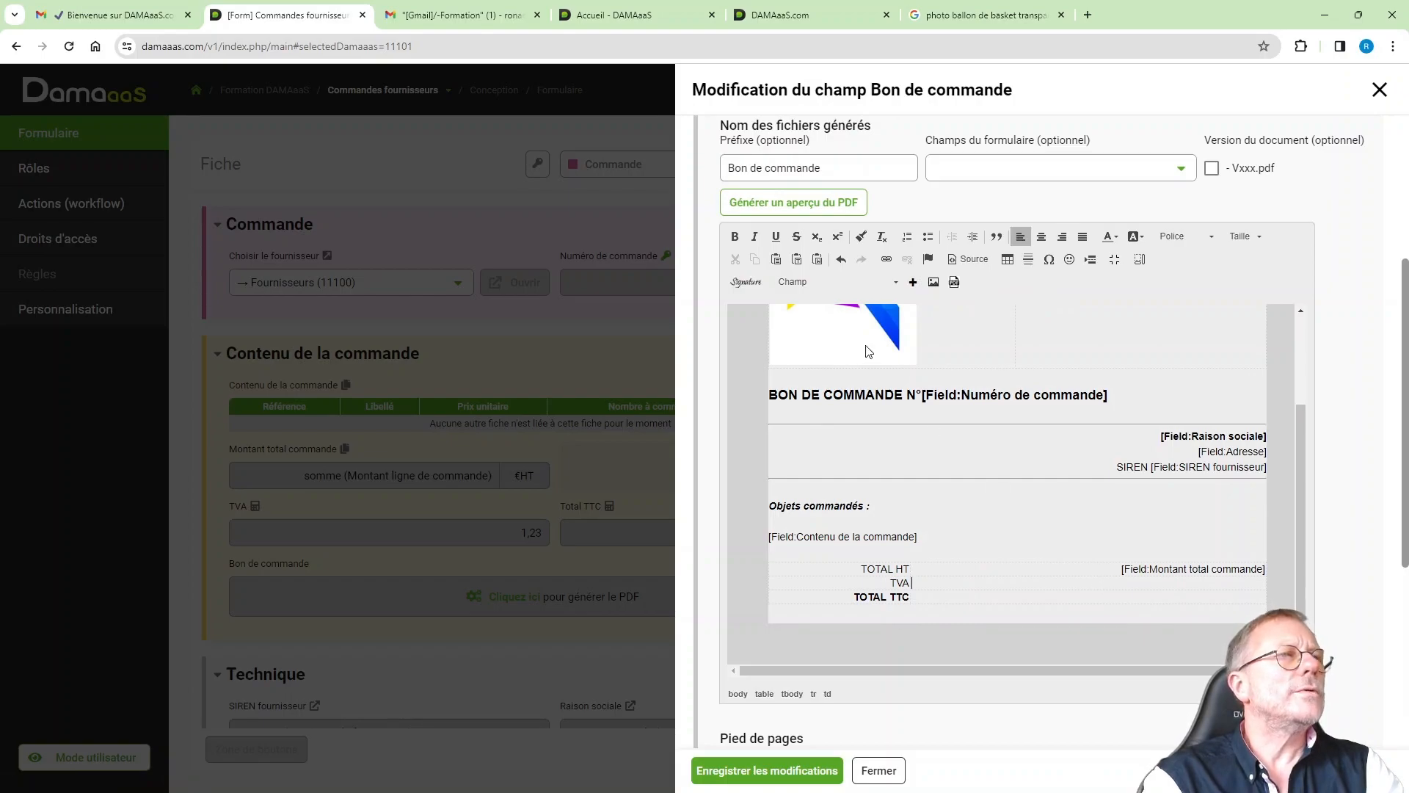
click(883, 282)
scroll(874, 513, down, 3)
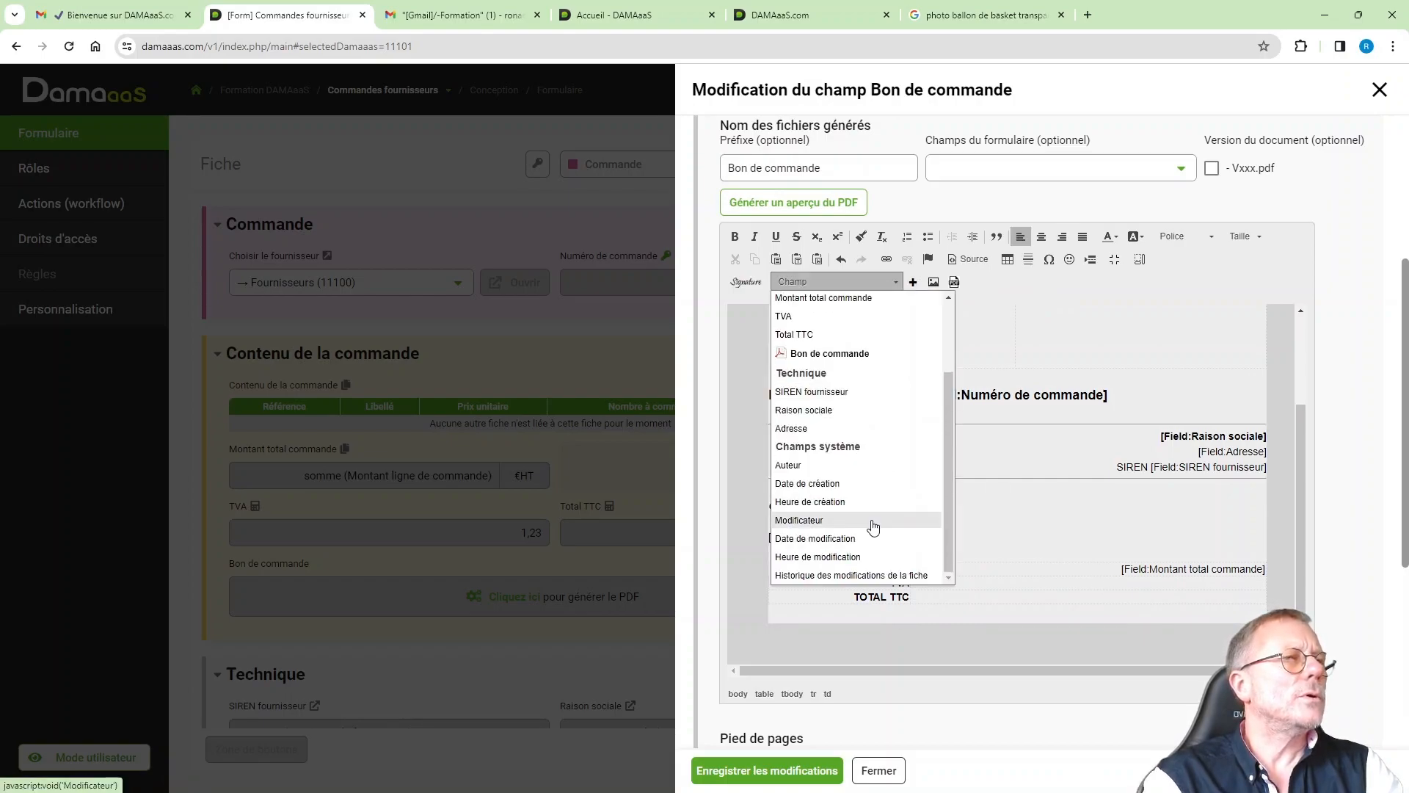
click(835, 317)
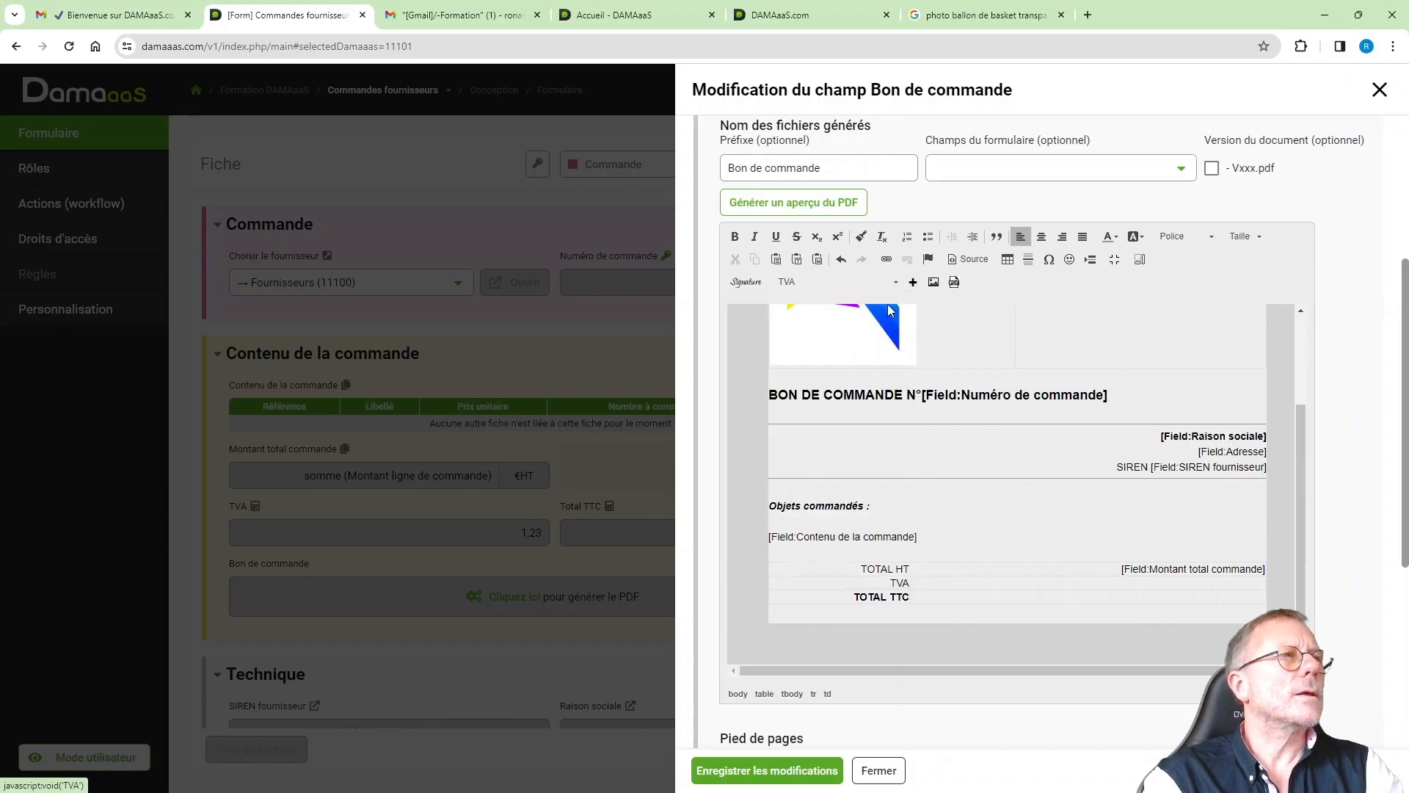
click(913, 282)
click(1117, 599)
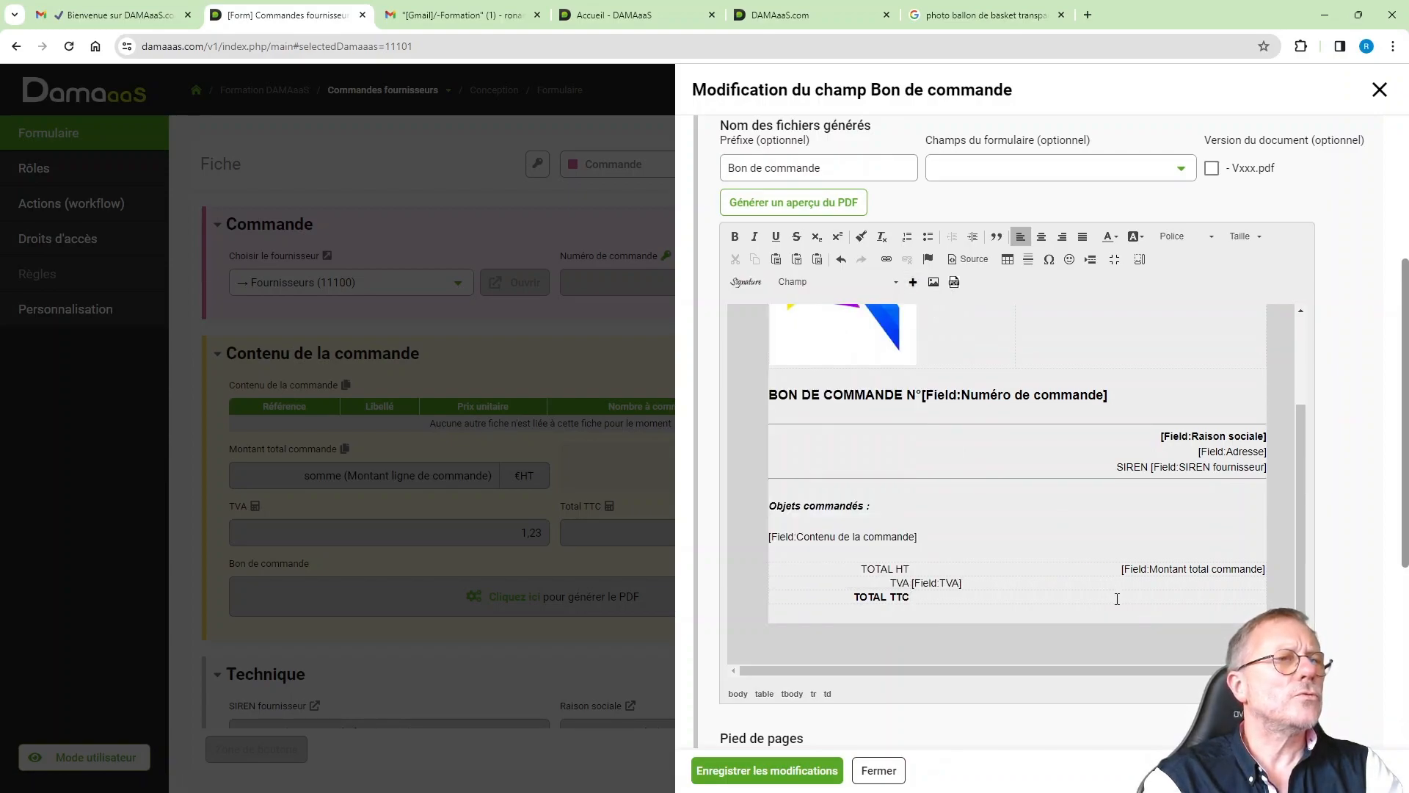
click(1060, 235)
Insert the Total TTC field in the cell beside the TOTAL TTC label, right-aligned and bold
click(1242, 600)
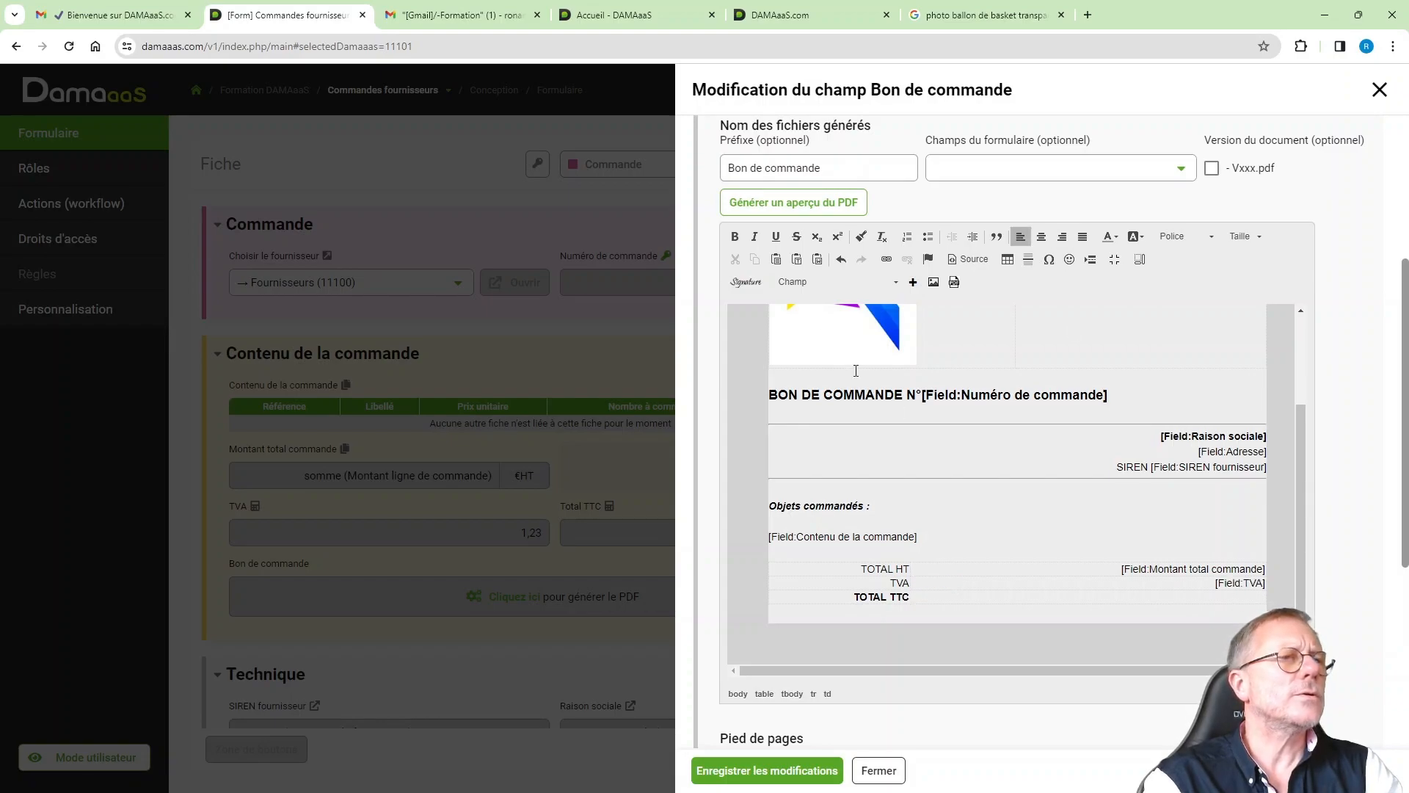
click(838, 283)
scroll(863, 491, down, 2)
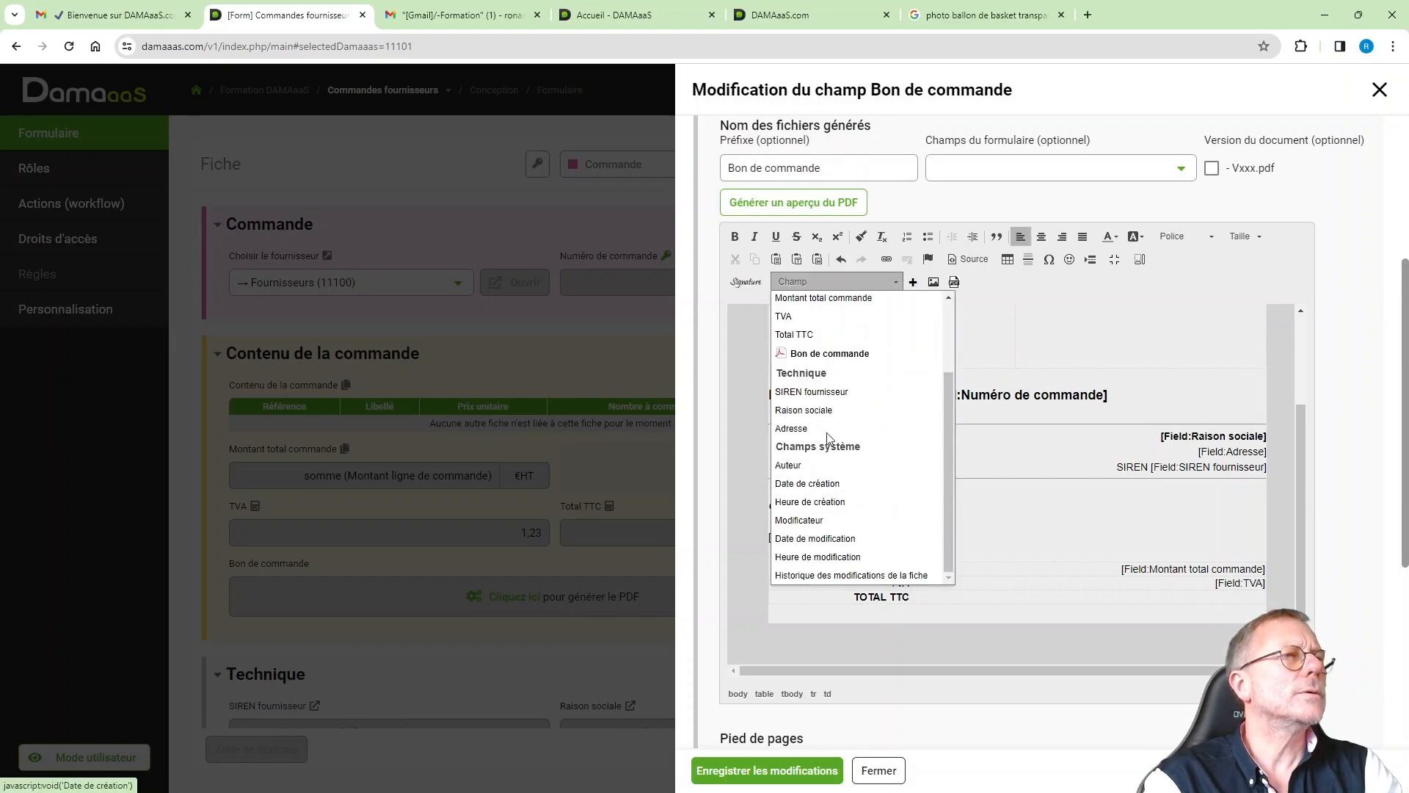
click(830, 335)
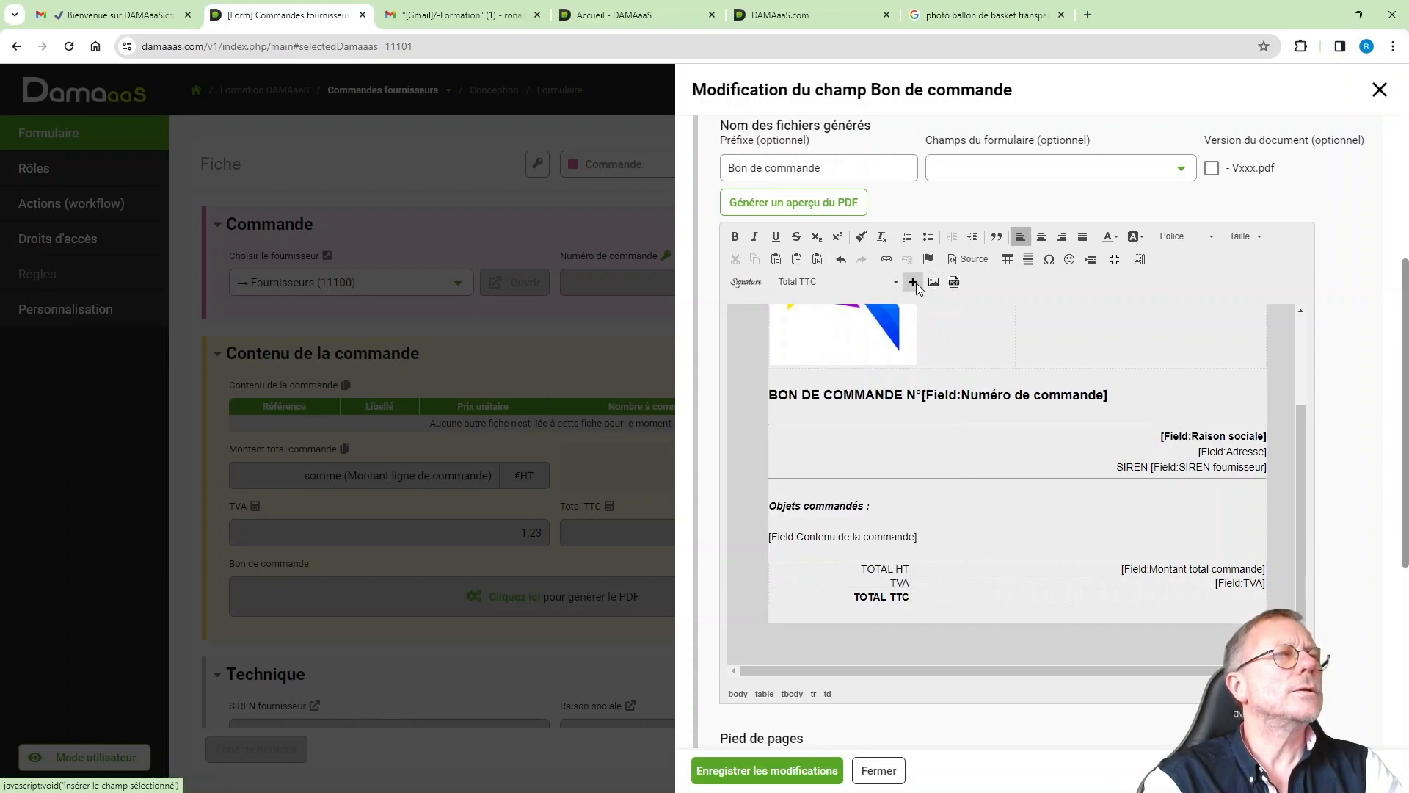
click(913, 282)
click(1061, 236)
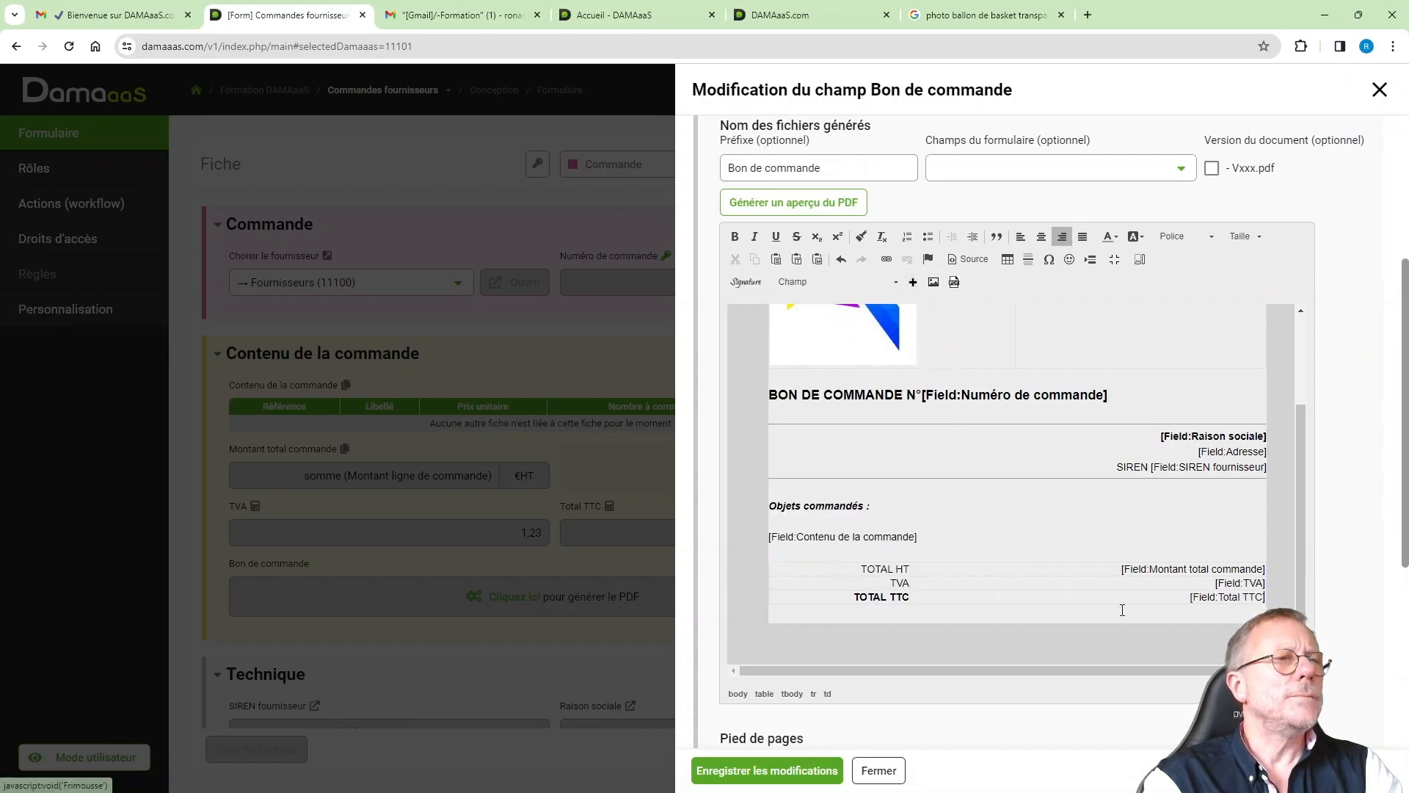
drag(1184, 596, 1250, 596)
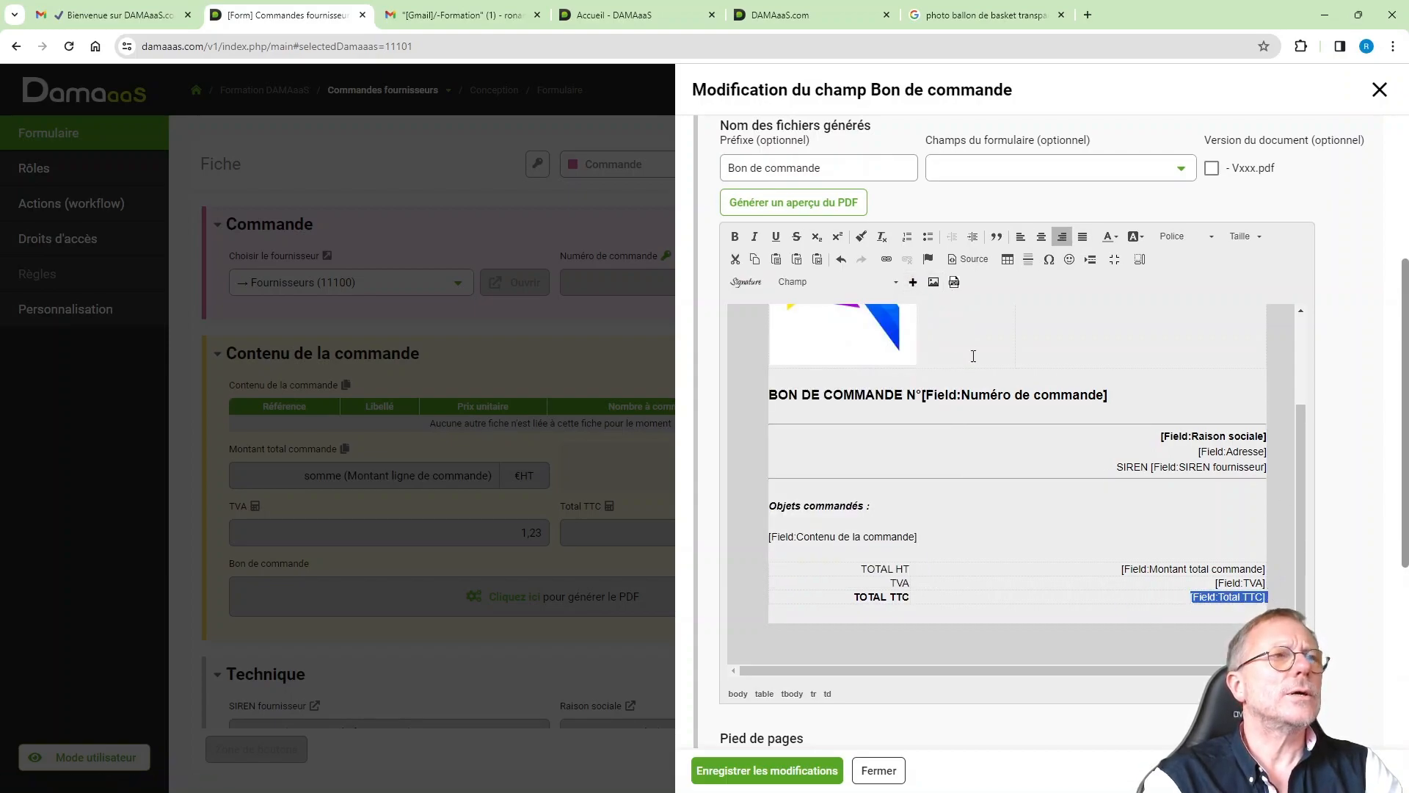
click(734, 235)
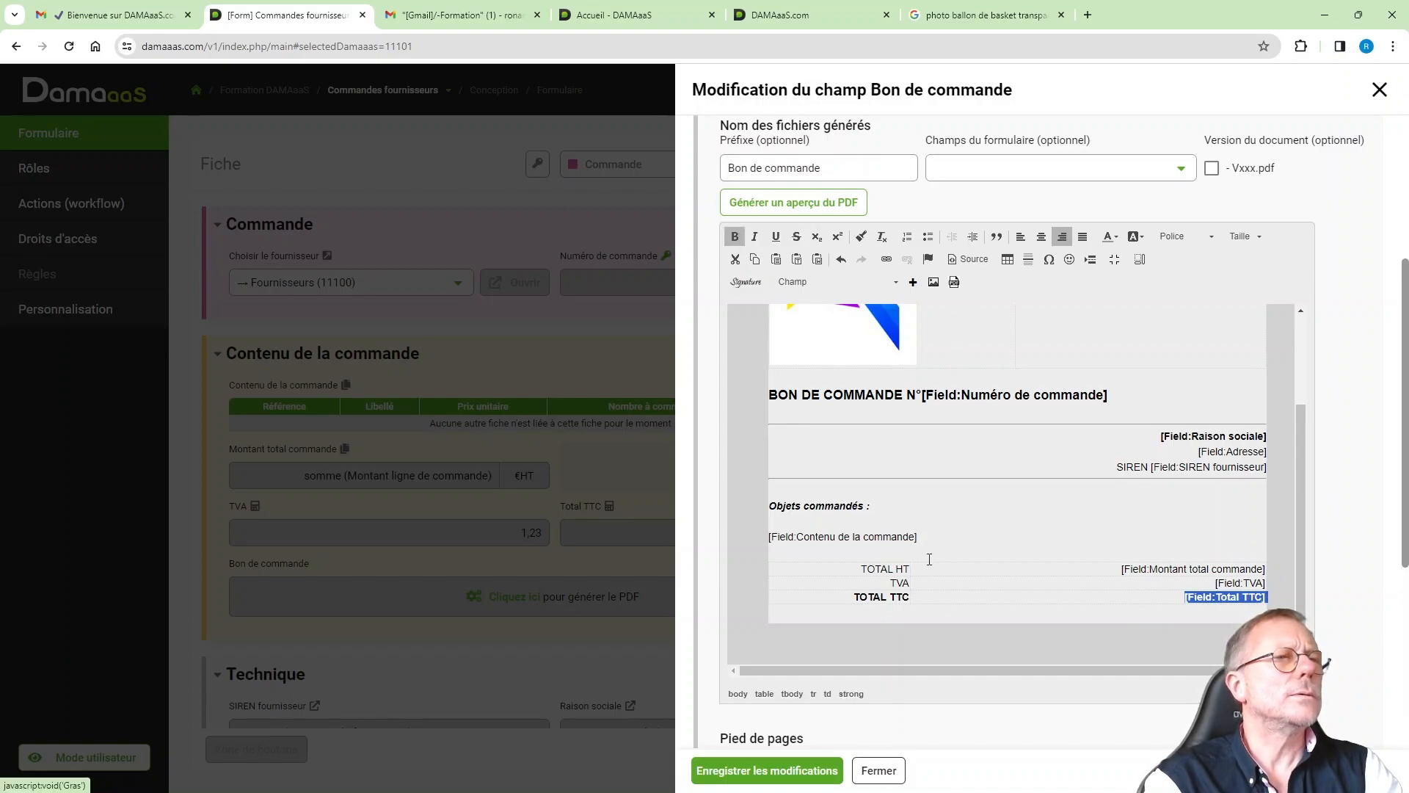
click(1047, 598)
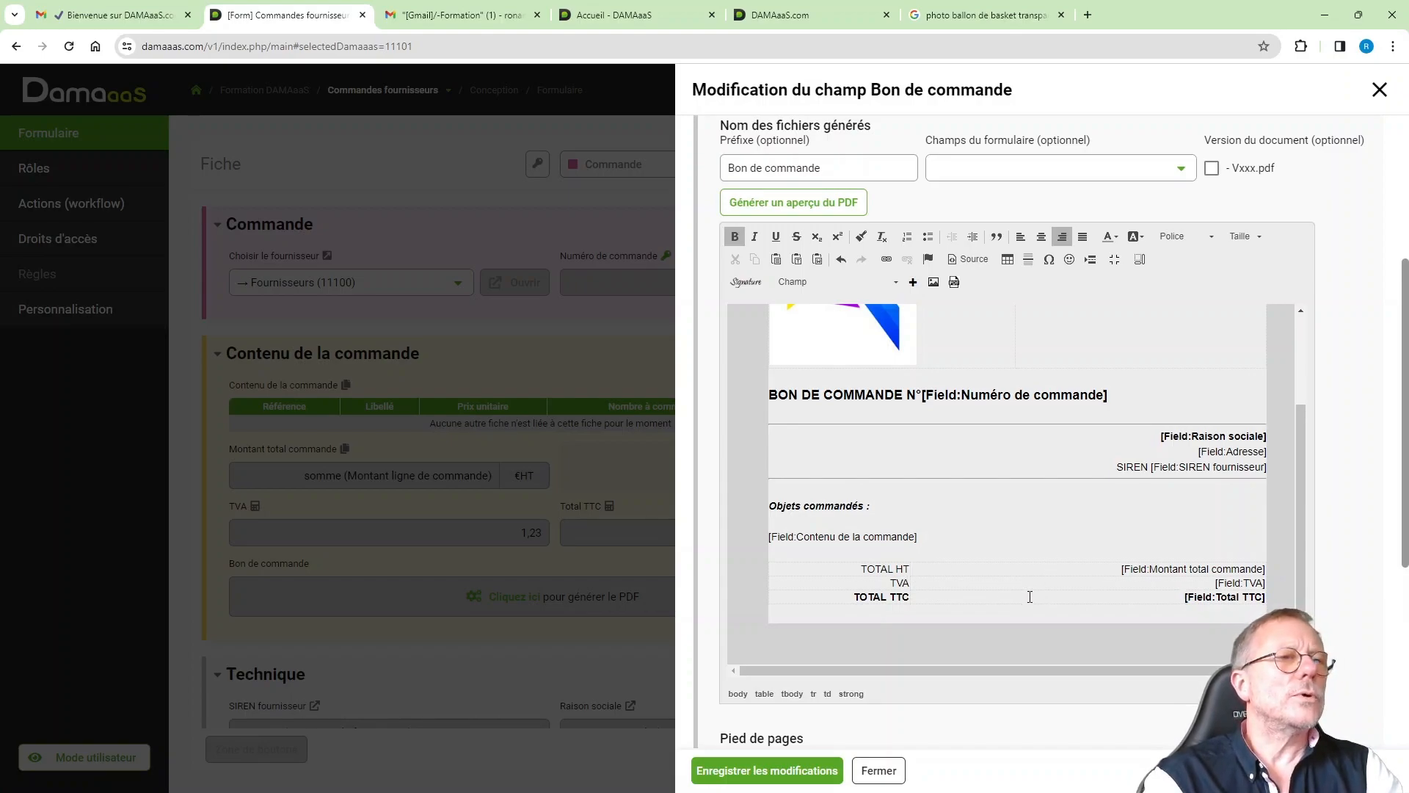
Set the width of the TOTAL HT cell in the totals table to 75 percent
click(853, 570)
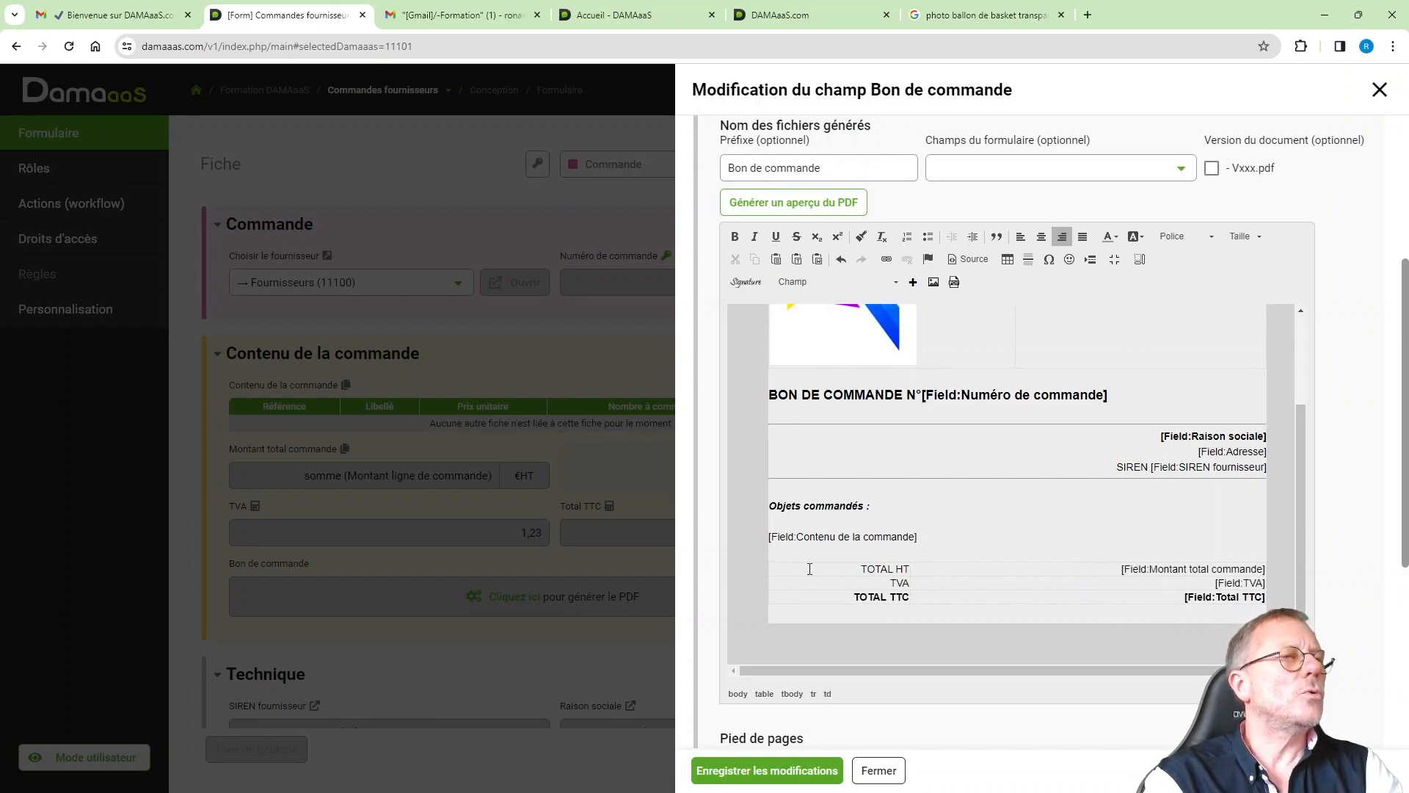
right_click(809, 570)
mouse_move(820, 560)
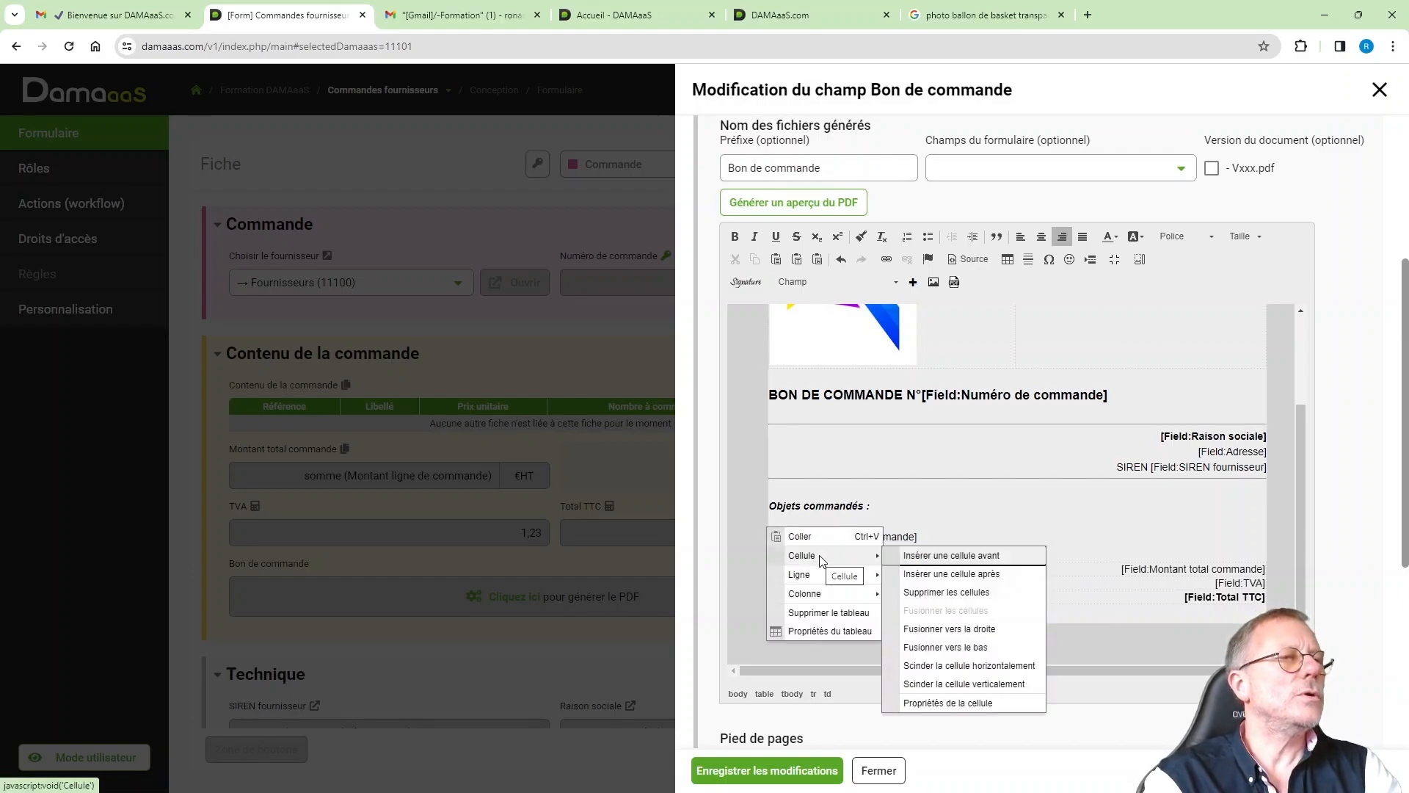
click(979, 703)
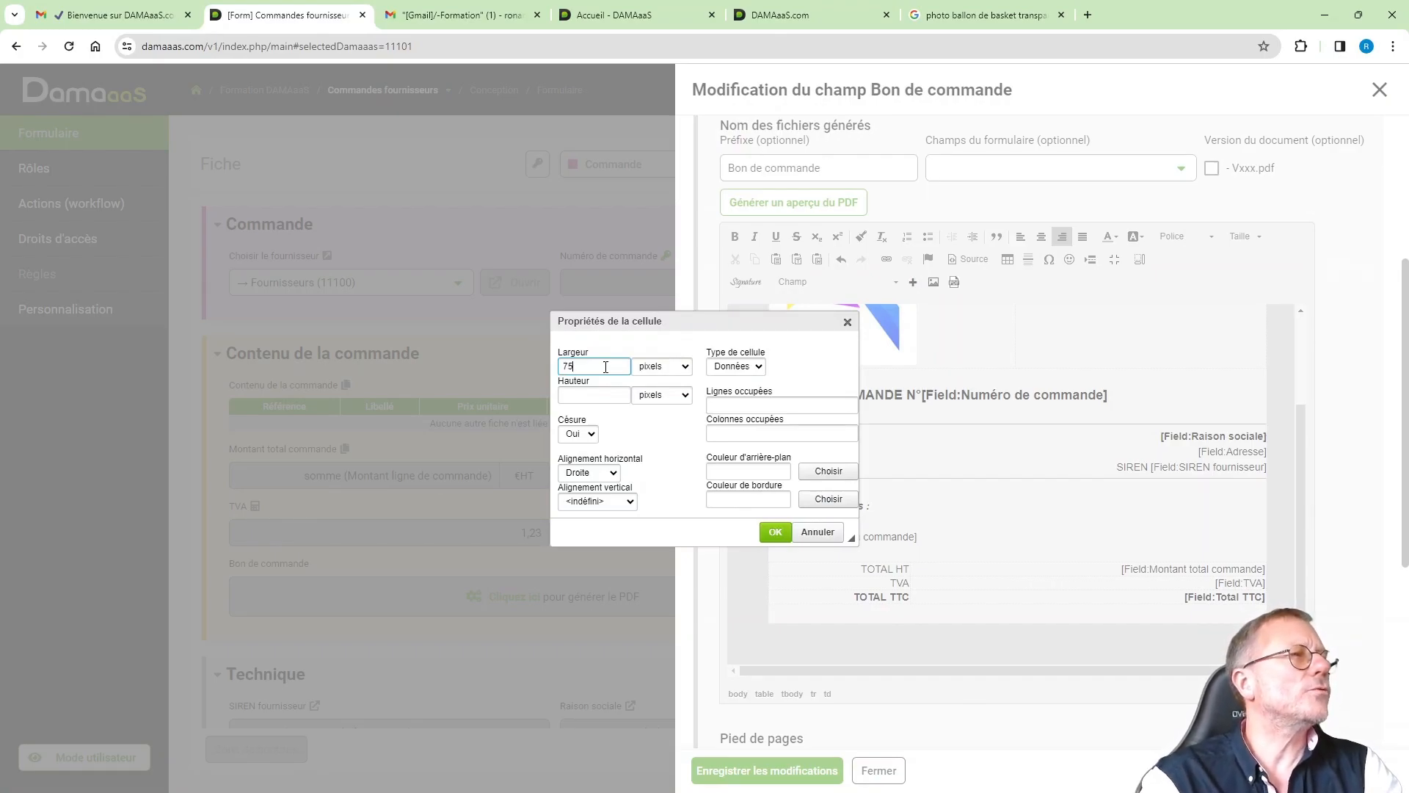
click(662, 366)
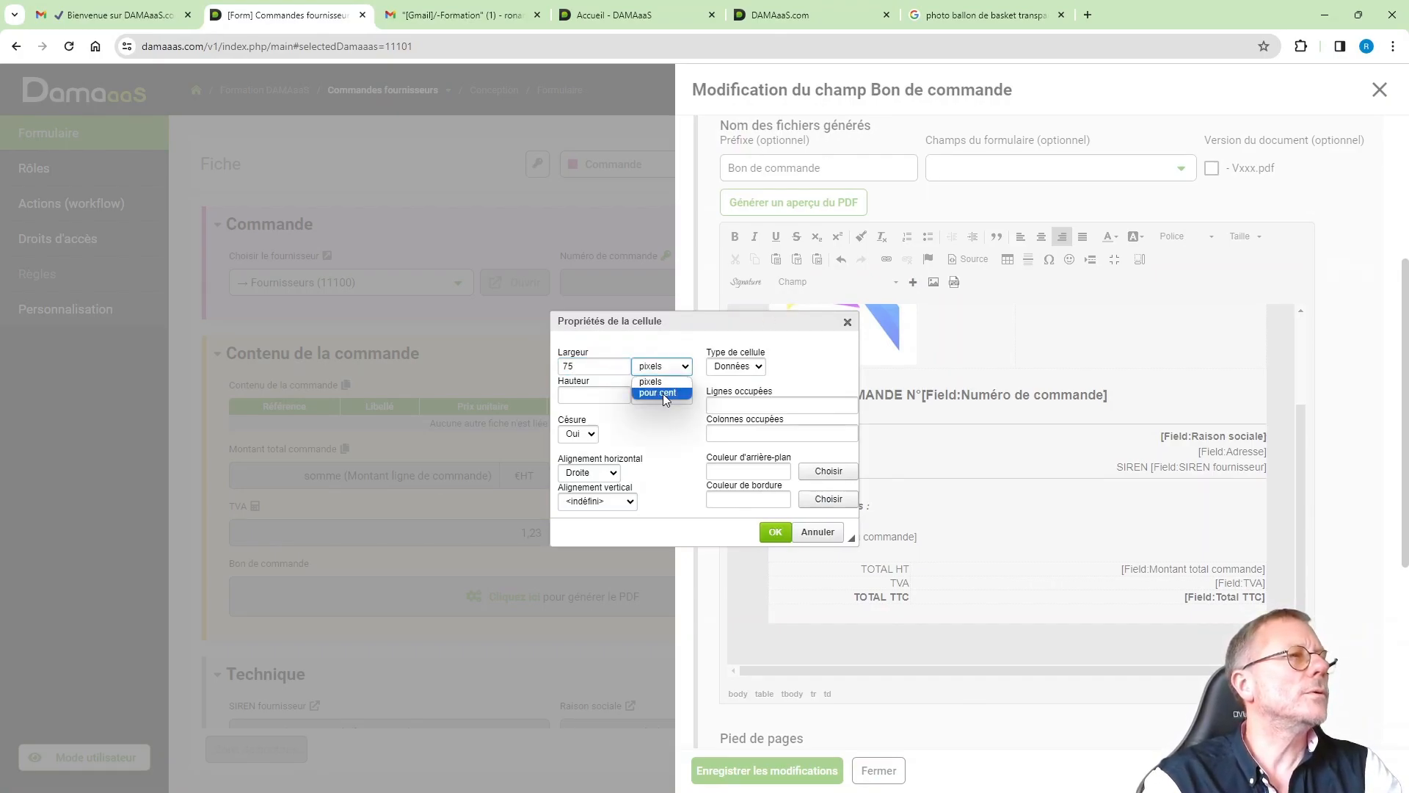
click(663, 393)
click(775, 532)
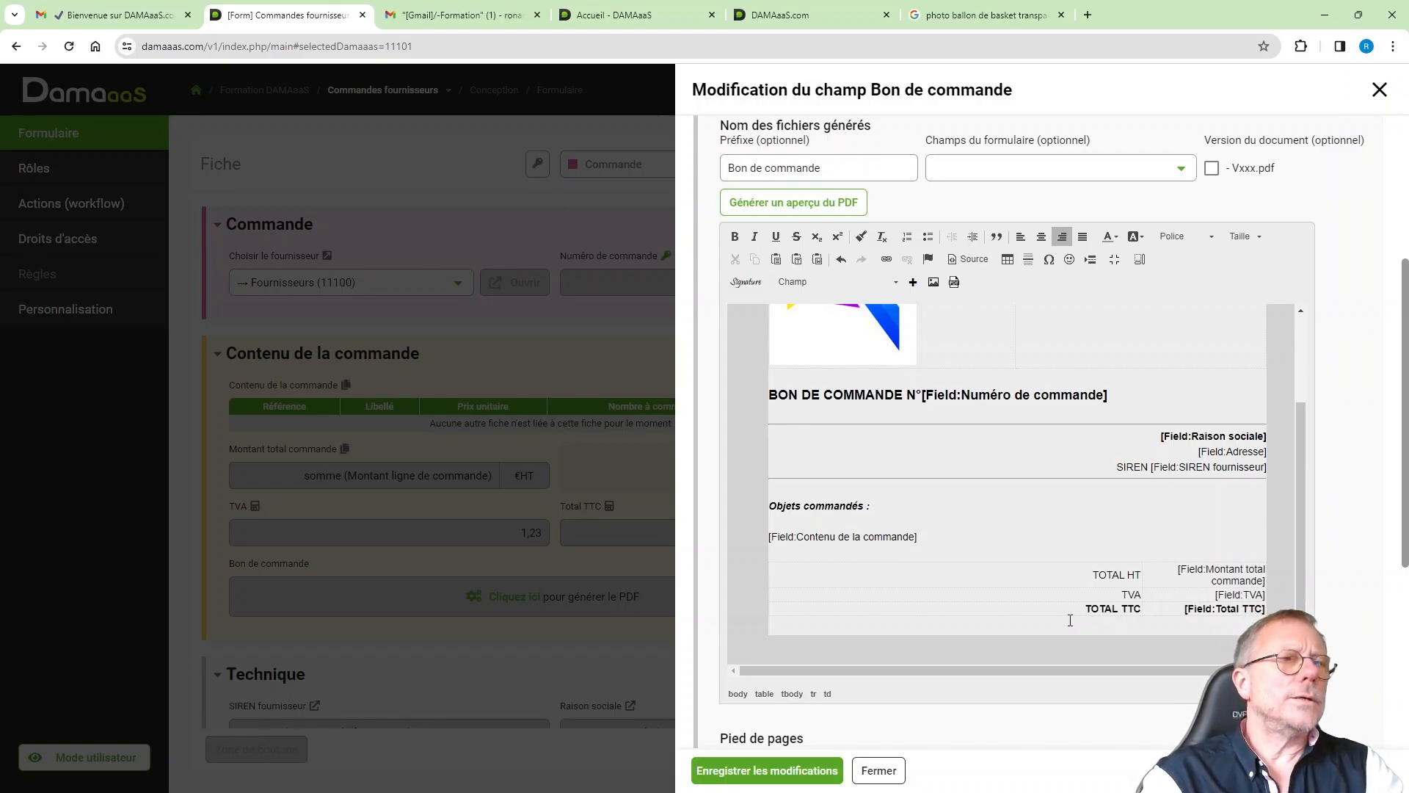
Give both cells of the TOTAL TTC row the grey background colour #cccccc
drag(1063, 607, 1267, 608)
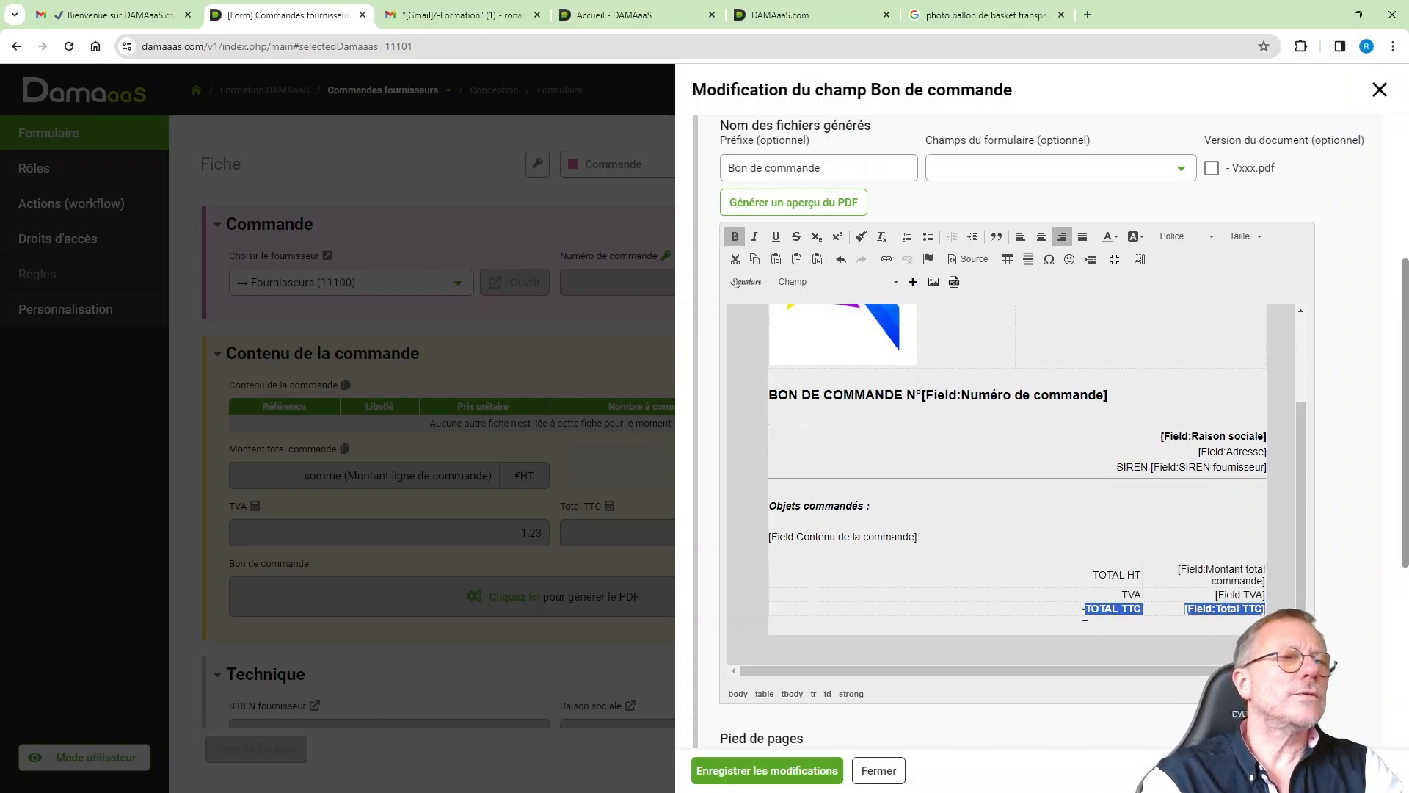
right_click(1034, 609)
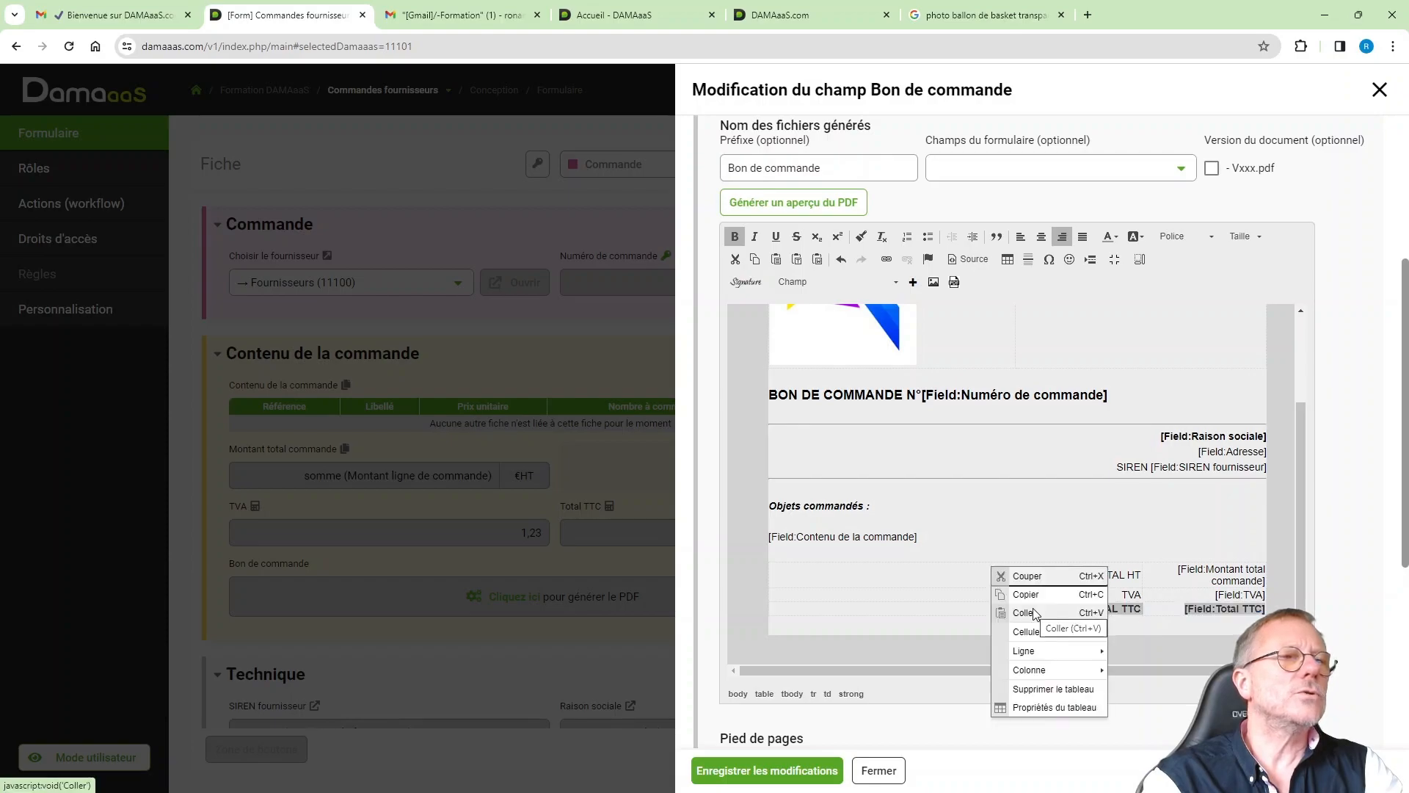
mouse_move(1052, 633)
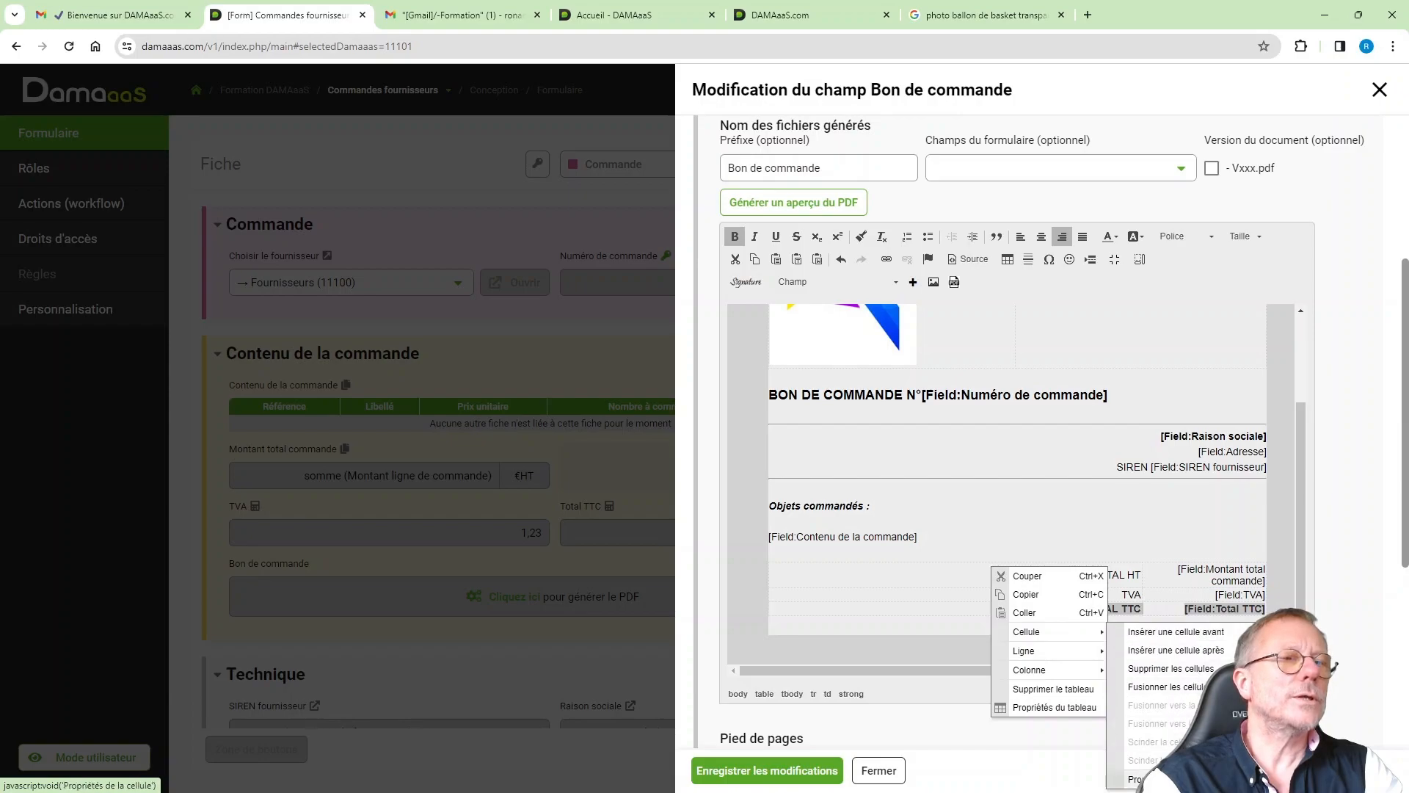
click(1174, 778)
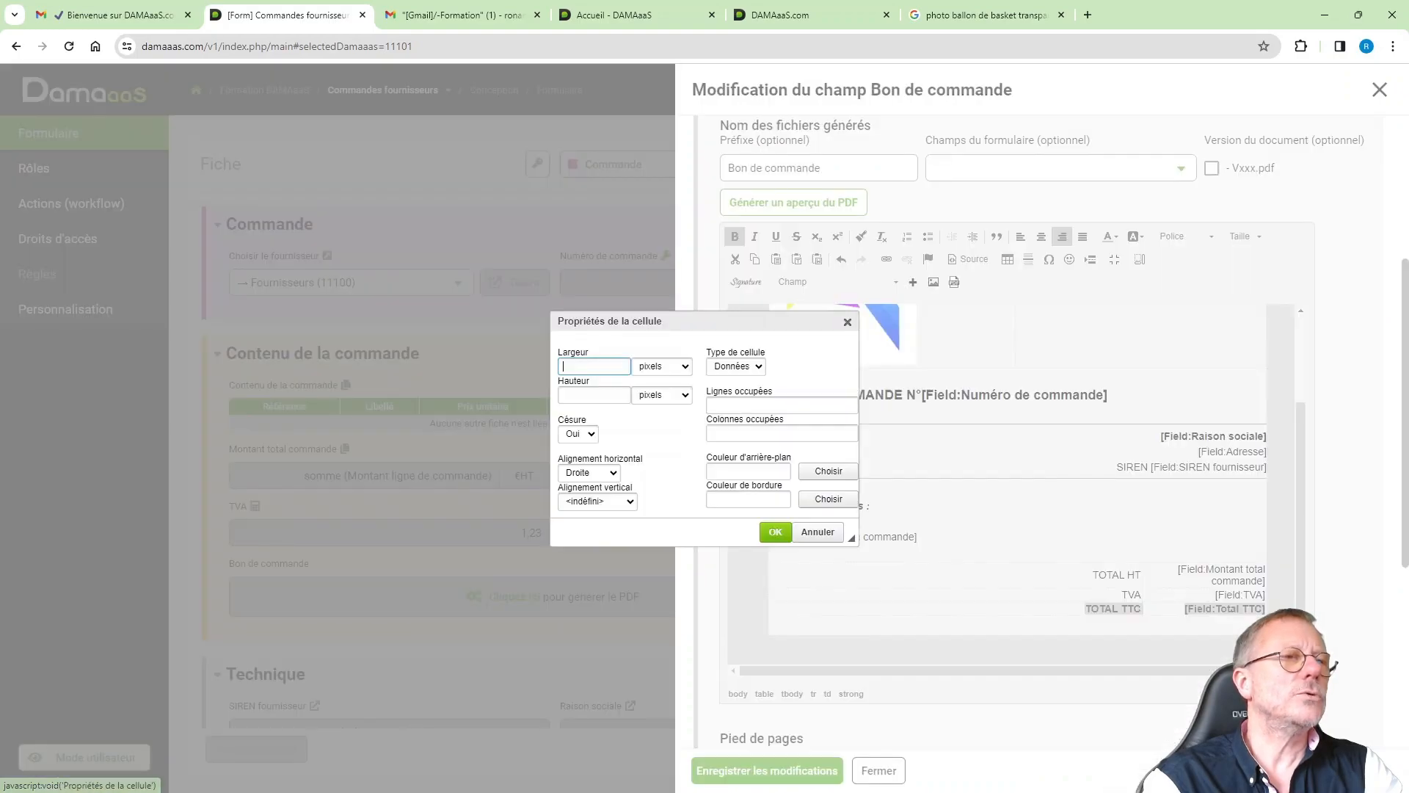
click(837, 470)
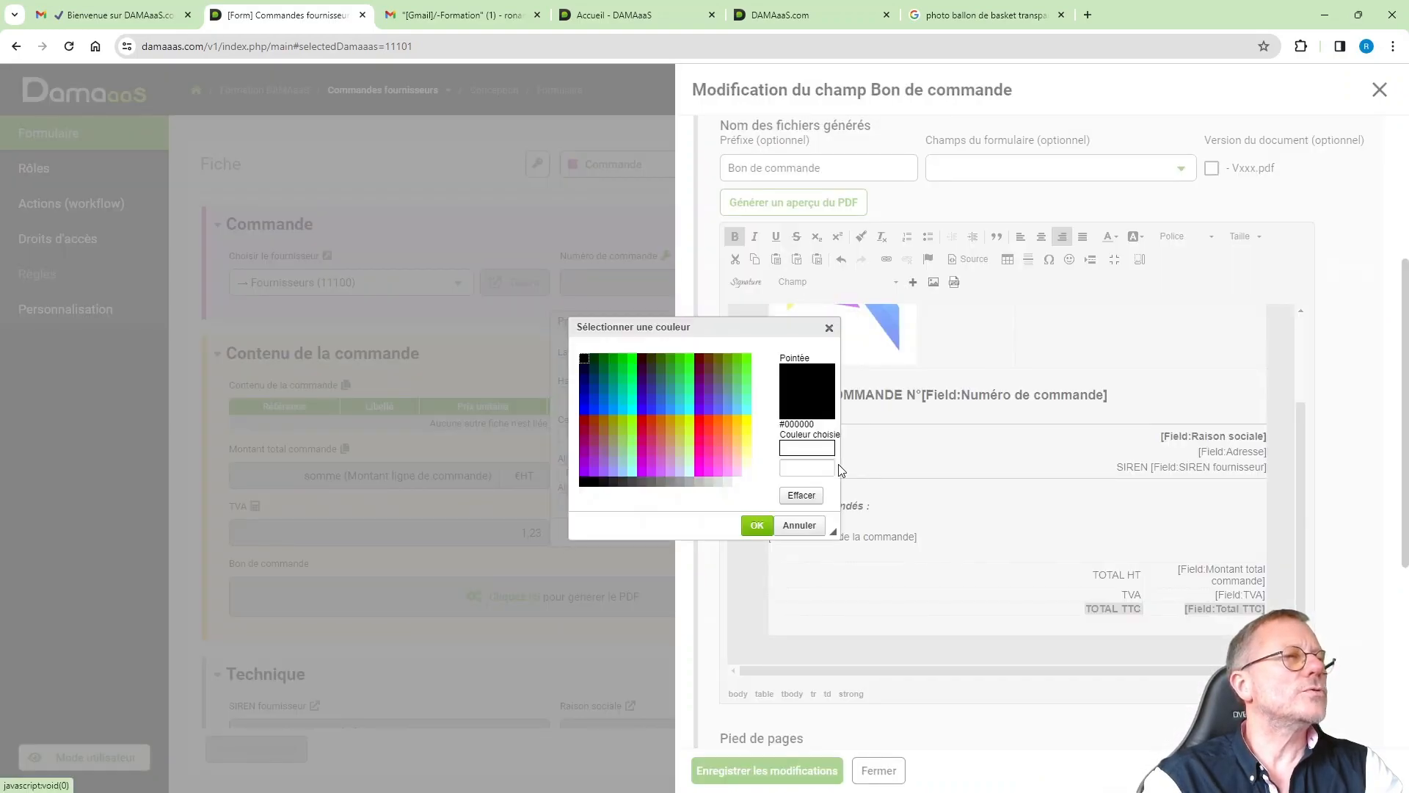
click(690, 484)
click(700, 482)
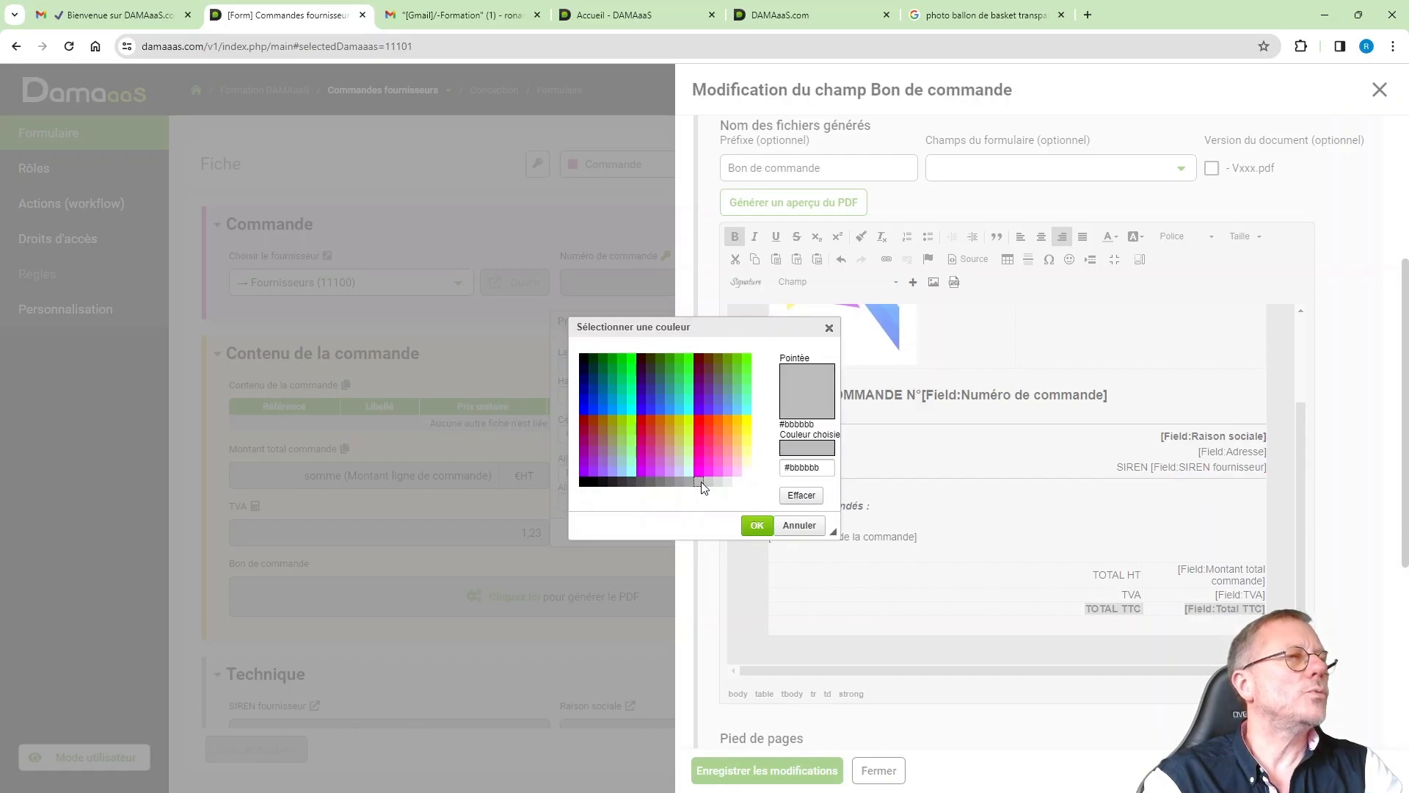
click(707, 482)
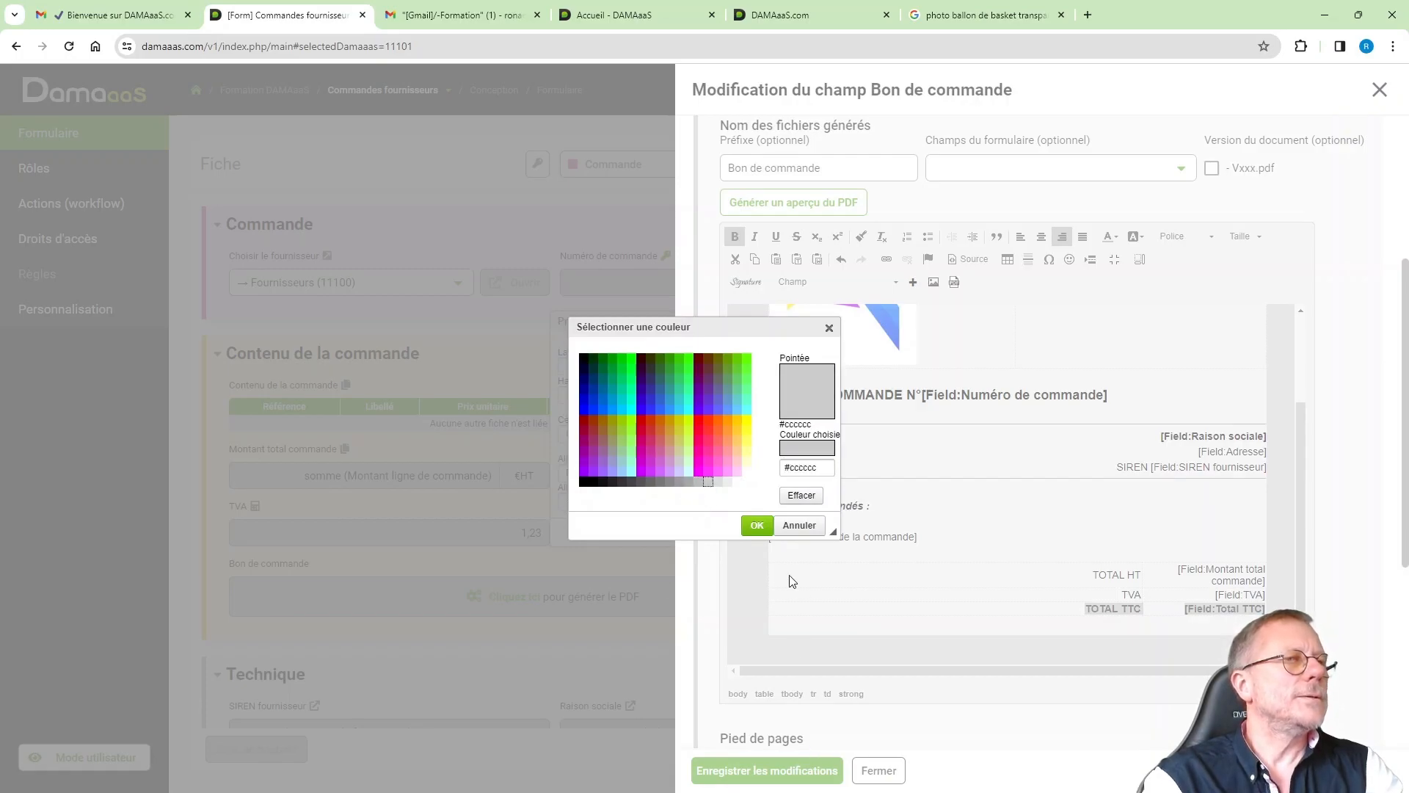
click(757, 527)
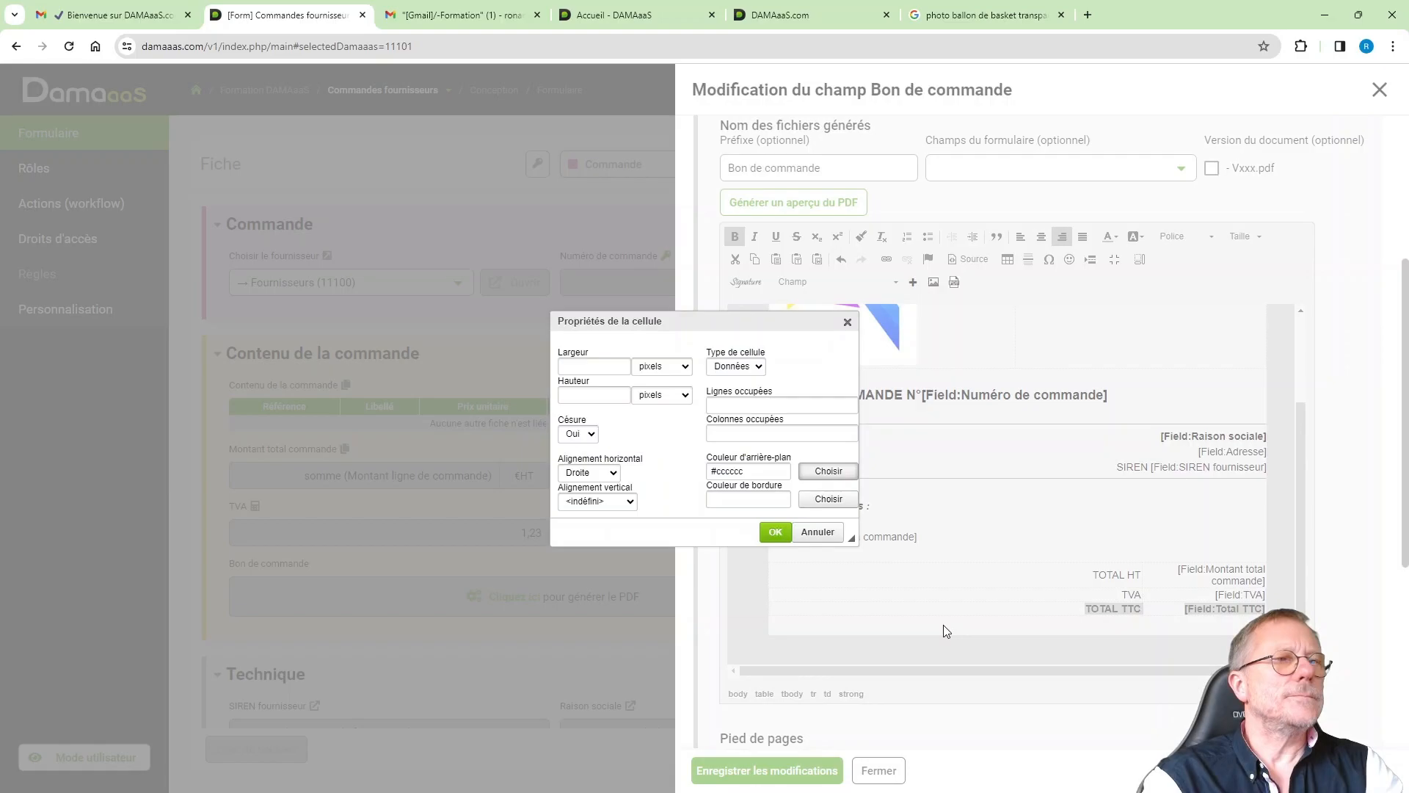
click(772, 532)
click(944, 563)
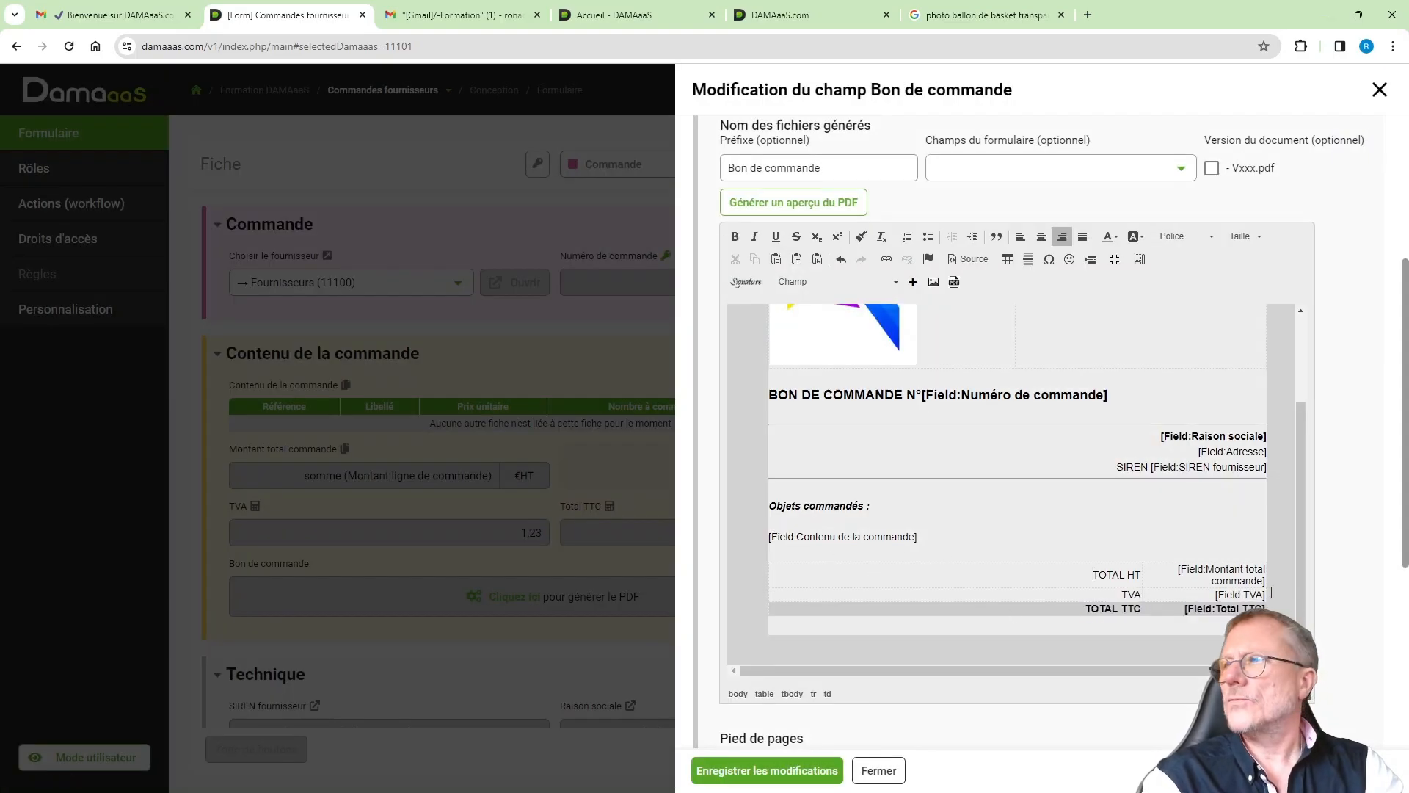
Write a page footer in Pied de pages reading "Ceci correspond aux mentions légales de la société," followed by about two lines of filler text
scroll(1150, 625, down, 1)
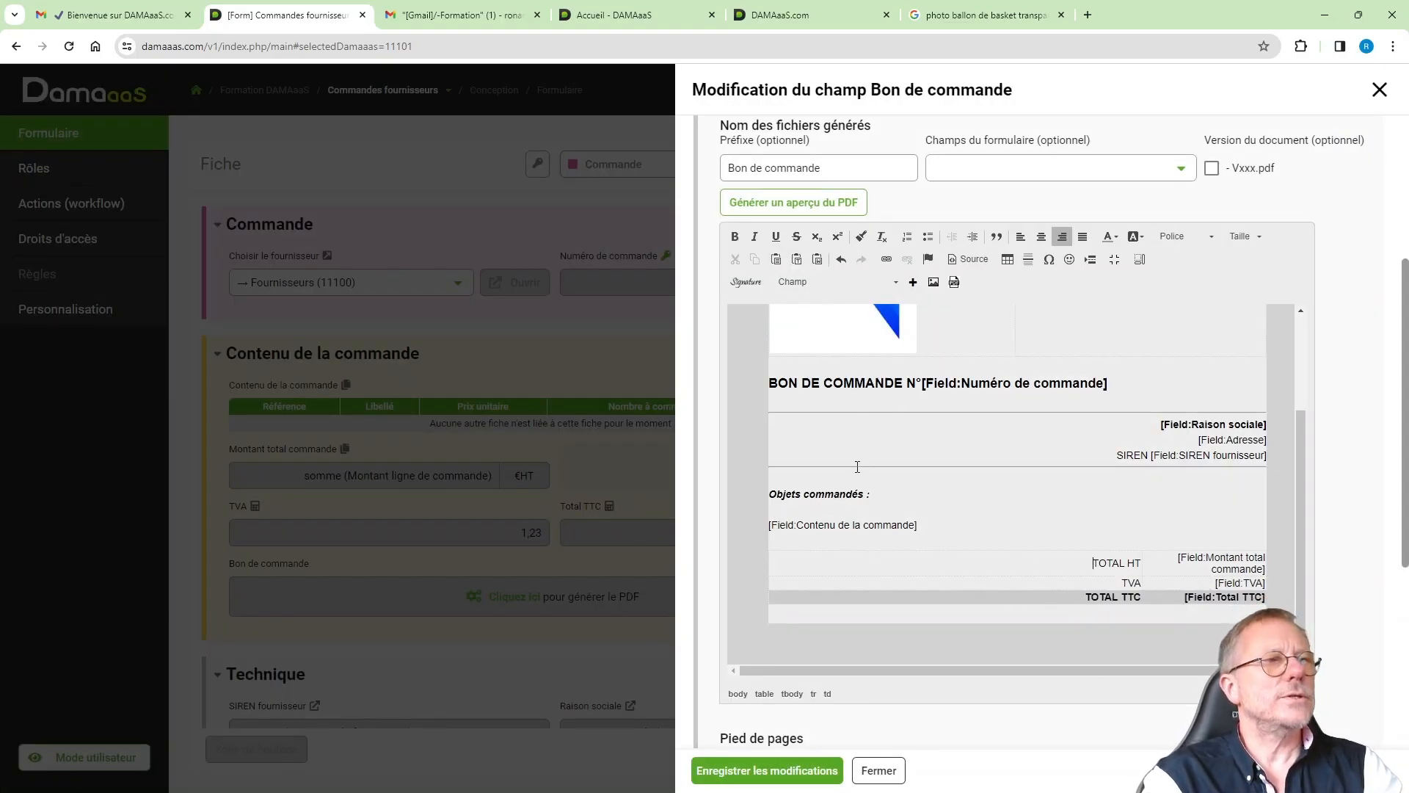
scroll(856, 470, up, 2)
scroll(881, 474, down, 2)
scroll(894, 661, down, 3)
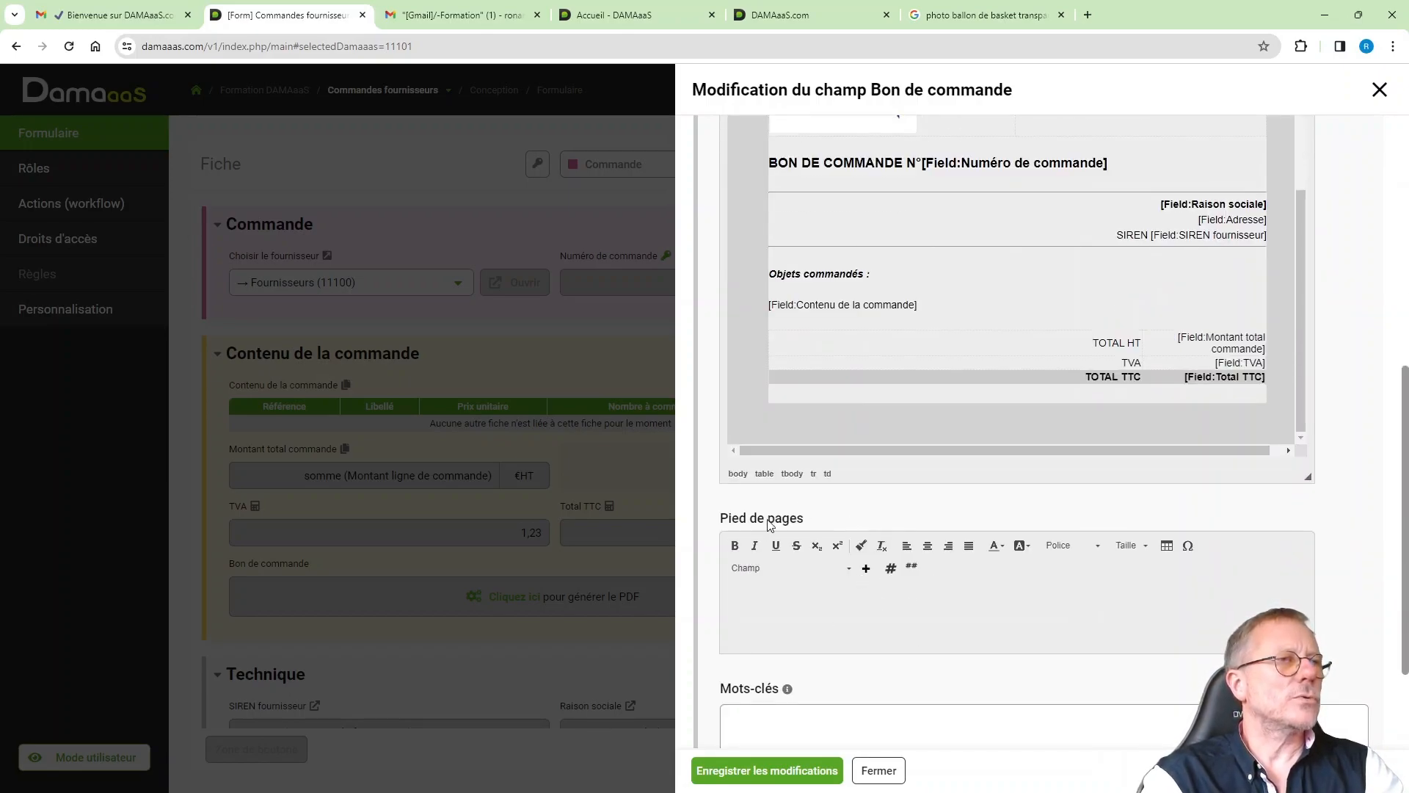
click(900, 612)
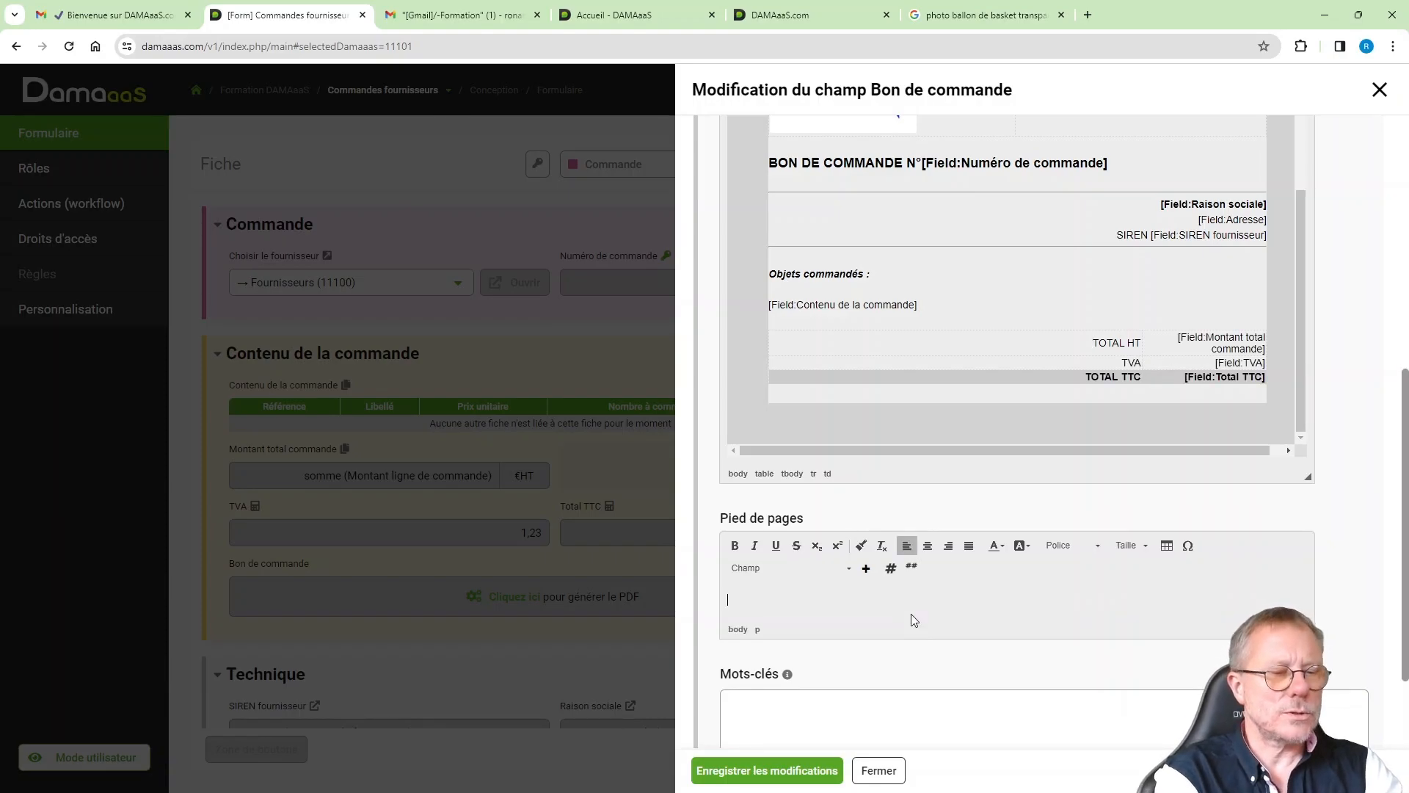
text(Ceci)
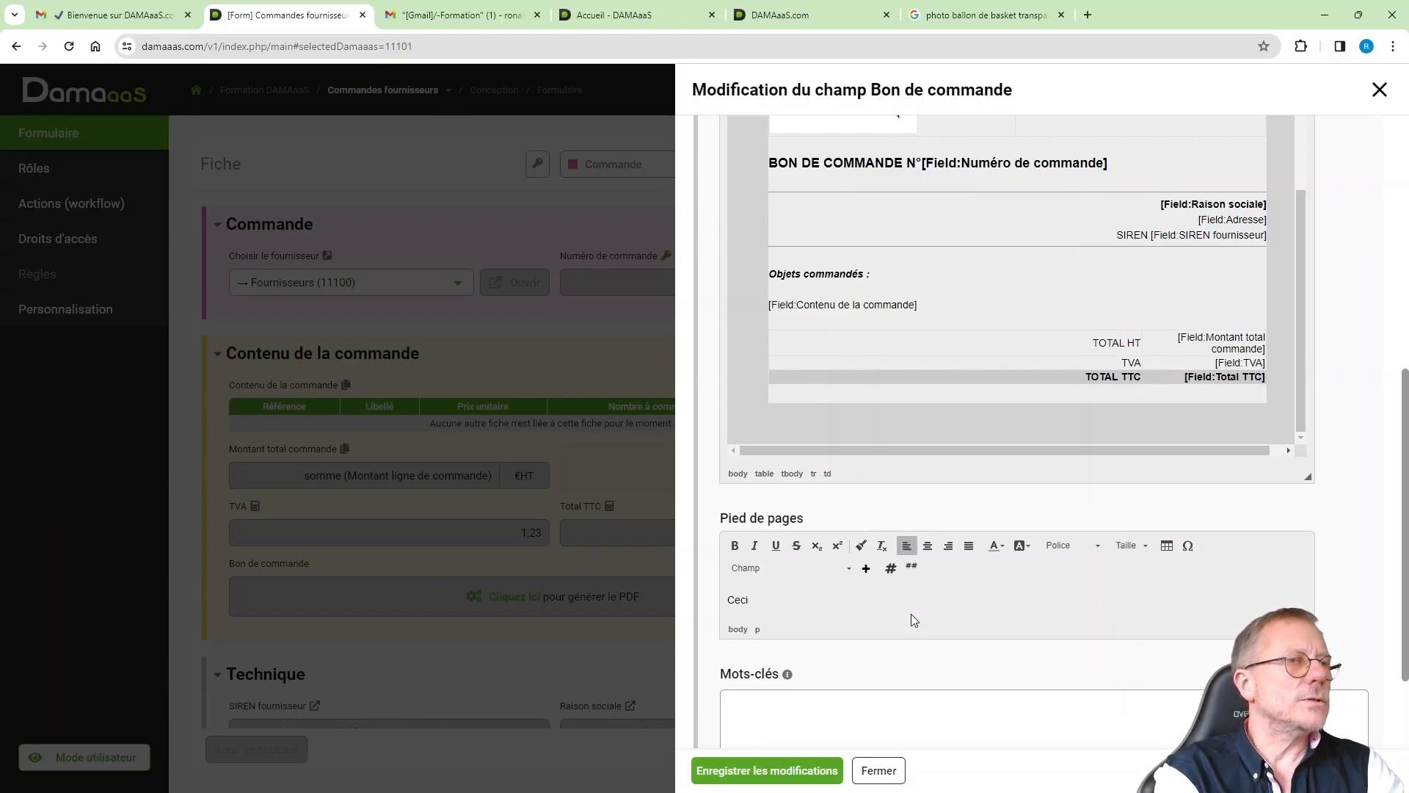
text( corre)
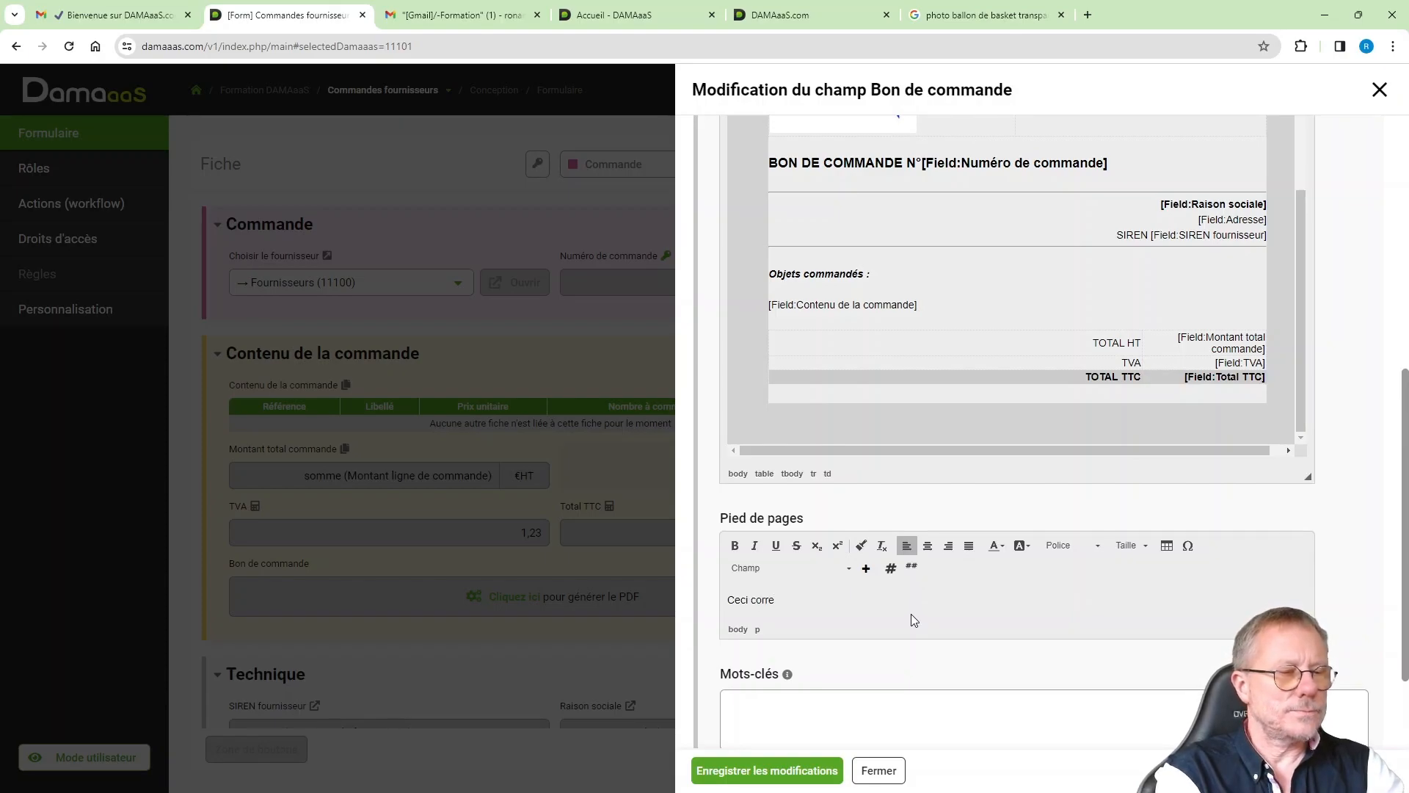
text(podn)
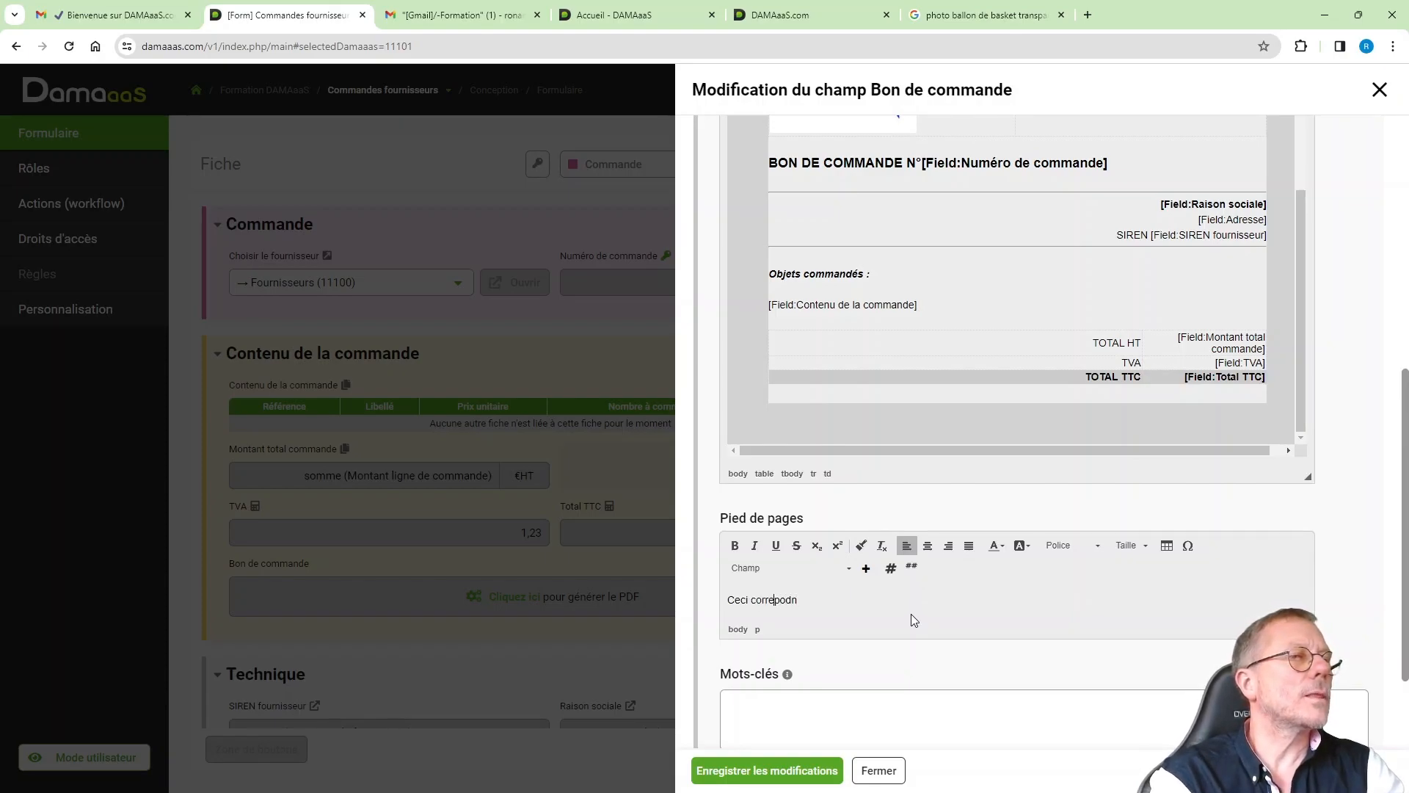
key(Left)
key(Left)
text(spo)
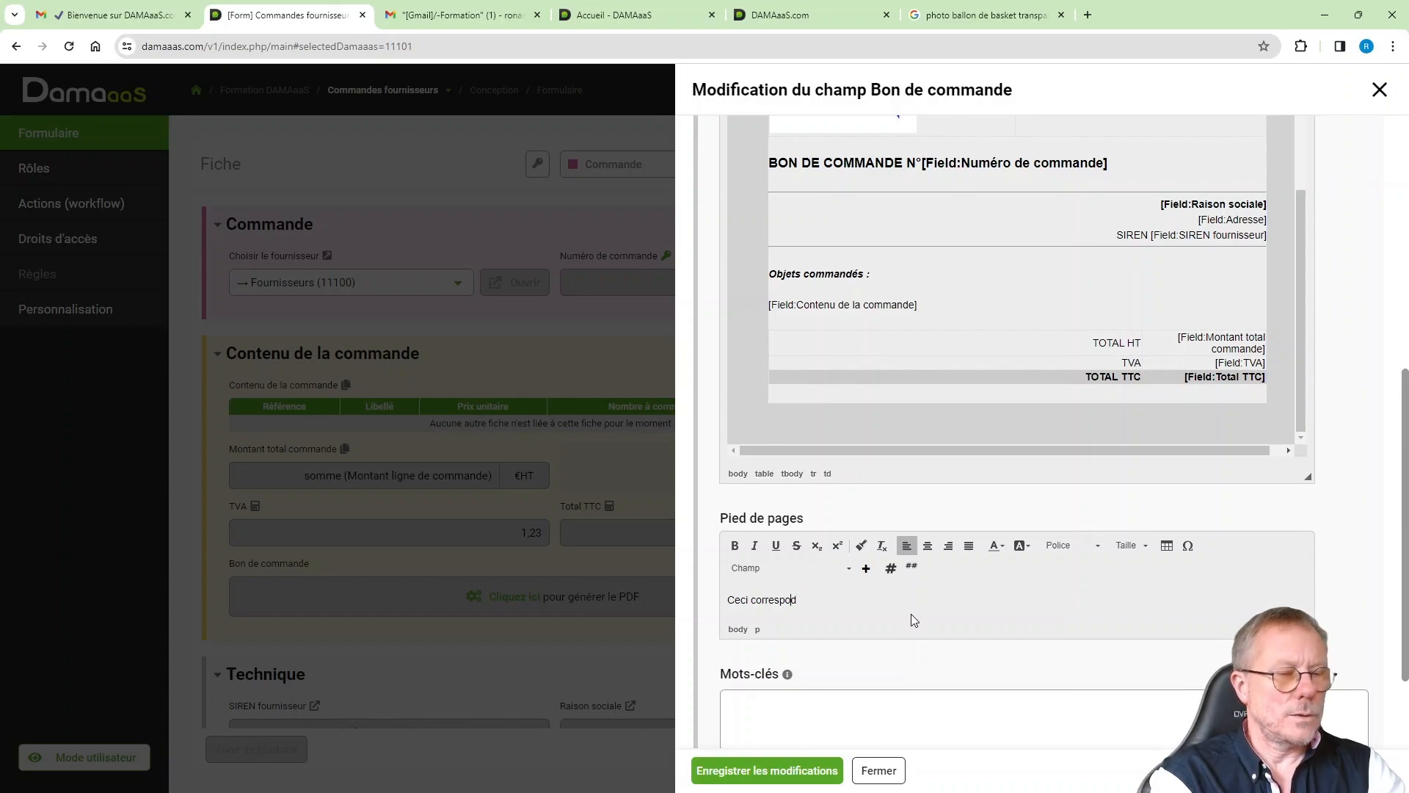
text(nd)
key(End)
text(aux m)
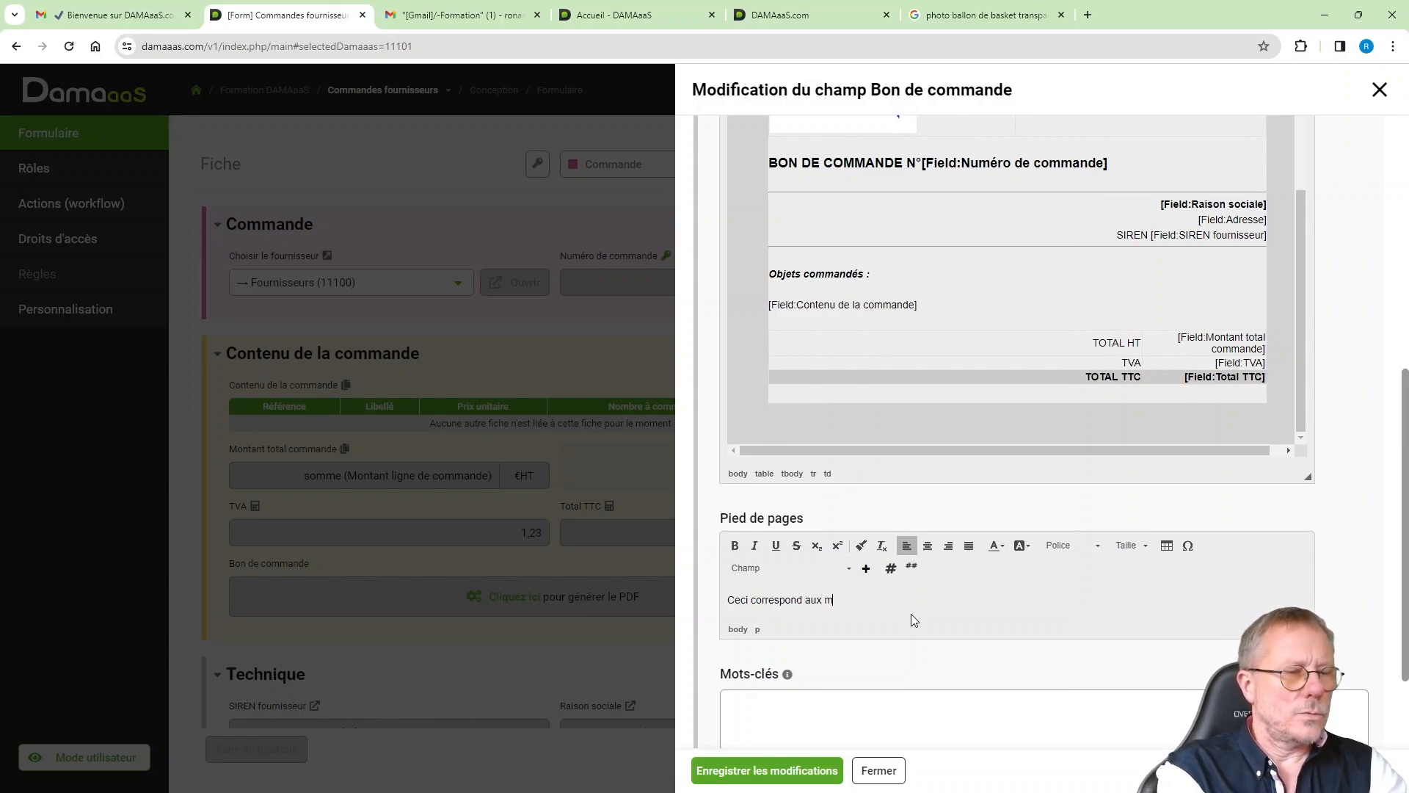
text(entions légales )
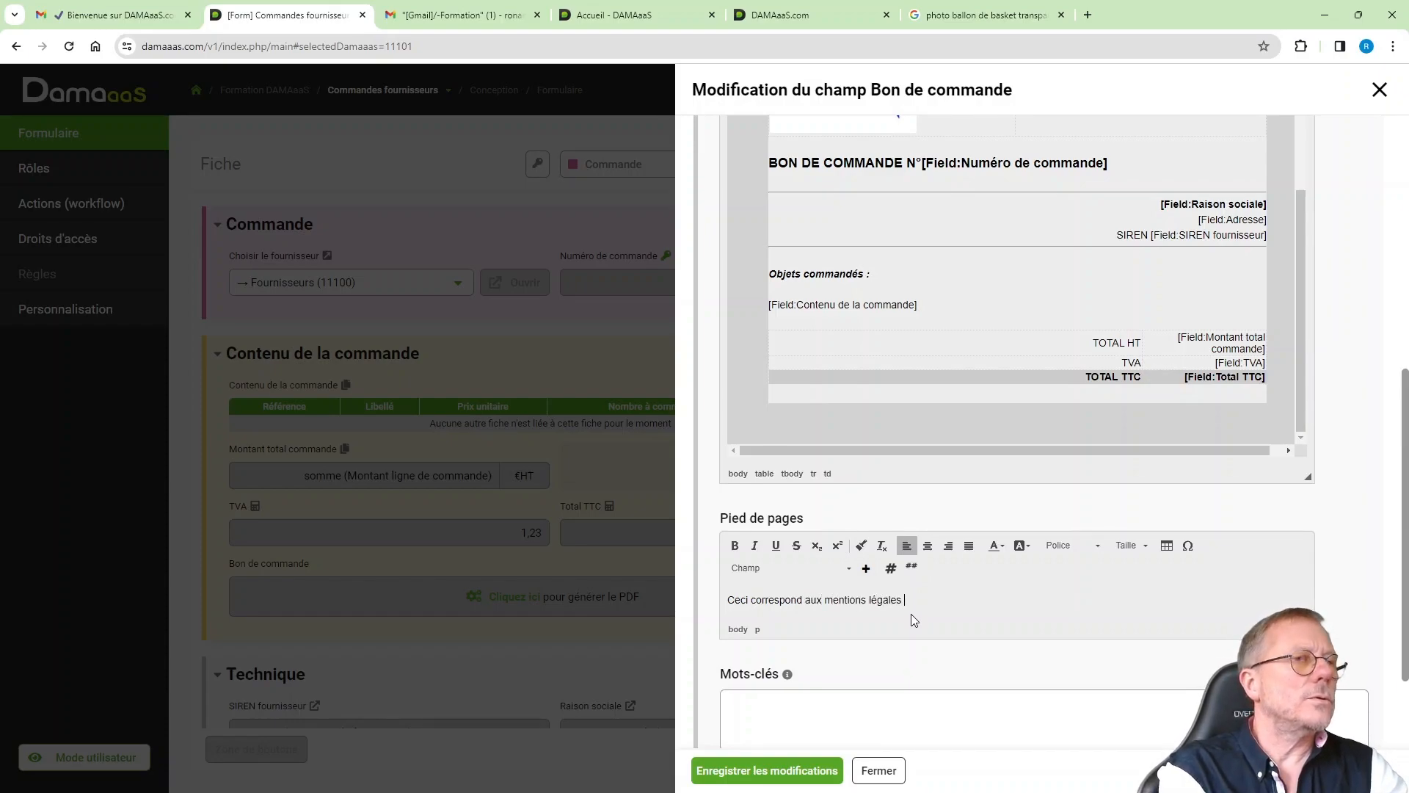
text(de la sociét)
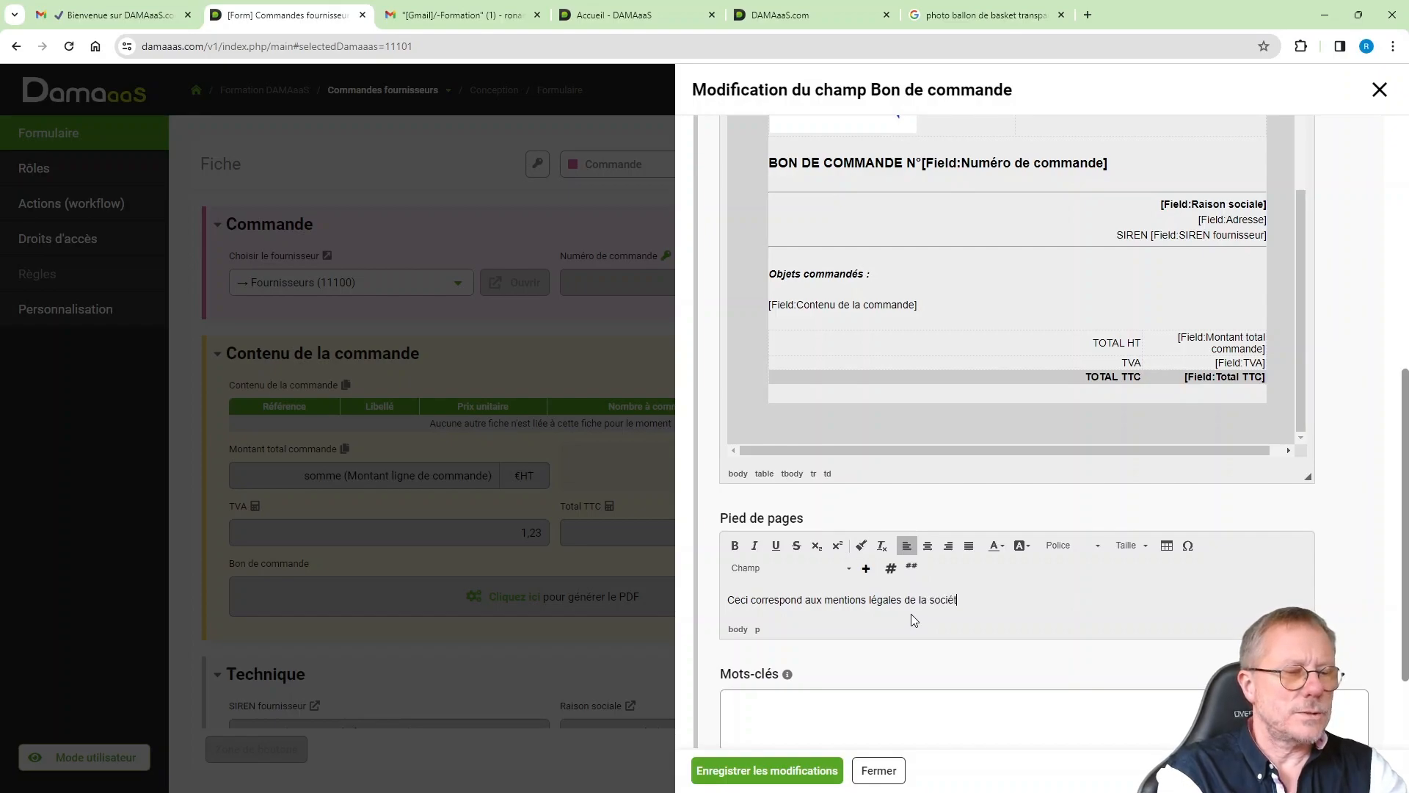
text(é, dsfqk jdskjhzrem)
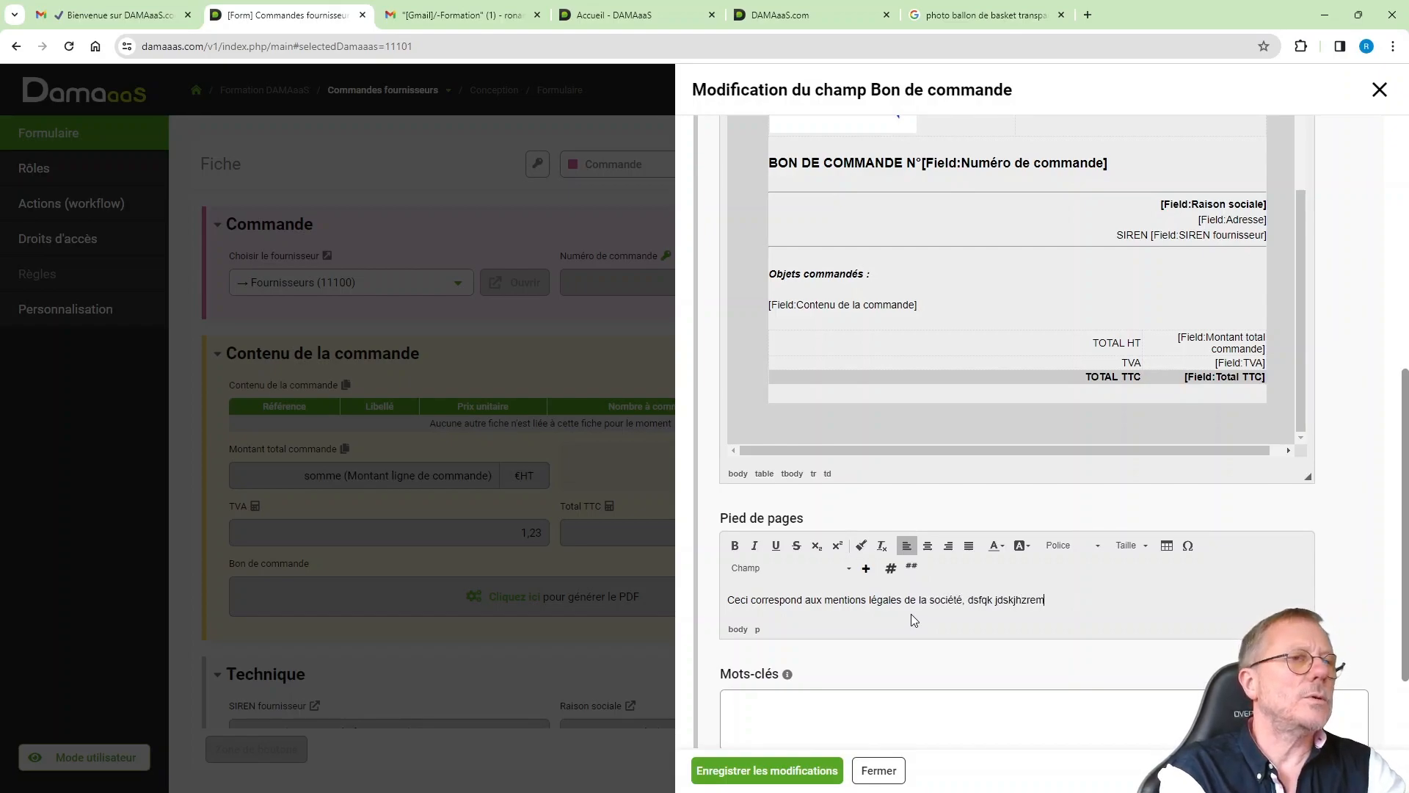
text(gj sfdmklg dmgjmsdlmflkgj sdlkgj sdmlkgj sdmlgj zerio)
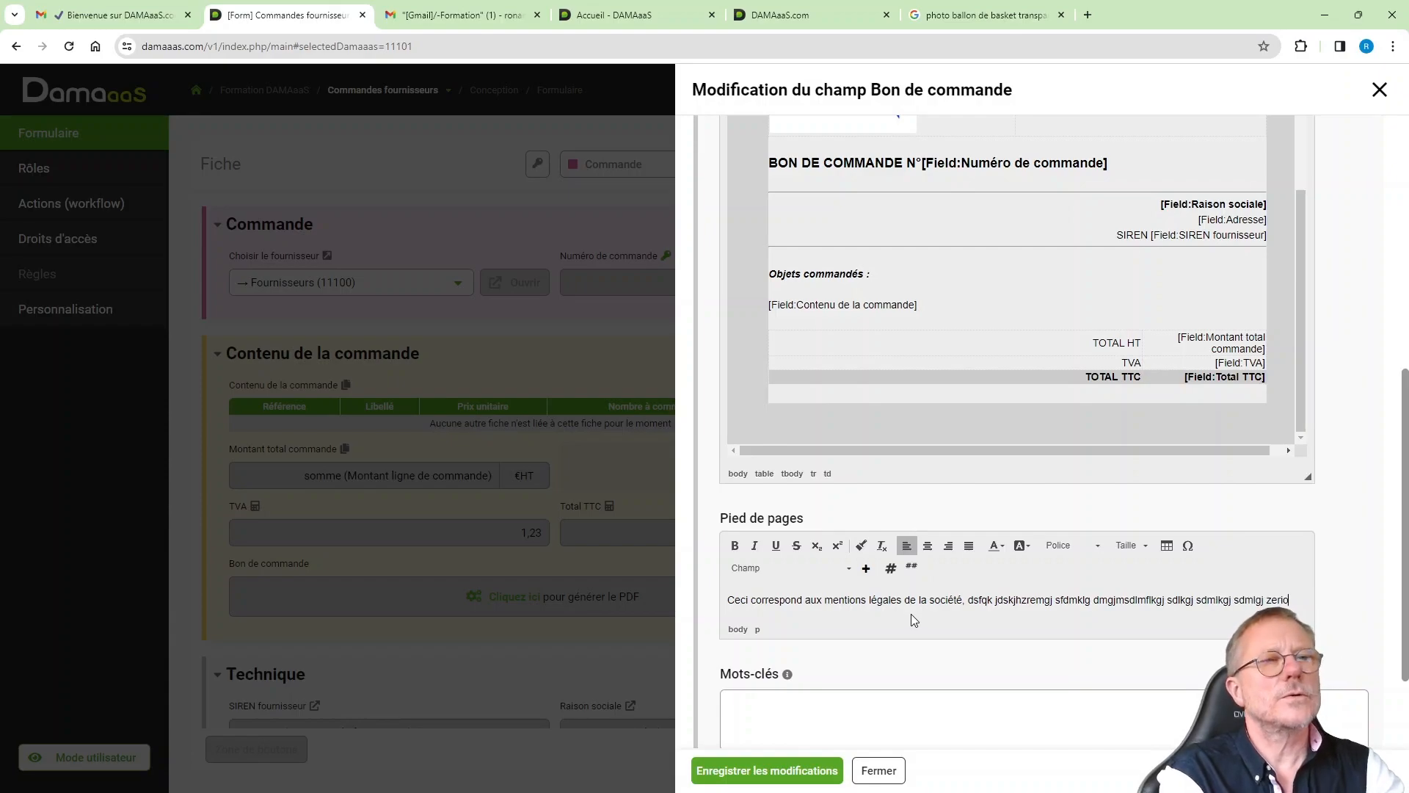
text(tjsg jsmdlgkhsdkgj sdlkgj msdlkgj msdlkgj msdklgj msdlkjg sdlkjg msdlk gjmsdlgmlsdkgmsfd)
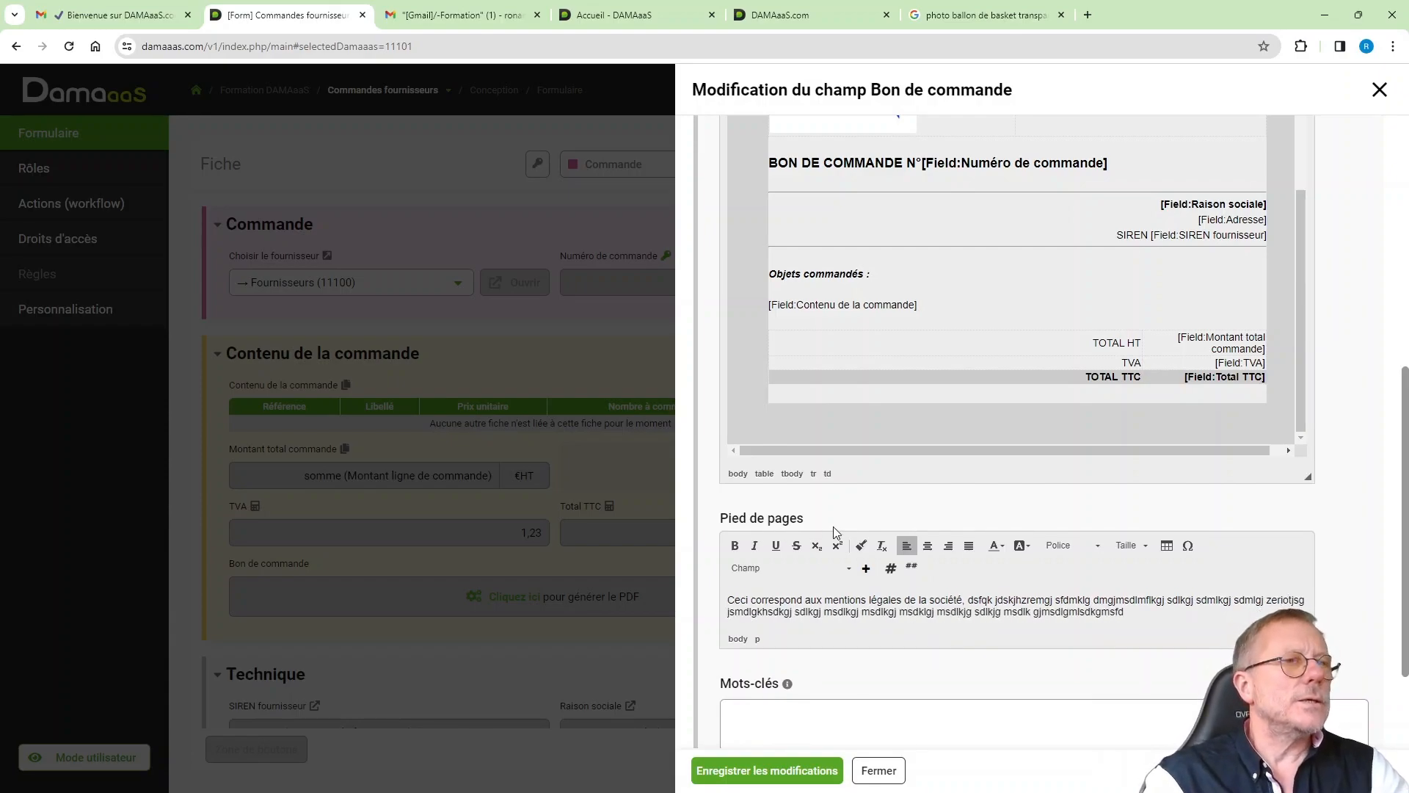
Centre the footer text, set its font size to 10, and save the changes to the Bon de commande field
click(928, 545)
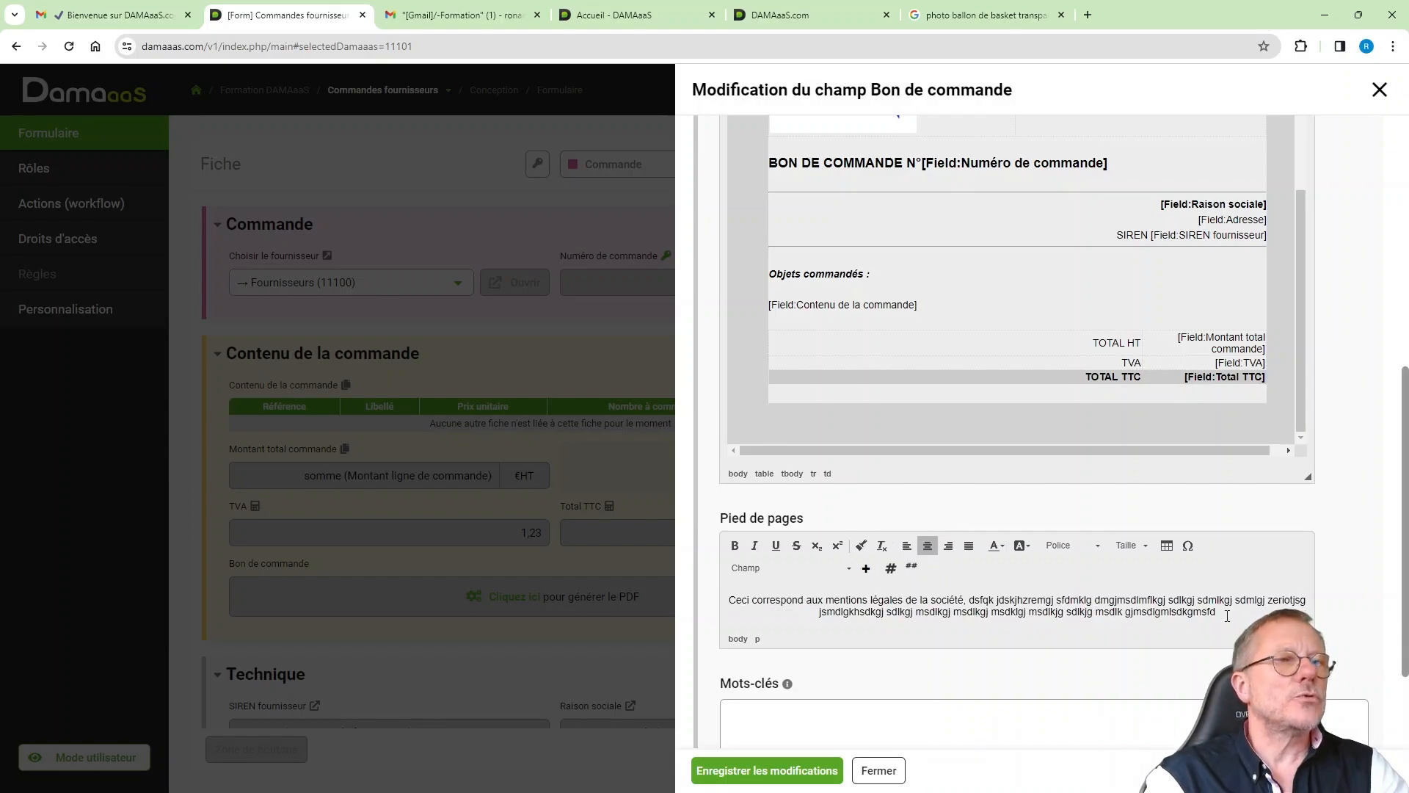
drag(1212, 615, 730, 599)
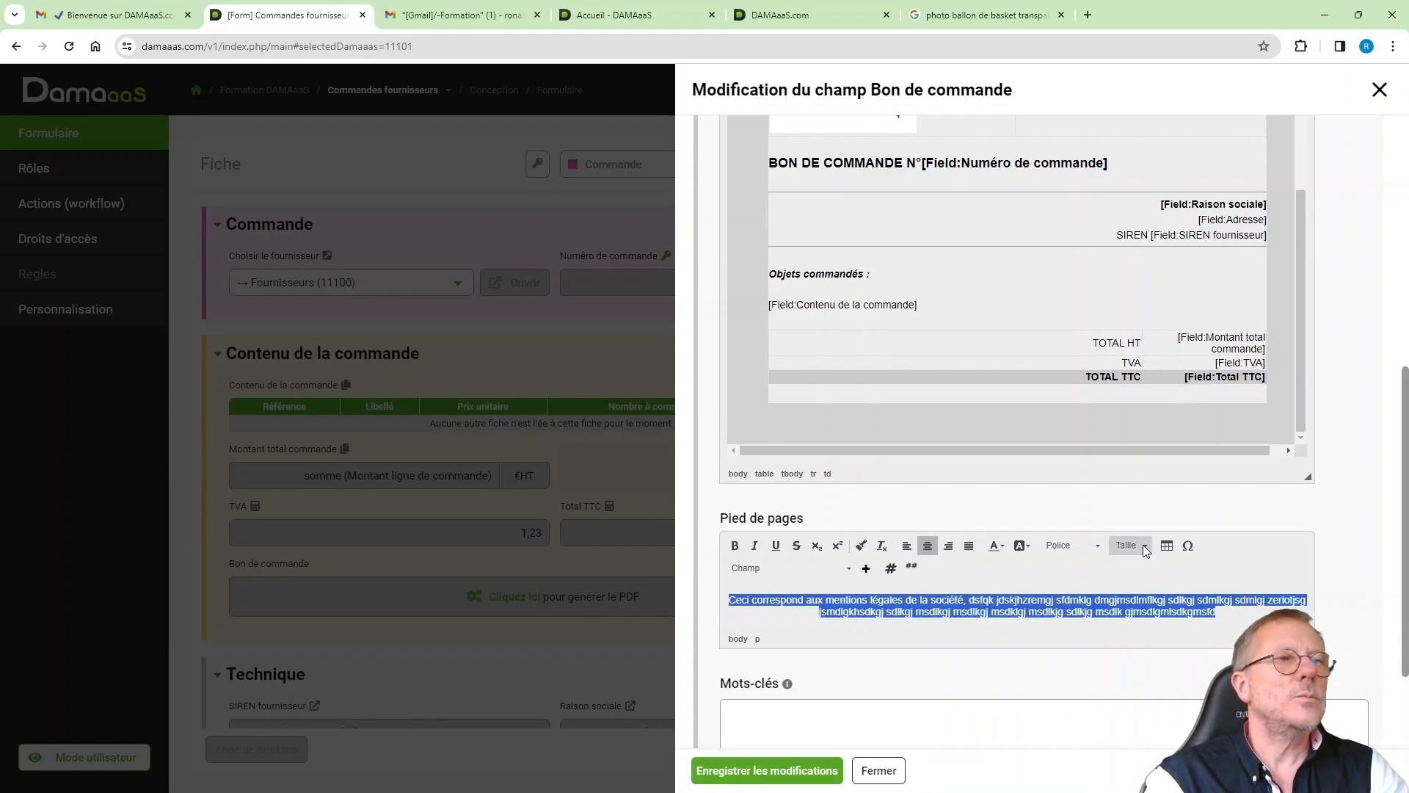
click(1140, 545)
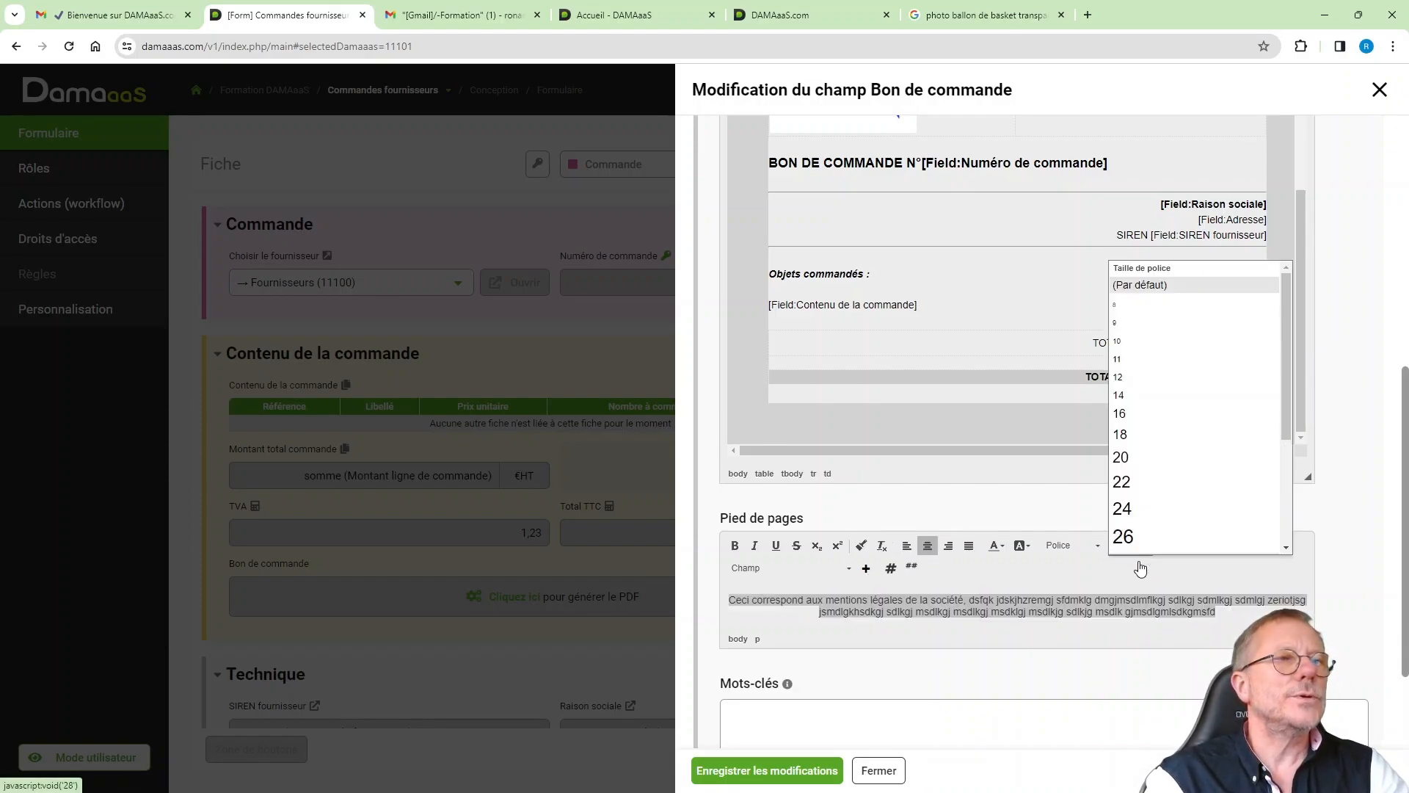
click(1130, 342)
click(1022, 602)
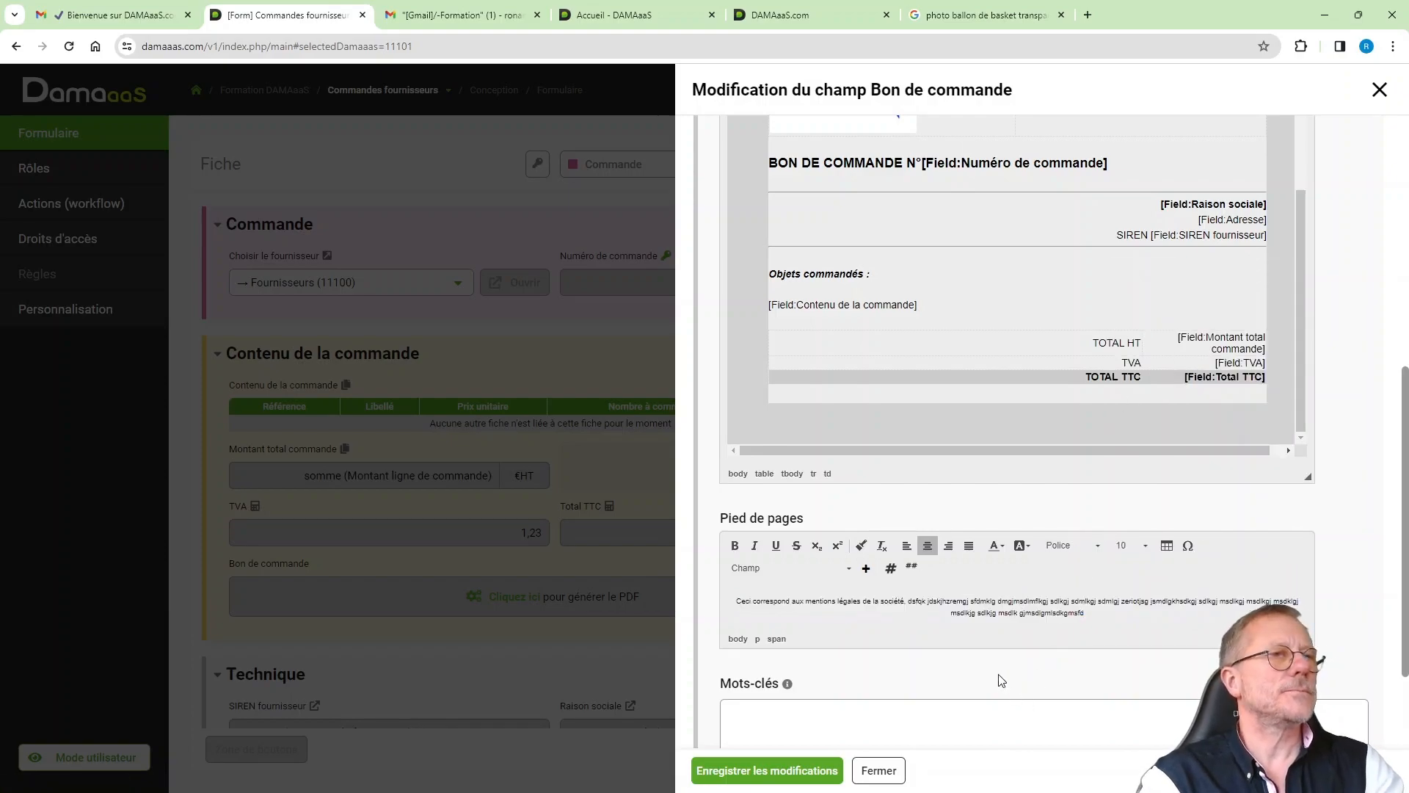
scroll(808, 683, down, 2)
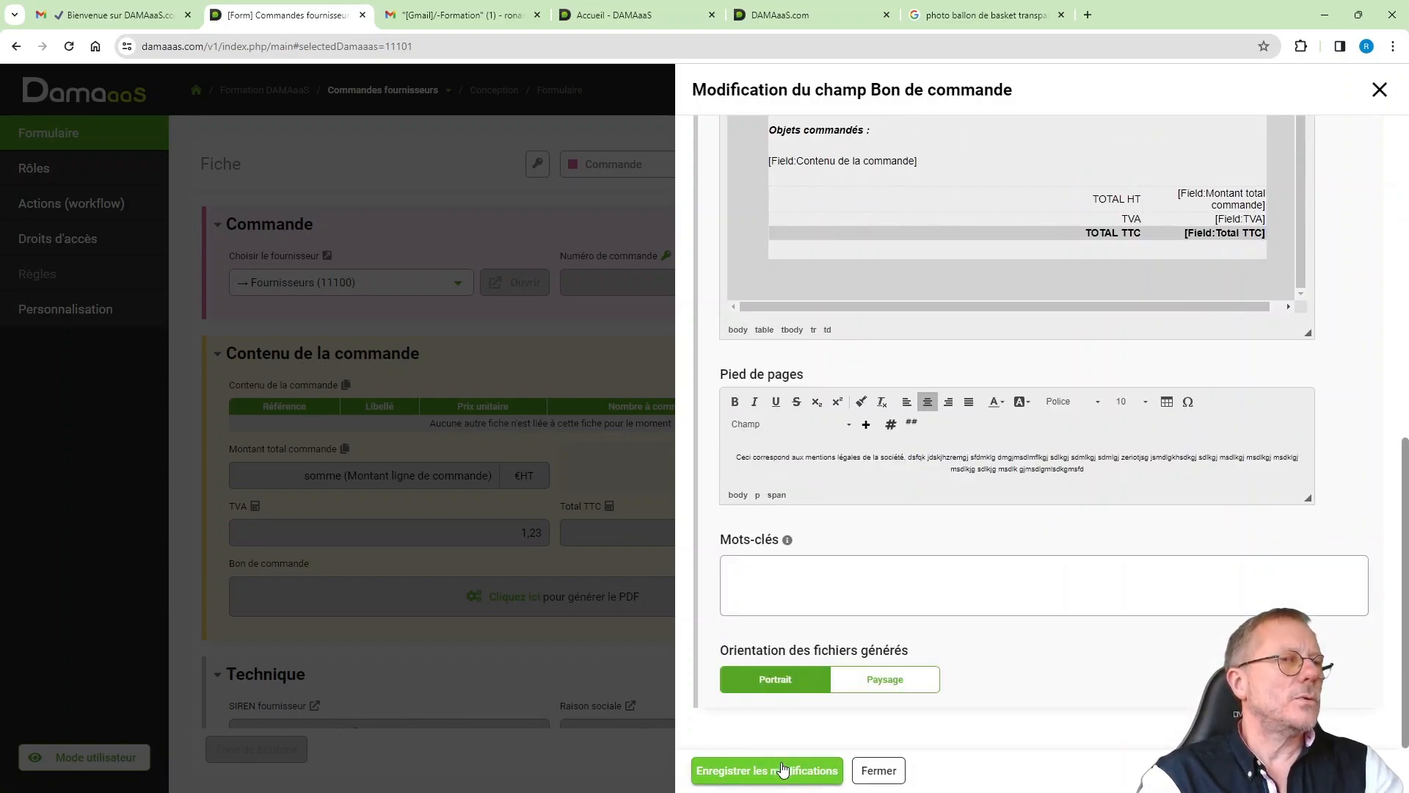
click(789, 770)
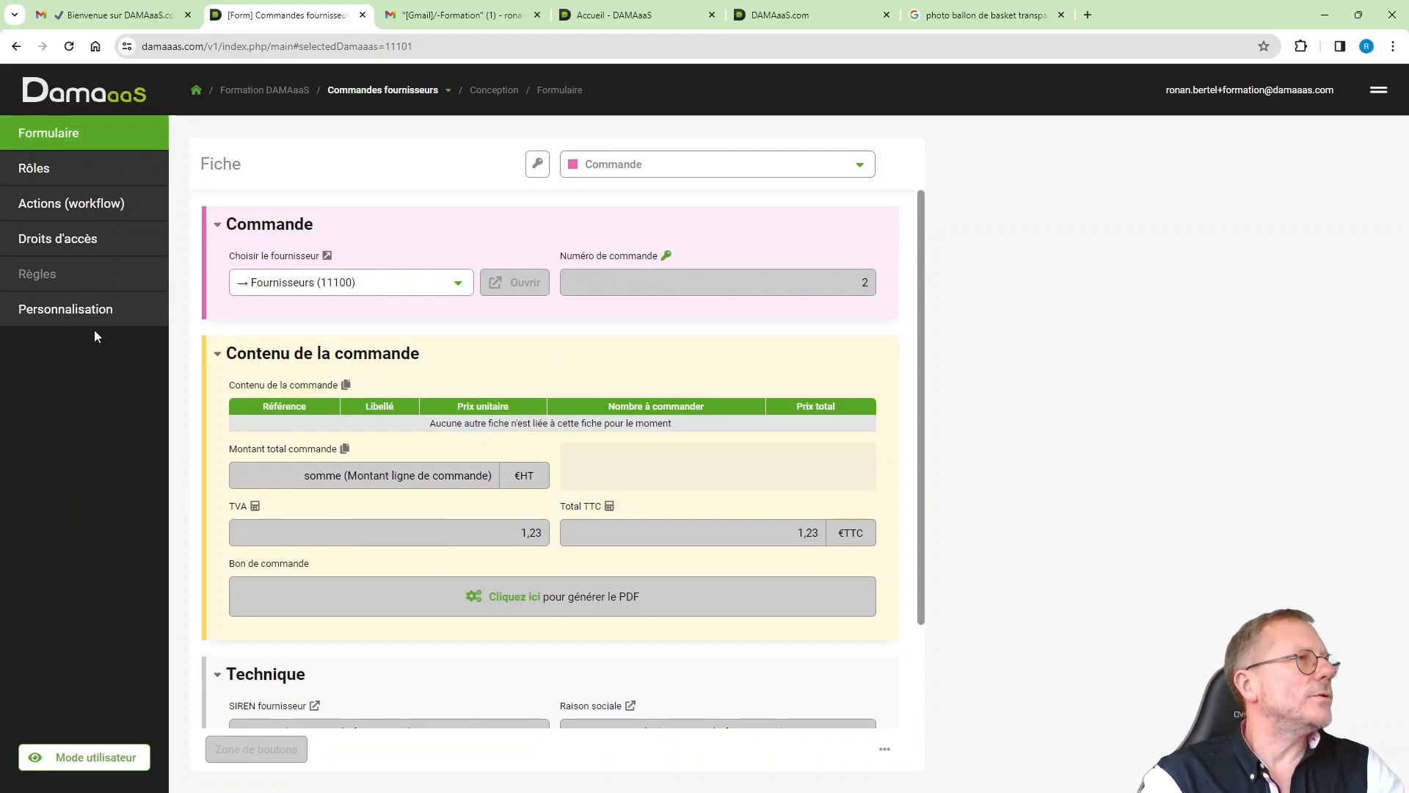
In user mode, open order number 1 among the Commandes fournisseurs records and generate its Bon de commande PDF
click(103, 759)
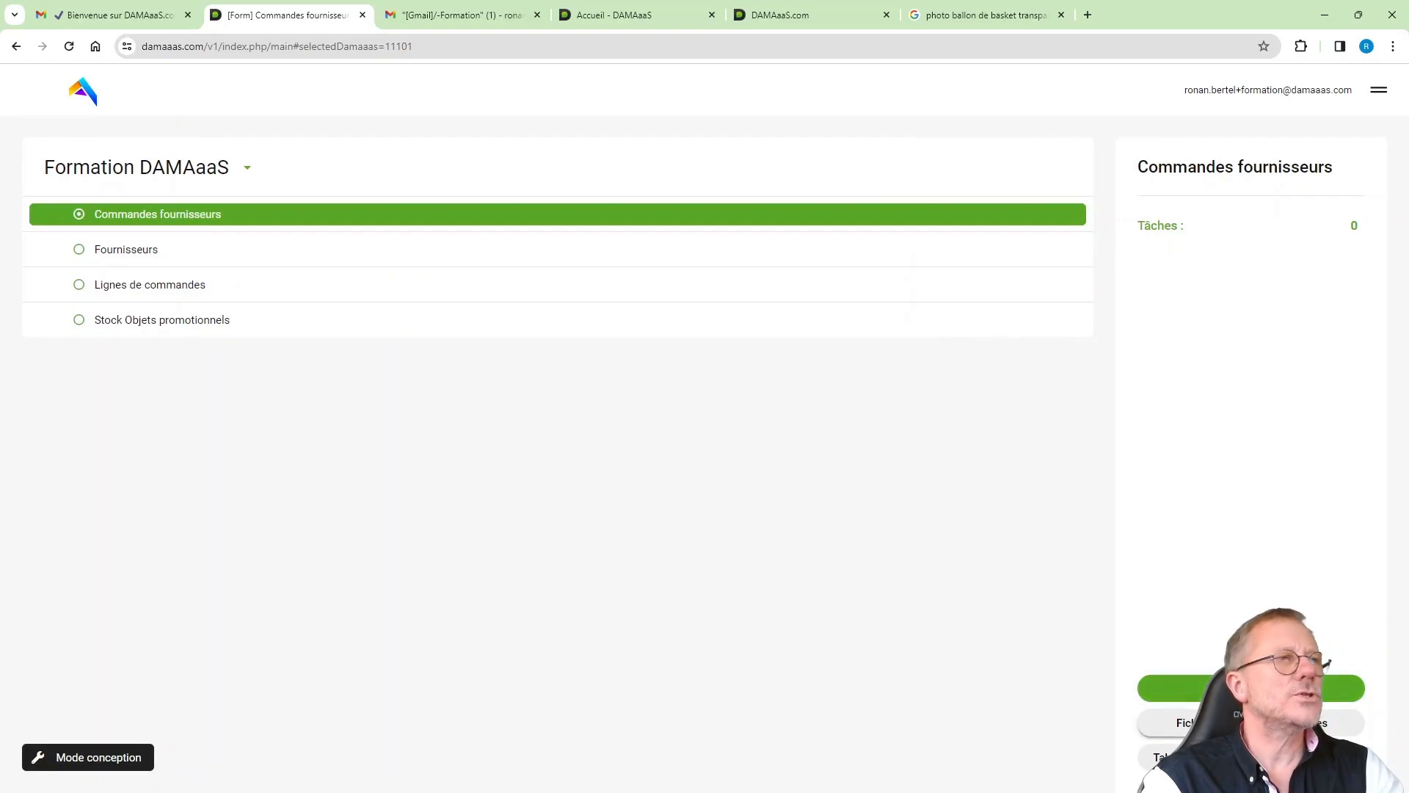
click(1251, 723)
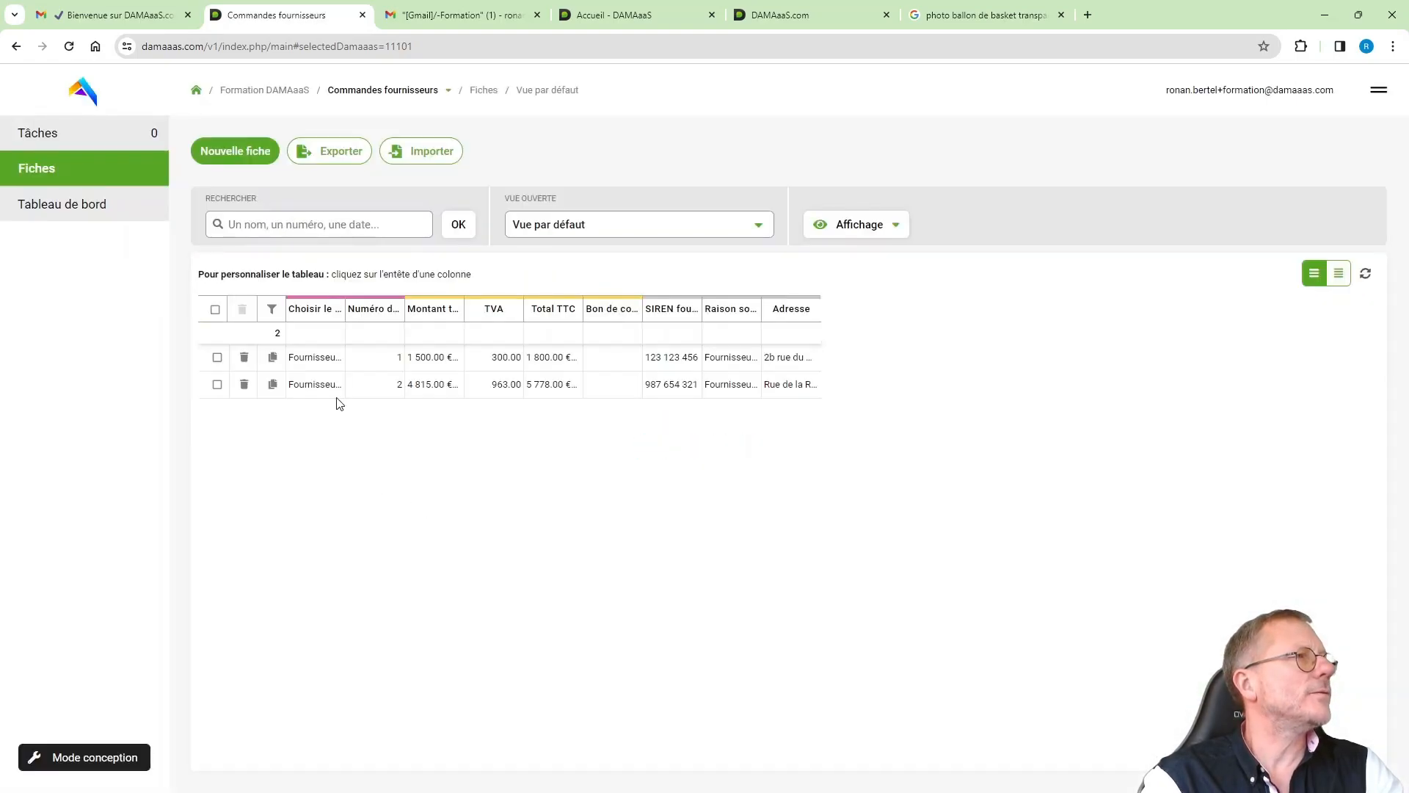
click(320, 358)
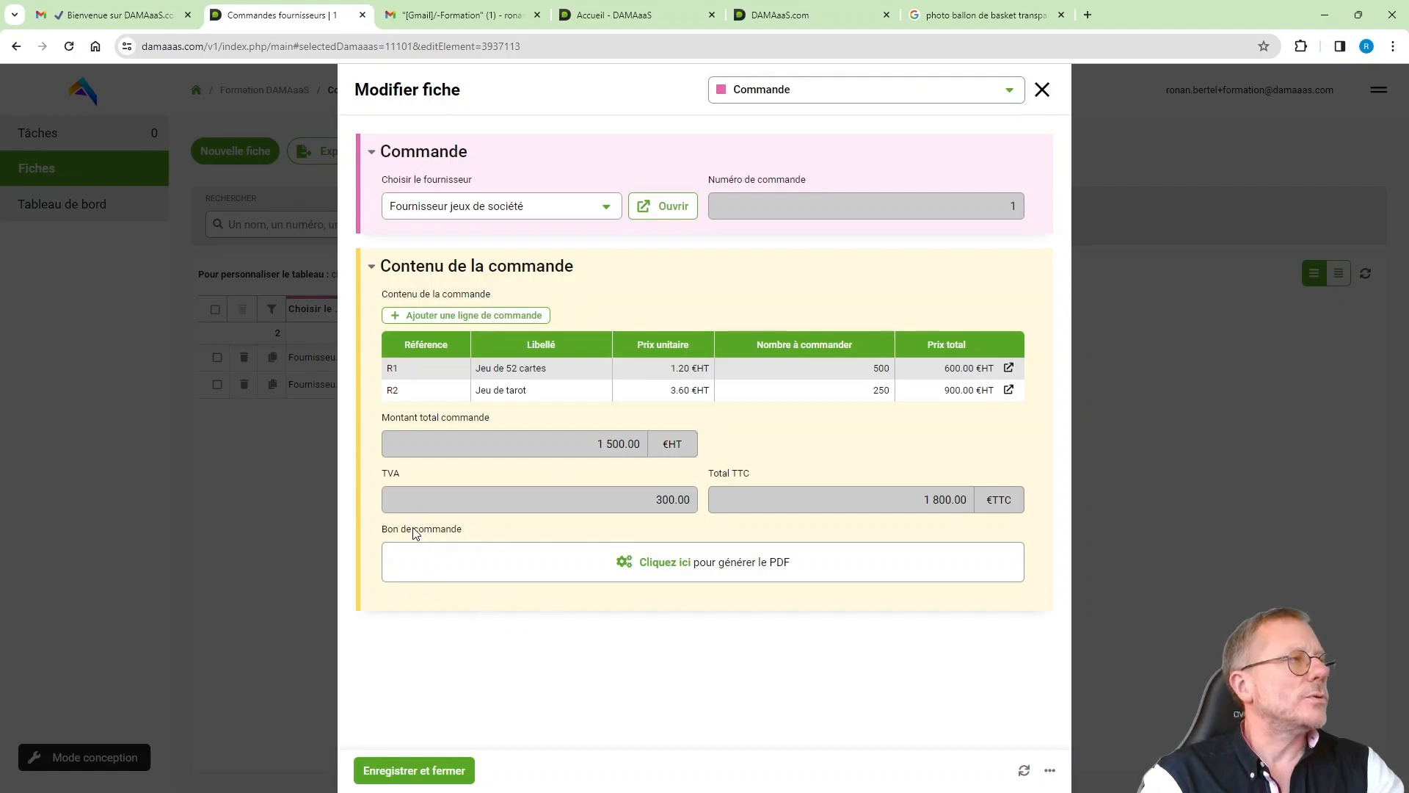
click(705, 566)
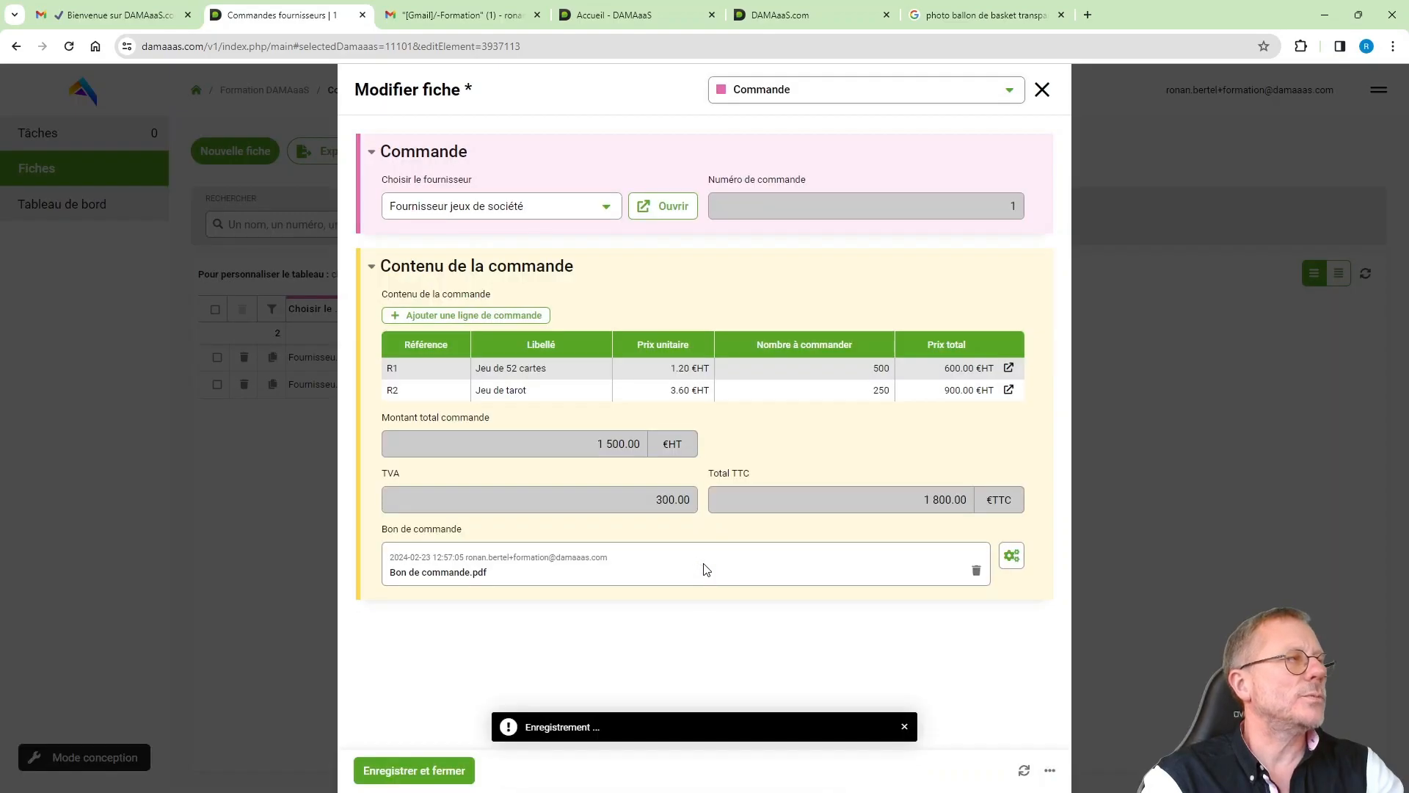
Open the generated Bon de commande.pdf, check the page from header to footer, and close it
click(438, 572)
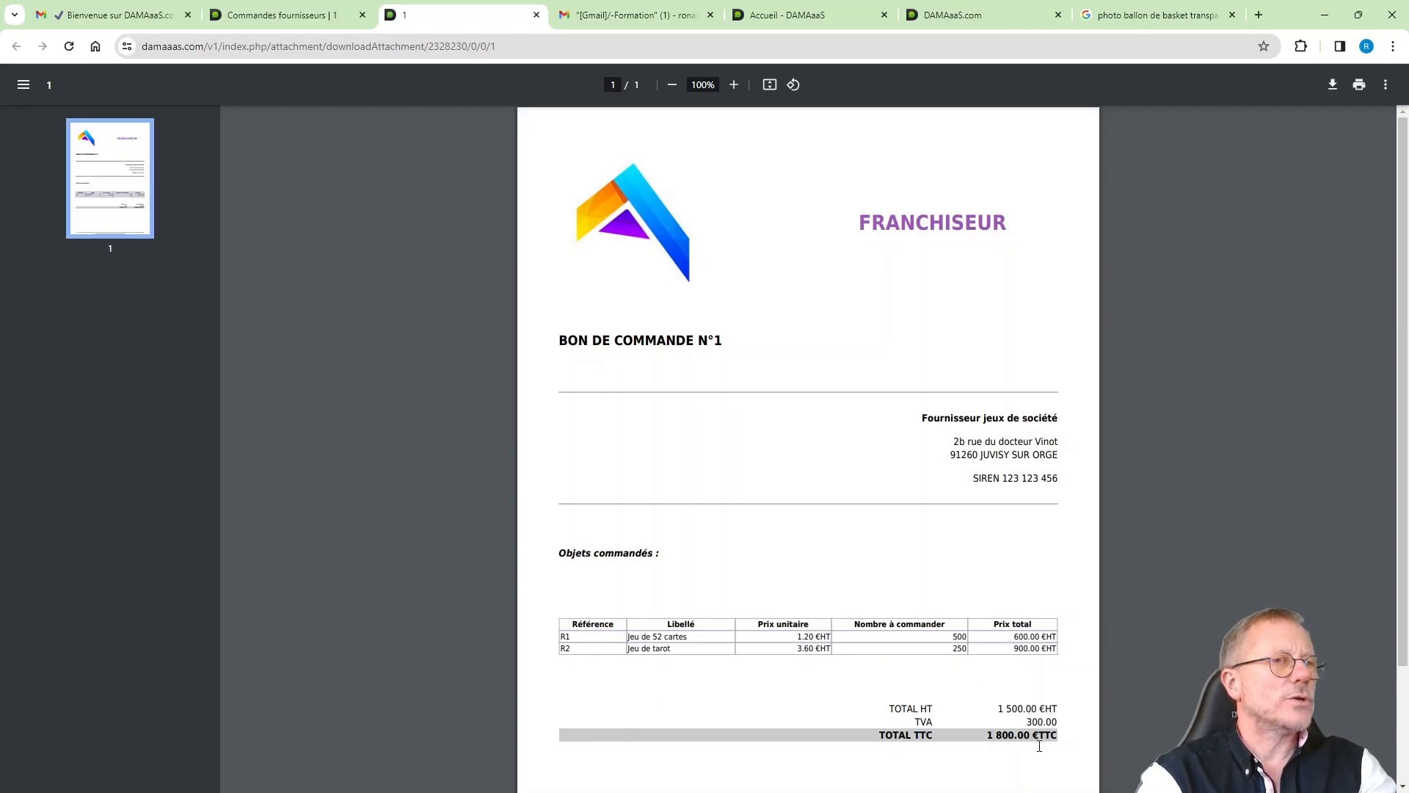
scroll(961, 718, down, 2)
scroll(873, 616, down, 3)
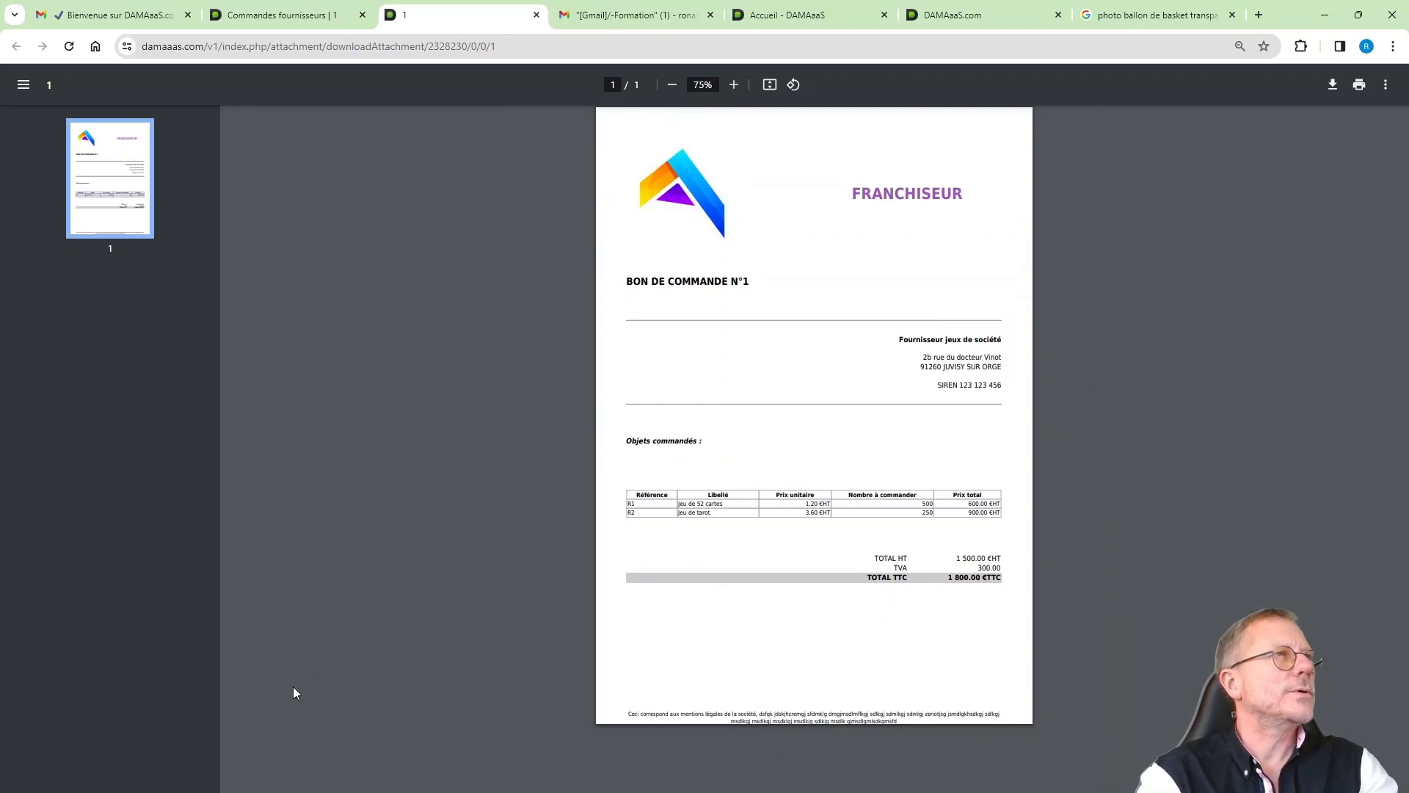
click(536, 15)
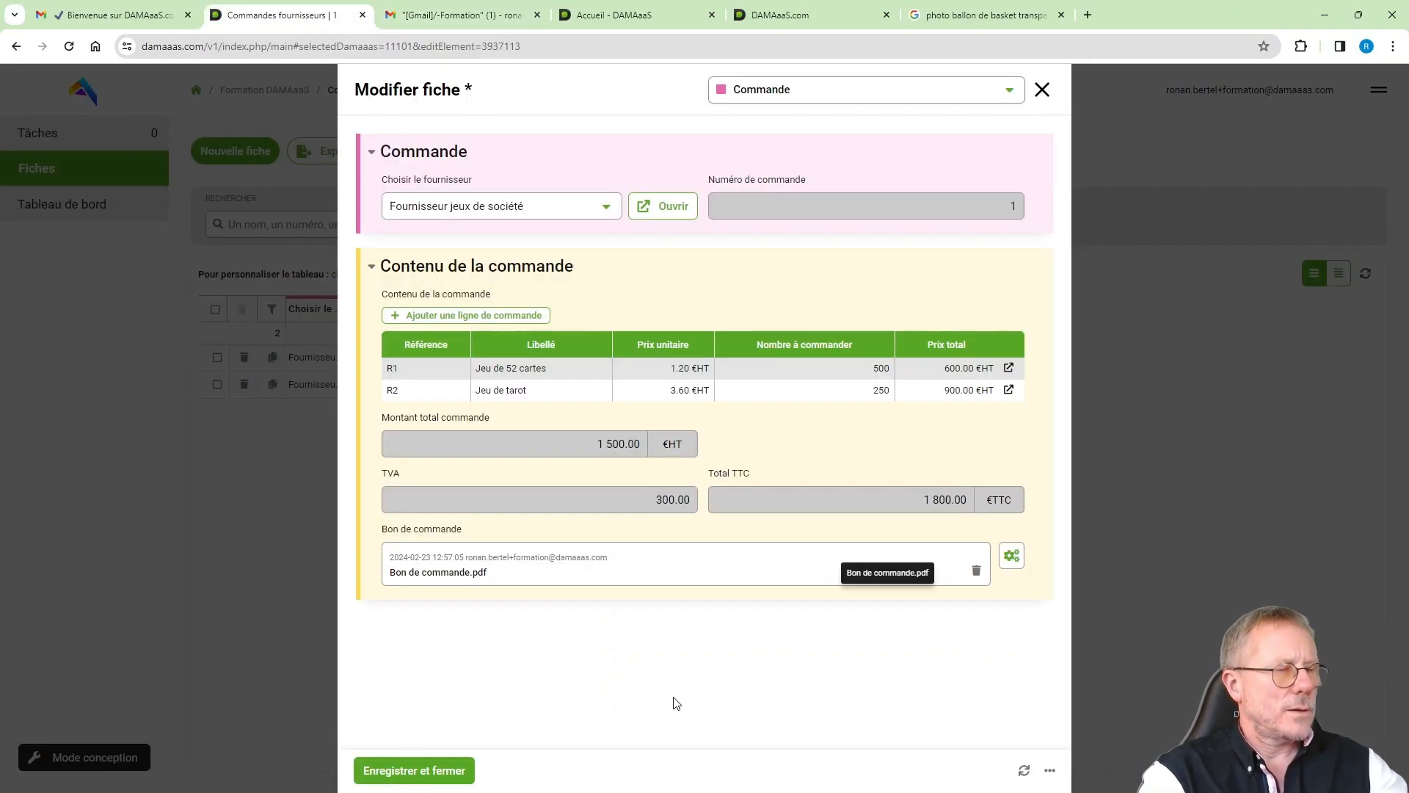
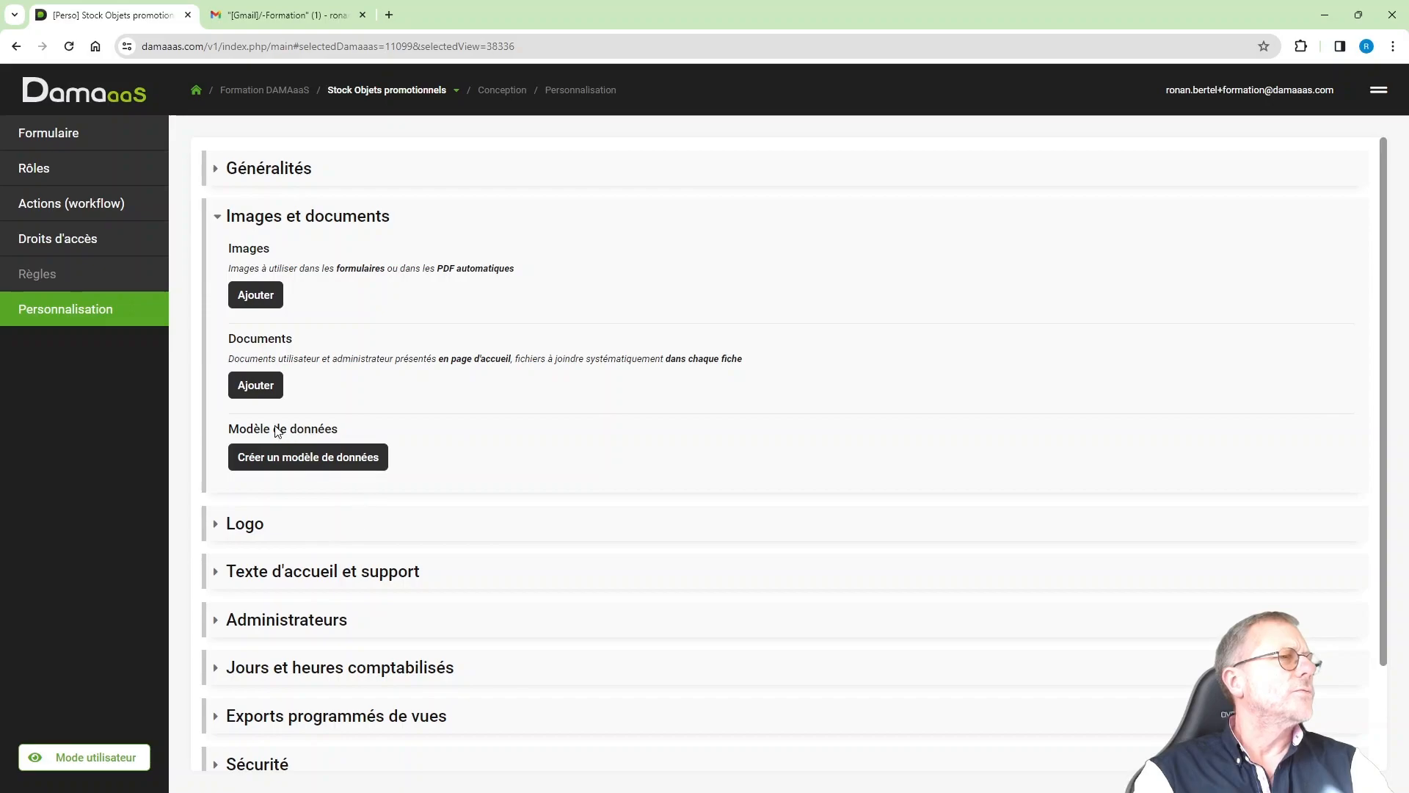
Initialise a new data model in Stock Objets promotionnels with all the Formation DAMAaaS modules selected
click(301, 464)
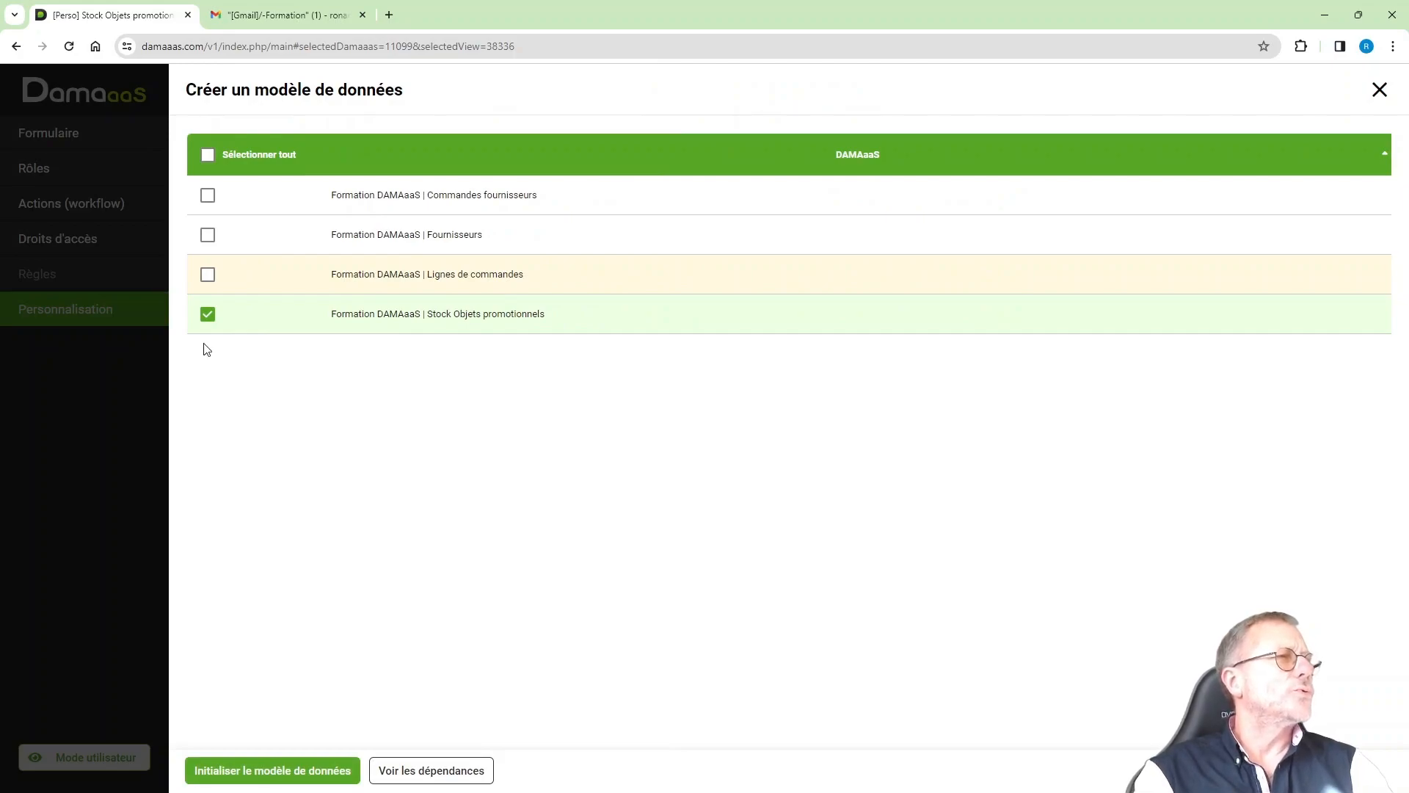
click(208, 155)
click(260, 768)
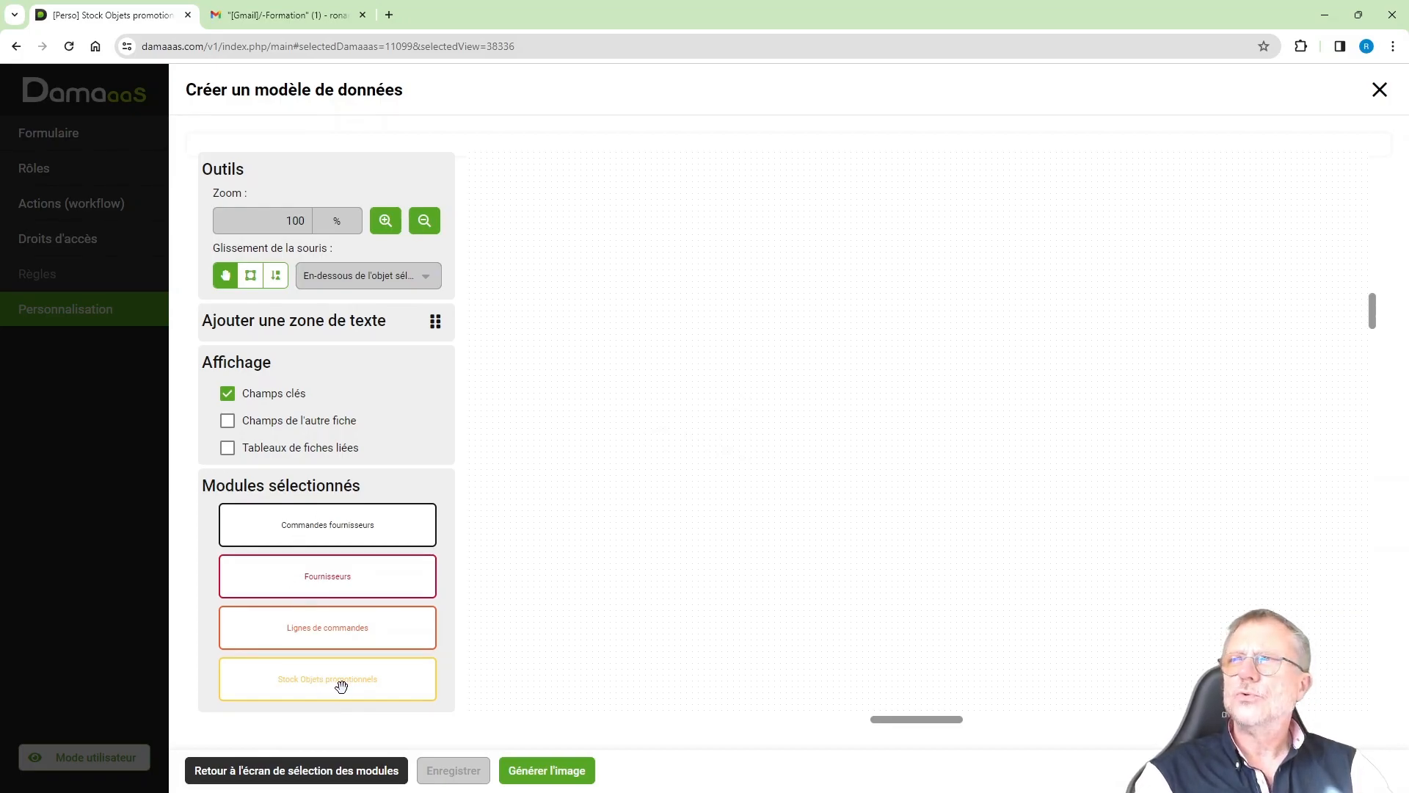
Place Stock Objets promotionnels at the canvas's right, Fournisseurs at its left, and Commandes fournisseurs and Lignes de commandes between and above them
drag(294, 676, 1089, 376)
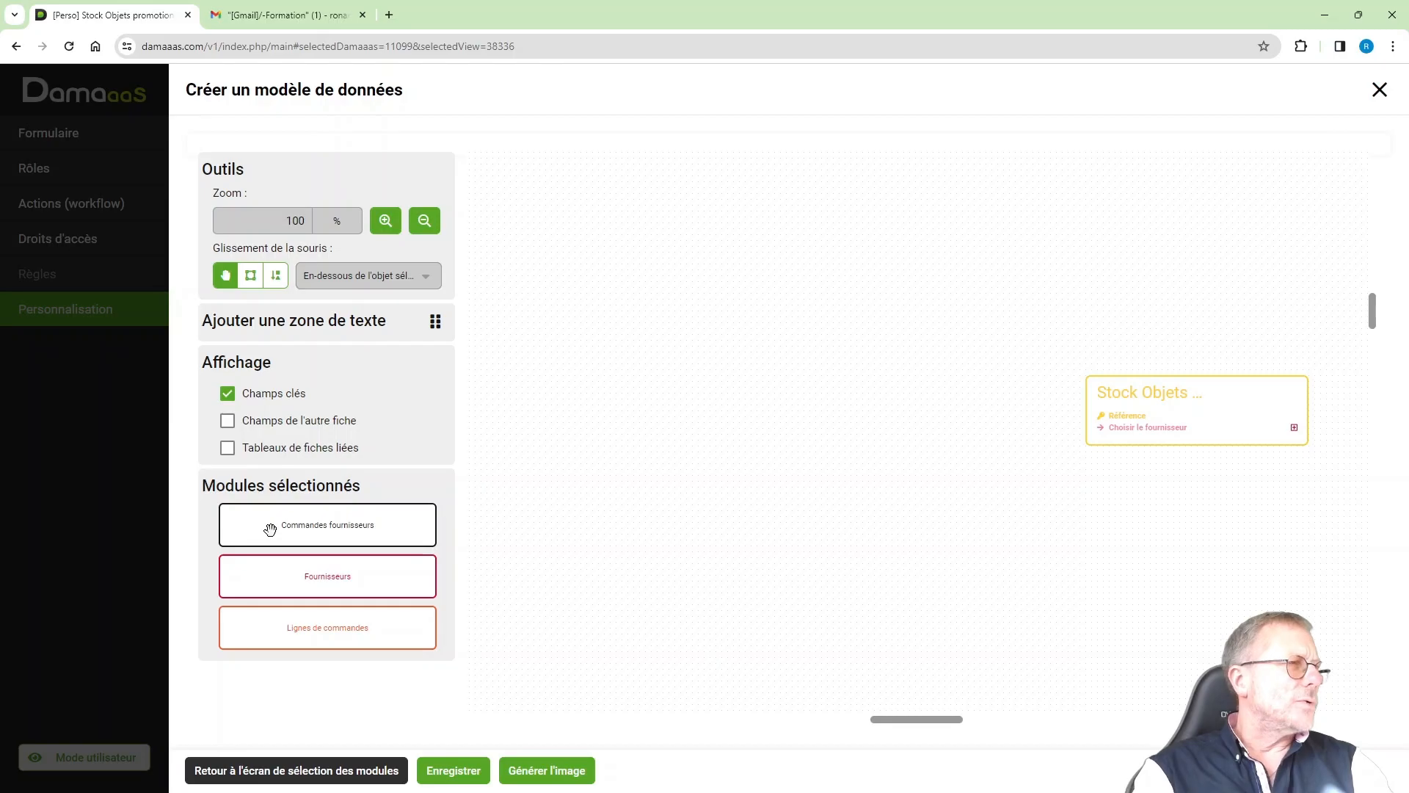
drag(276, 563, 541, 383)
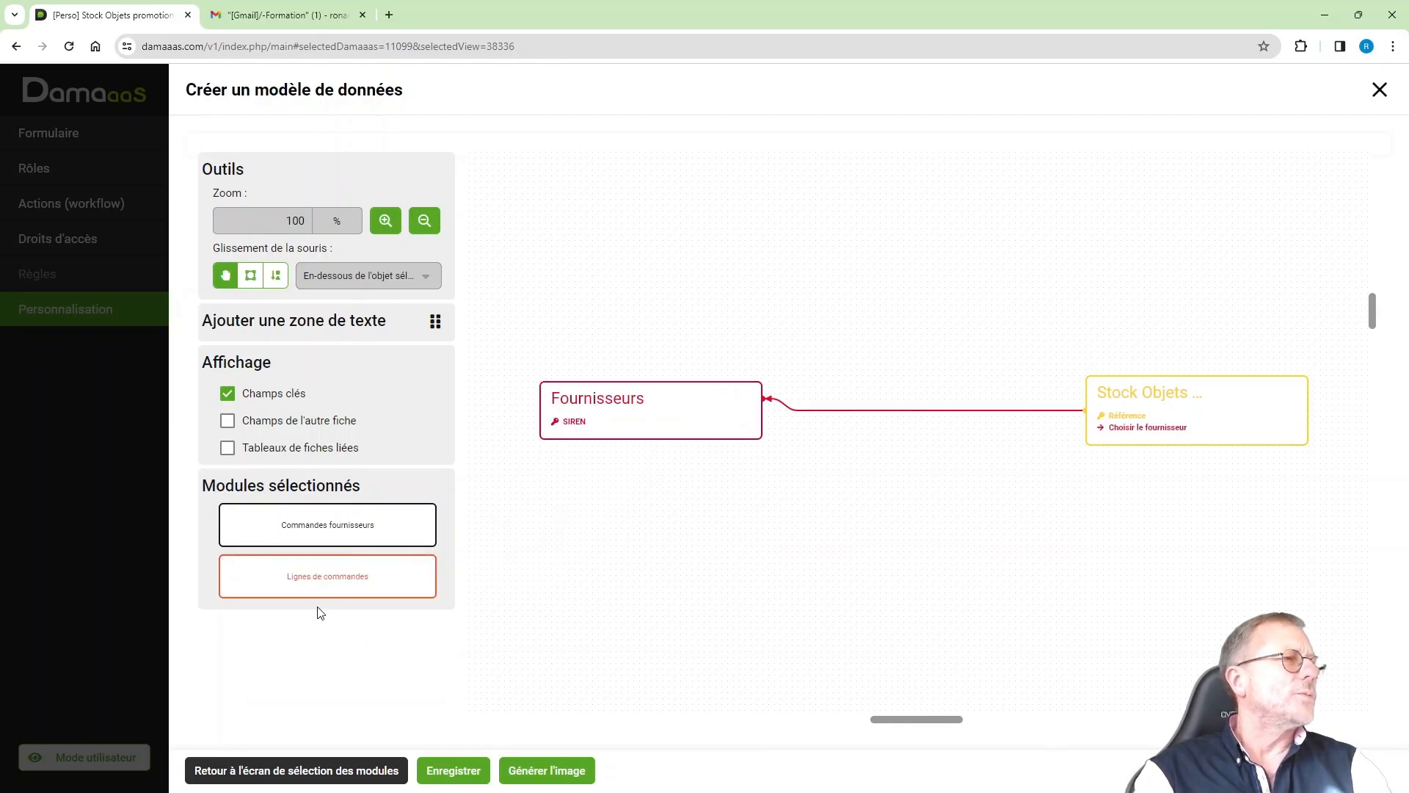
drag(279, 525, 759, 298)
drag(327, 527, 967, 341)
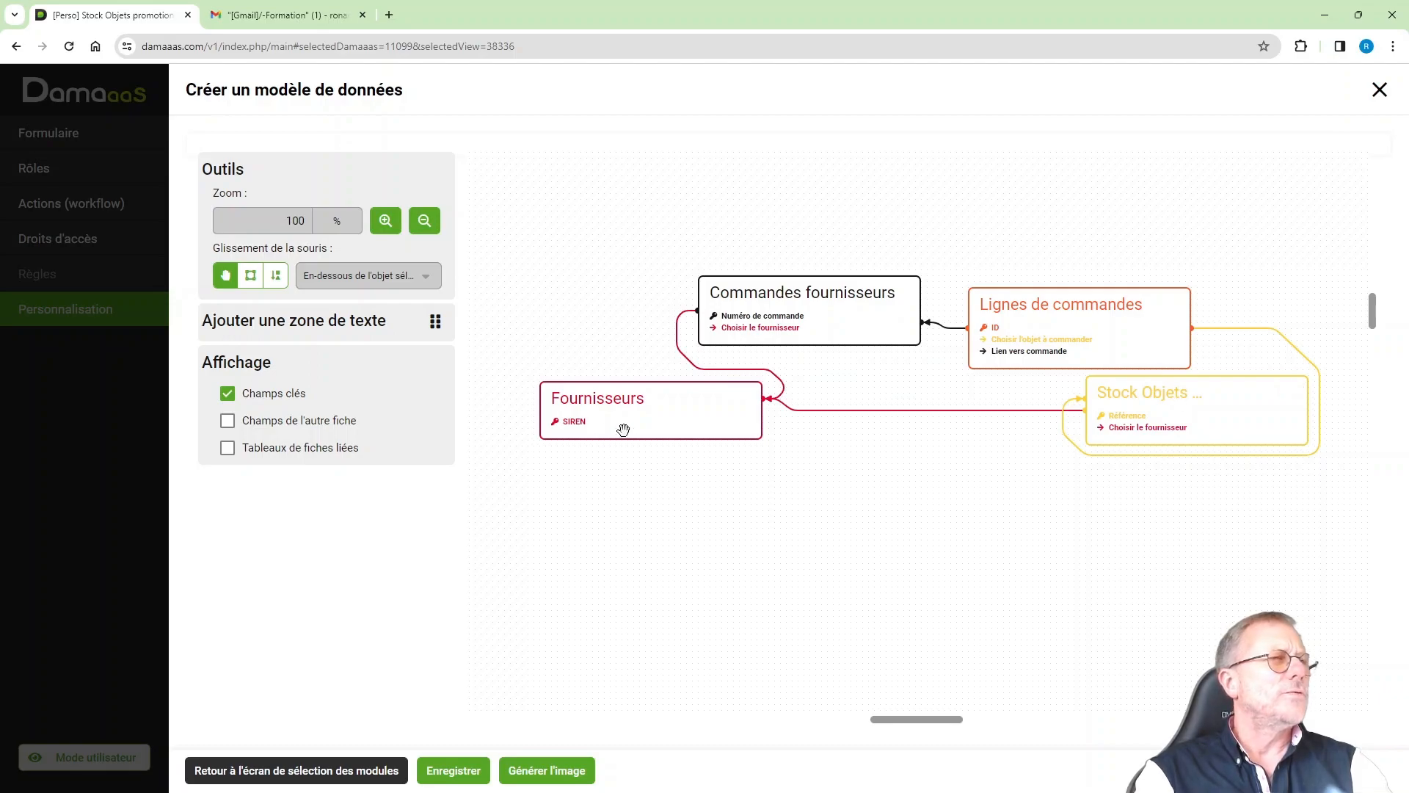
Rearrange the diagram with Fournisseurs further left, Commandes fournisseurs higher up, and Lignes de commandes below it between Fournisseurs and Stock Objets promotionnels
drag(670, 421, 606, 436)
drag(875, 312, 898, 321)
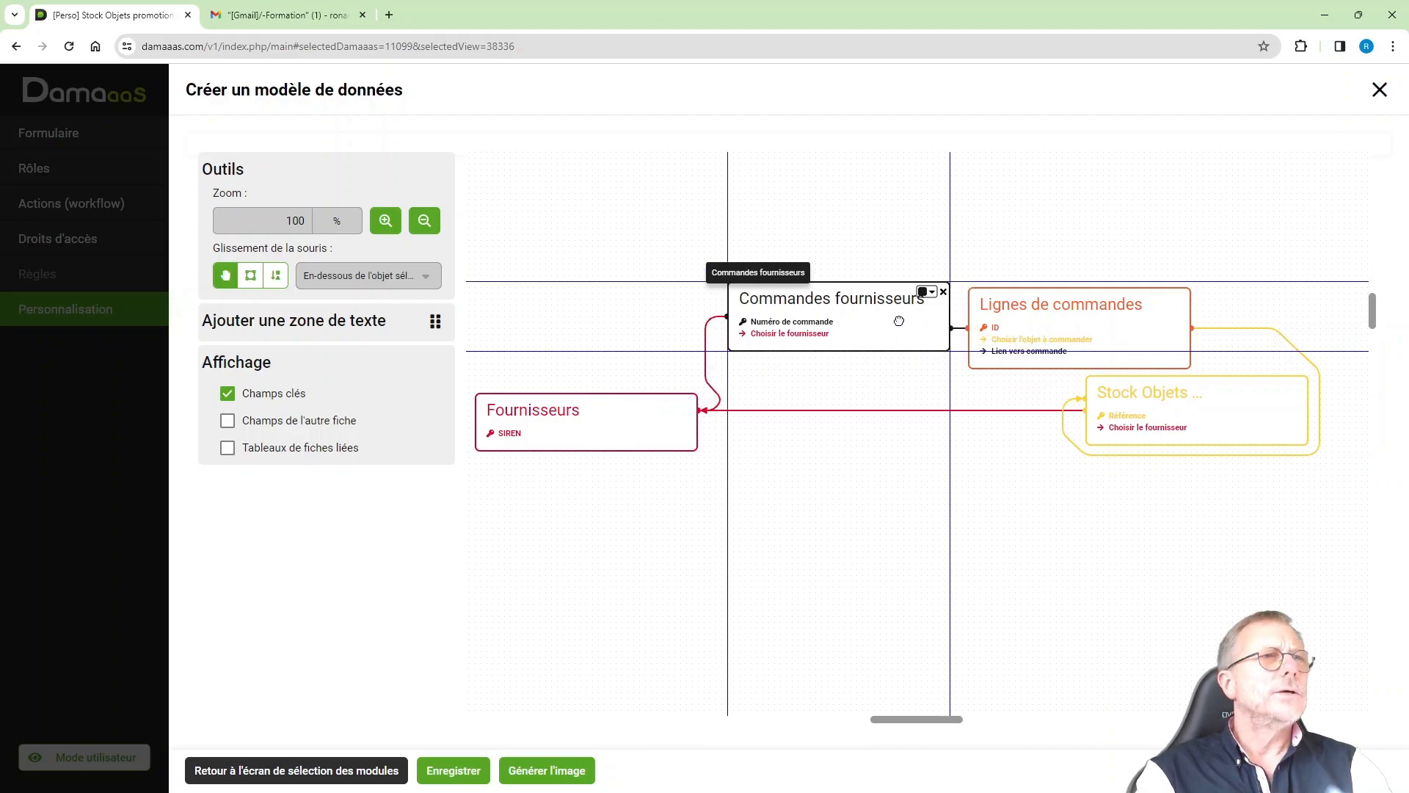
drag(897, 315, 891, 262)
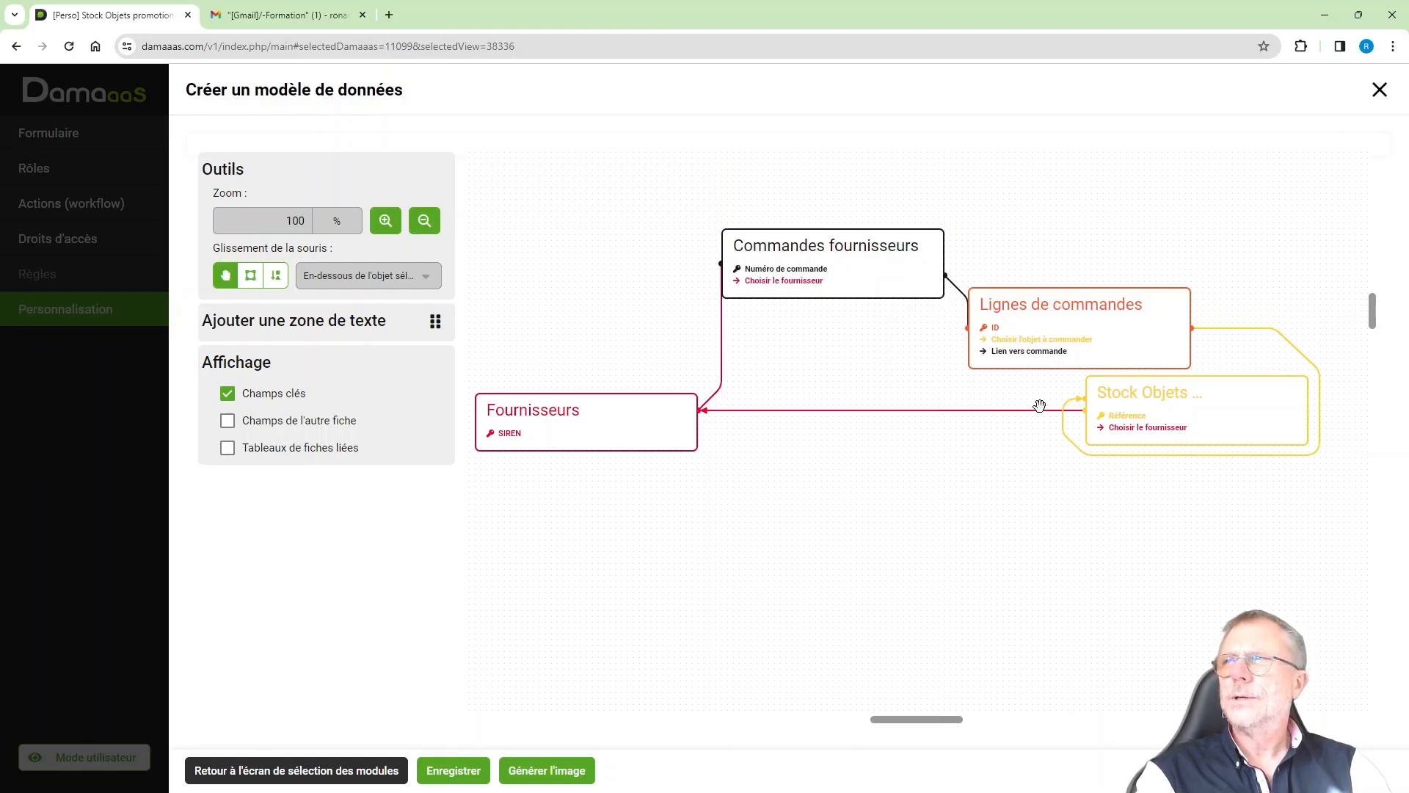
drag(1076, 324, 884, 415)
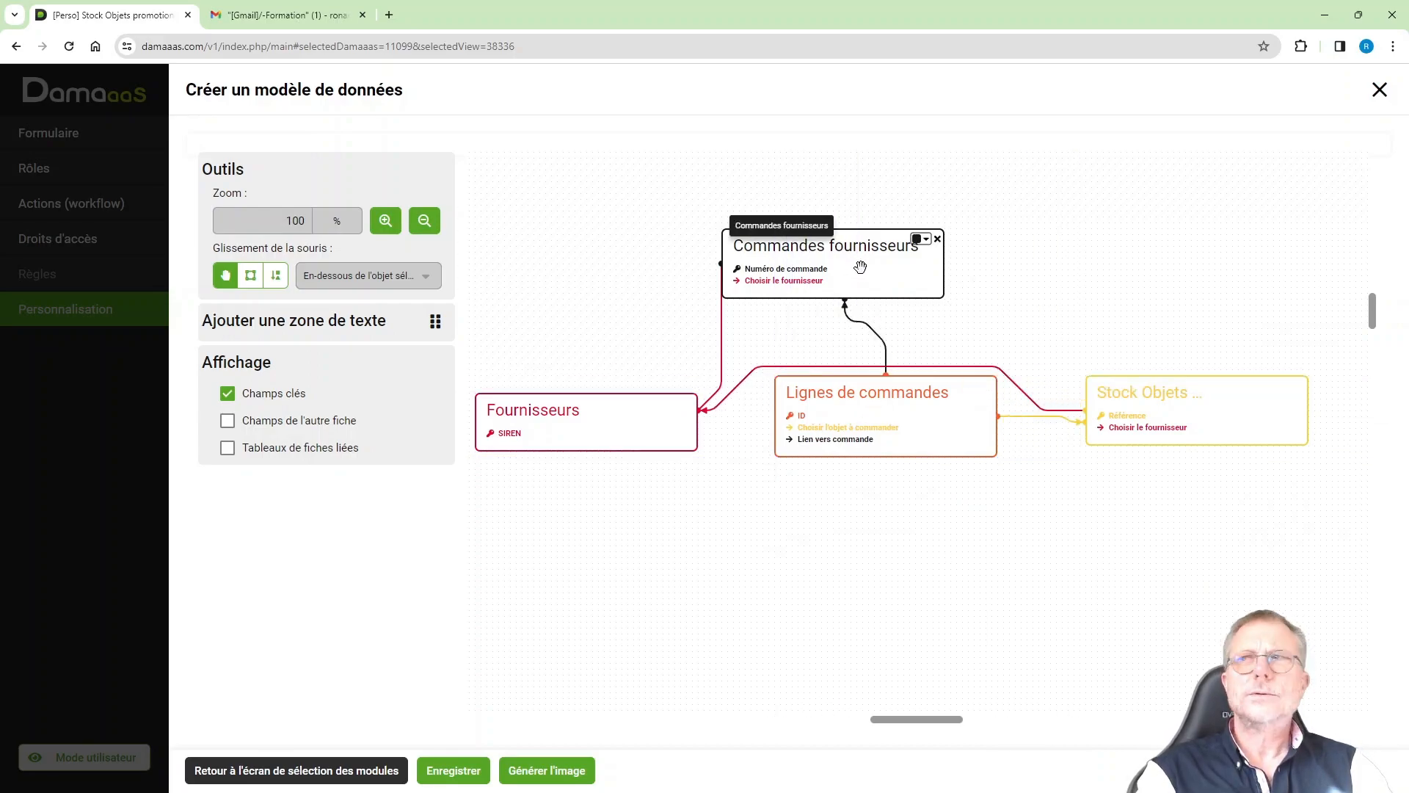
Rearrange the diagram with Commandes fournisseurs, Lignes de commandes and Stock Objets promotionnels in one row and Fournisseurs centred above Lignes de commandes
drag(860, 266, 613, 314)
drag(647, 418, 935, 284)
drag(603, 340, 607, 431)
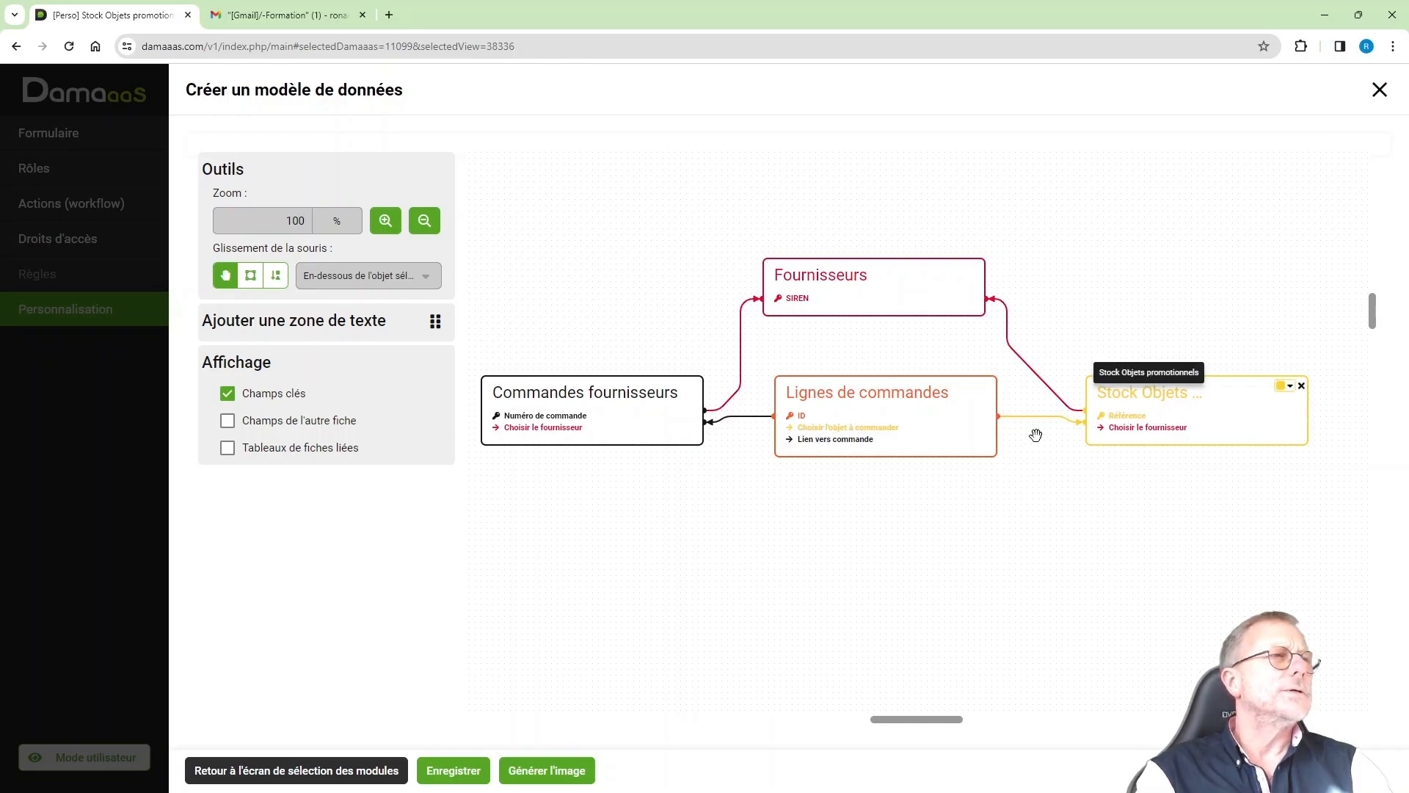
click(940, 433)
drag(1263, 415, 1240, 415)
drag(953, 297, 970, 314)
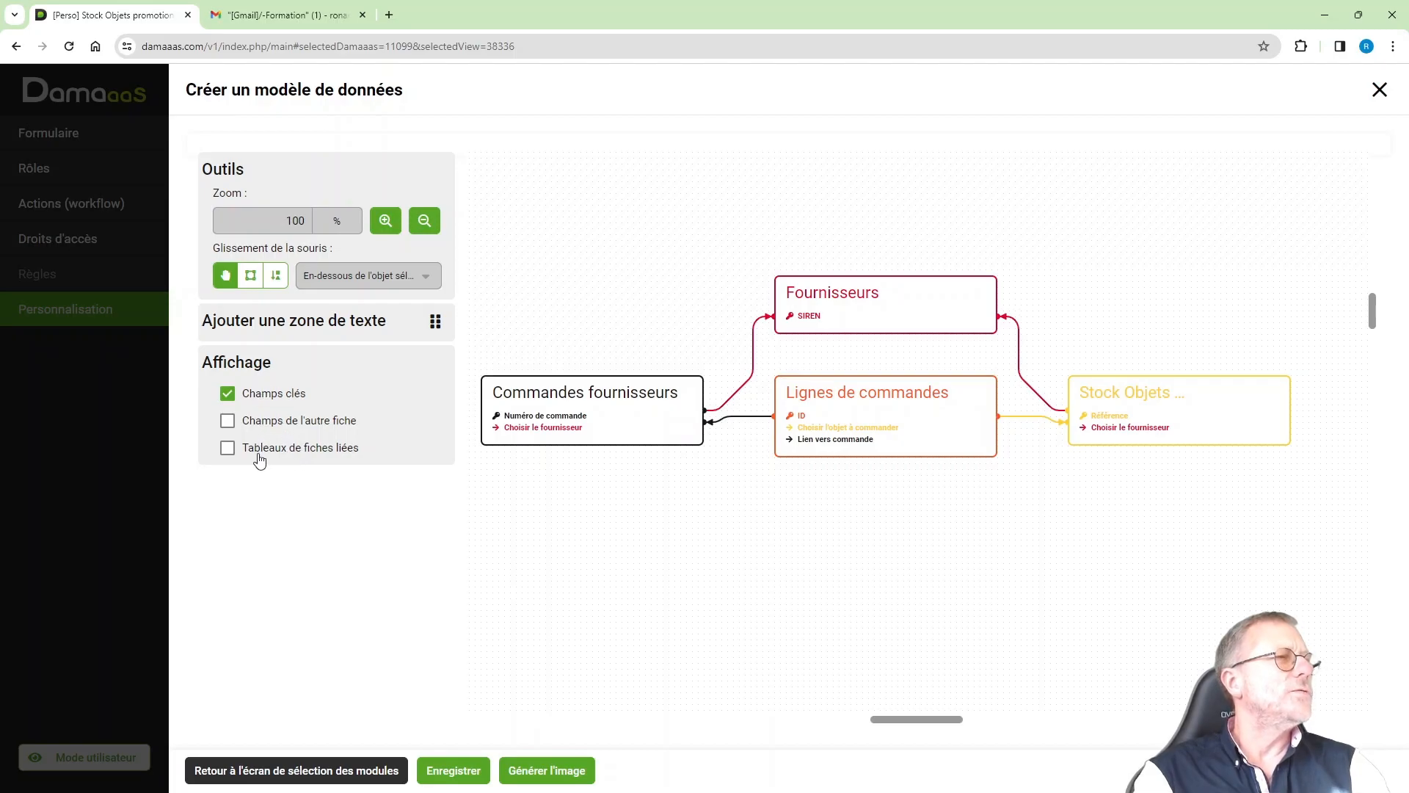
Toggle Champs clés, Champs de l'autre fiche and Tableaux de fiches liées in turn to preview each display option, restoring each one
click(264, 400)
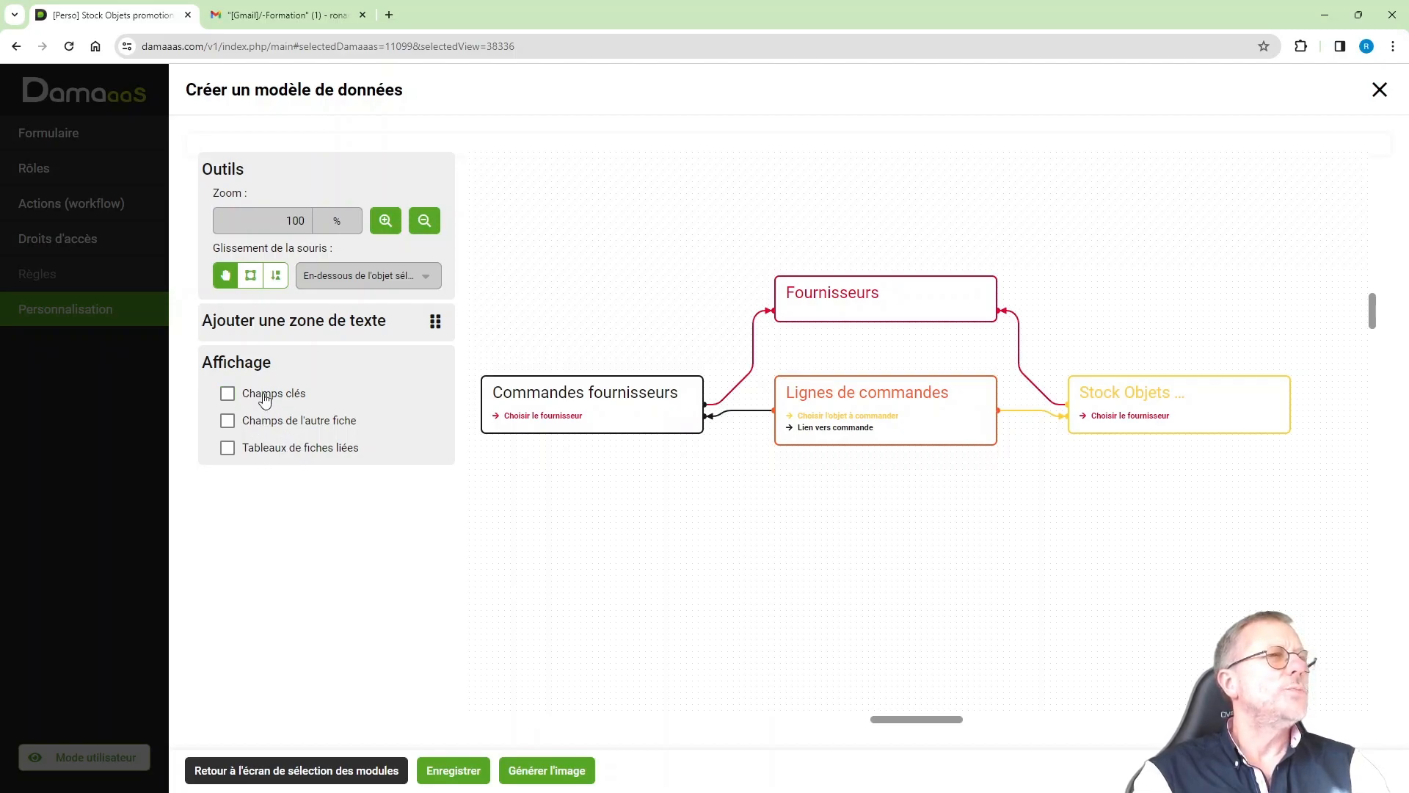
click(265, 400)
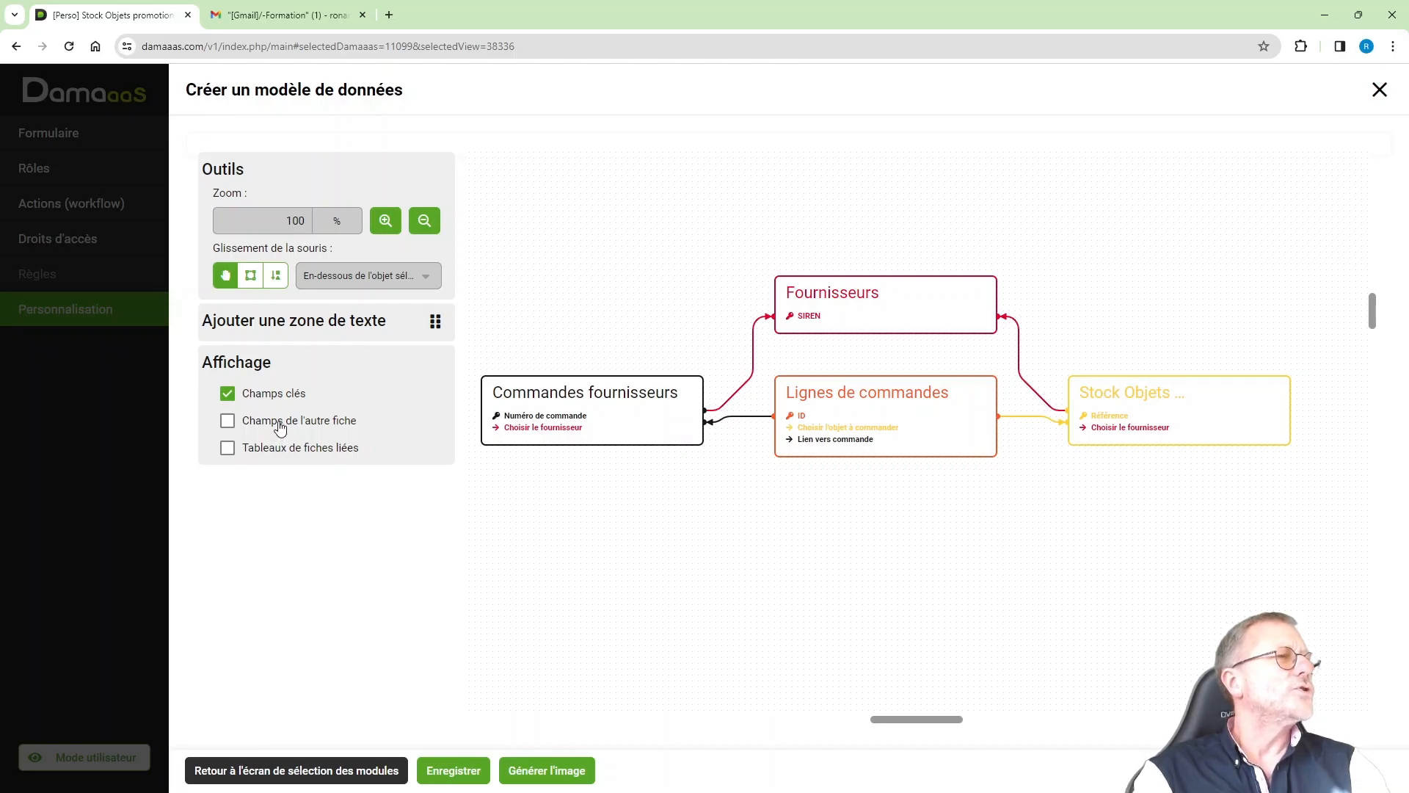
click(280, 428)
click(280, 428)
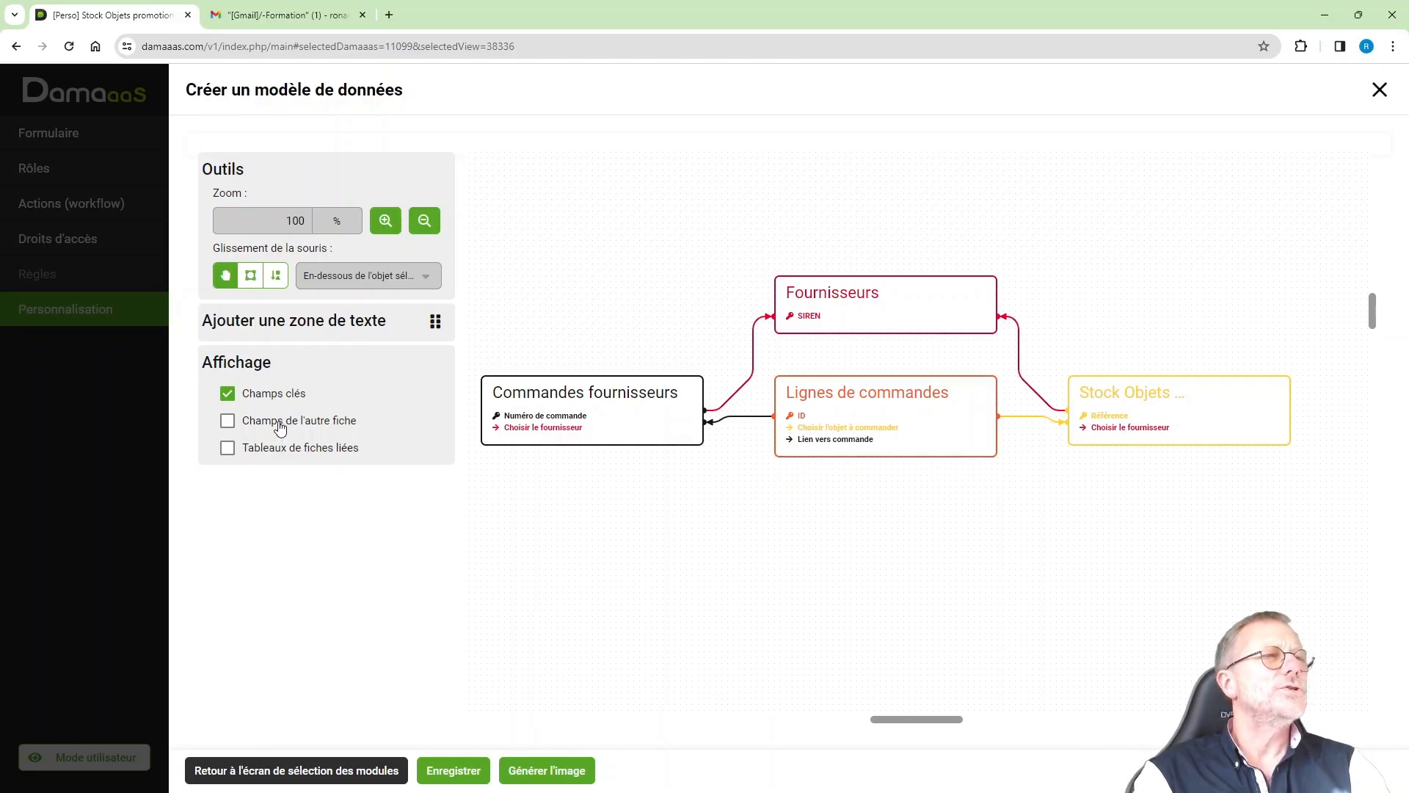
click(280, 428)
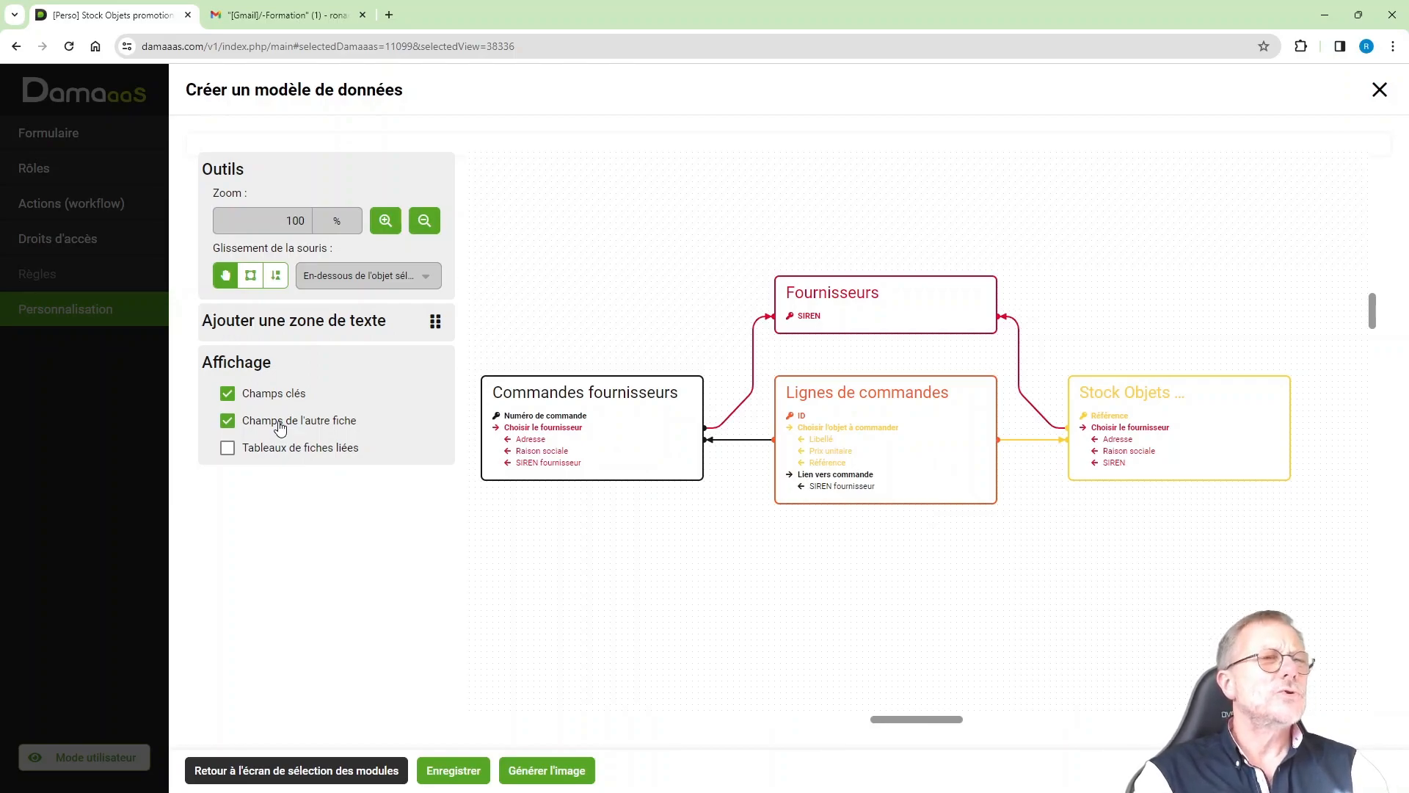
click(280, 427)
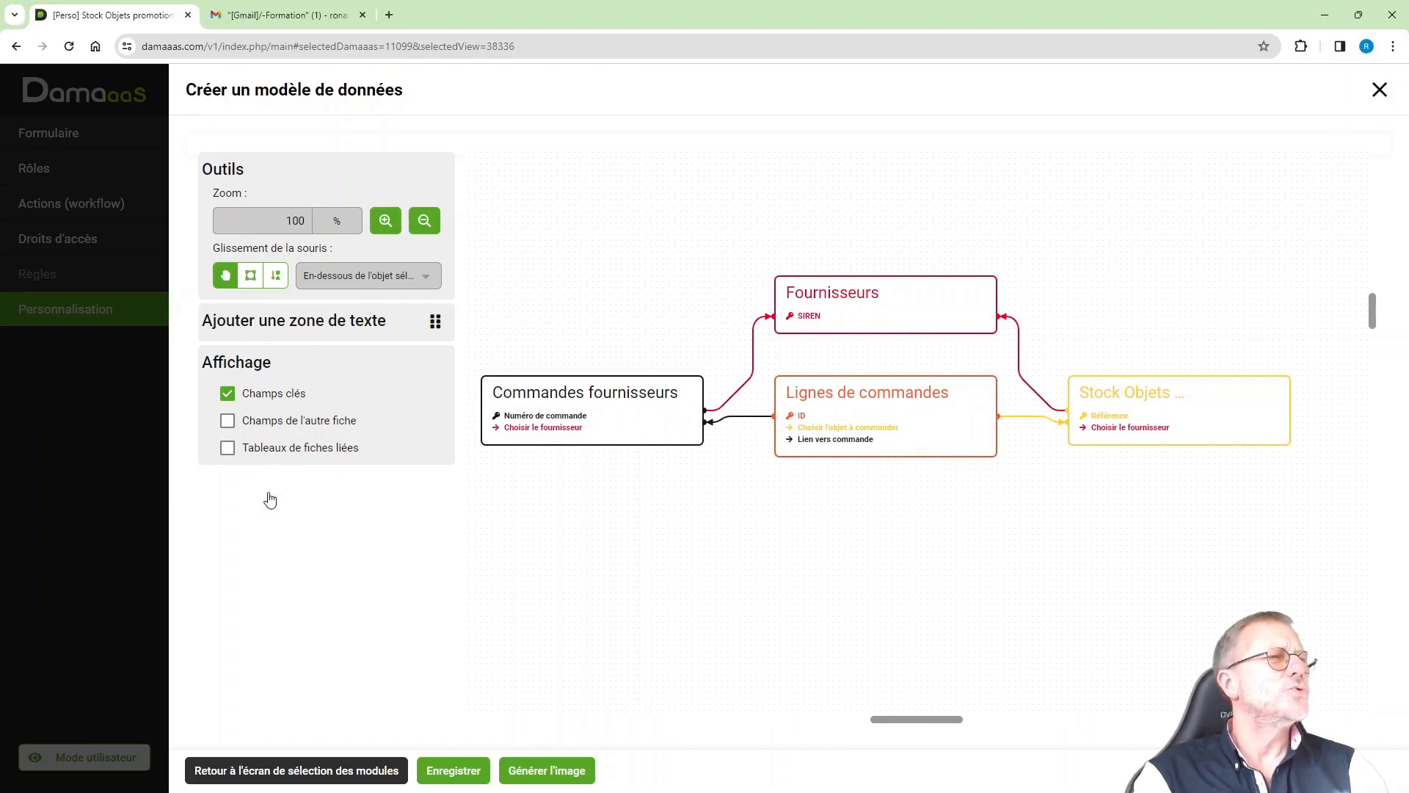
click(306, 449)
click(307, 449)
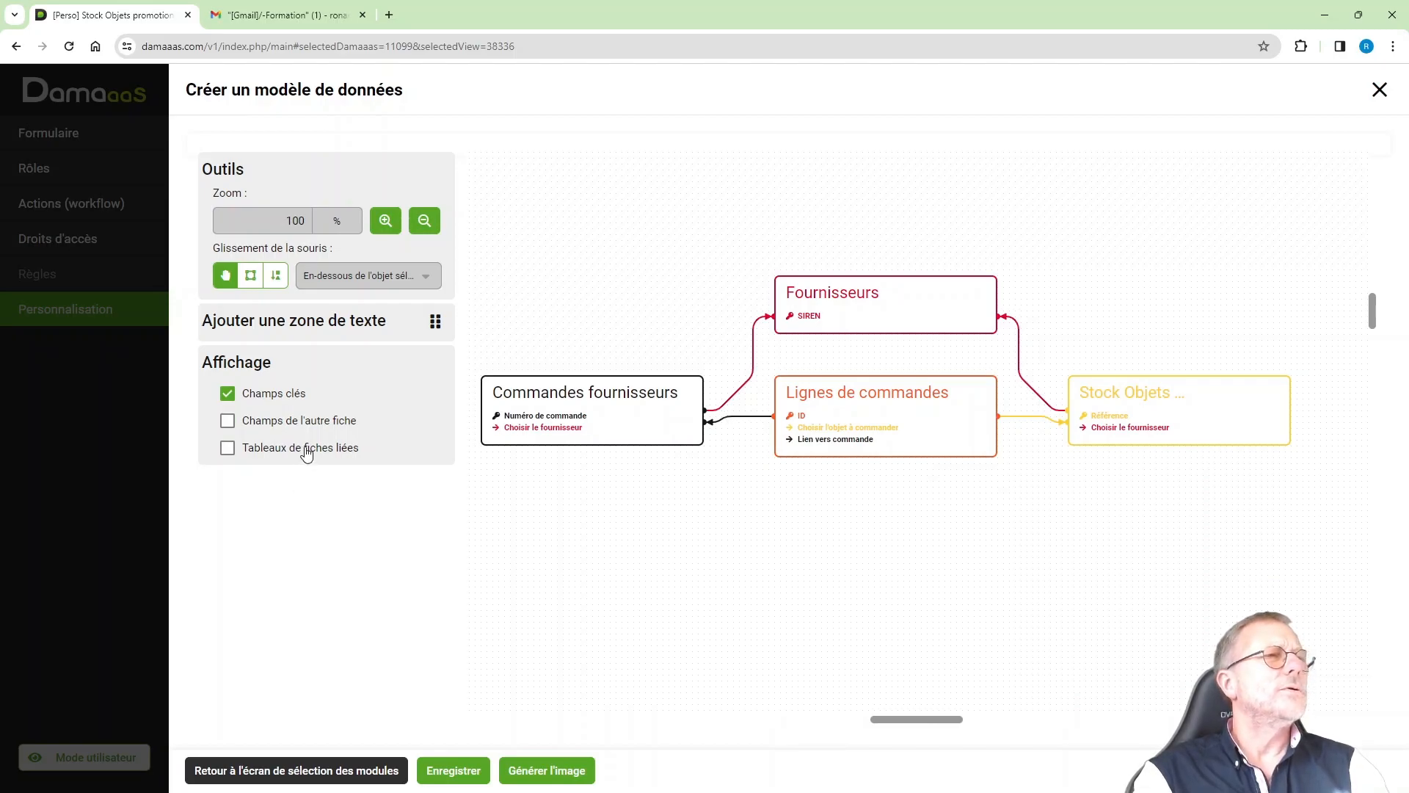
Show Tableaux de fiches liées and Champs de l'autre fiche in the diagram, and save the data model
click(307, 453)
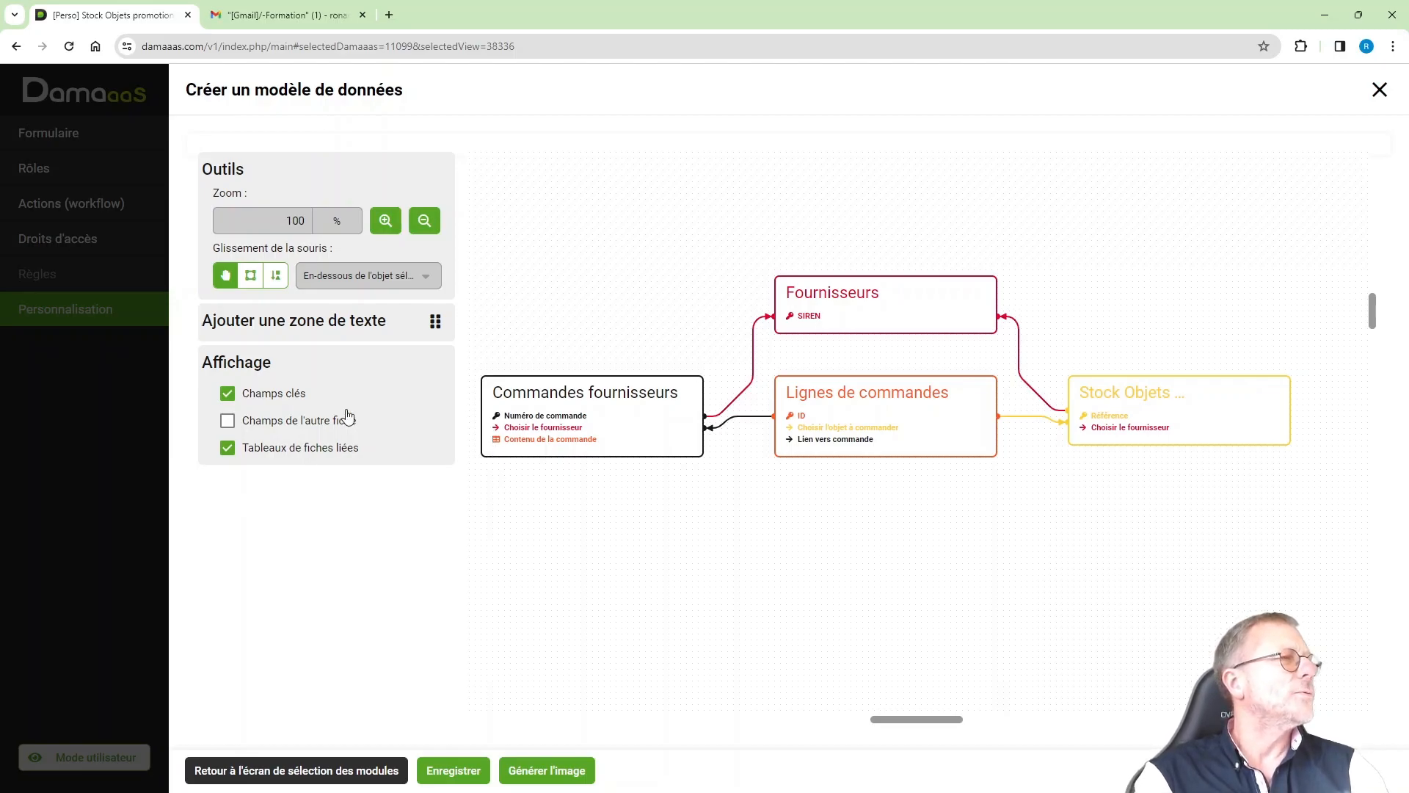
click(338, 423)
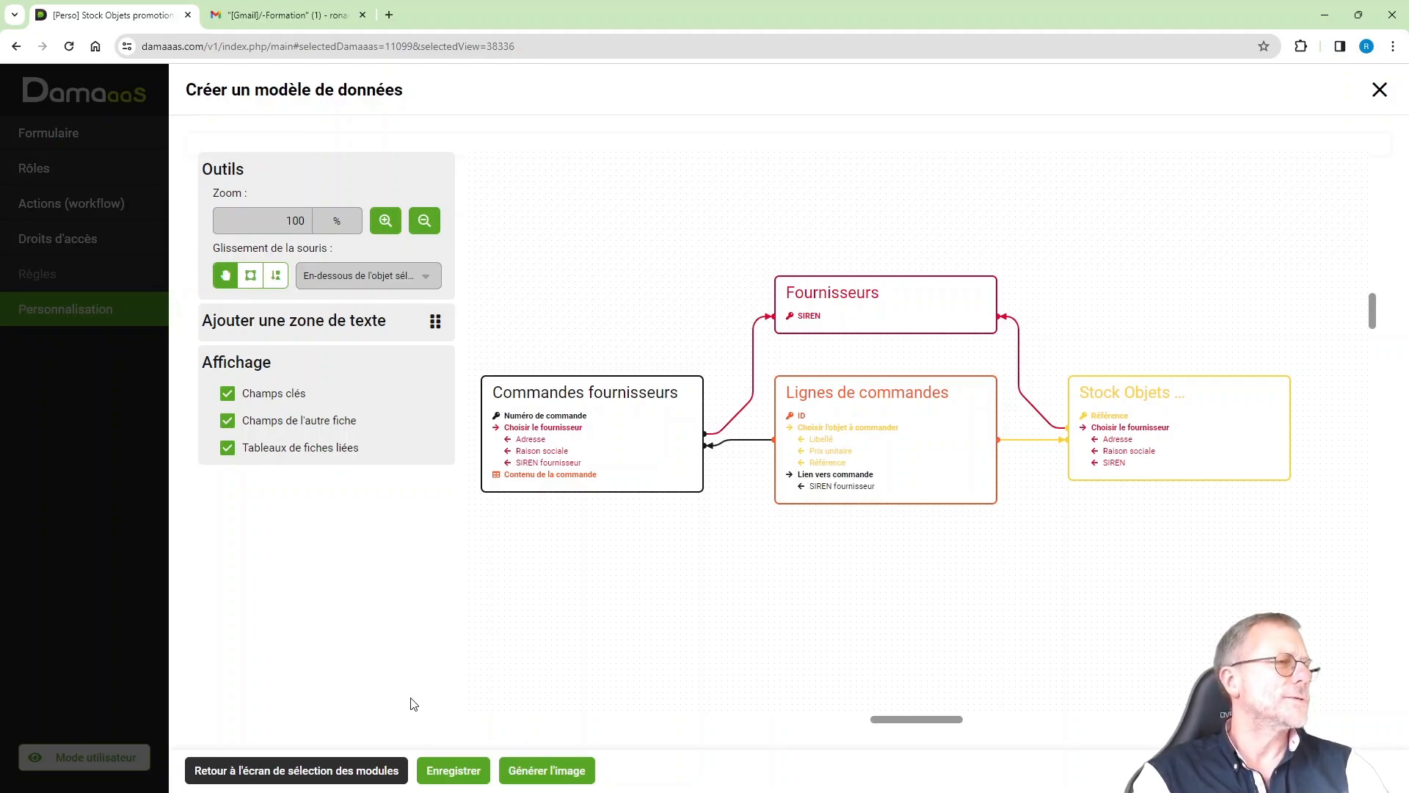
click(455, 772)
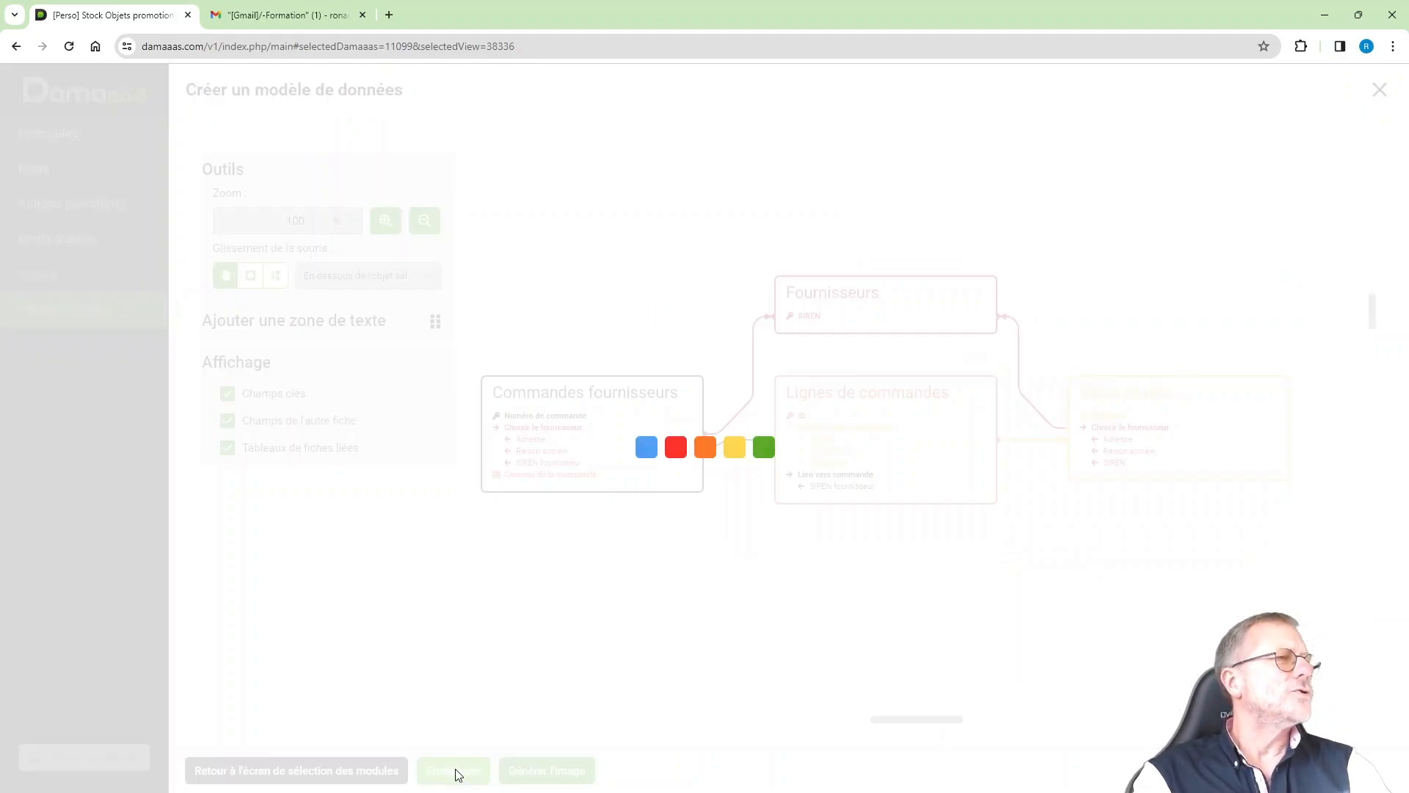